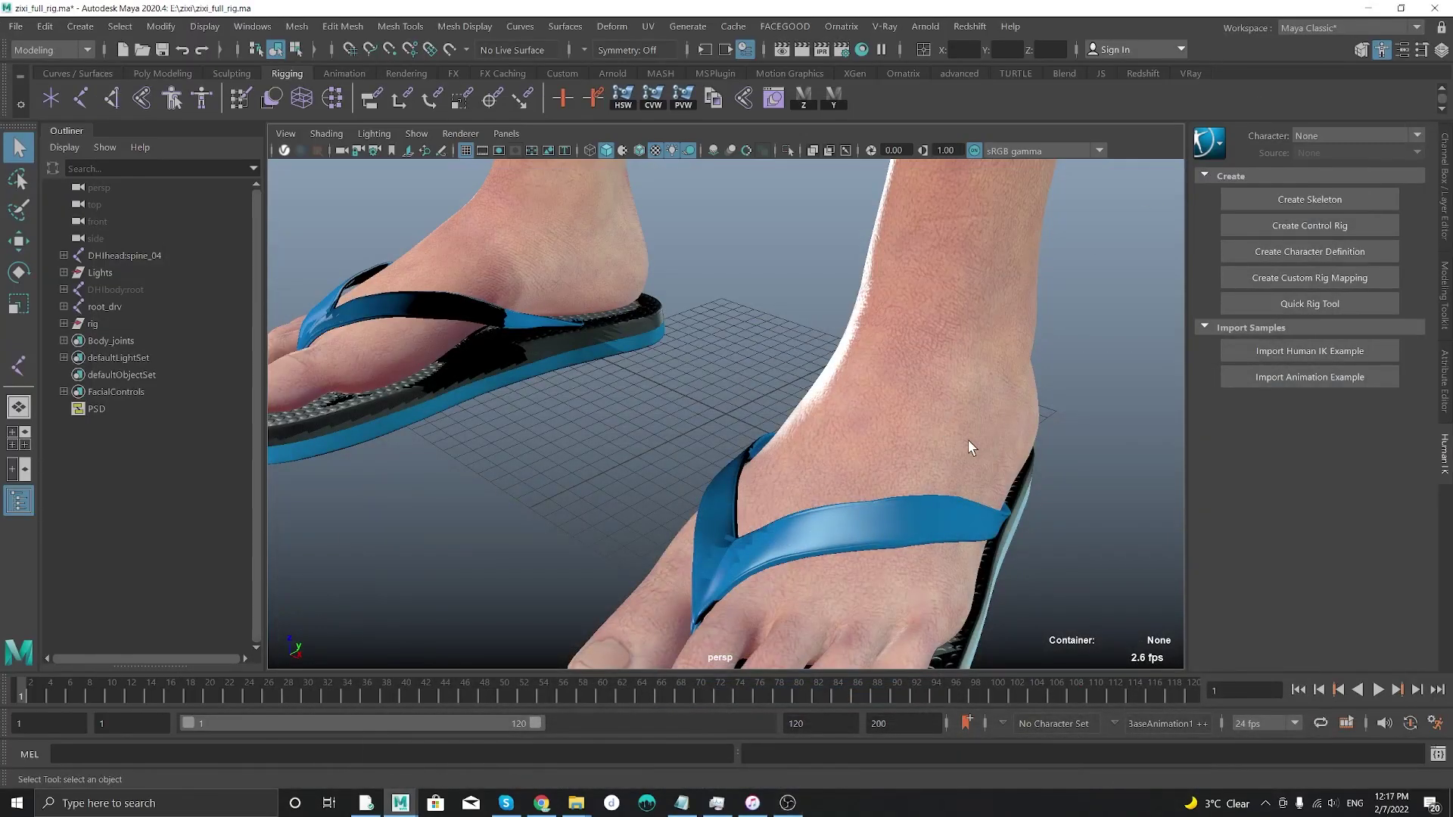
- Examine the character model from its feet up to the face and facial control board, and back to the body
alt+right_drag(938, 402, 386, 274)
alt+middle_drag(793, 194, 793, 587)
alt+drag(691, 463, 791, 401)
alt+middle_drag(685, 236, 644, 401)
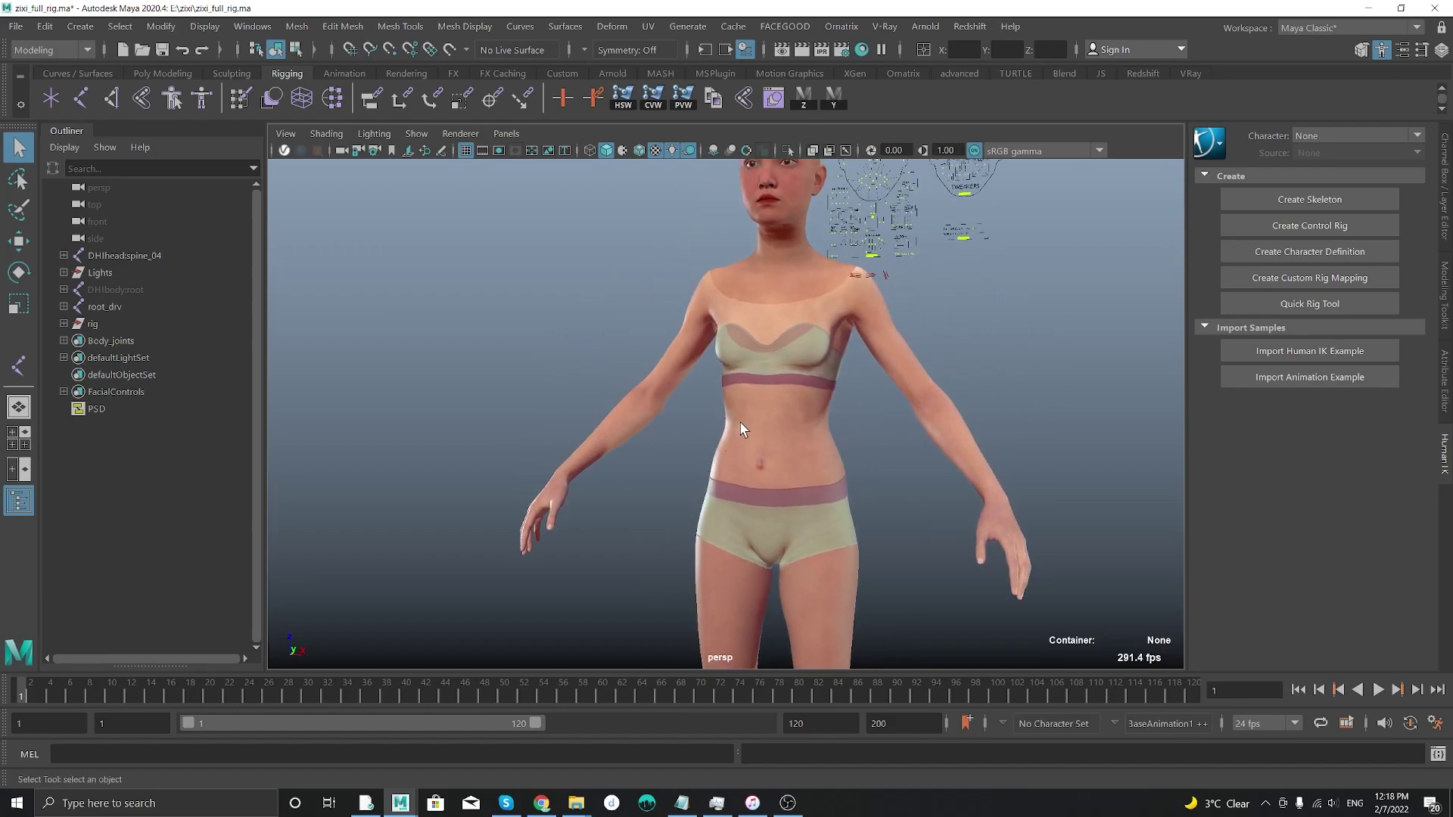
alt+middle_drag(738, 280, 655, 568)
alt+right_drag(655, 568, 763, 610)
alt+middle_drag(763, 610, 837, 447)
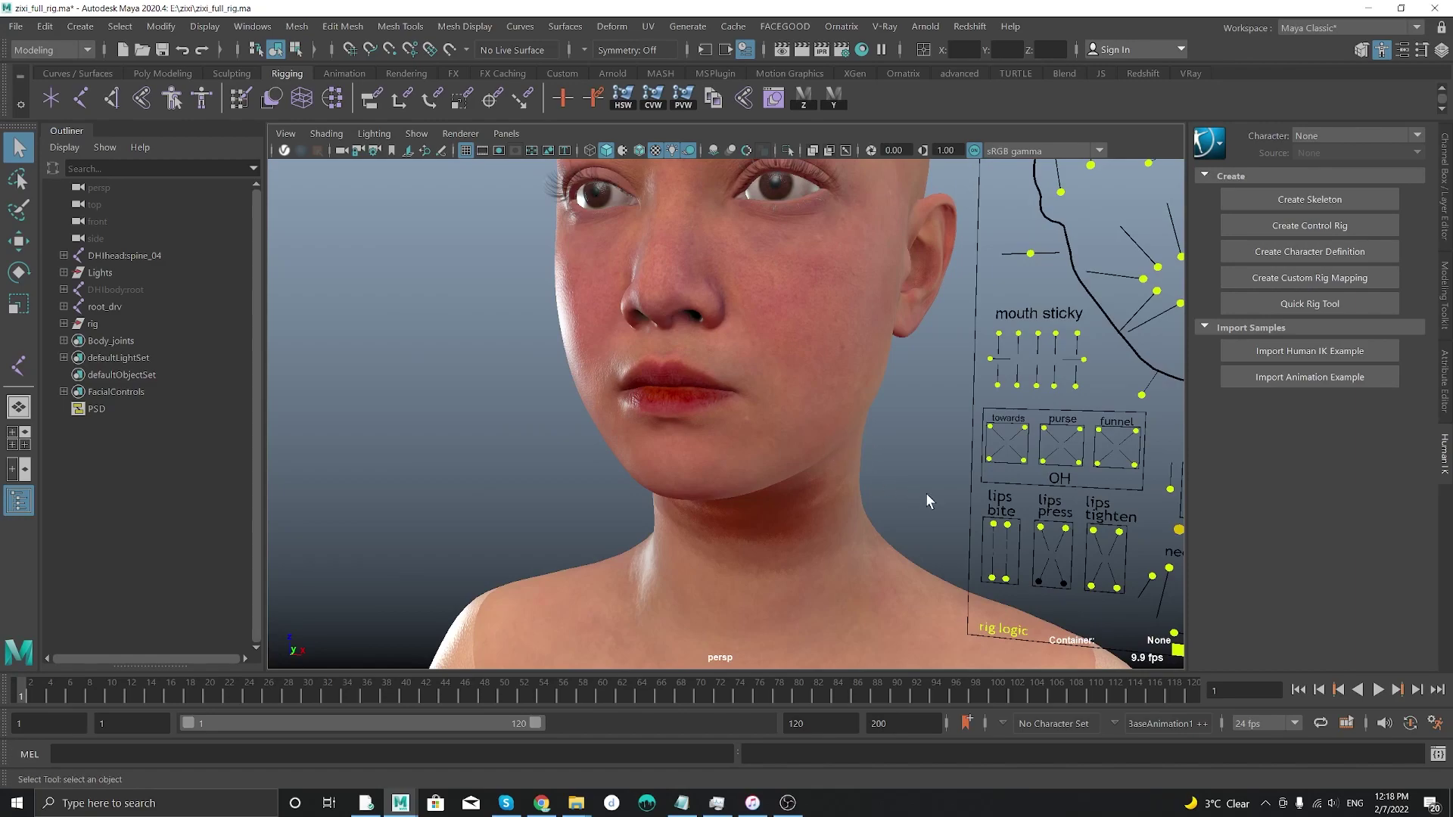
alt+right_drag(930, 493, 823, 432)
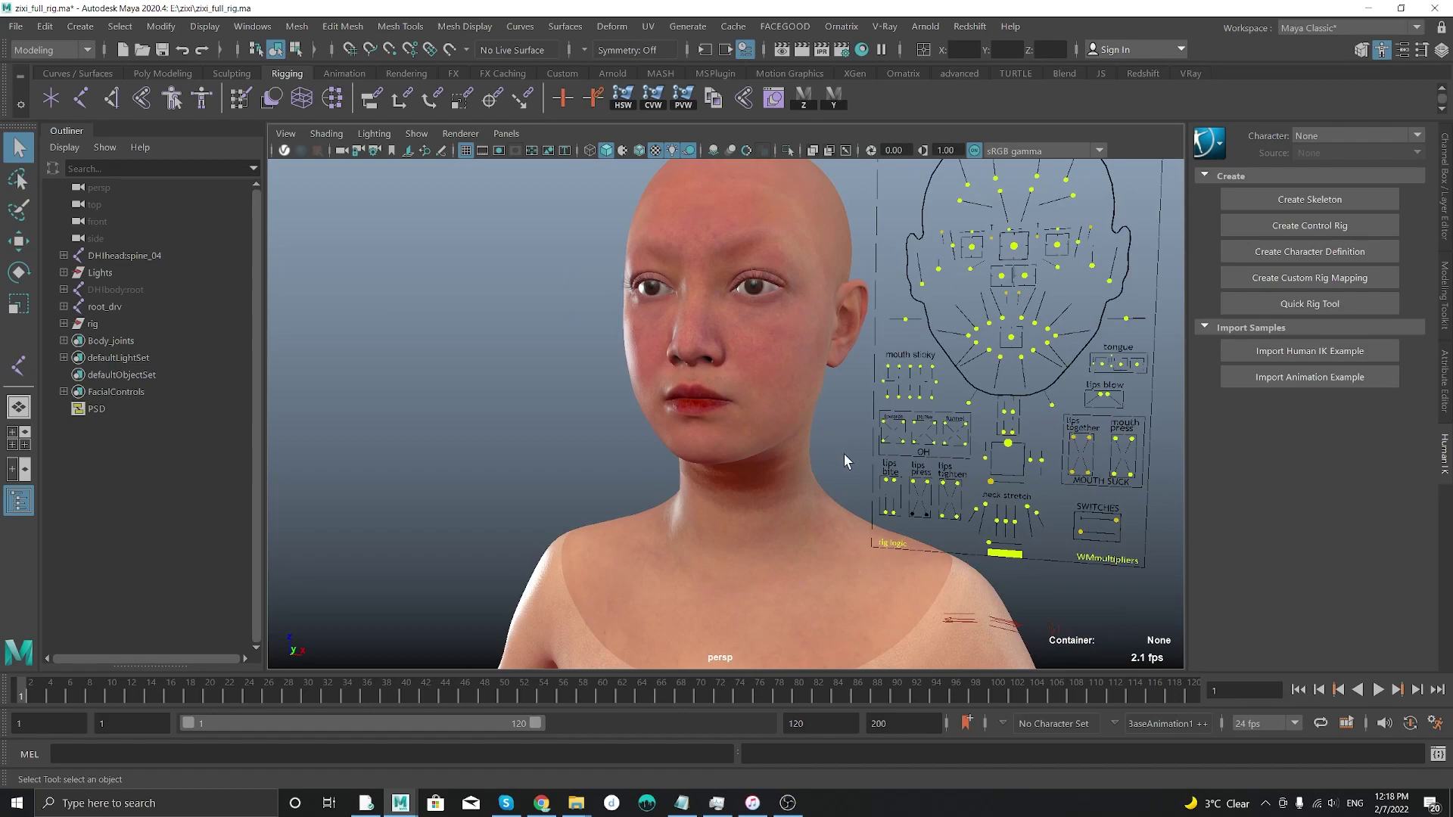
alt+right_drag(904, 479, 530, 351)
alt+middle_drag(801, 403, 846, 231)
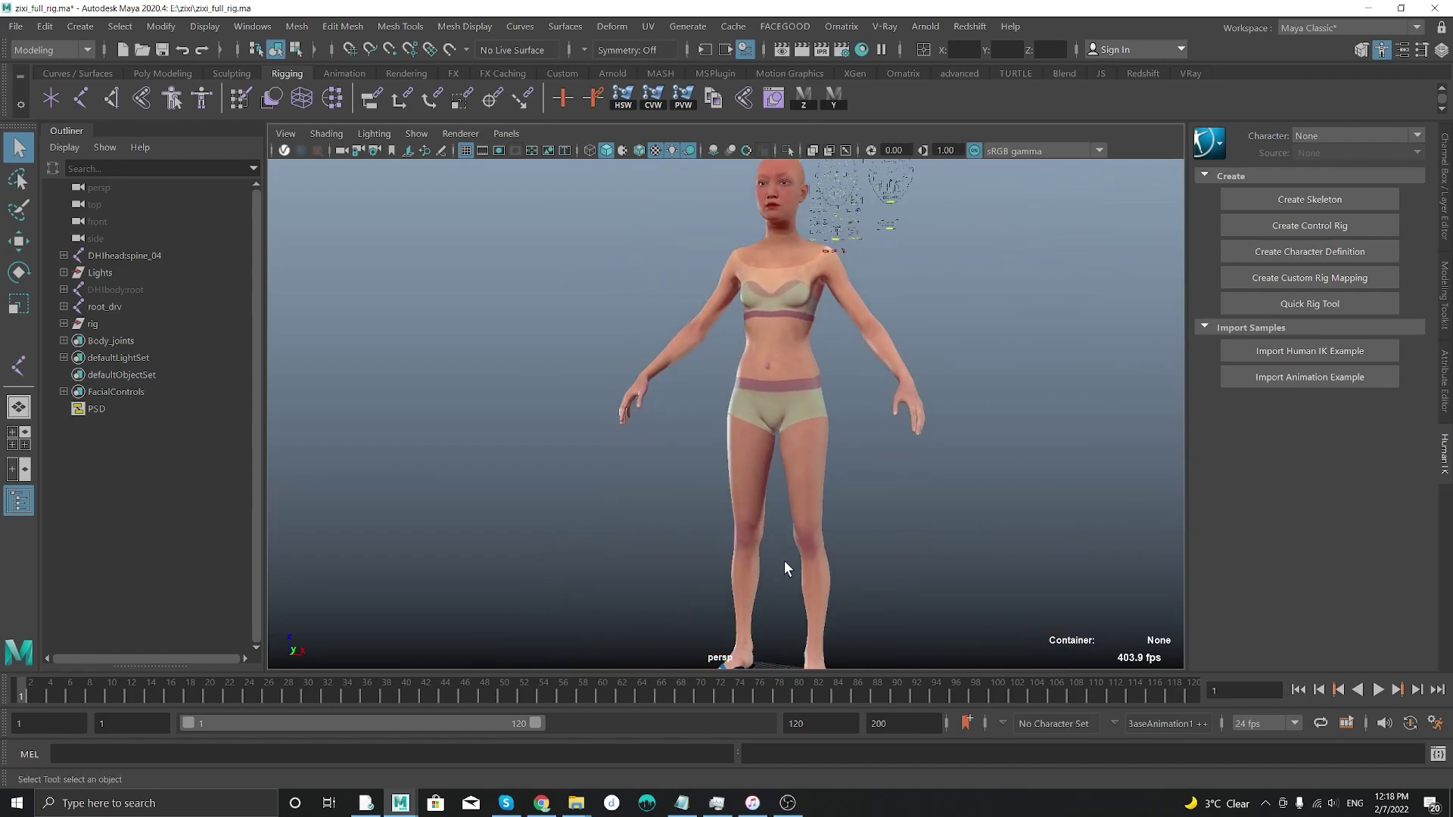
alt+right_drag(787, 562, 817, 584)
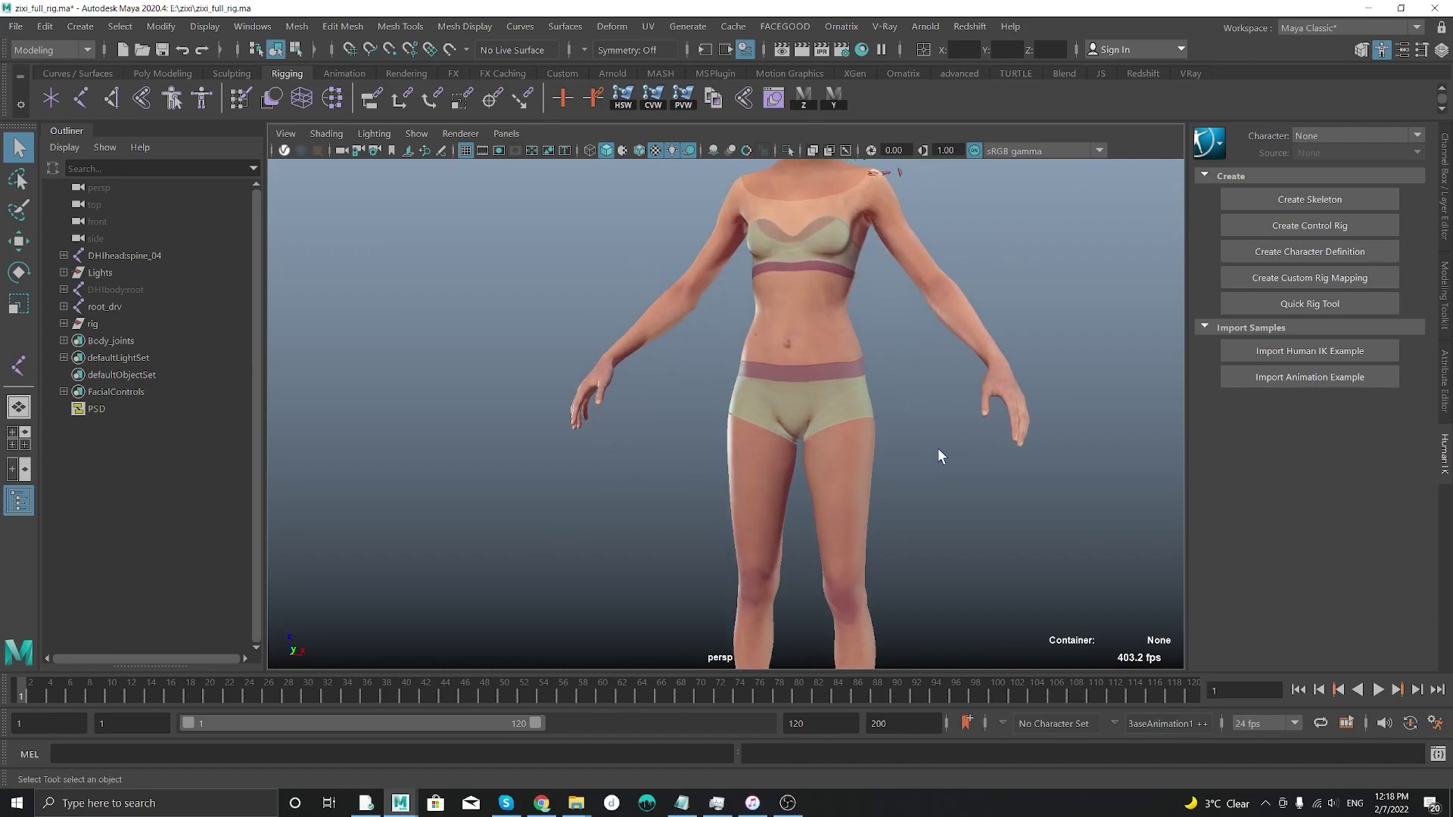
alt+middle_drag(939, 456, 925, 457)
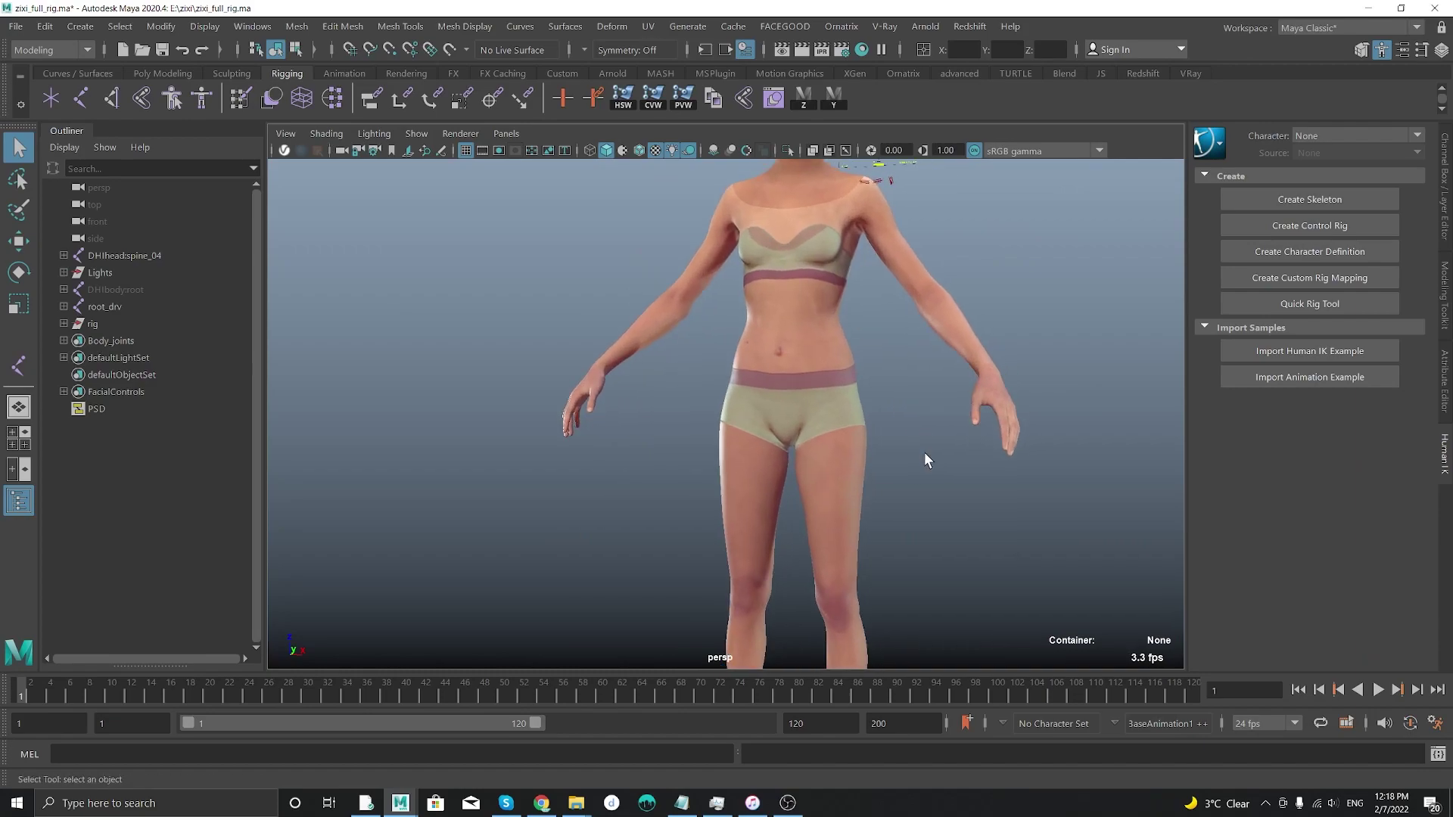
- Switch to Notepad and copy the entire script in metahuman hik.txt
click(679, 805)
click(1083, 228)
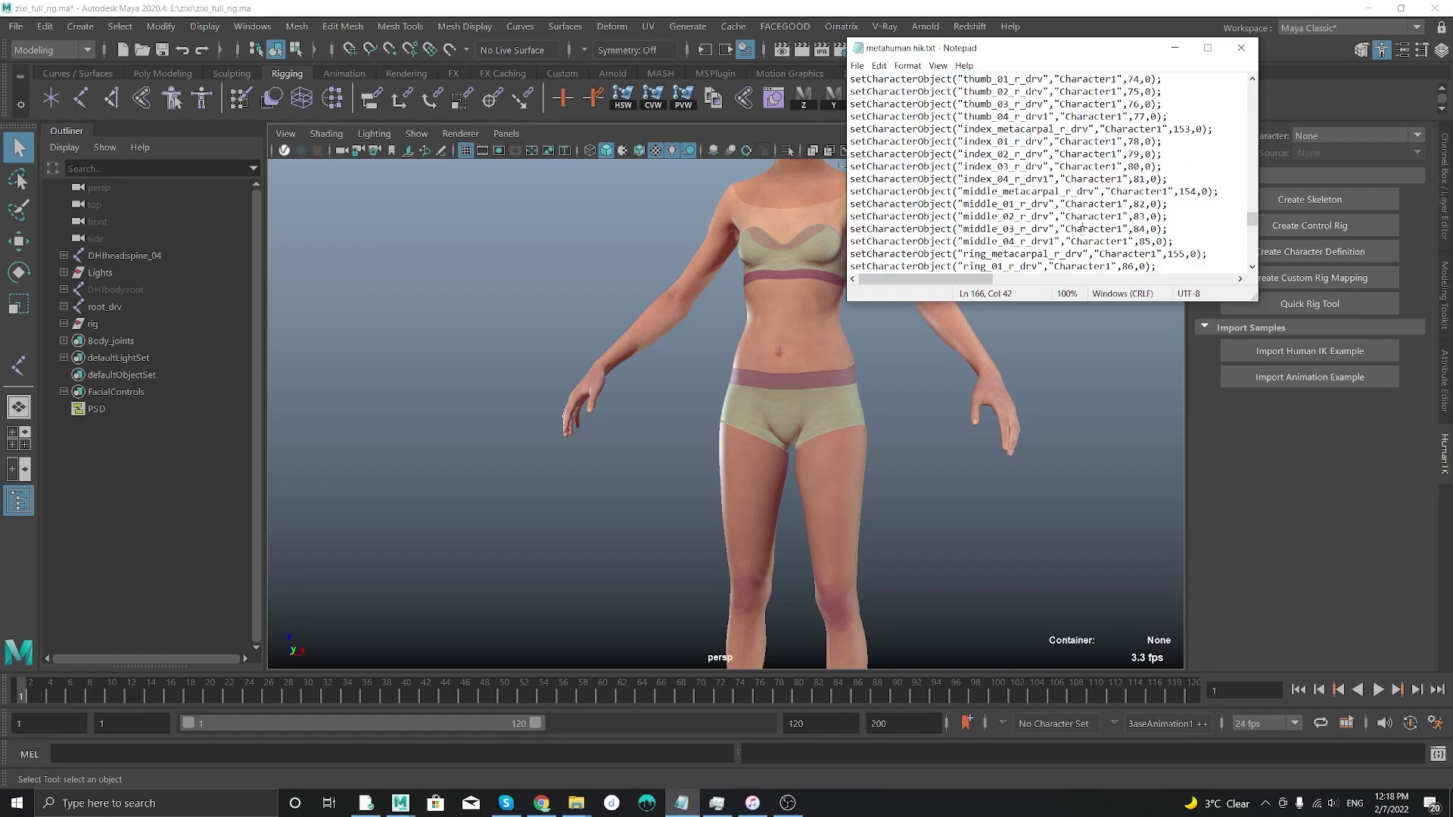
key(ctrl+shift+End)
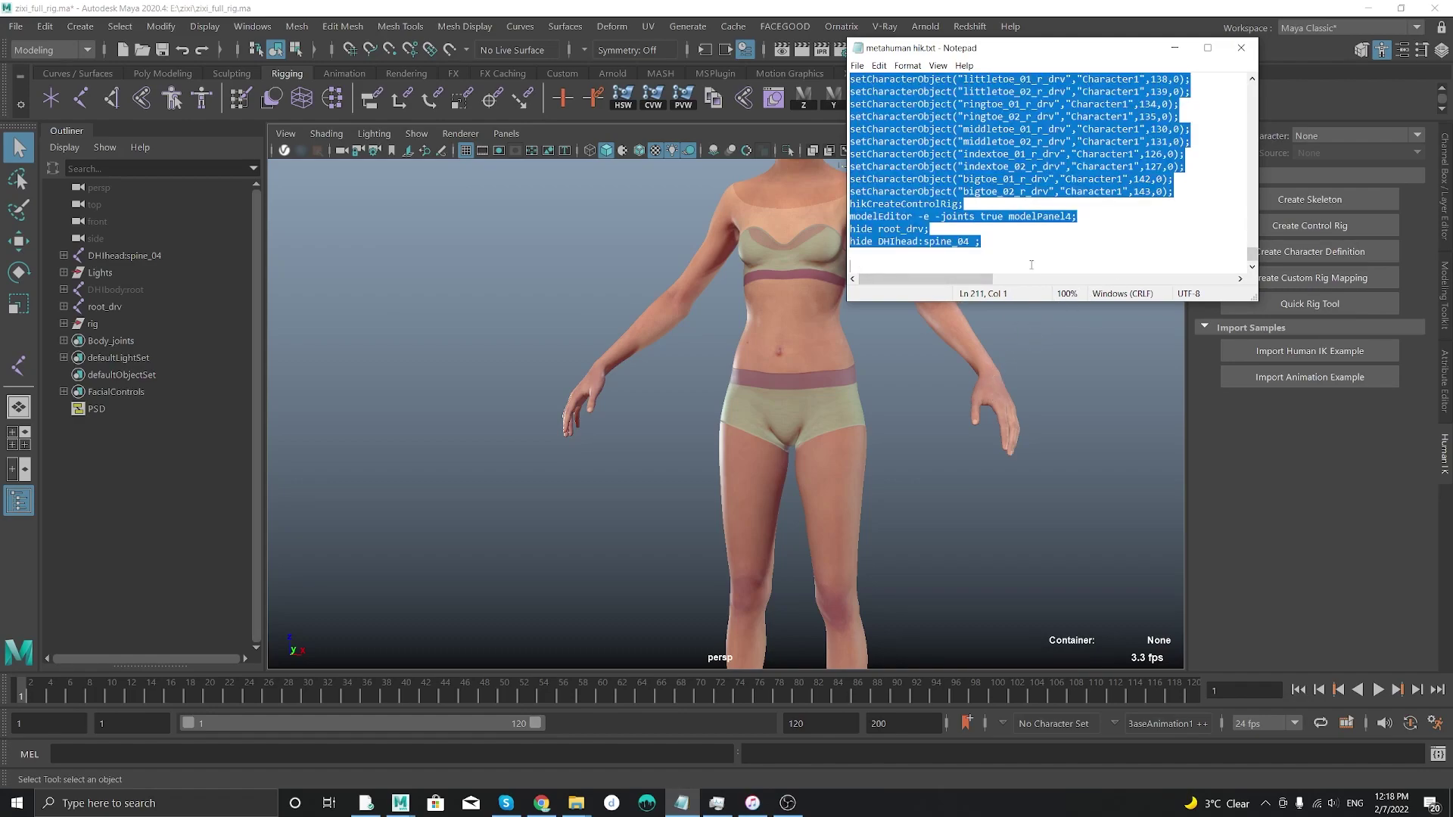
click(836, 9)
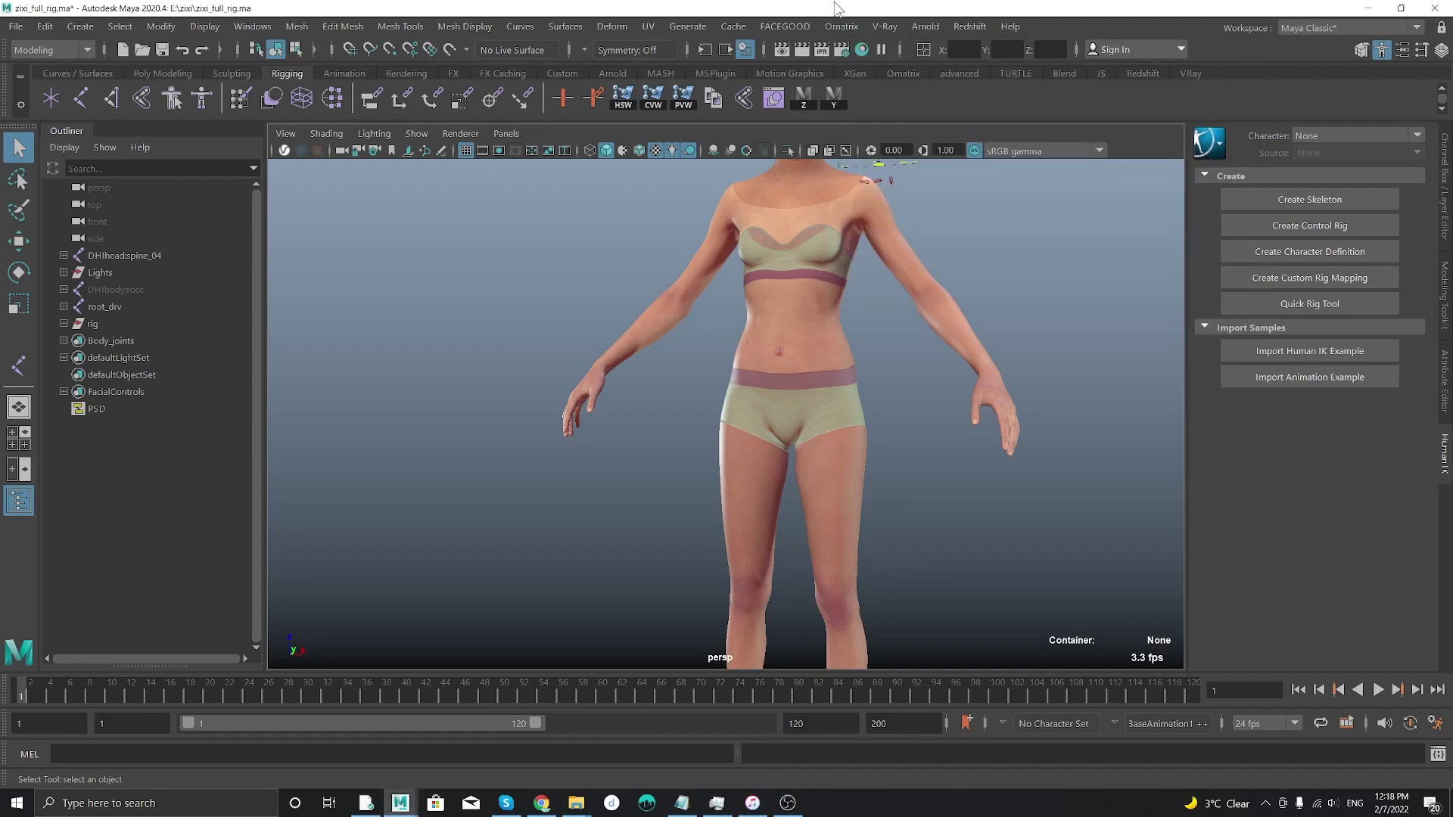
- Run the copied script as MEL in Maya's Script Editor to build the HumanIK control rig, and close the editor
click(1437, 755)
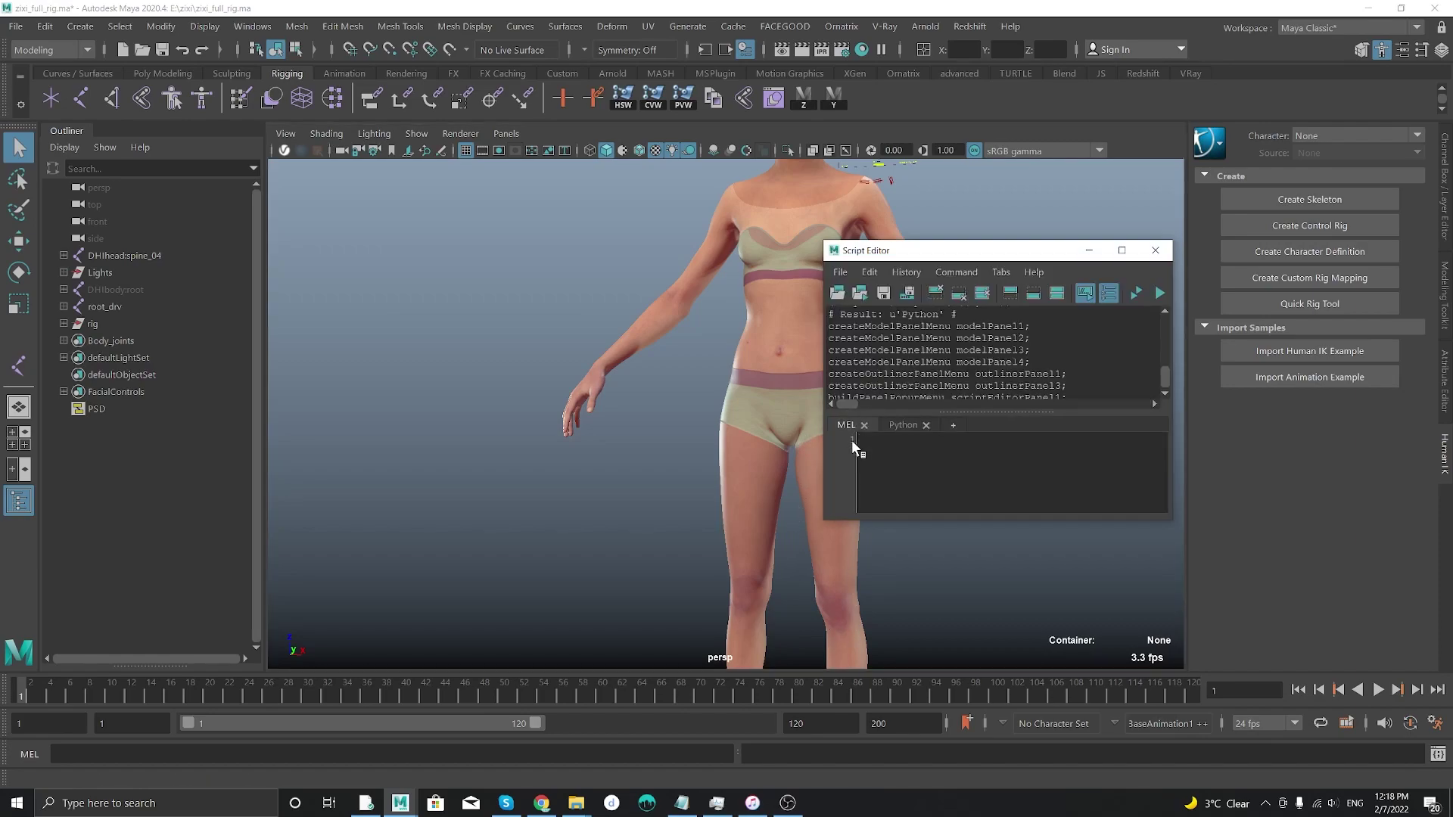
key(ctrl+v)
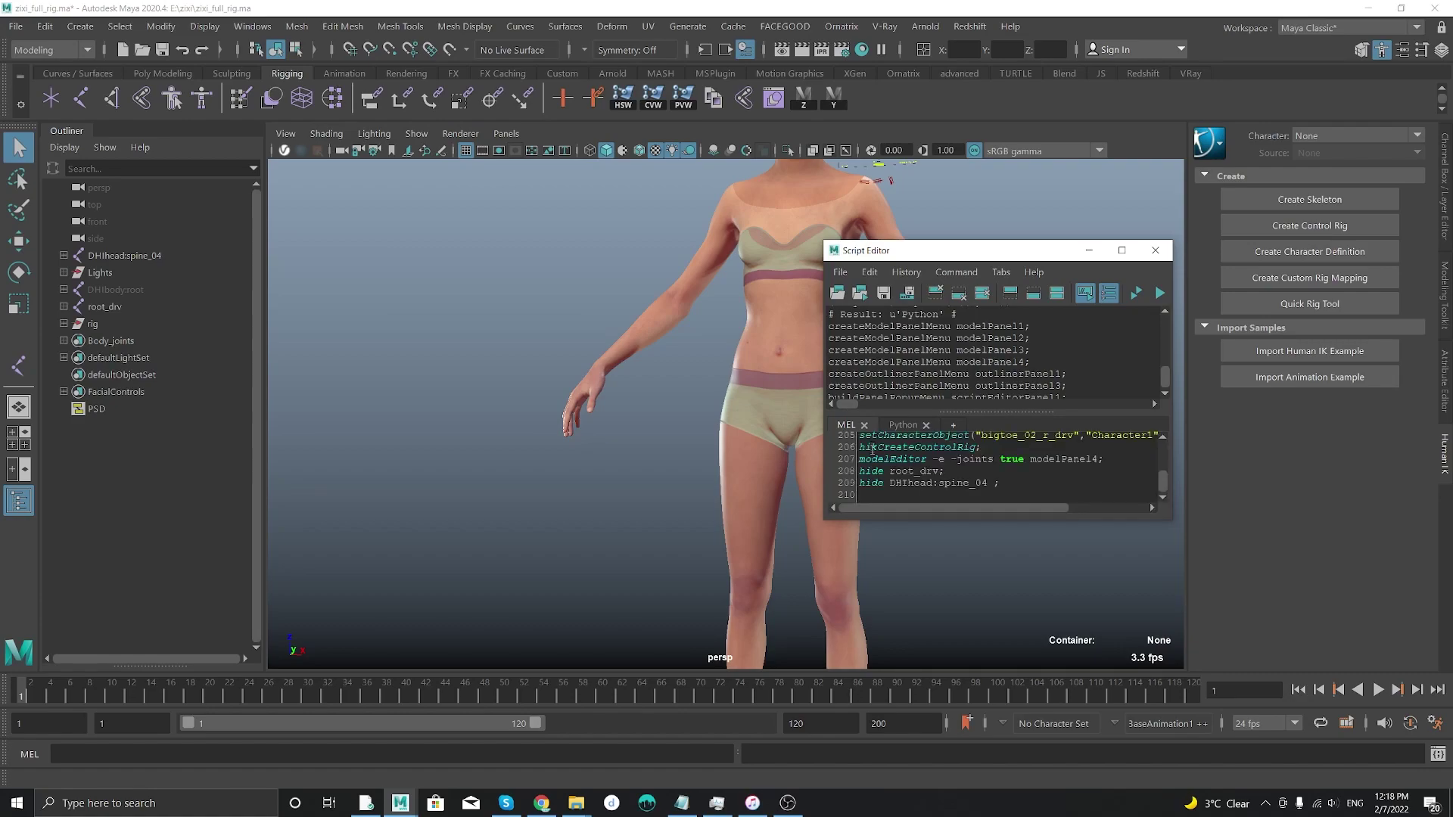
key(Return)
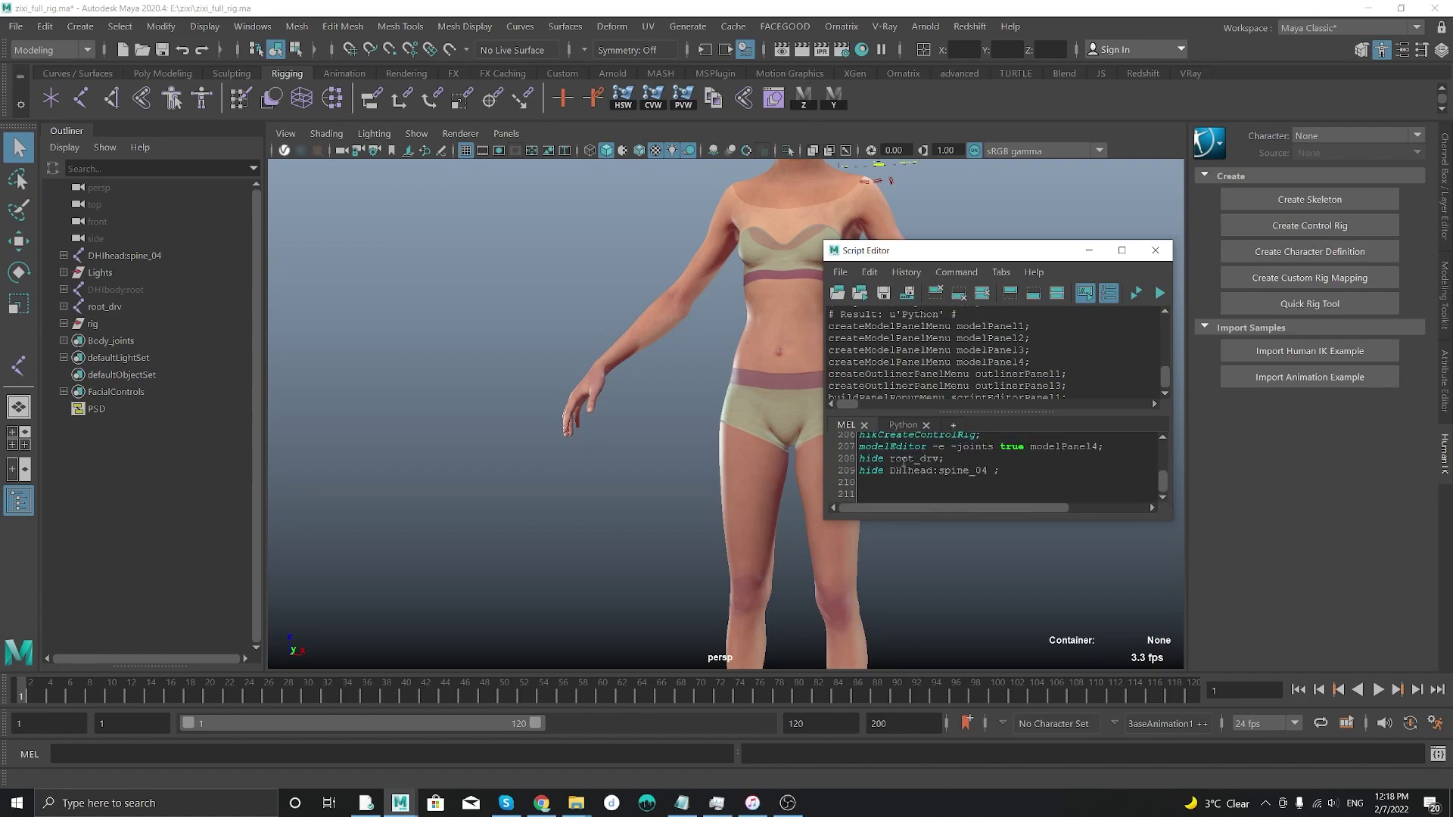
key(ctrl+Return)
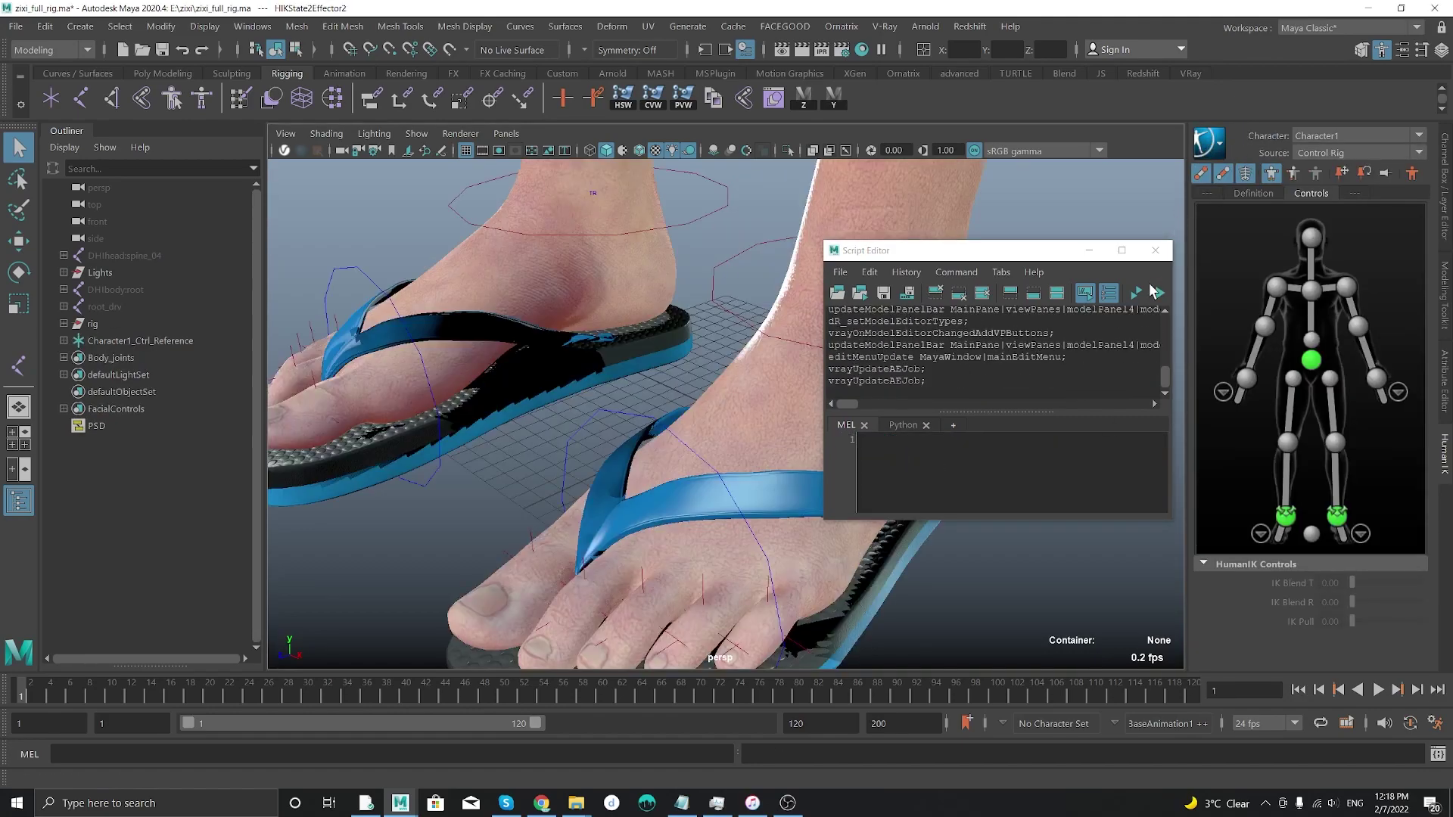
click(1153, 252)
- Inspect the control rig on the full body and feet, and select the left foot's ring toe effector
scroll(731, 368, down, 10)
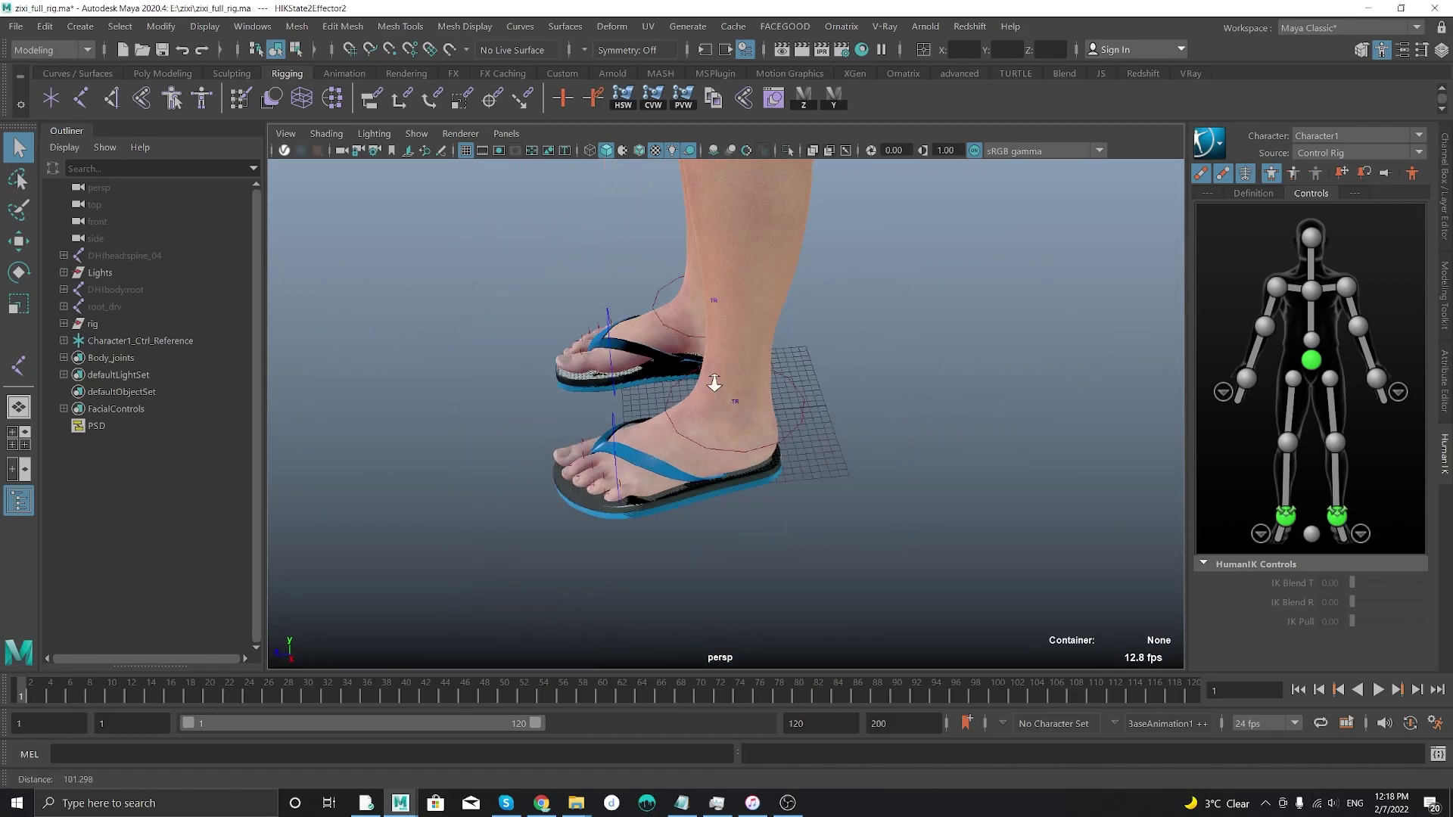
alt+middle_drag(792, 224, 806, 522)
scroll(669, 342, down, 7)
alt+drag(669, 342, 530, 330)
alt+middle_drag(695, 301, 665, 391)
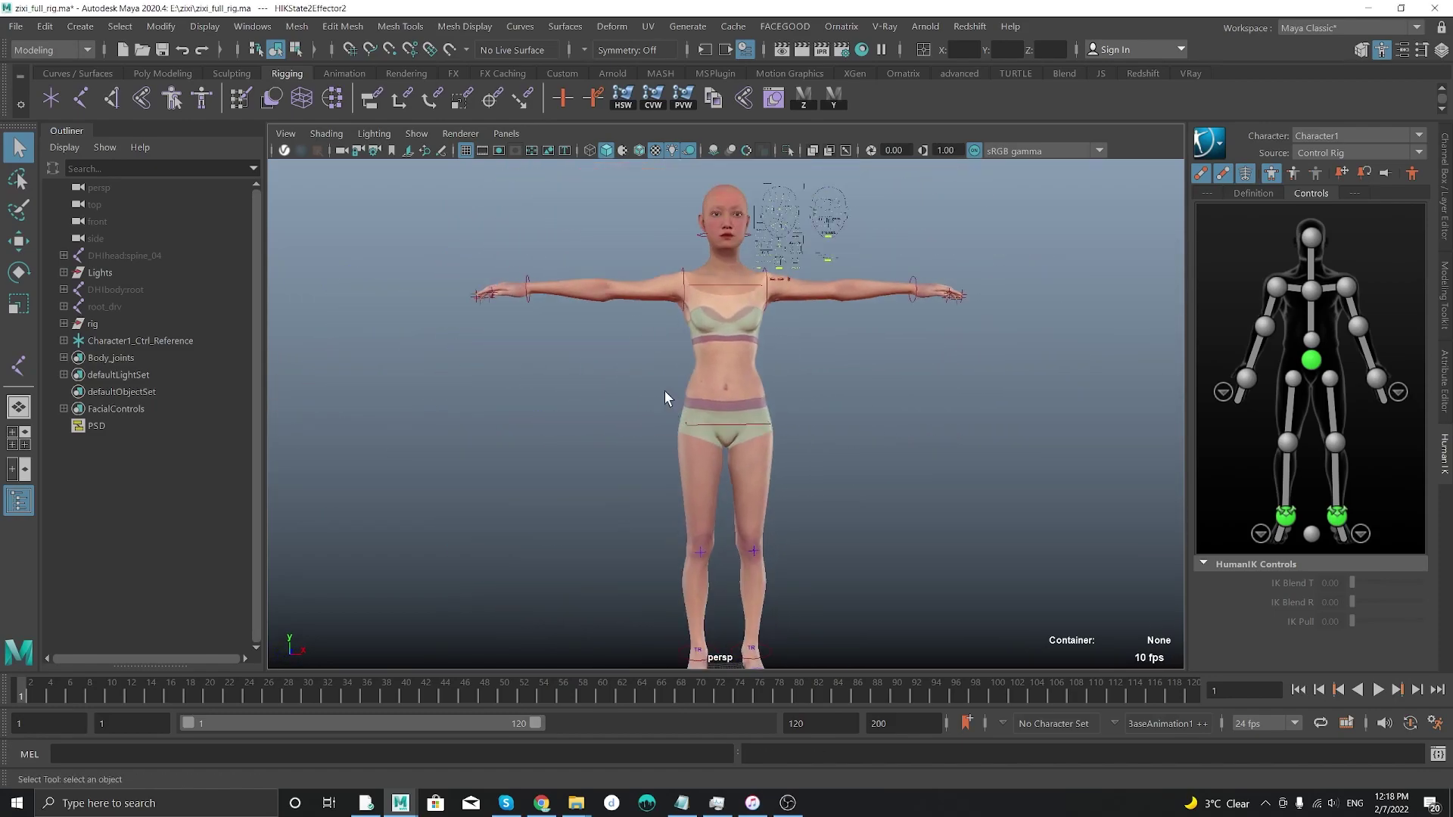
scroll(664, 391, up, 3)
alt+drag(663, 351, 699, 339)
scroll(669, 388, up, 5)
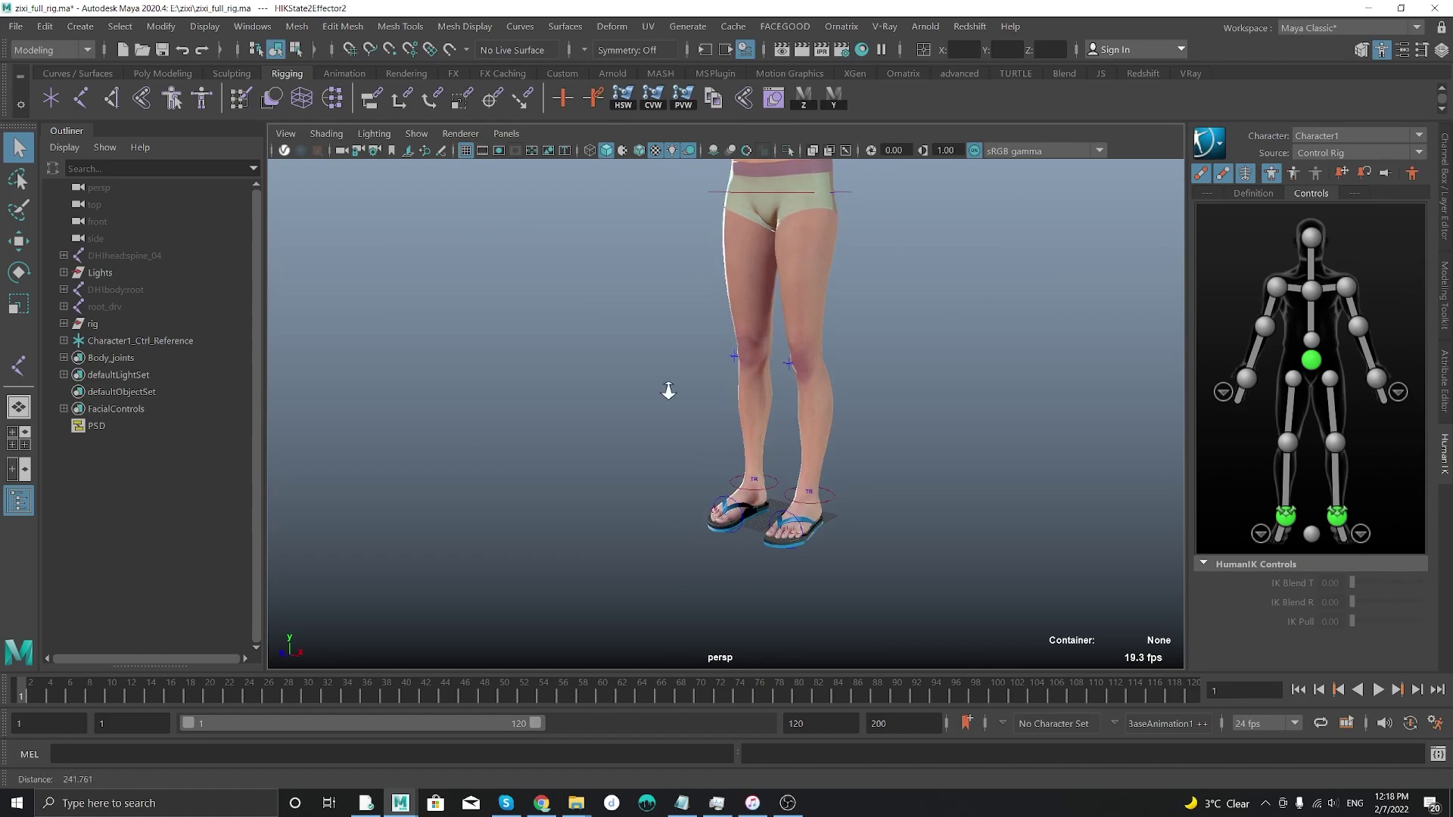
alt+middle_drag(670, 386, 734, 326)
scroll(734, 326, up, 5)
alt+drag(893, 487, 847, 485)
scroll(848, 485, up, 4)
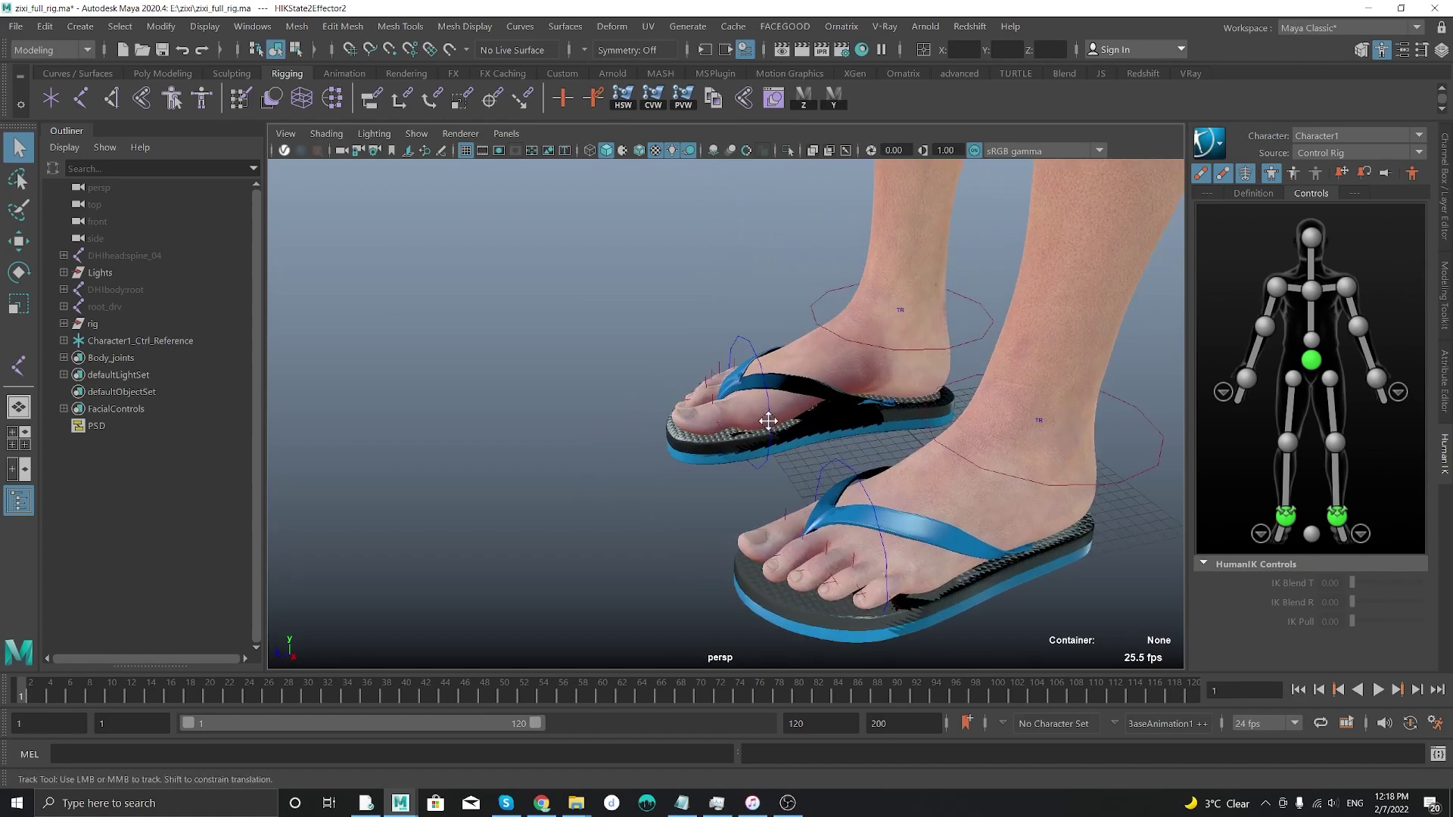
alt+middle_drag(769, 415, 699, 351)
scroll(698, 350, up, 2)
scroll(699, 350, up, 4)
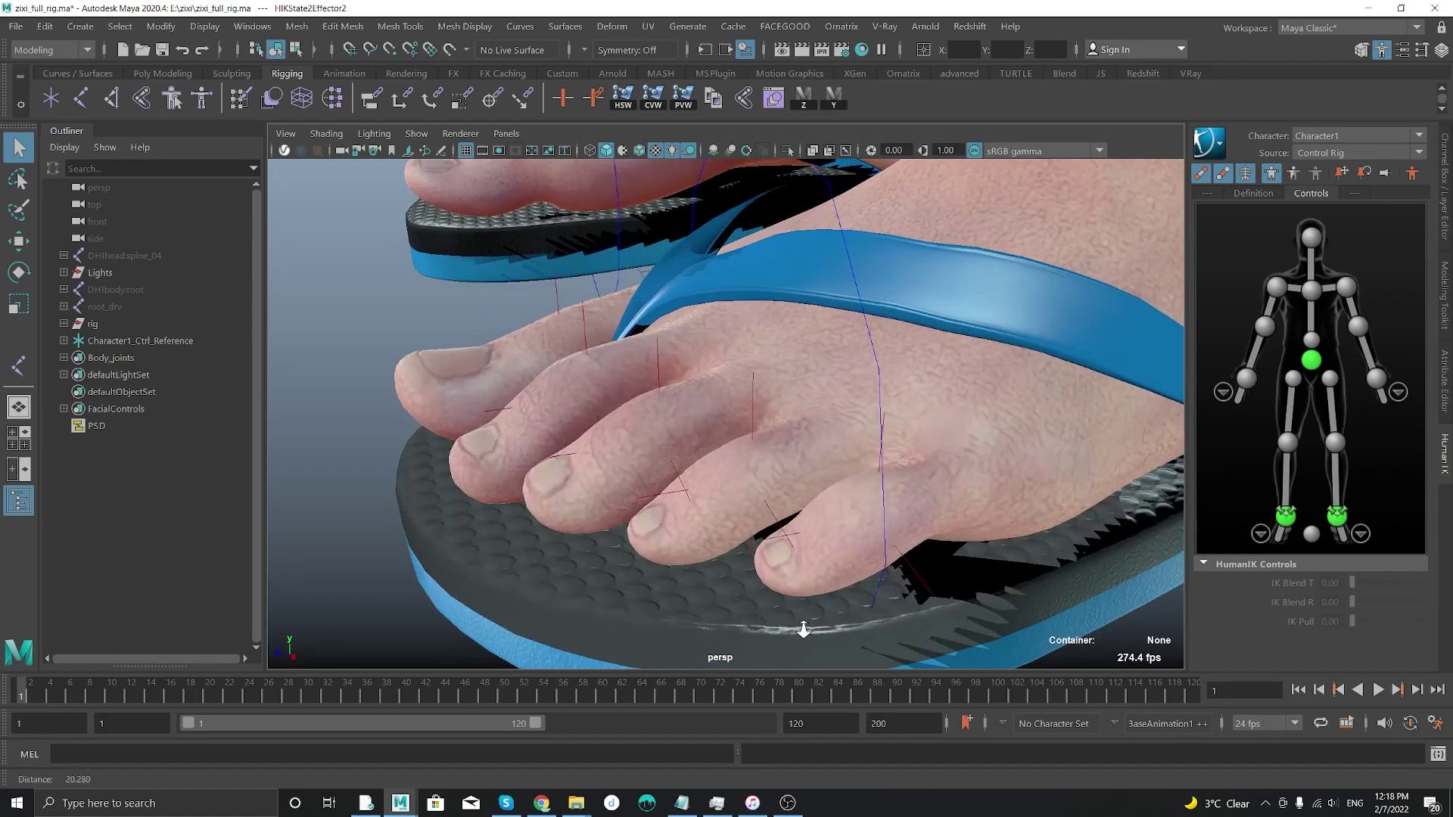
click(678, 492)
- Examine the rig controls from the feet up to the upper body and the outstretched left arm
scroll(480, 542, down, 5)
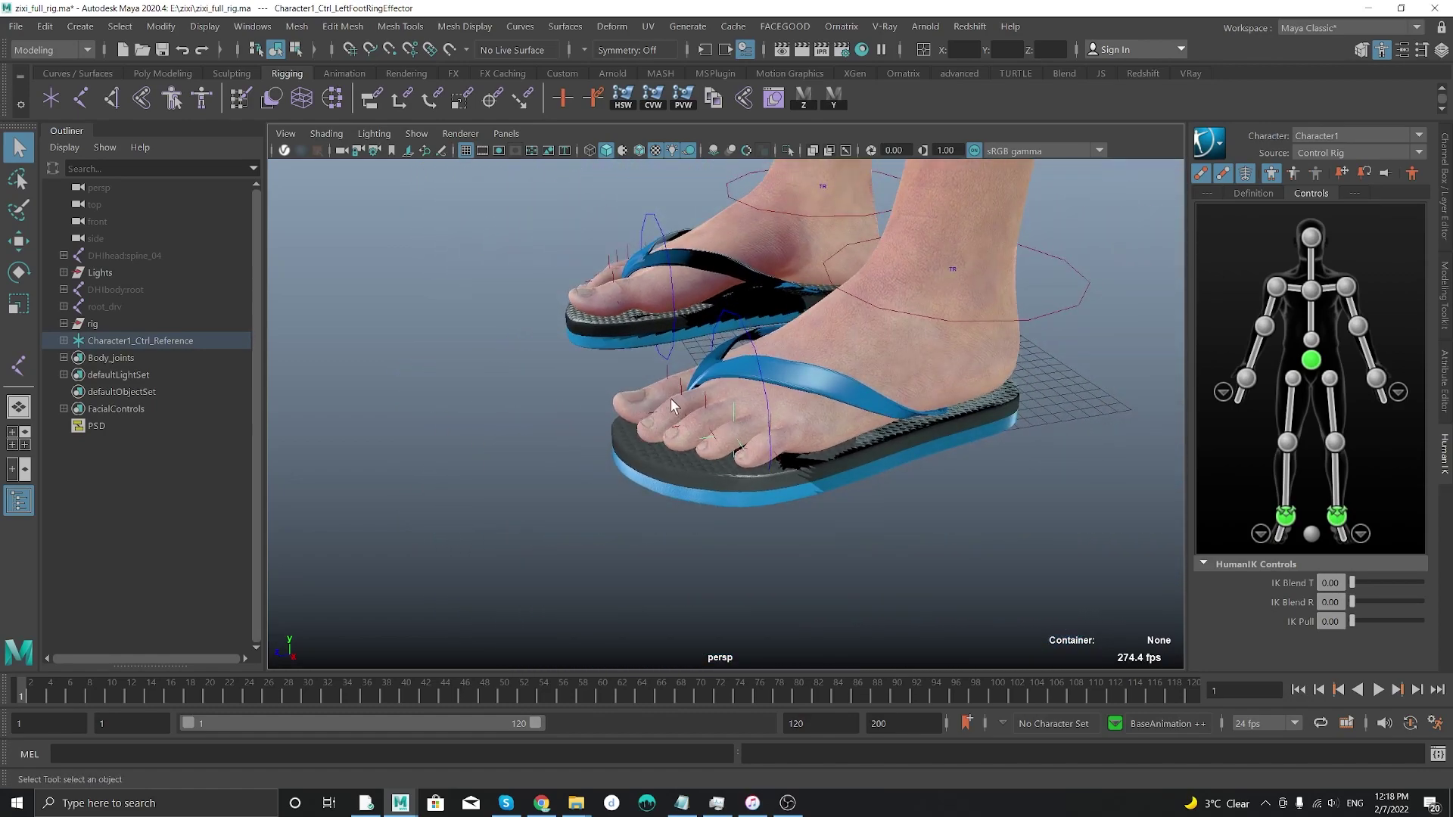
alt+middle_drag(725, 379, 714, 447)
scroll(616, 315, down, 6)
alt+drag(616, 315, 795, 253)
alt+middle_drag(795, 252, 793, 515)
scroll(791, 512, down, 2)
alt+middle_drag(720, 338, 742, 700)
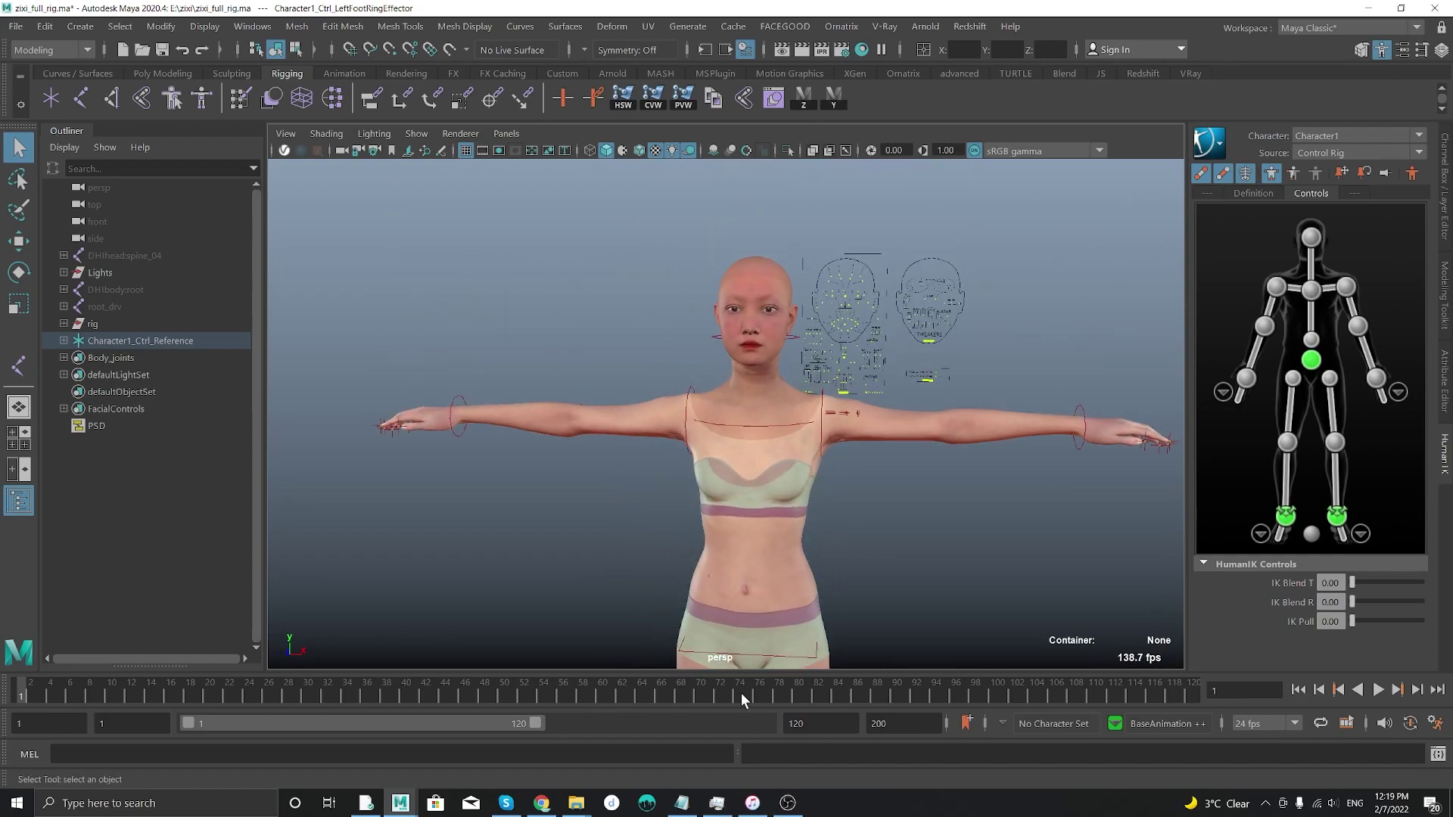
alt+middle_drag(909, 386, 779, 416)
scroll(903, 432, up, 3)
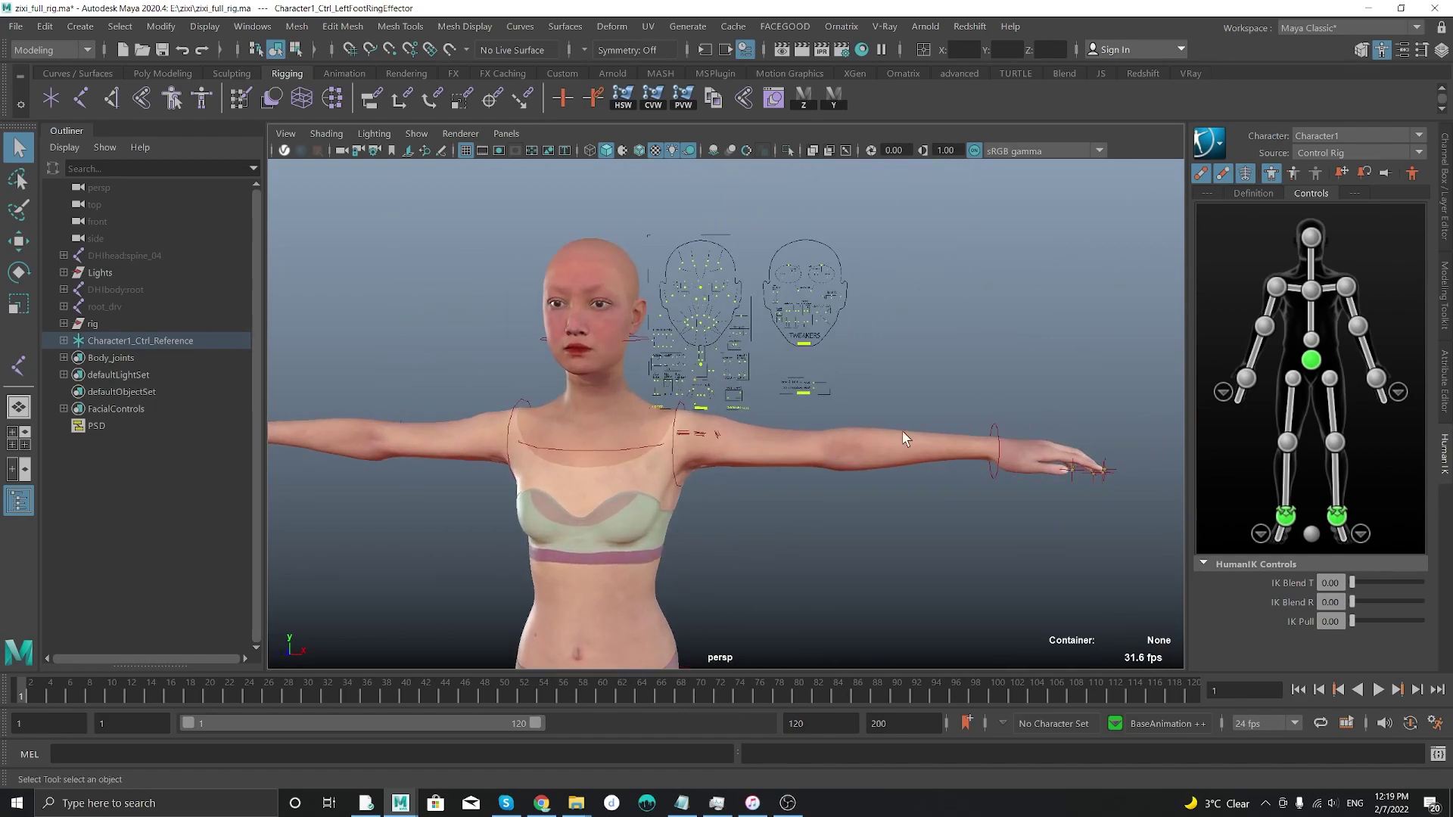
- Curl the left index finger by moving its fingertip effector back toward the palm
click(996, 431)
key(f)
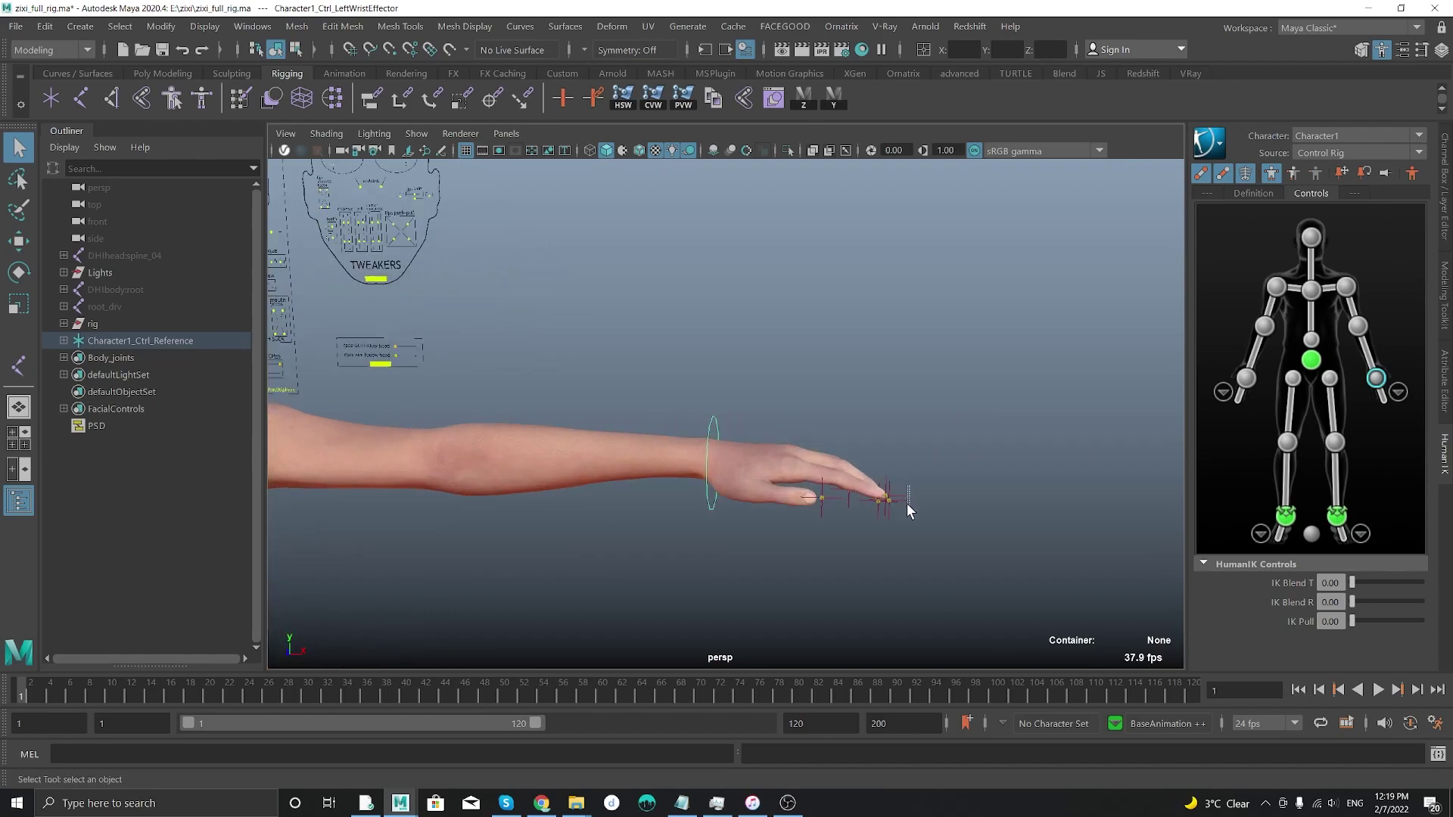
drag(899, 498, 900, 501)
key(f)
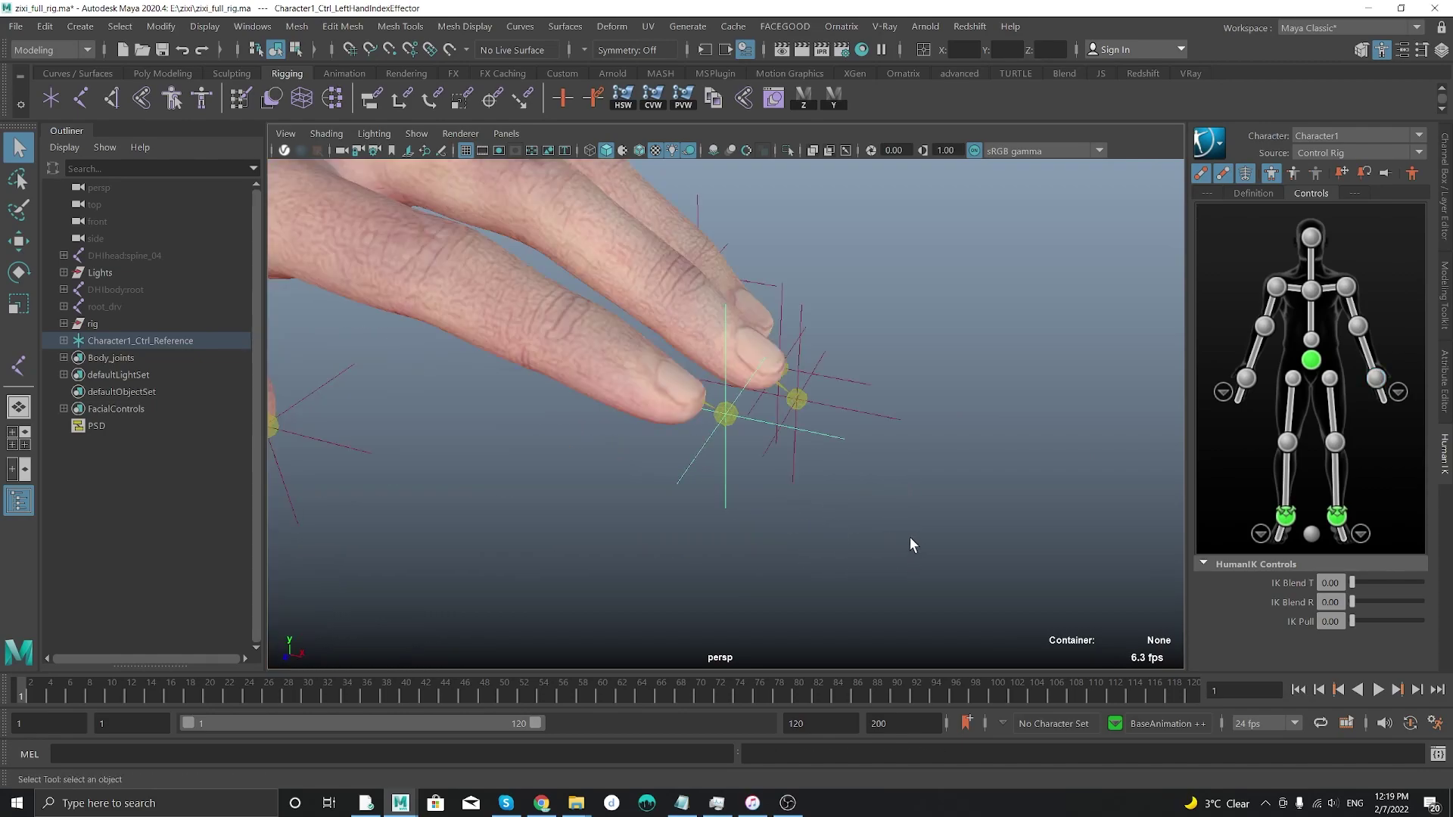
key(w)
alt+drag(747, 459, 464, 393)
alt+drag(798, 442, 664, 391)
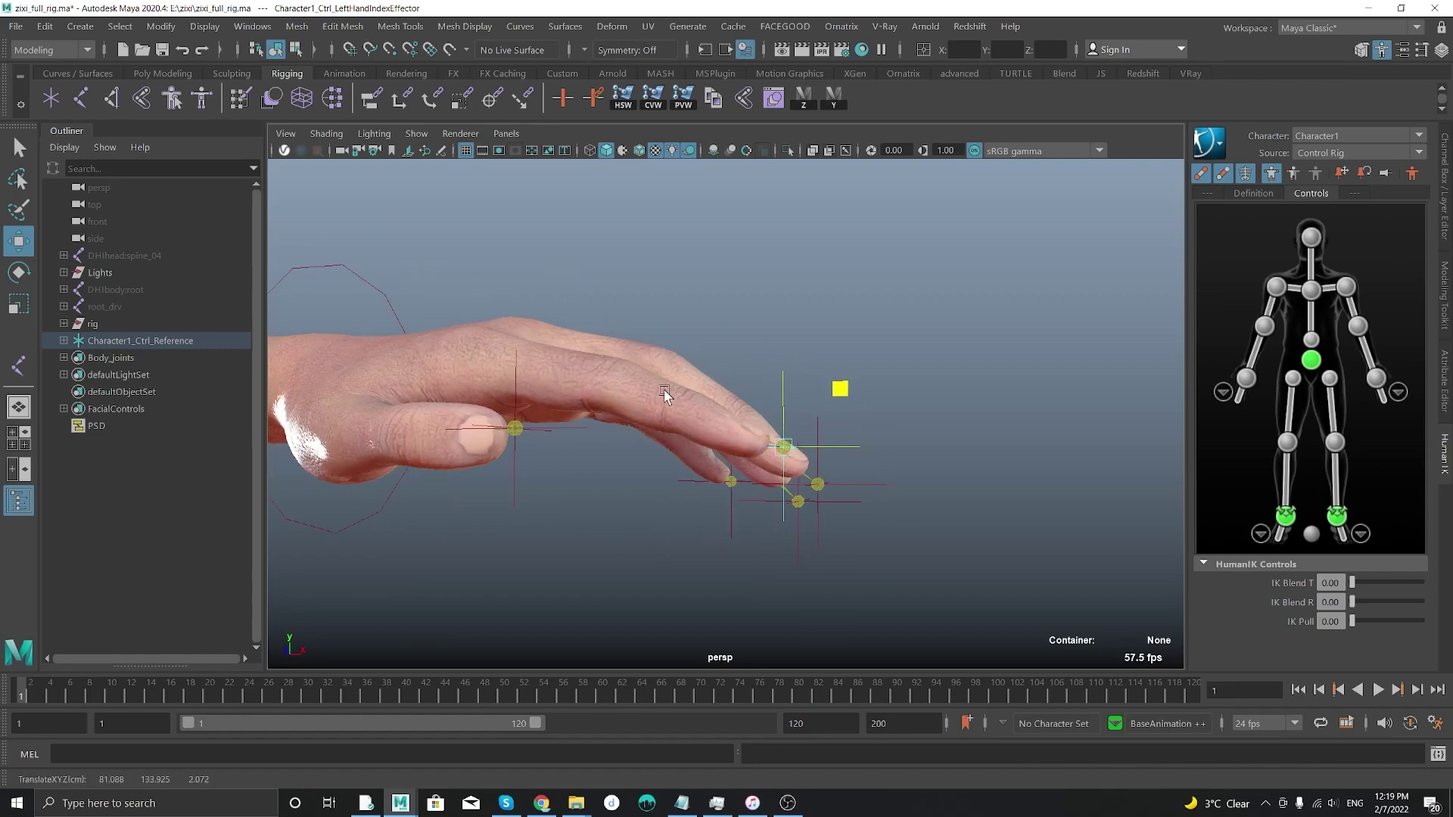
alt+right_drag(665, 390, 301, 373)
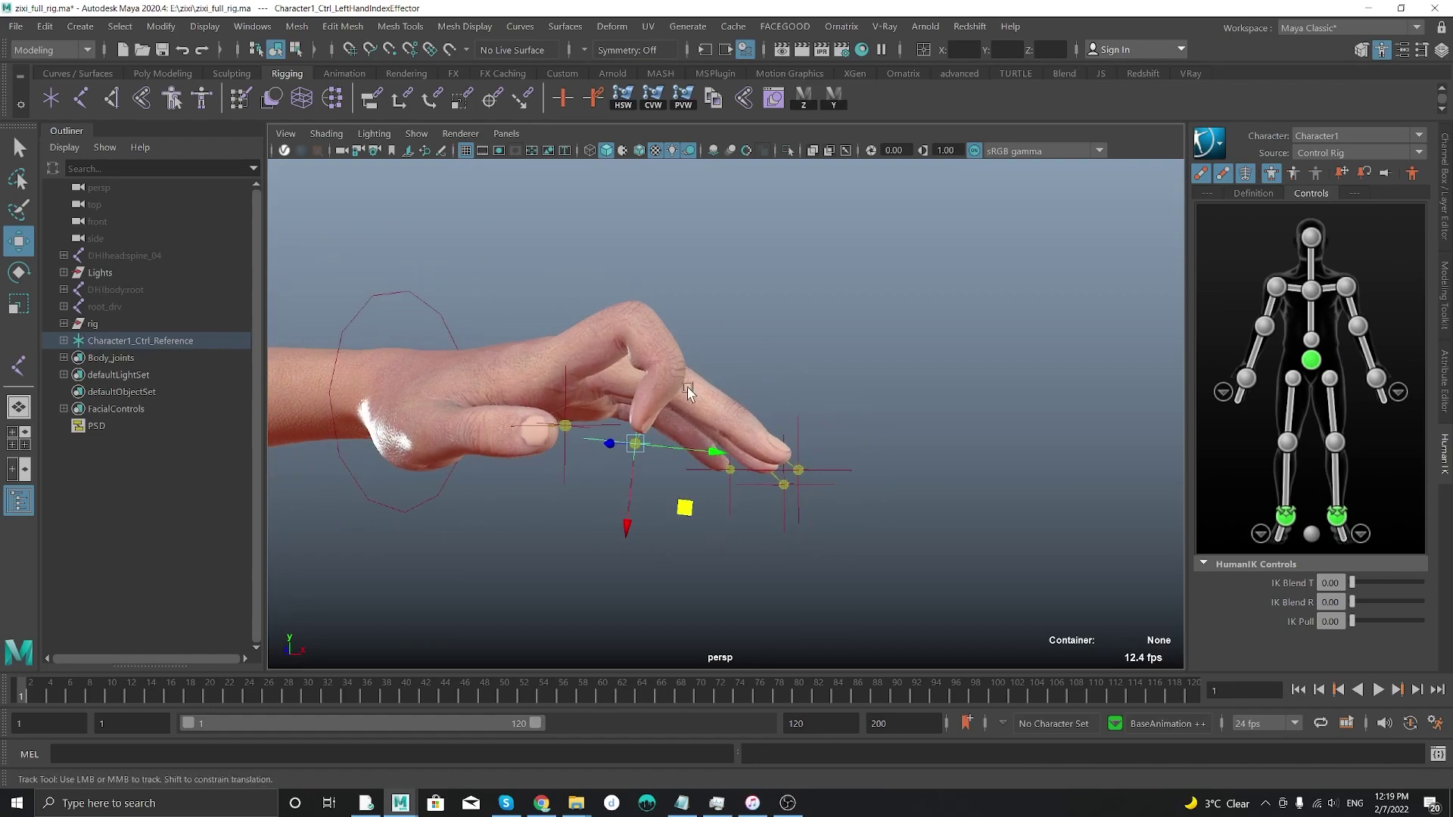
- Turn on X-Ray joints so the rig's skeleton shows through the upper body and left arm
alt+right_drag(687, 389, 421, 396)
alt+middle_drag(422, 396, 784, 416)
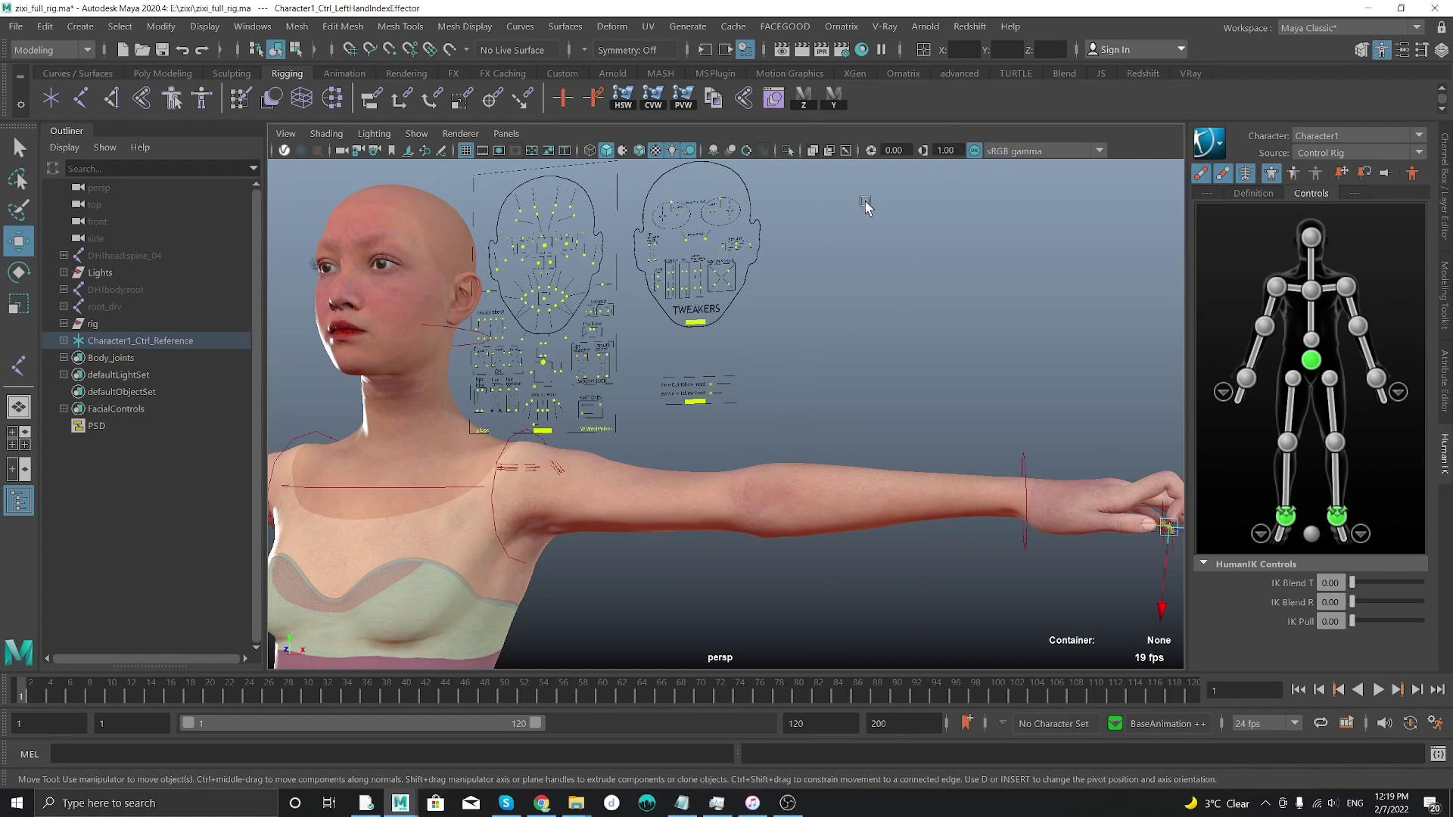
click(845, 153)
alt+drag(725, 401, 743, 435)
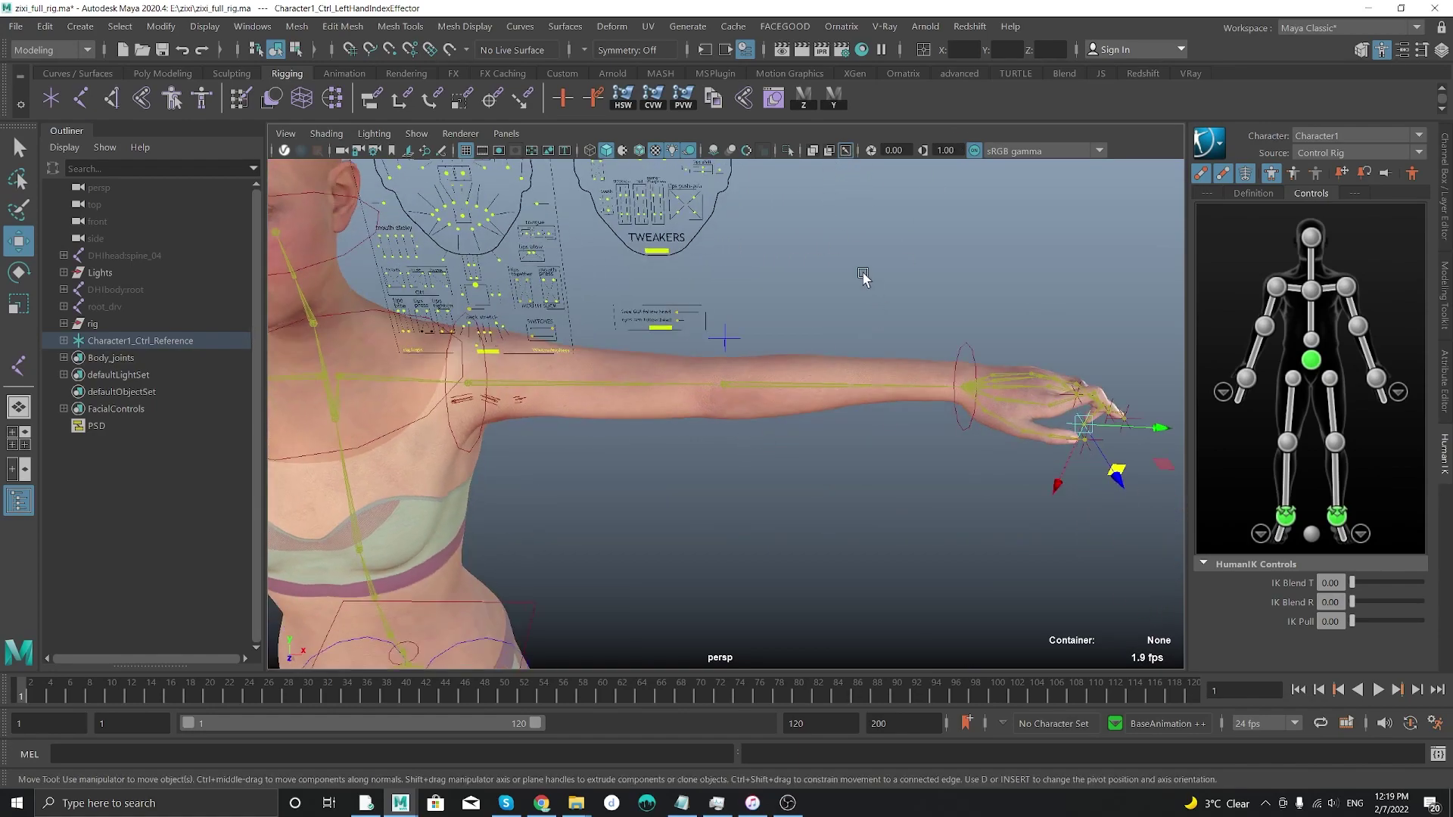
alt+middle_drag(732, 311, 804, 375)
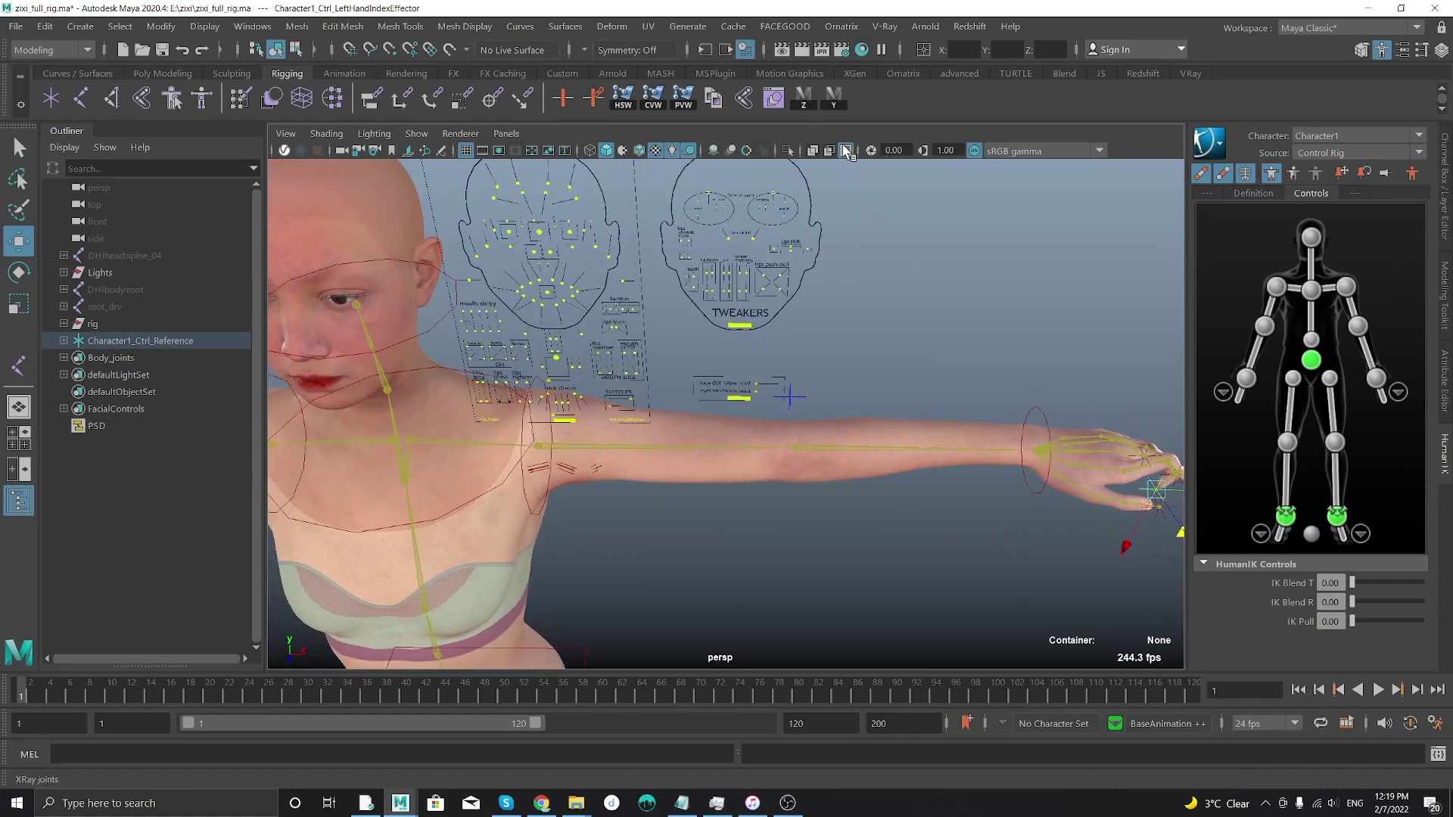
- Try rotating the left forearm joint at the elbow and undo the rotation
click(896, 451)
key(e)
drag(838, 493, 762, 502)
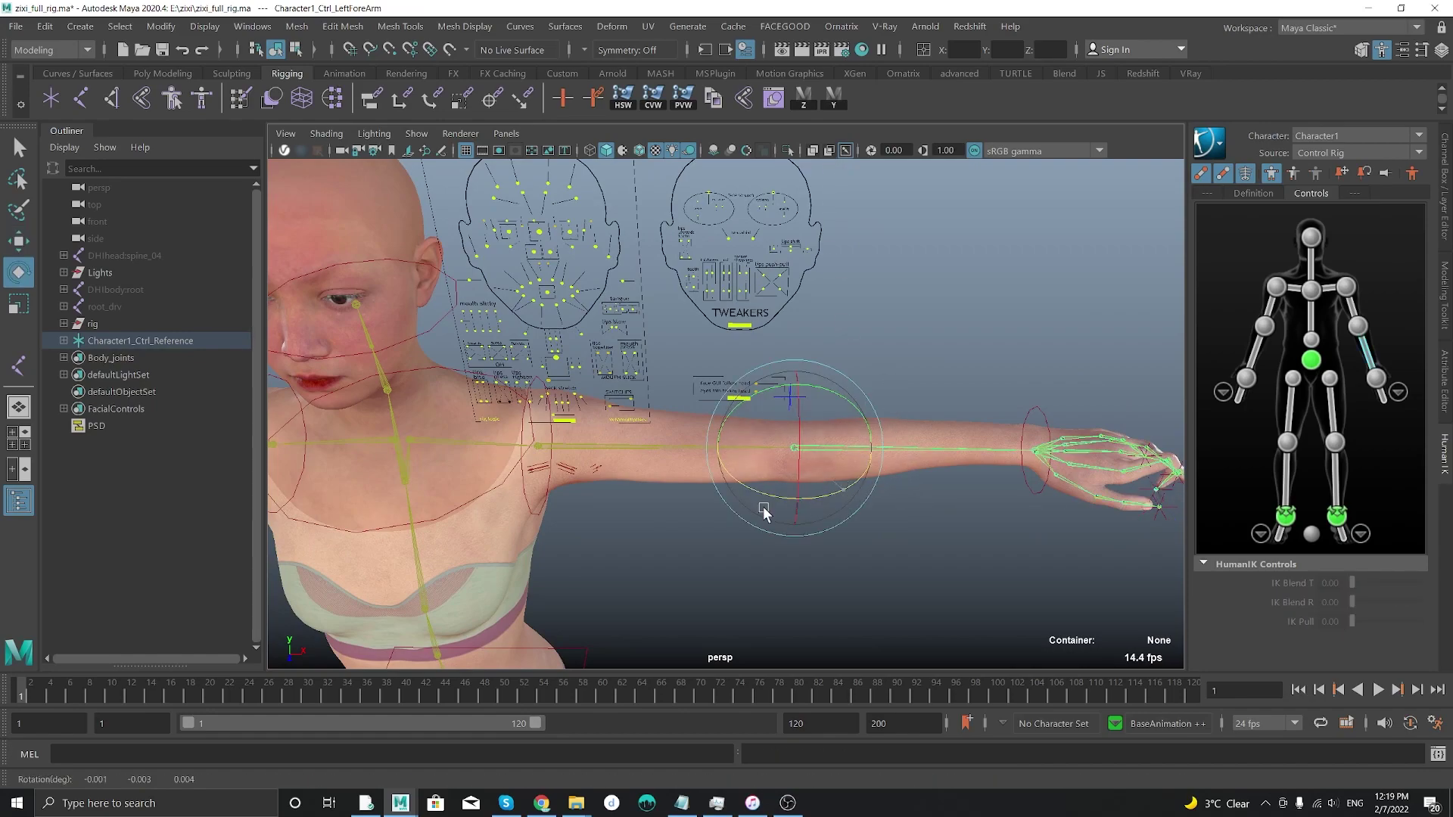
key(ctrl+z)
key(ctrl+z)
key(ctrl+z)
scroll(1006, 492, down, 4)
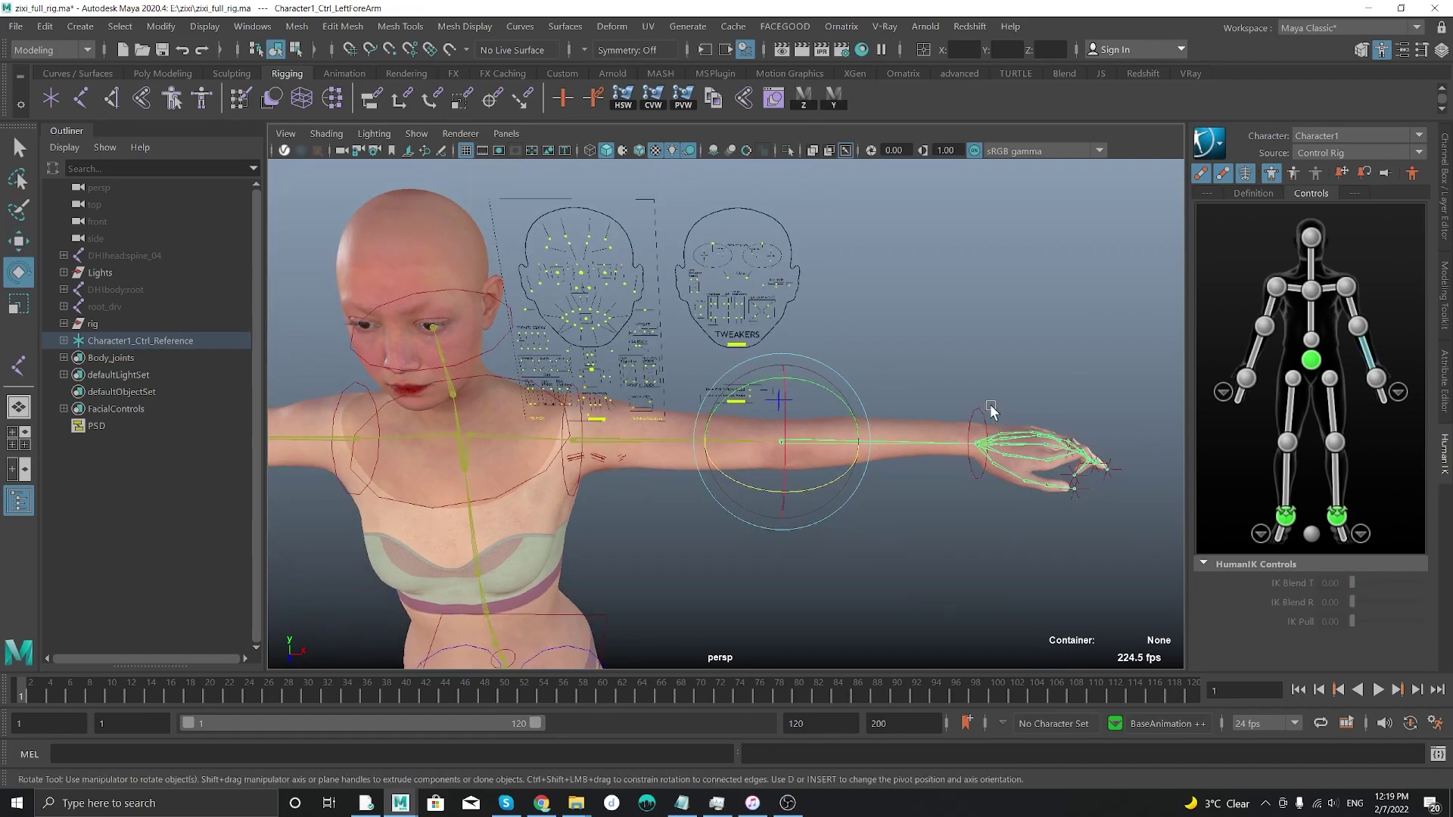
- Select the left wrist effector, activate the Move tool and frame the wrist
click(971, 420)
alt+drag(1074, 480, 1030, 430)
alt+middle_drag(1030, 430, 719, 336)
scroll(724, 460, up, 6)
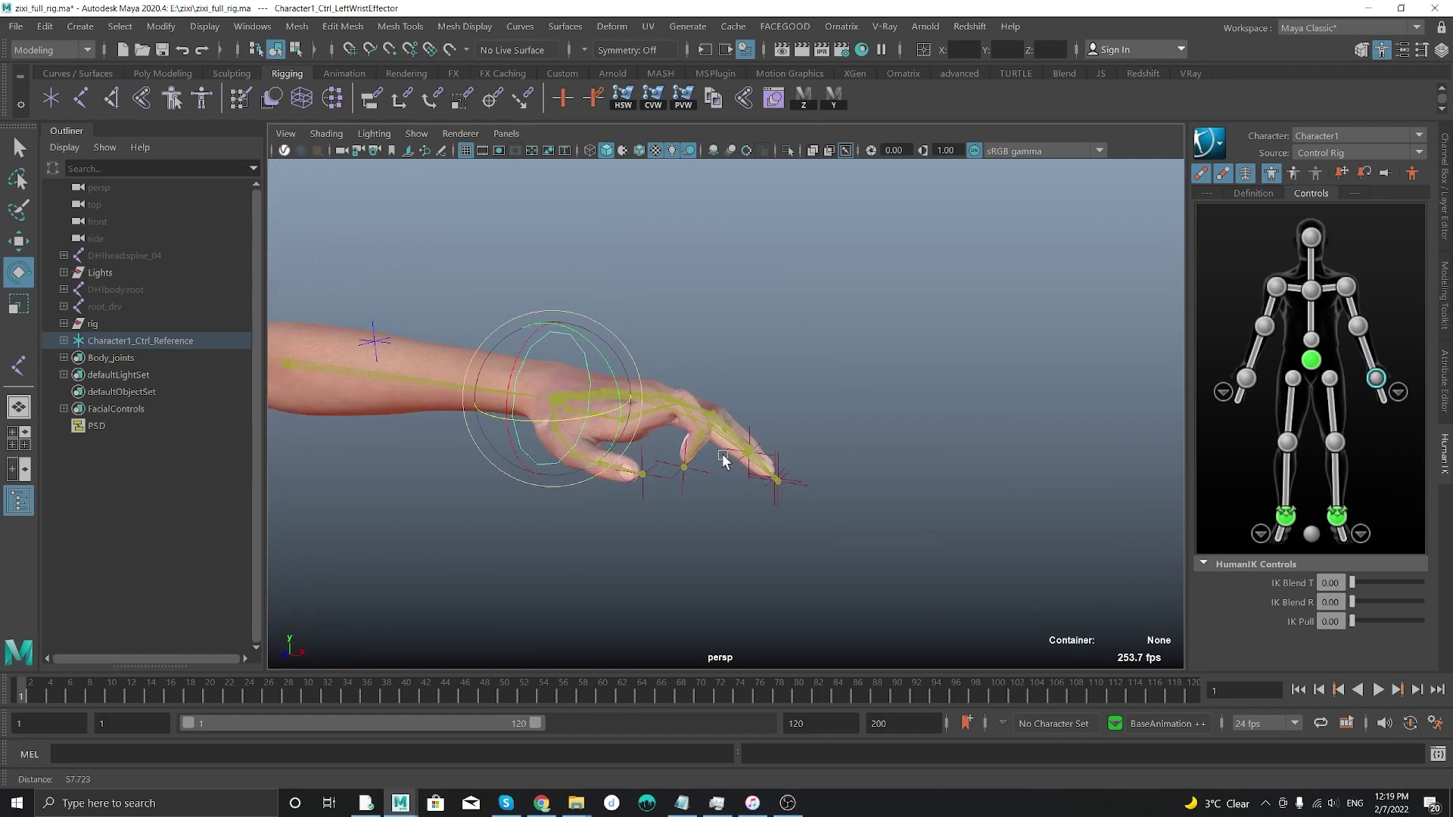
click(708, 504)
click(680, 498)
right_drag(668, 488, 686, 326)
drag(482, 296, 508, 324)
key(w)
key(f)
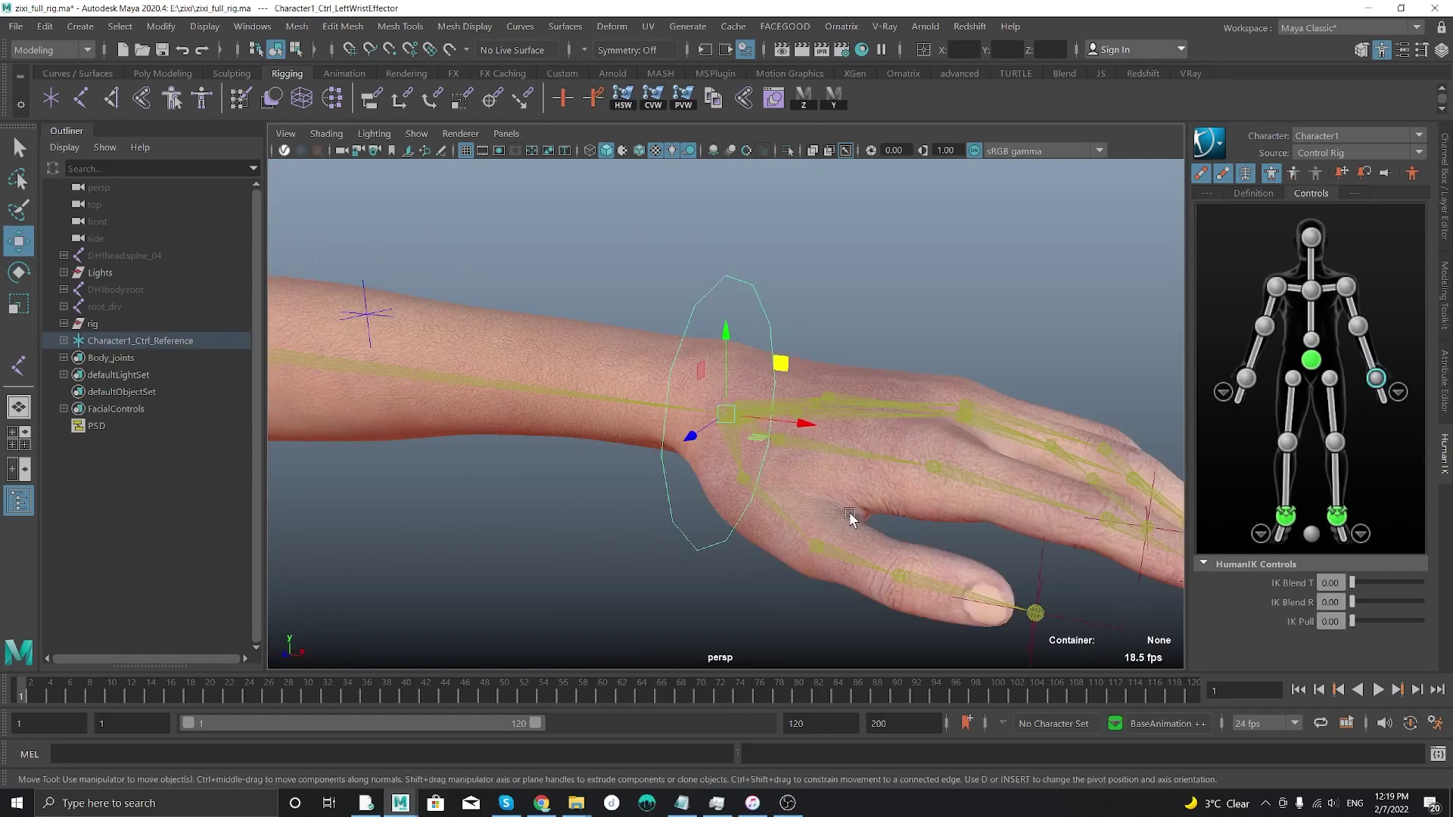
- Move the left wrist effector down and across the front of the character to bend the whole body with IK
alt+right_drag(850, 516, 651, 450)
alt+drag(507, 374, 516, 421)
alt+middle_drag(562, 360, 652, 366)
alt+right_drag(652, 366, 893, 408)
alt+drag(893, 409, 847, 469)
alt+drag(888, 575, 765, 568)
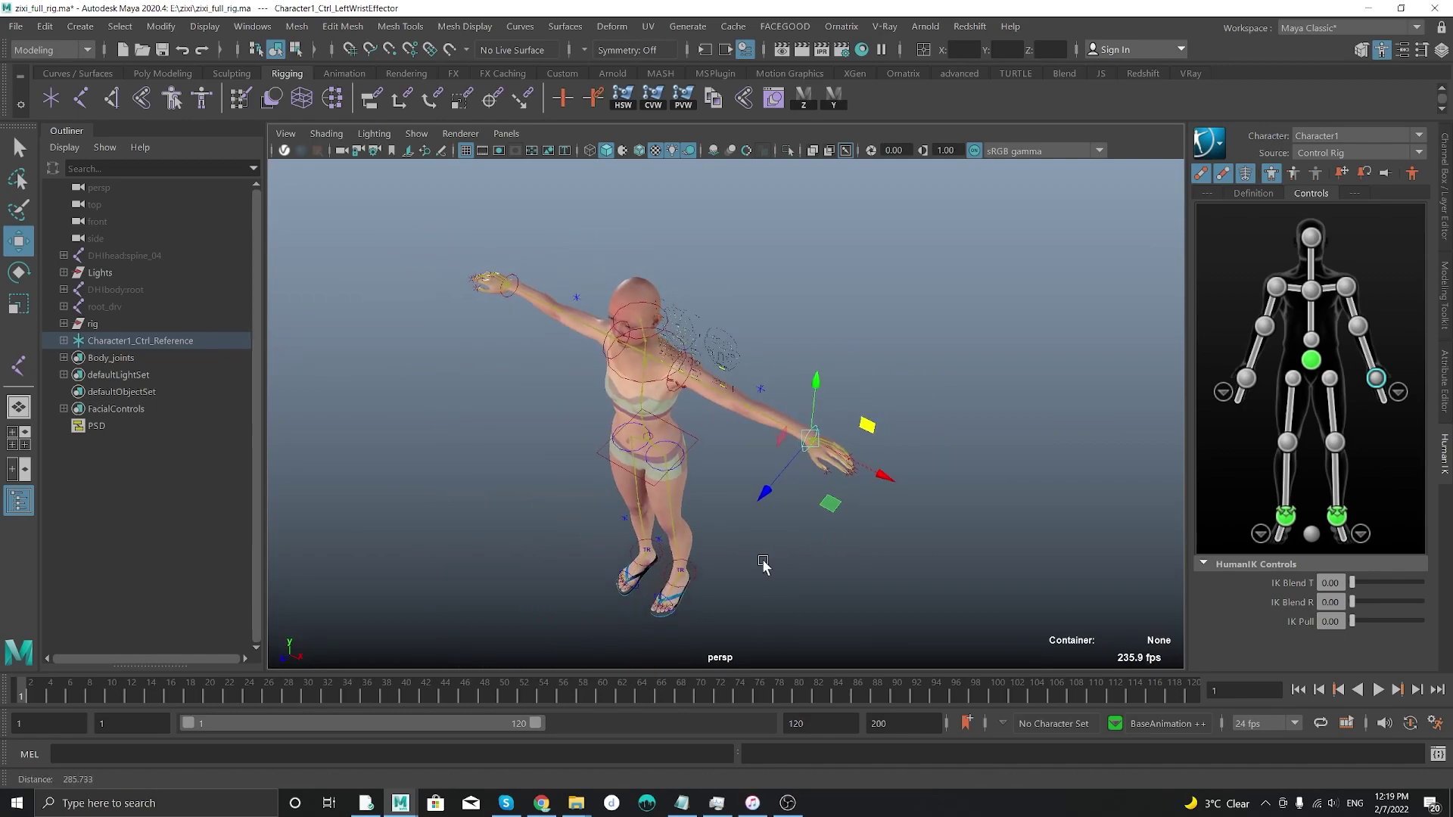
alt+right_drag(815, 455, 853, 457)
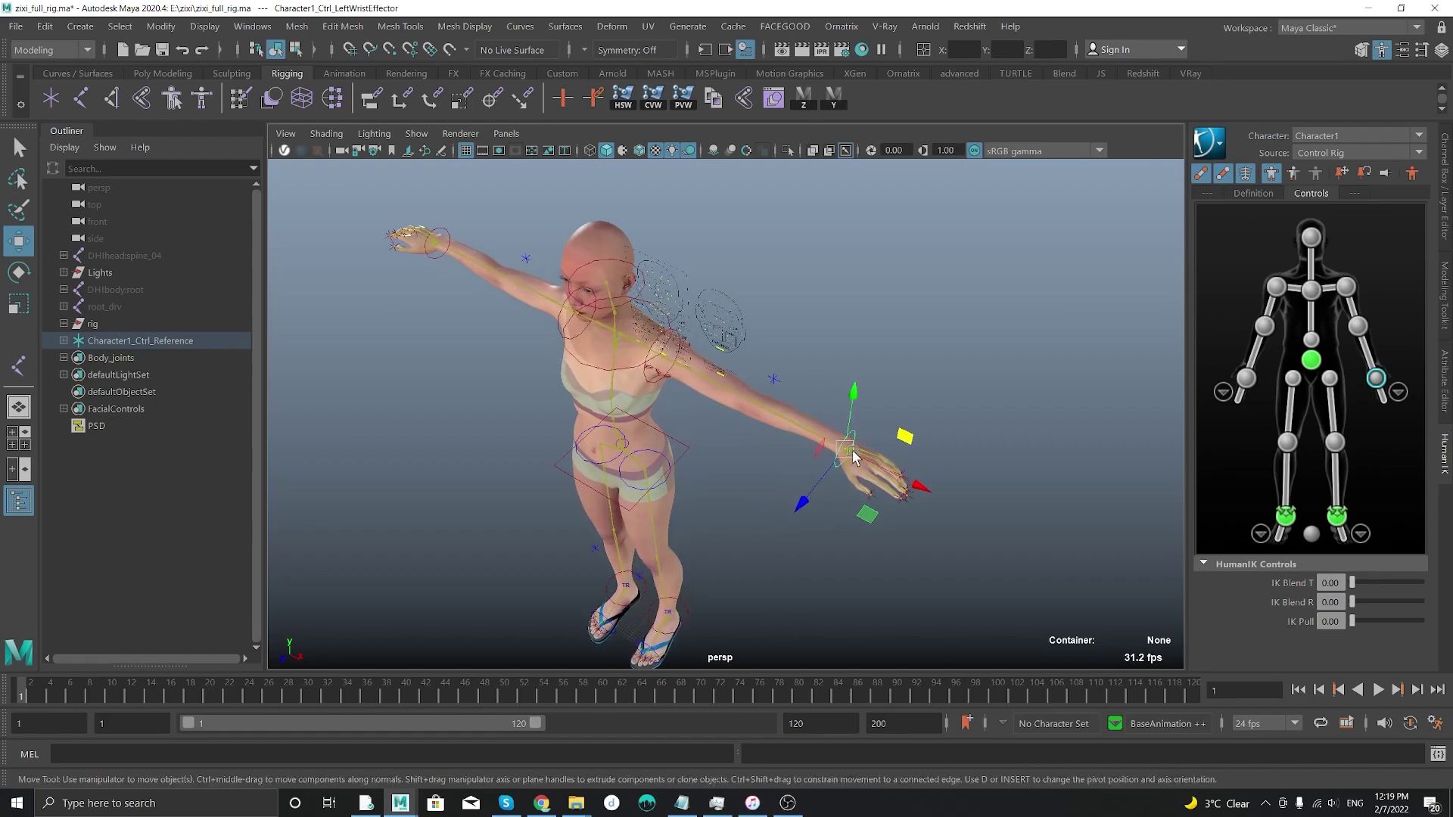
drag(853, 456, 386, 599)
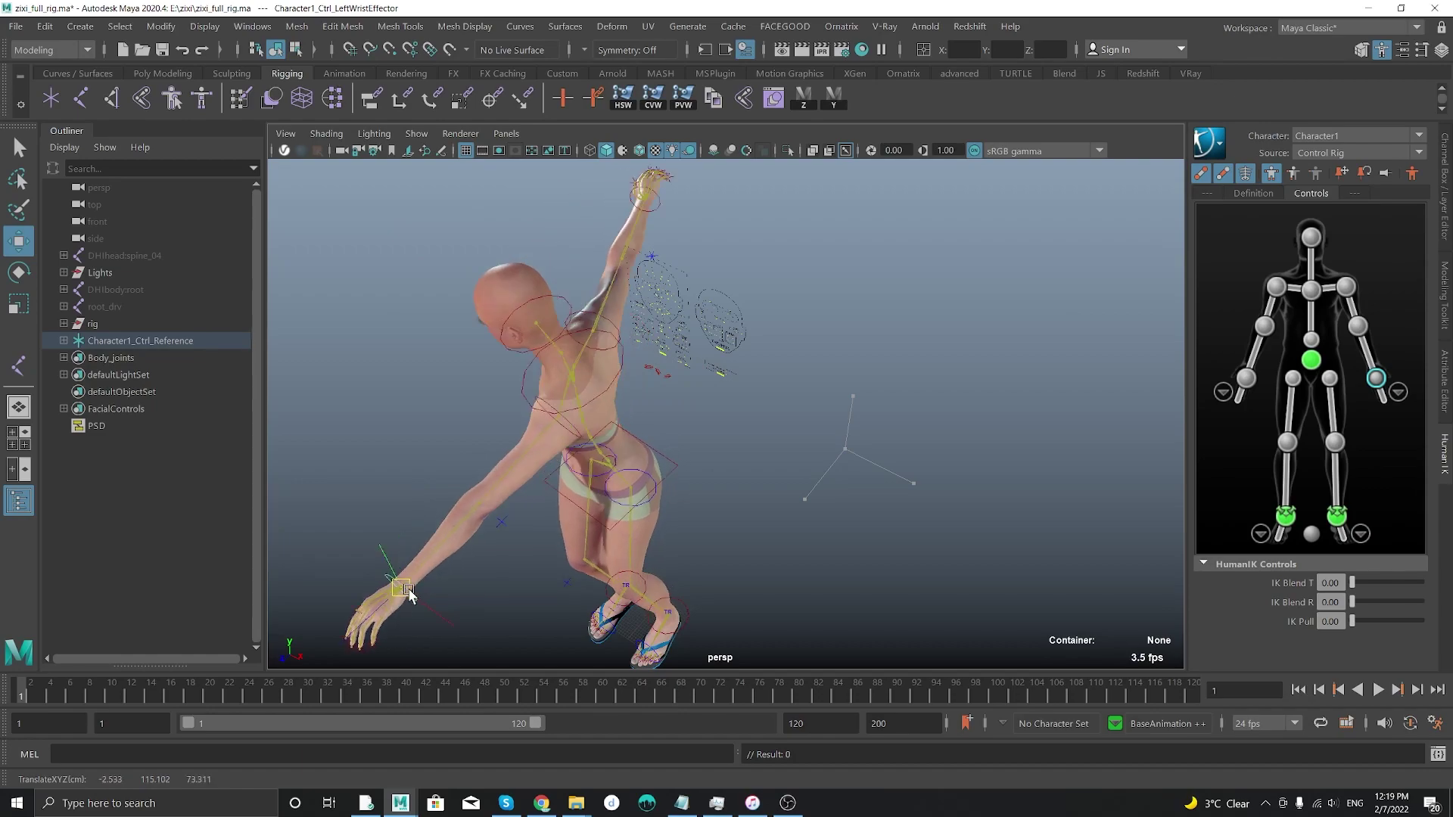
- Examine the character's back, shoulders and outstretched left arm from behind
alt+drag(562, 528, 520, 464)
alt+middle_drag(651, 346, 648, 330)
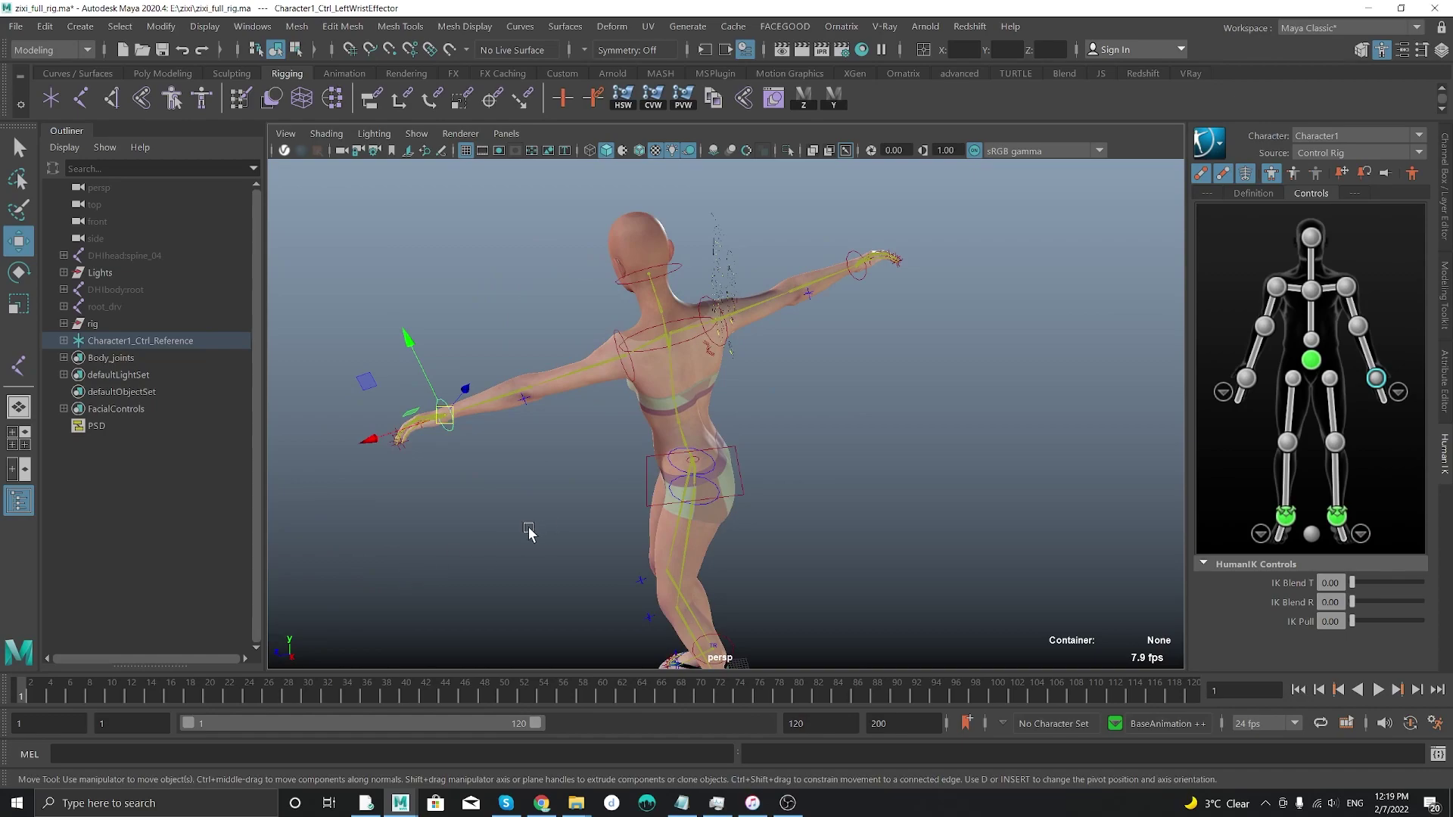
alt+drag(284, 600, 372, 408)
alt+right_drag(371, 409, 451, 515)
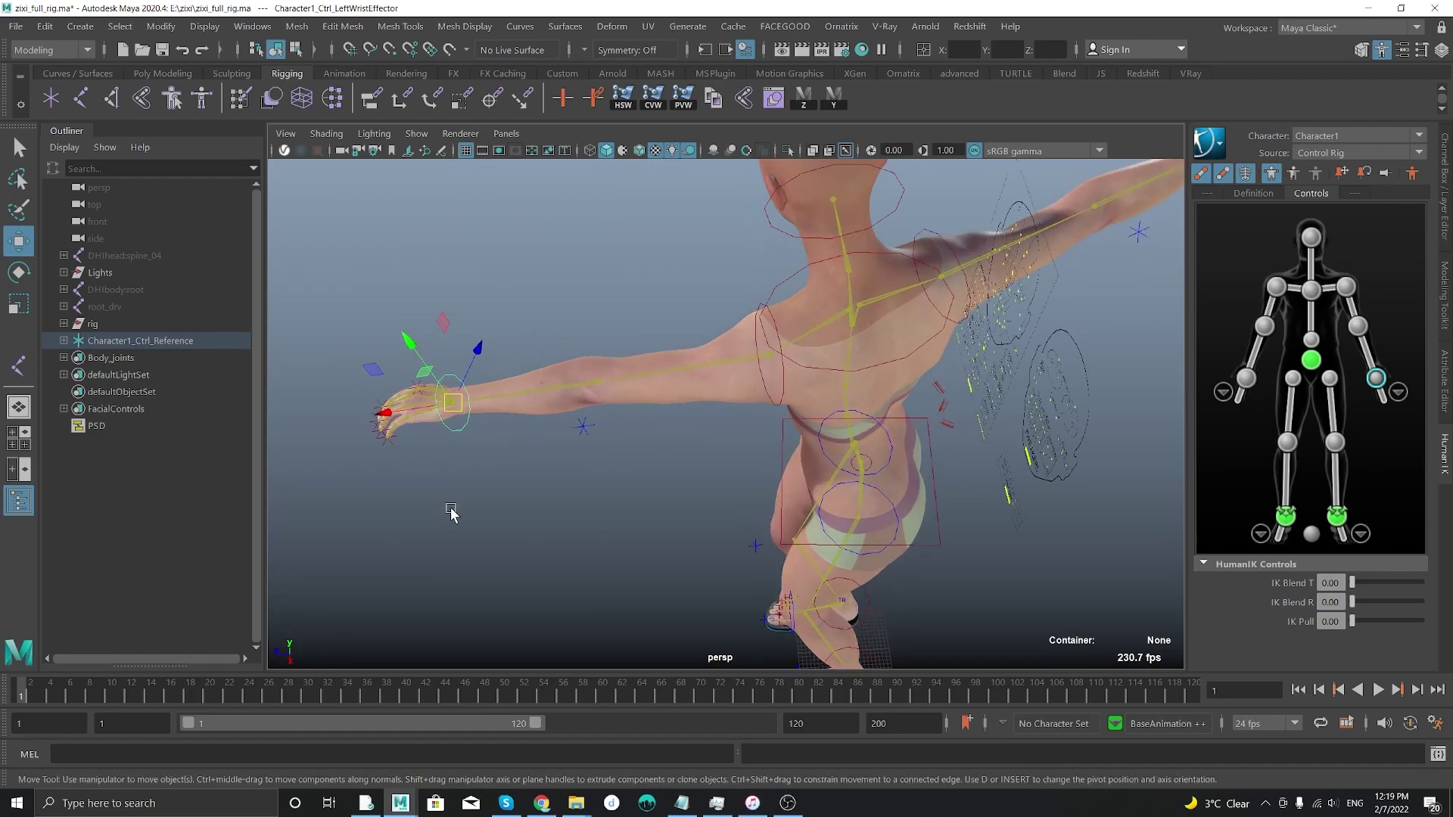
alt+drag(551, 521, 534, 451)
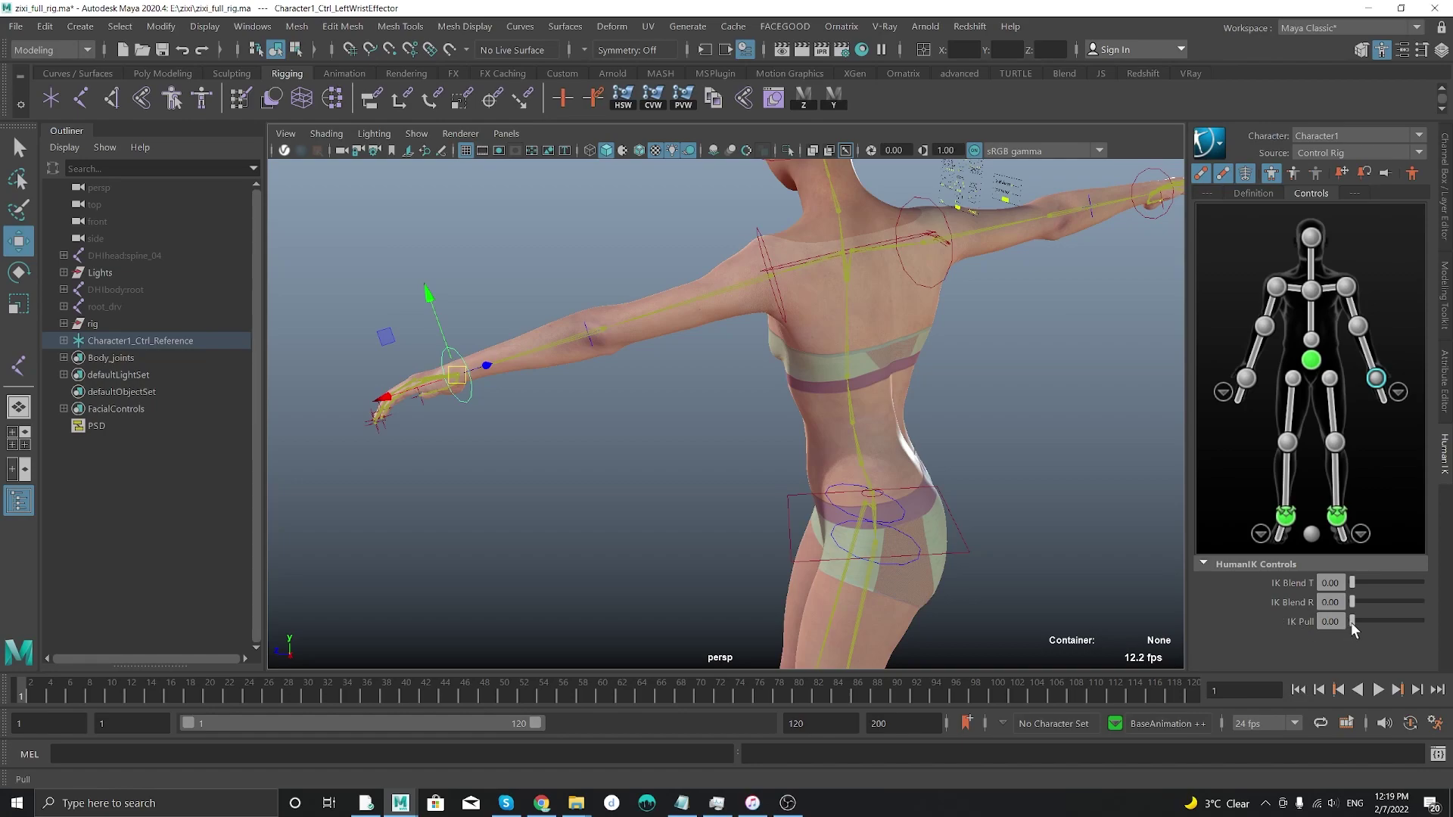
alt+right_drag(727, 442, 523, 354)
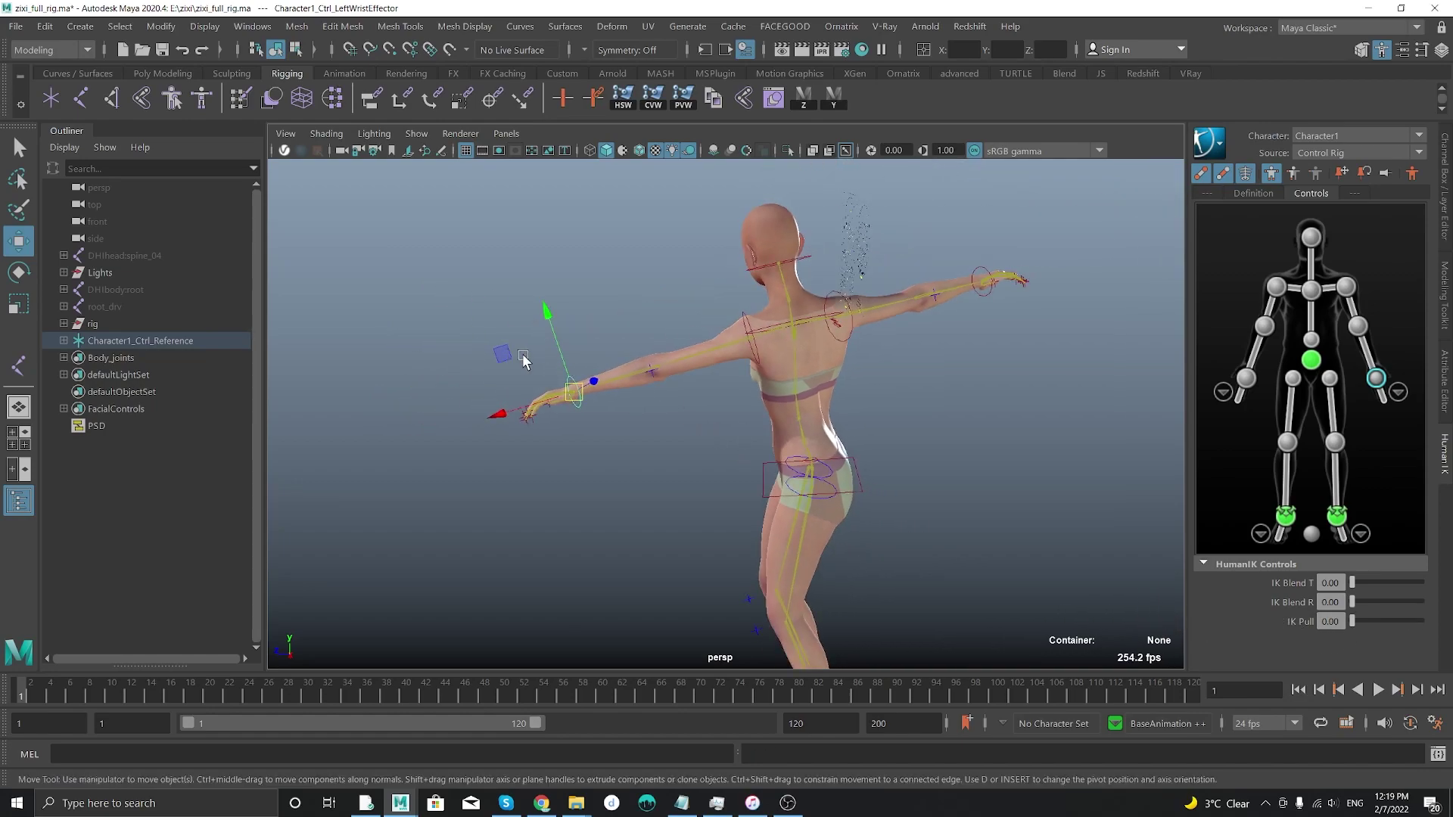
alt+drag(550, 338, 490, 299)
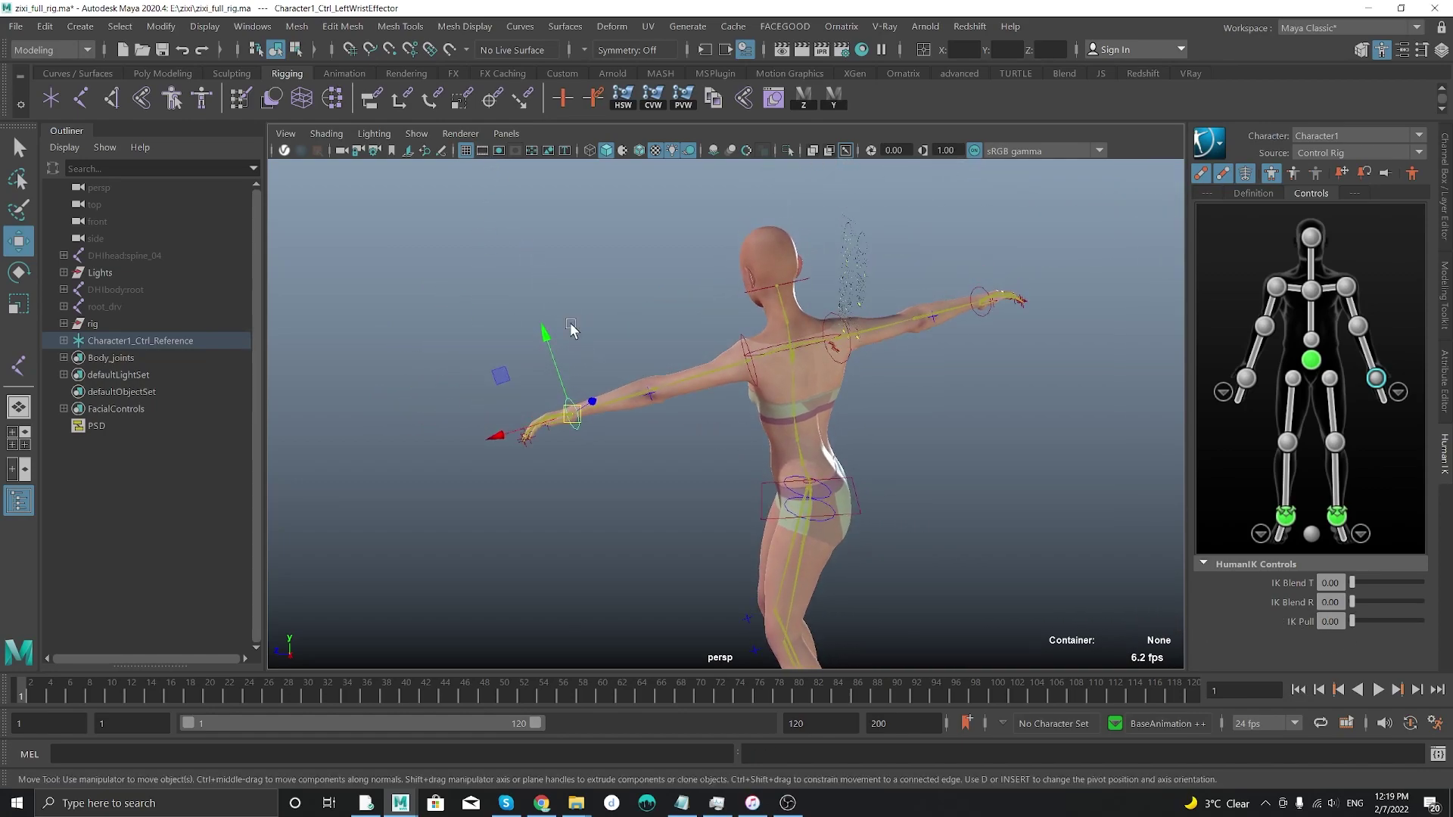
alt+drag(581, 313, 509, 253)
alt+right_drag(509, 253, 639, 447)
alt+drag(639, 447, 634, 399)
right_drag(641, 414, 635, 329)
- Examine the head, chest and outstretched left arm from the front
alt+drag(636, 328, 834, 392)
alt+right_drag(834, 392, 591, 296)
alt+middle_drag(637, 282, 638, 320)
alt+right_drag(639, 320, 949, 451)
alt+middle_drag(950, 451, 685, 521)
alt+drag(685, 521, 613, 420)
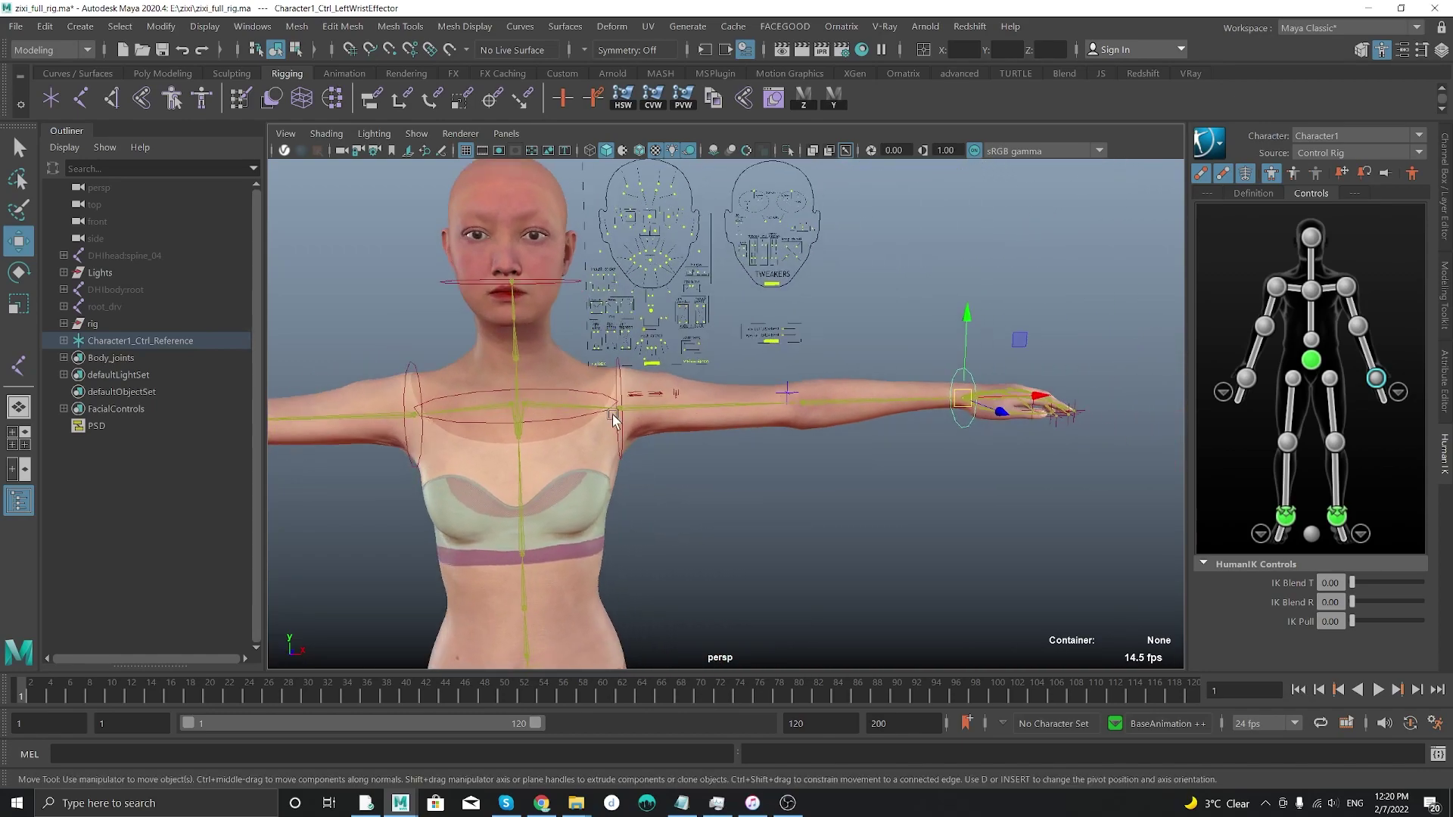
alt+middle_drag(662, 260, 716, 266)
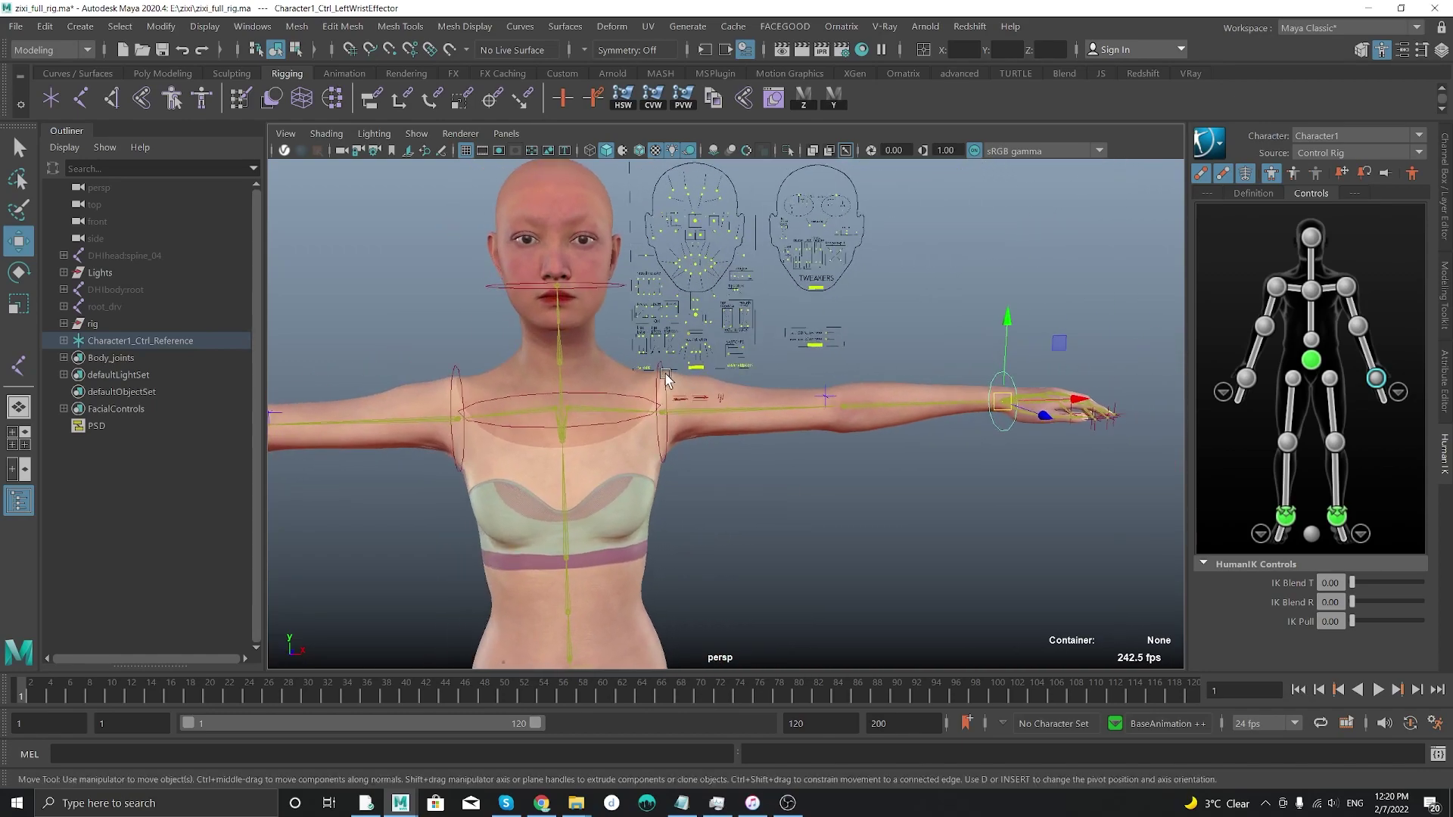
alt+drag(938, 333, 822, 373)
alt+middle_drag(868, 378, 862, 414)
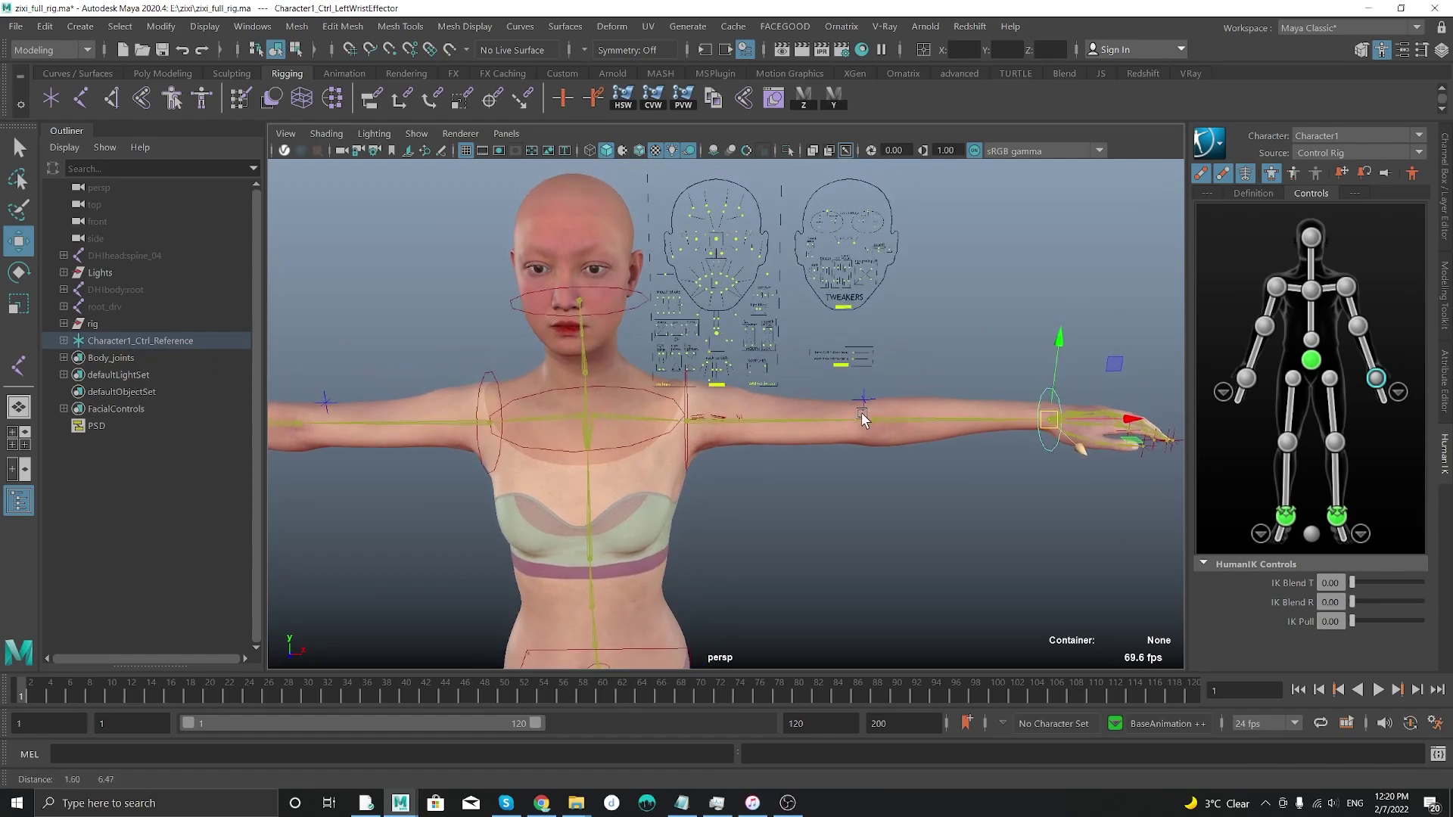
alt+right_drag(863, 419, 860, 428)
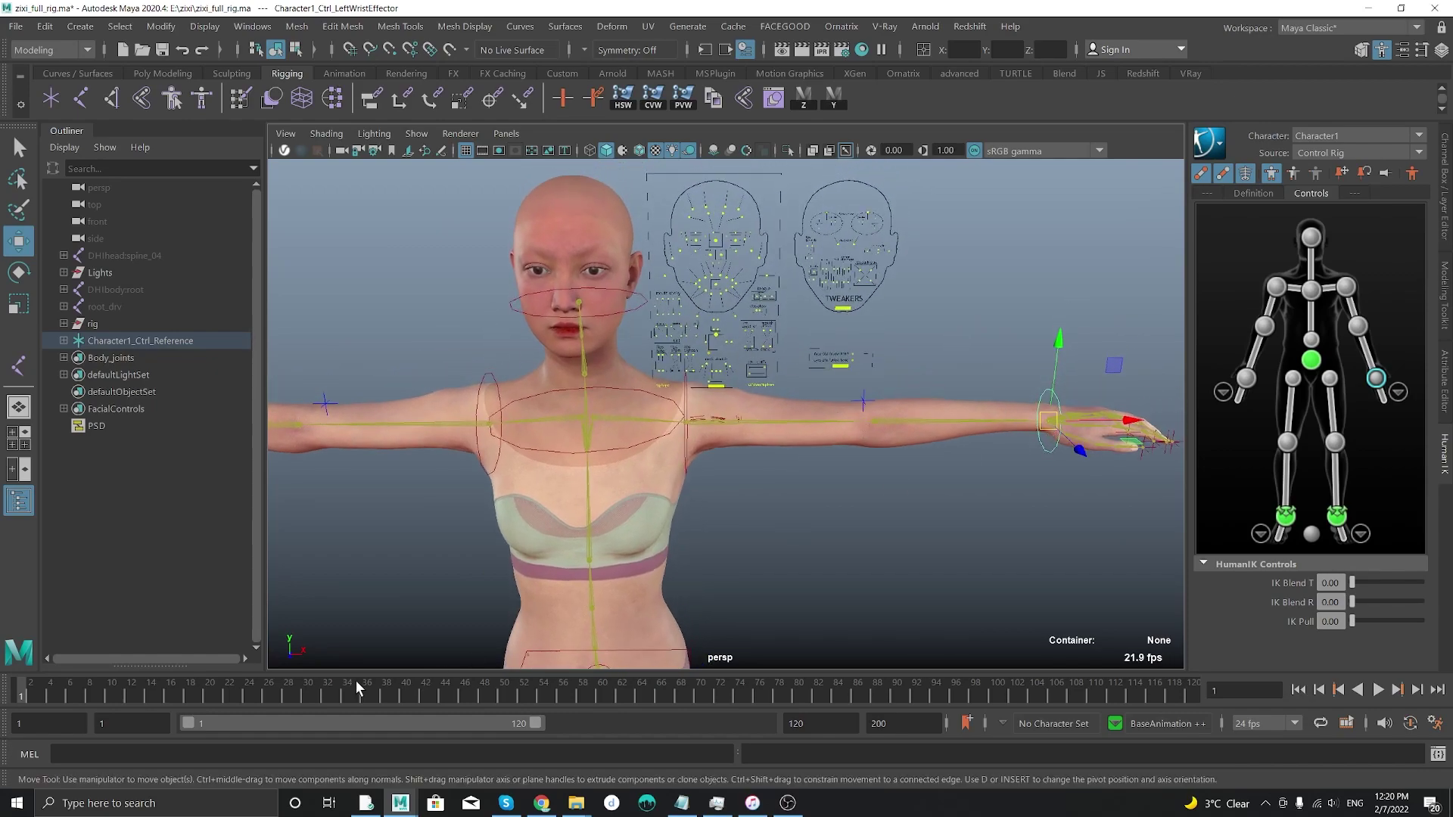
- Animate the left wrist effector from the T-pose at frame 1 to a lowered hand at frame 56 and play it
drag(1047, 430, 913, 488)
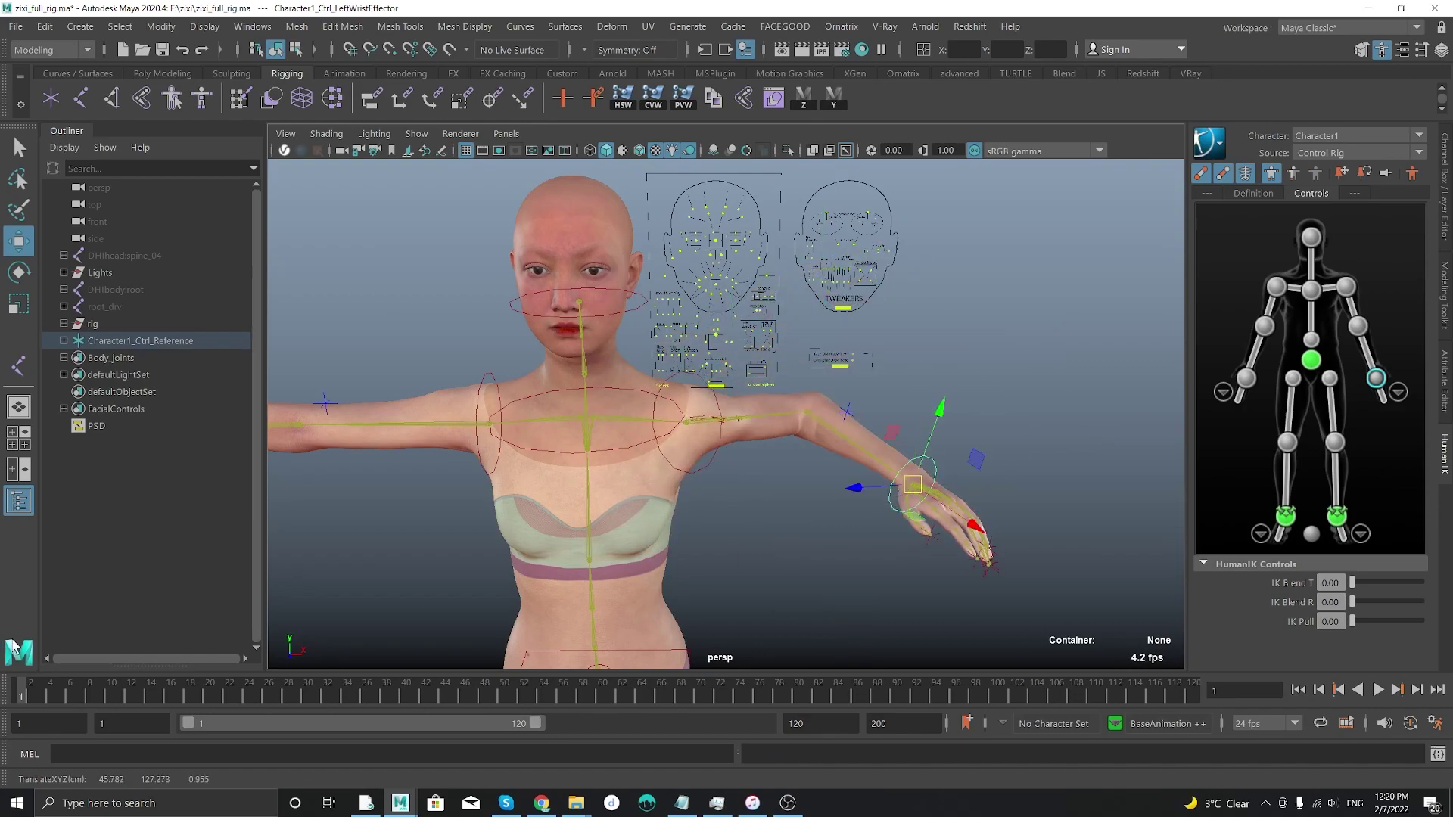
right_drag(919, 491, 957, 337)
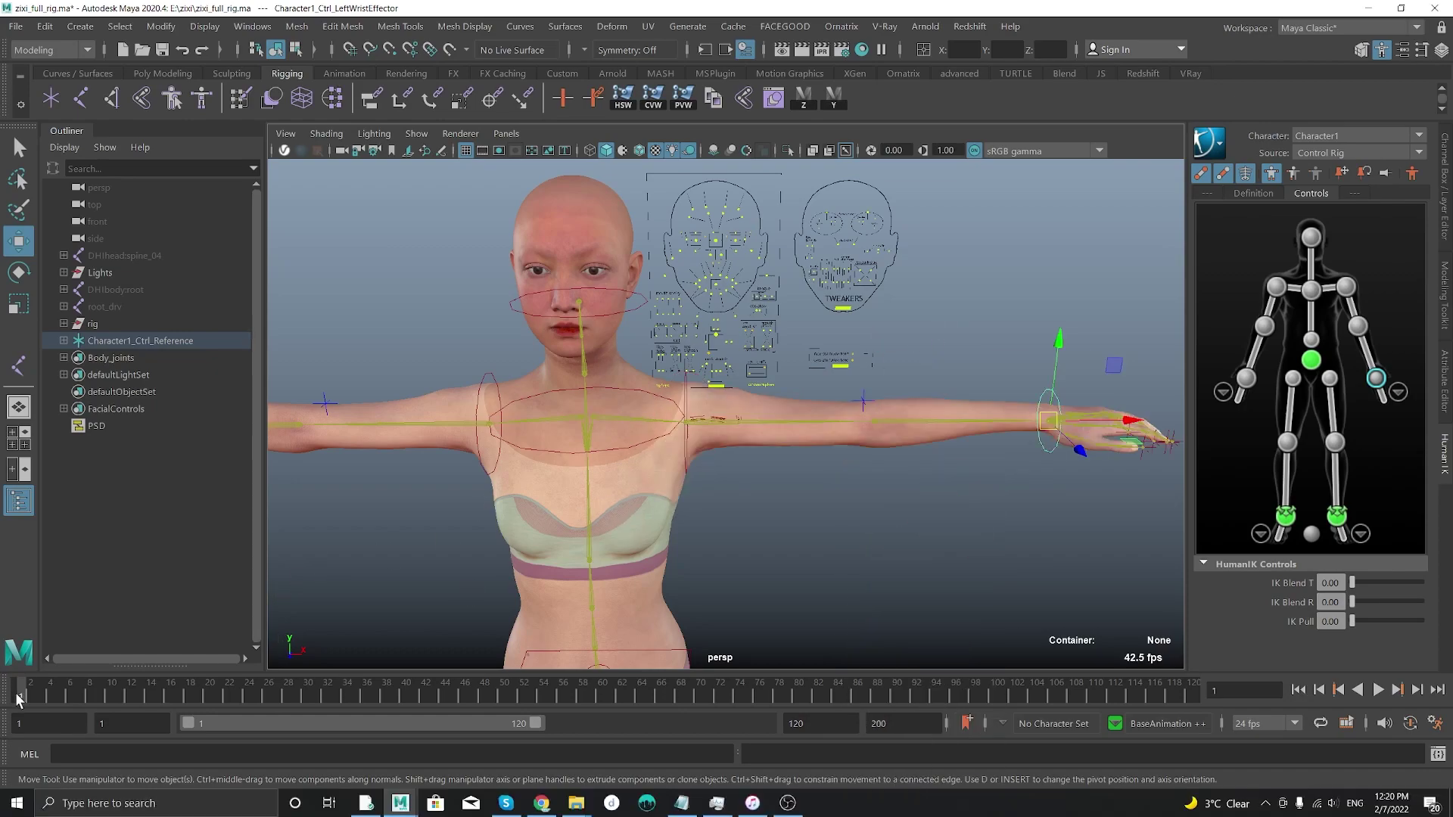
drag(23, 698, 563, 700)
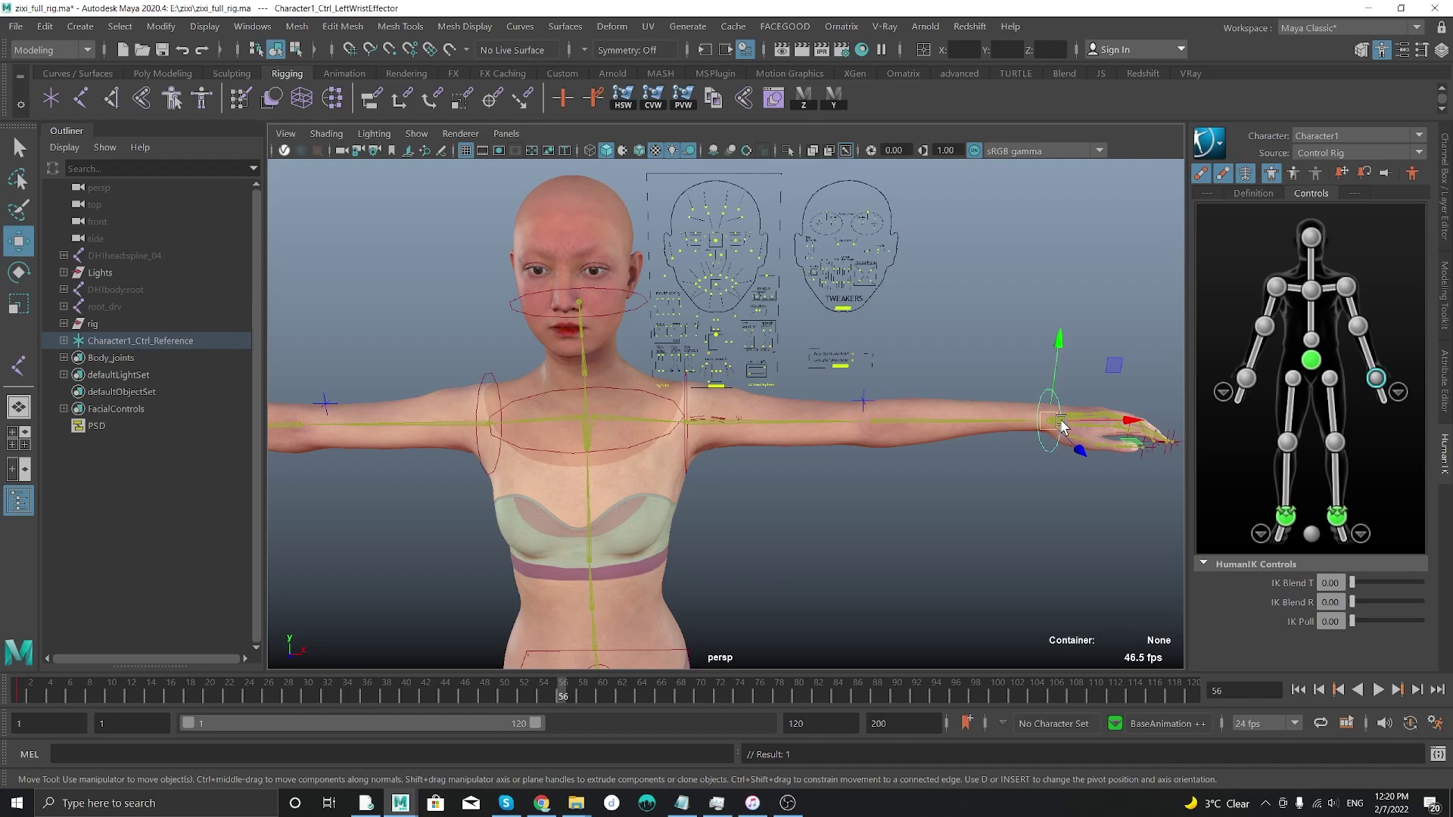
drag(1062, 426, 797, 586)
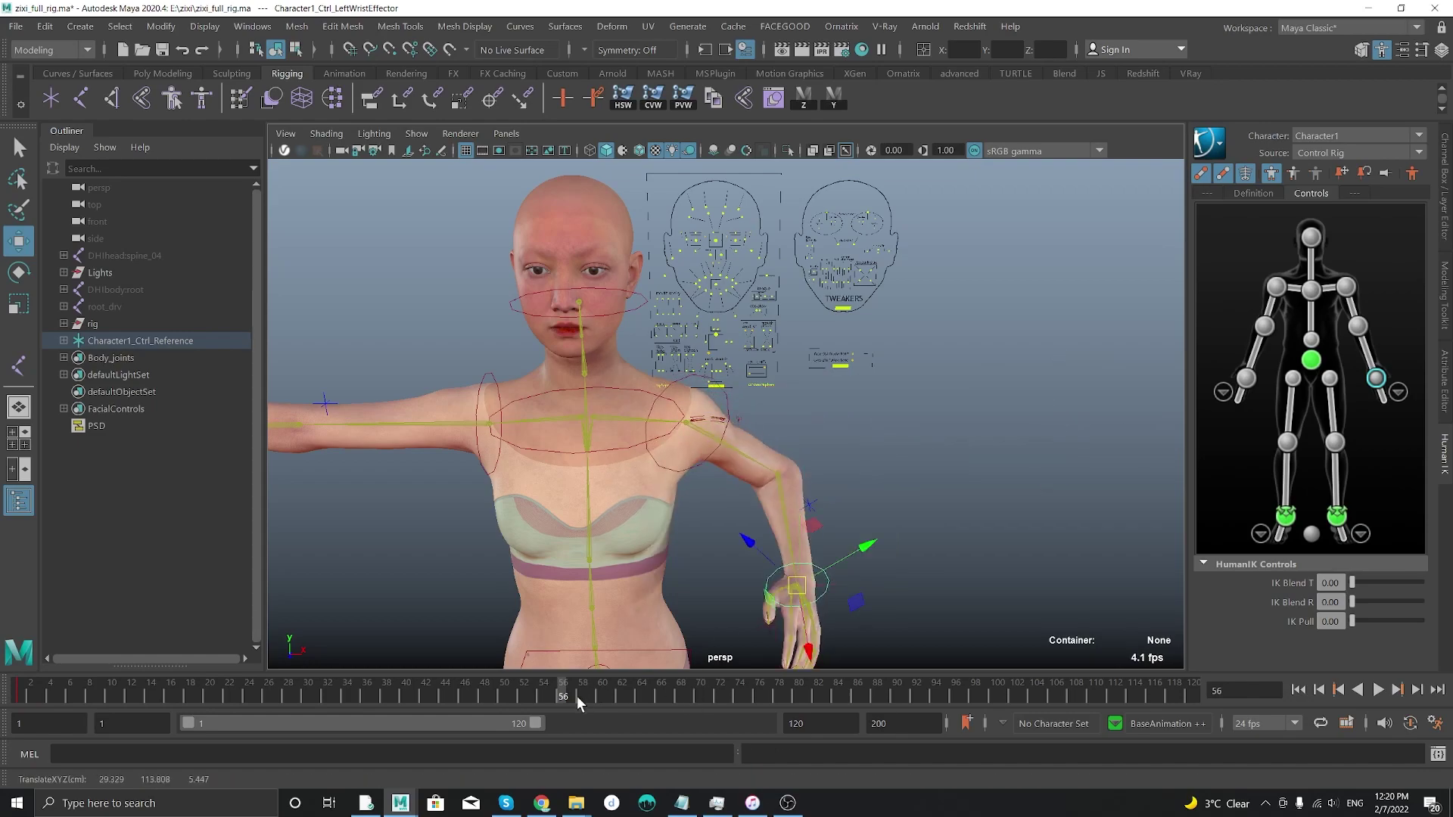
key(alt+v)
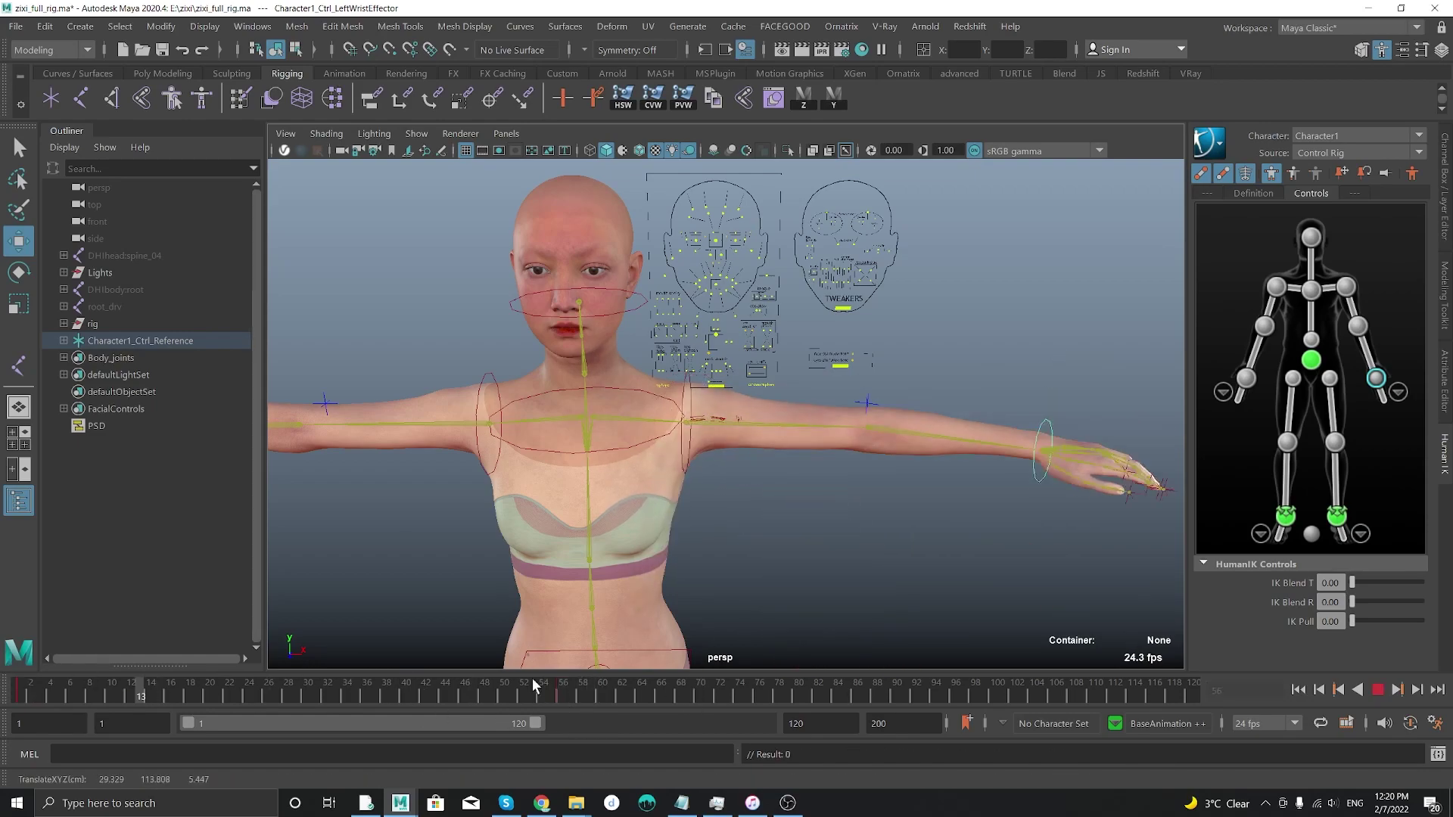
key(alt+v)
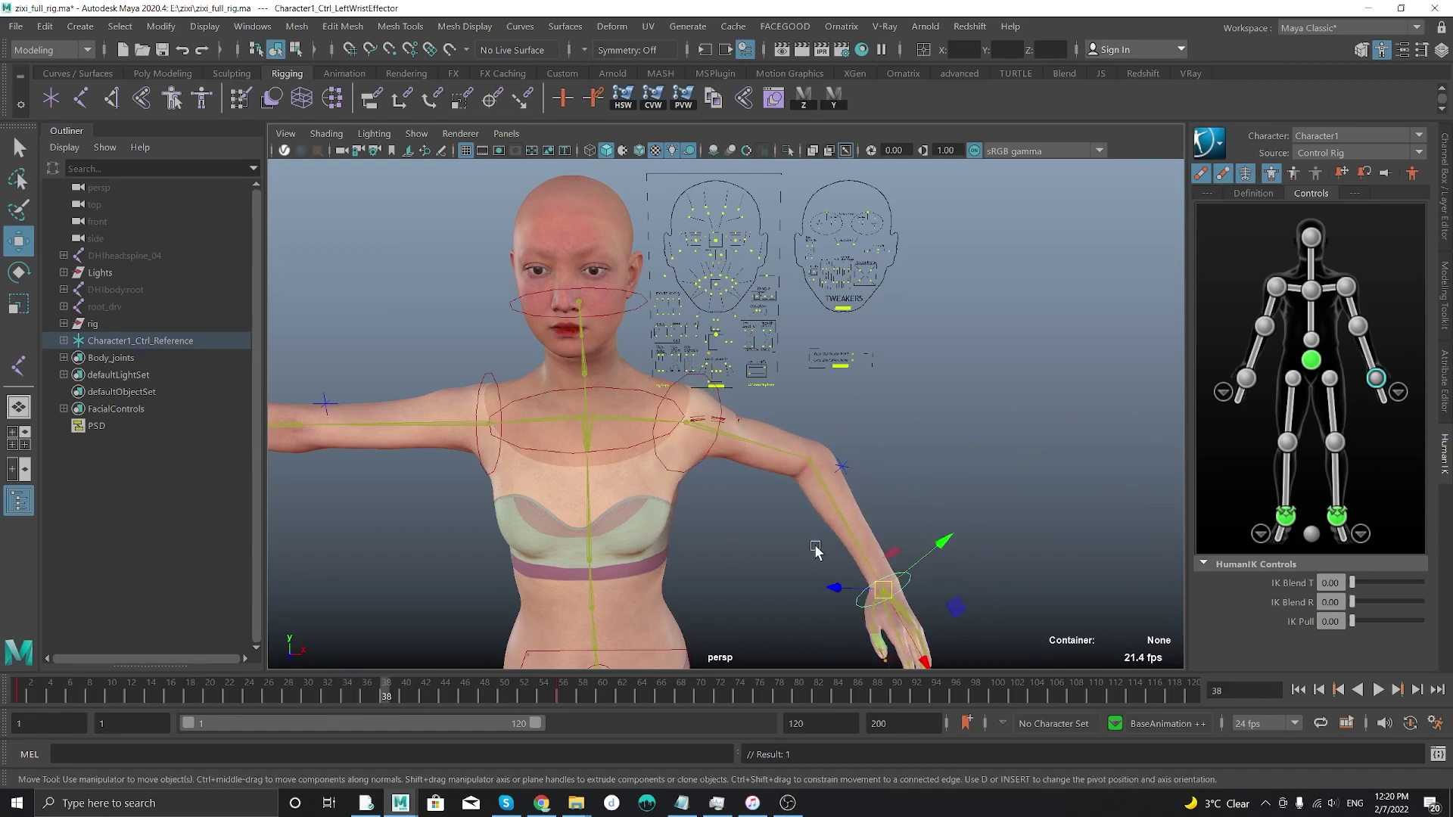
- Delete the left wrist effector's keys across the whole timeline and return the arm to the T-pose
shift+click(372, 693)
double_click(373, 693)
right_click(375, 690)
click(403, 428)
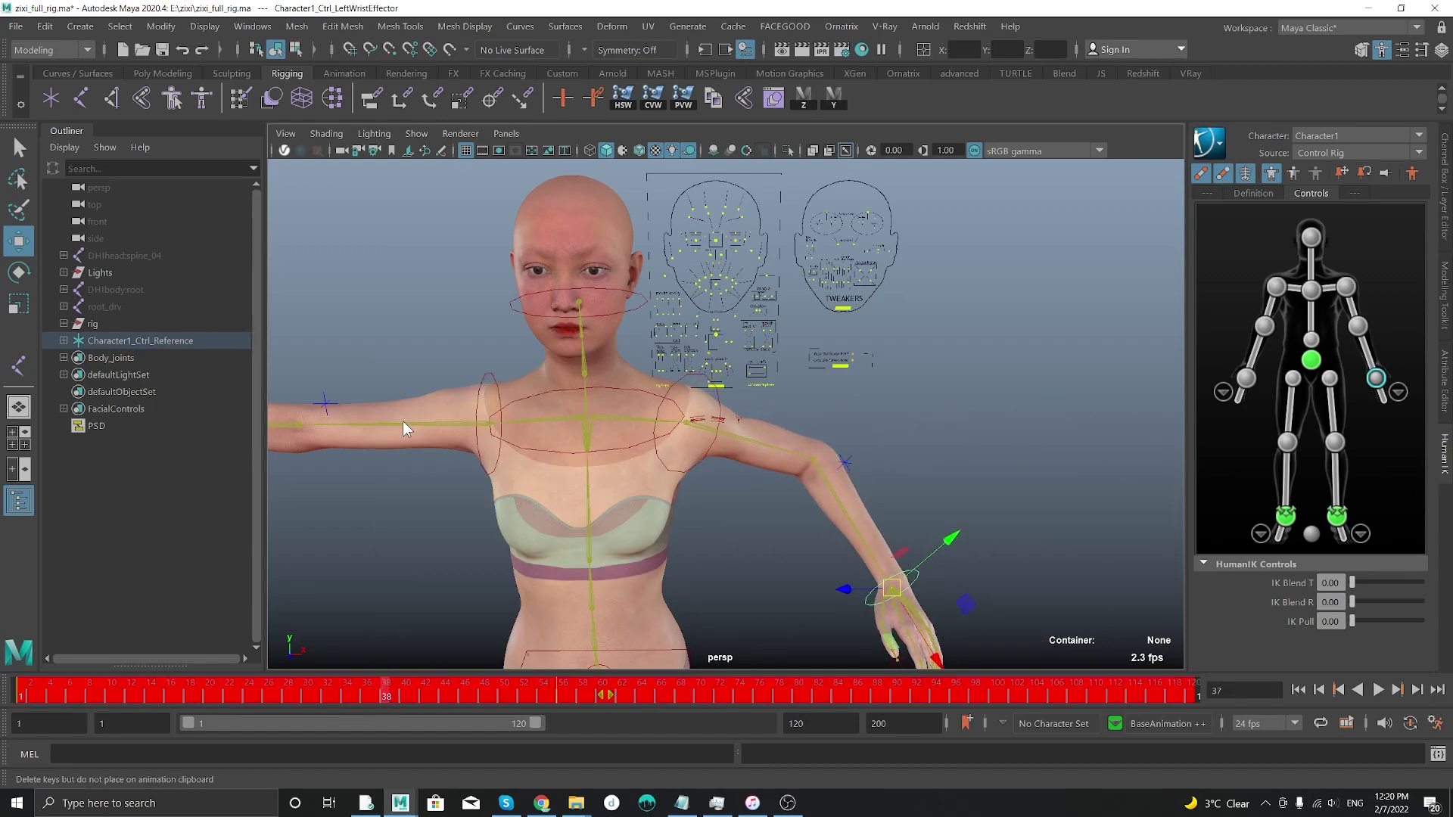
alt+middle_drag(768, 475, 856, 506)
alt+right_drag(719, 456, 718, 488)
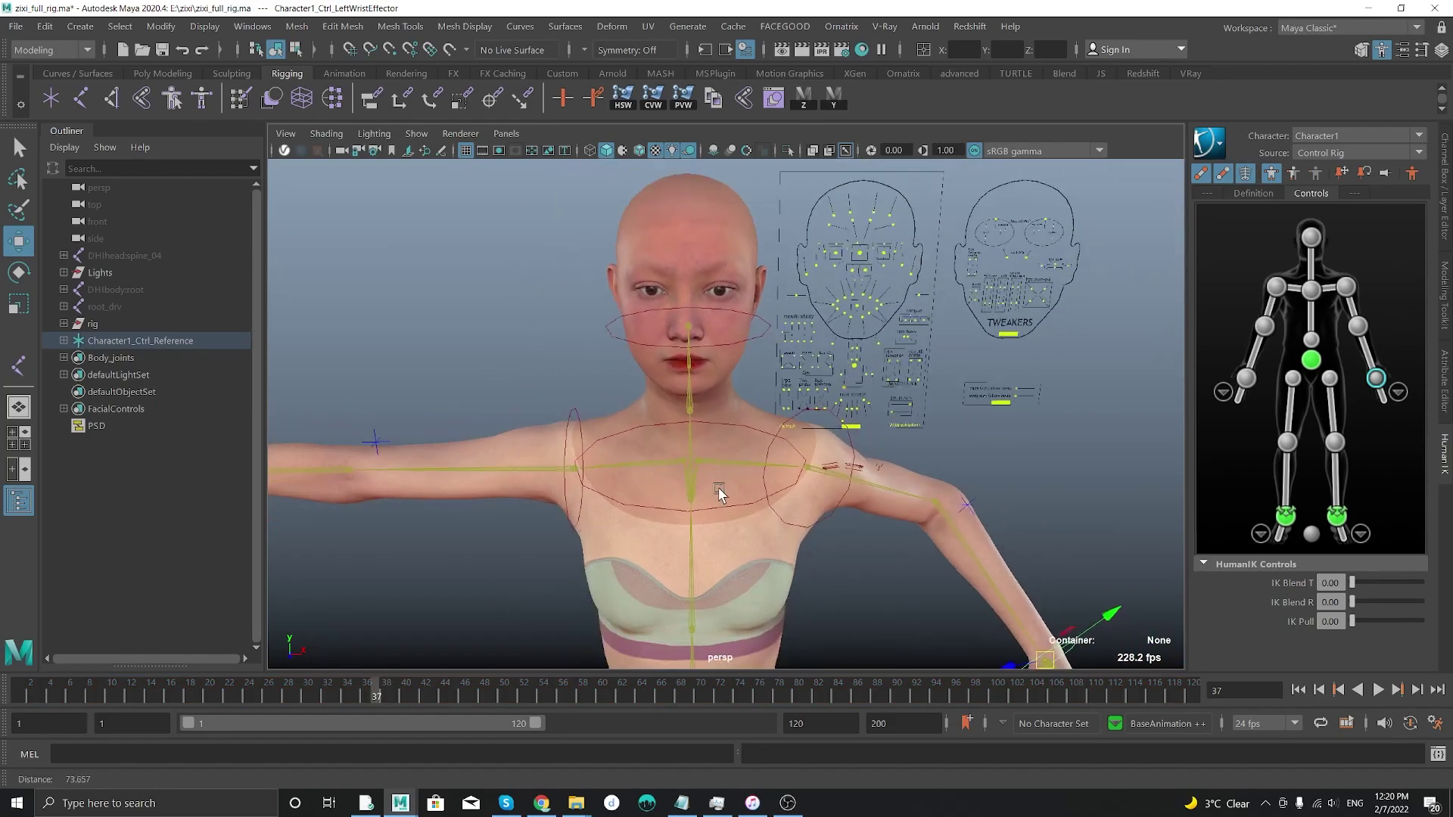
alt+middle_drag(941, 513, 877, 449)
right_drag(996, 581, 1016, 295)
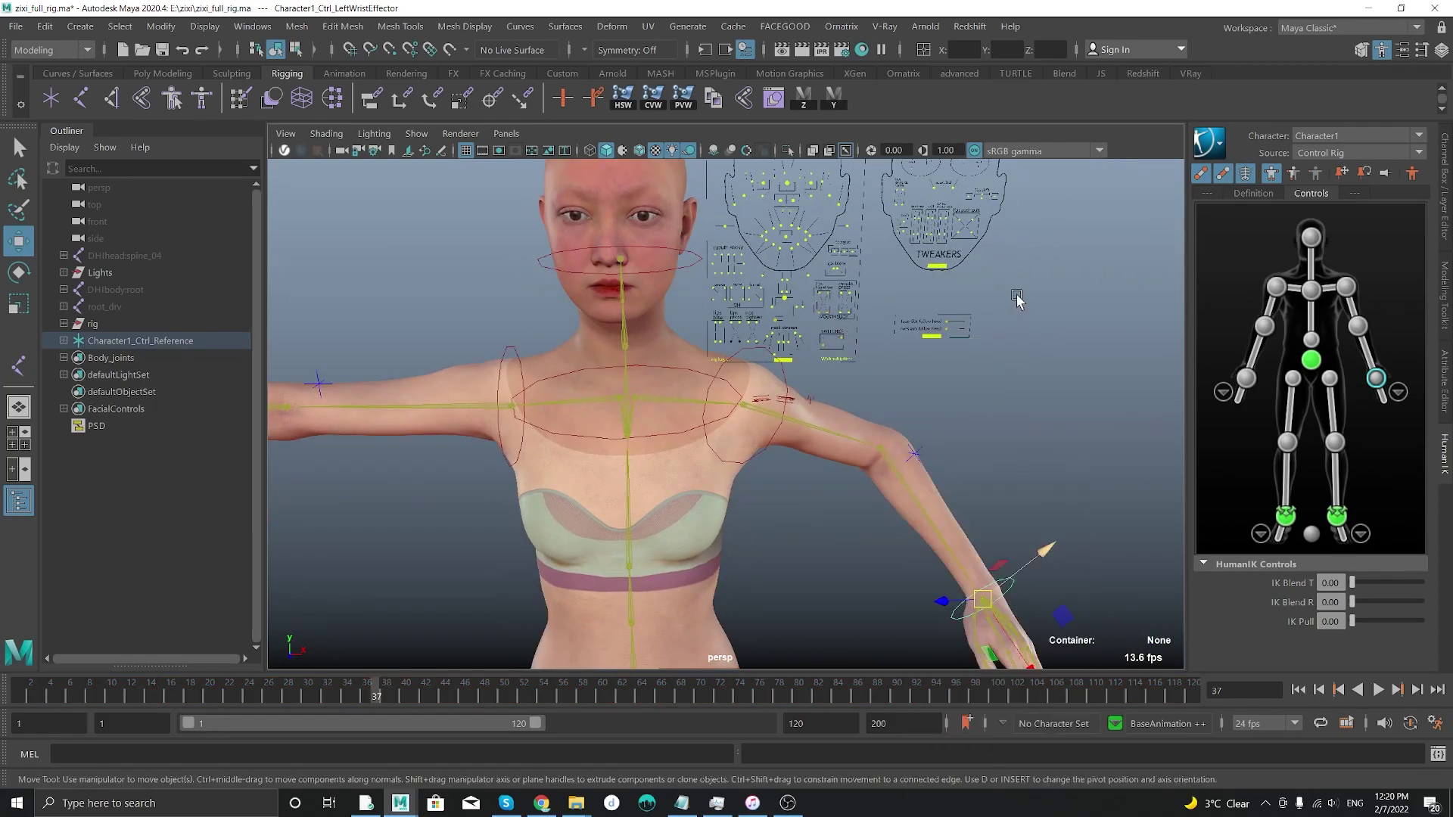
alt+drag(499, 409, 463, 392)
- Hide the whole head_grp, including the head meshes and facial control boards
click(666, 291)
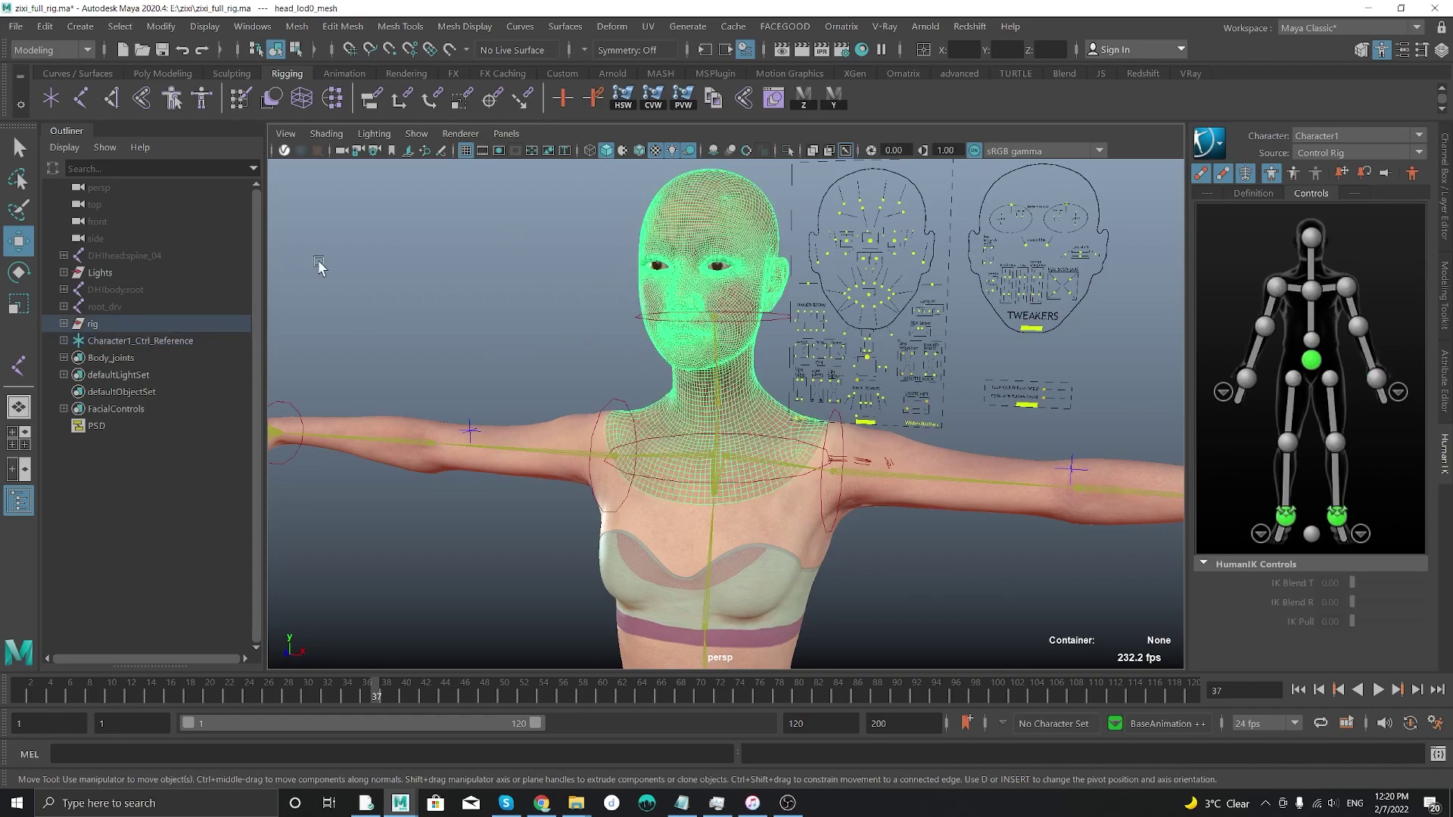
key(f)
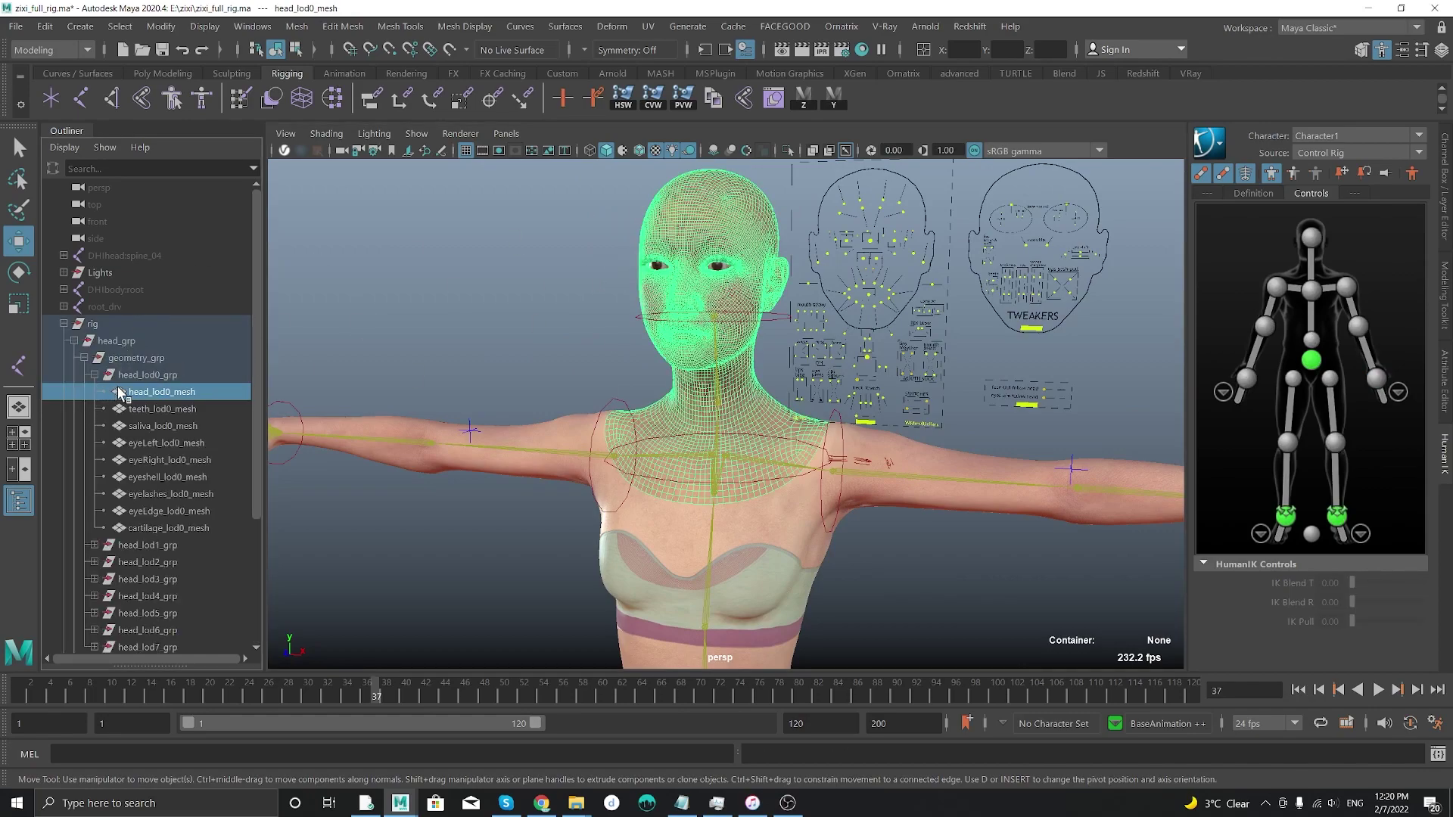
click(134, 359)
click(116, 345)
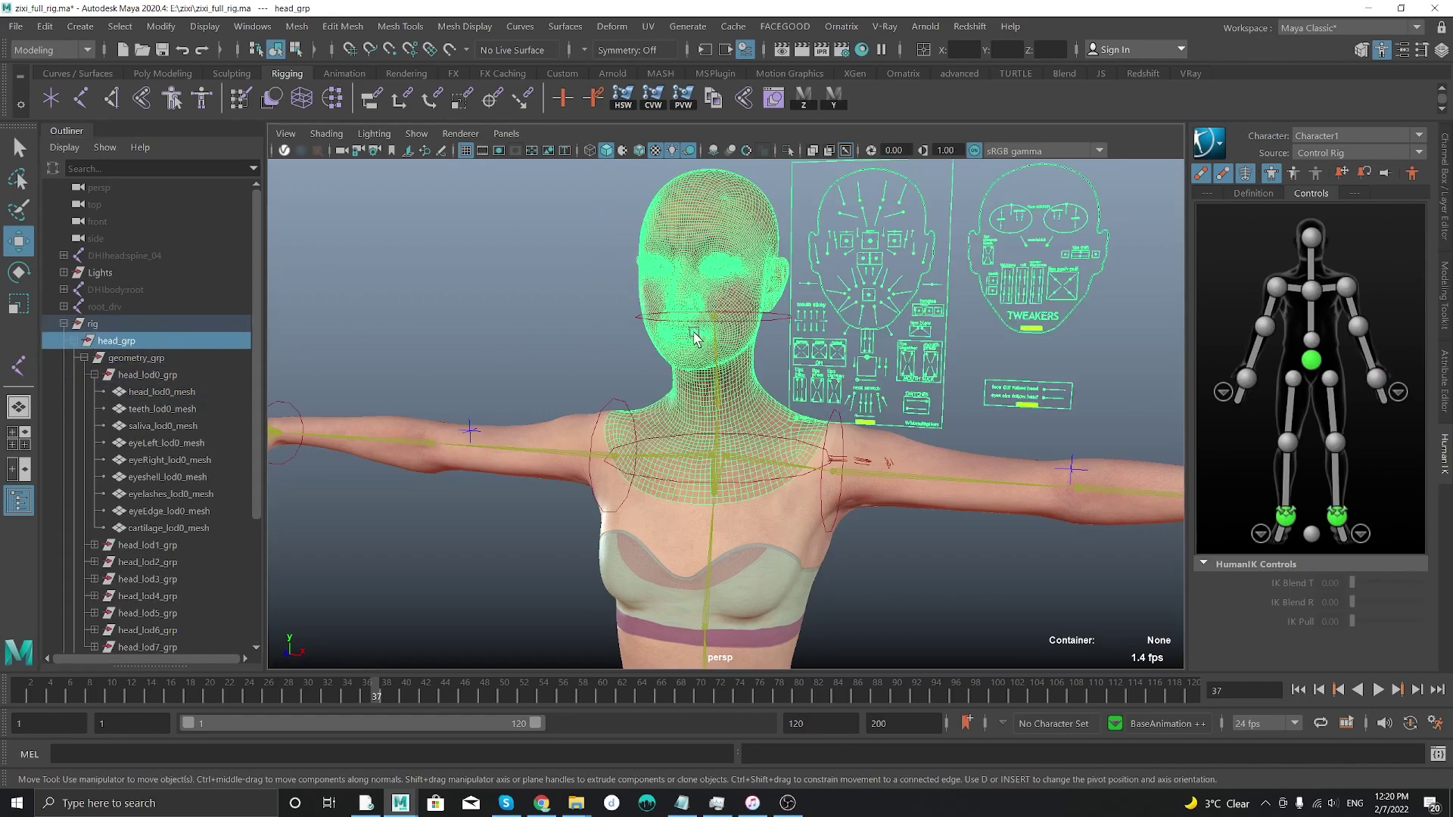
key(ctrl+h)
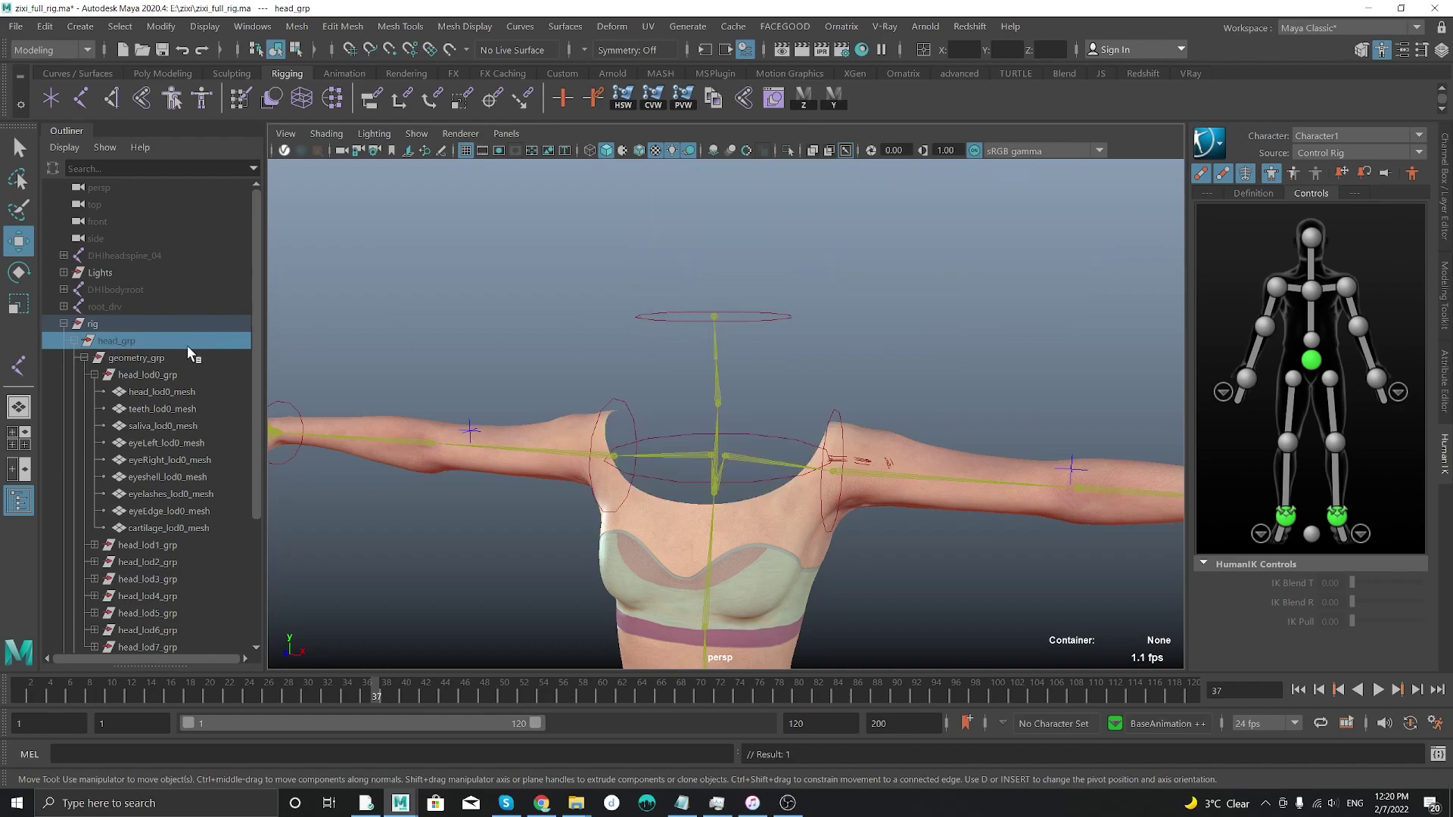
- Collapse the head geometry hierarchy and expand body_grp and its geometry_grp down to the meshes in body_lod0_grp
click(73, 340)
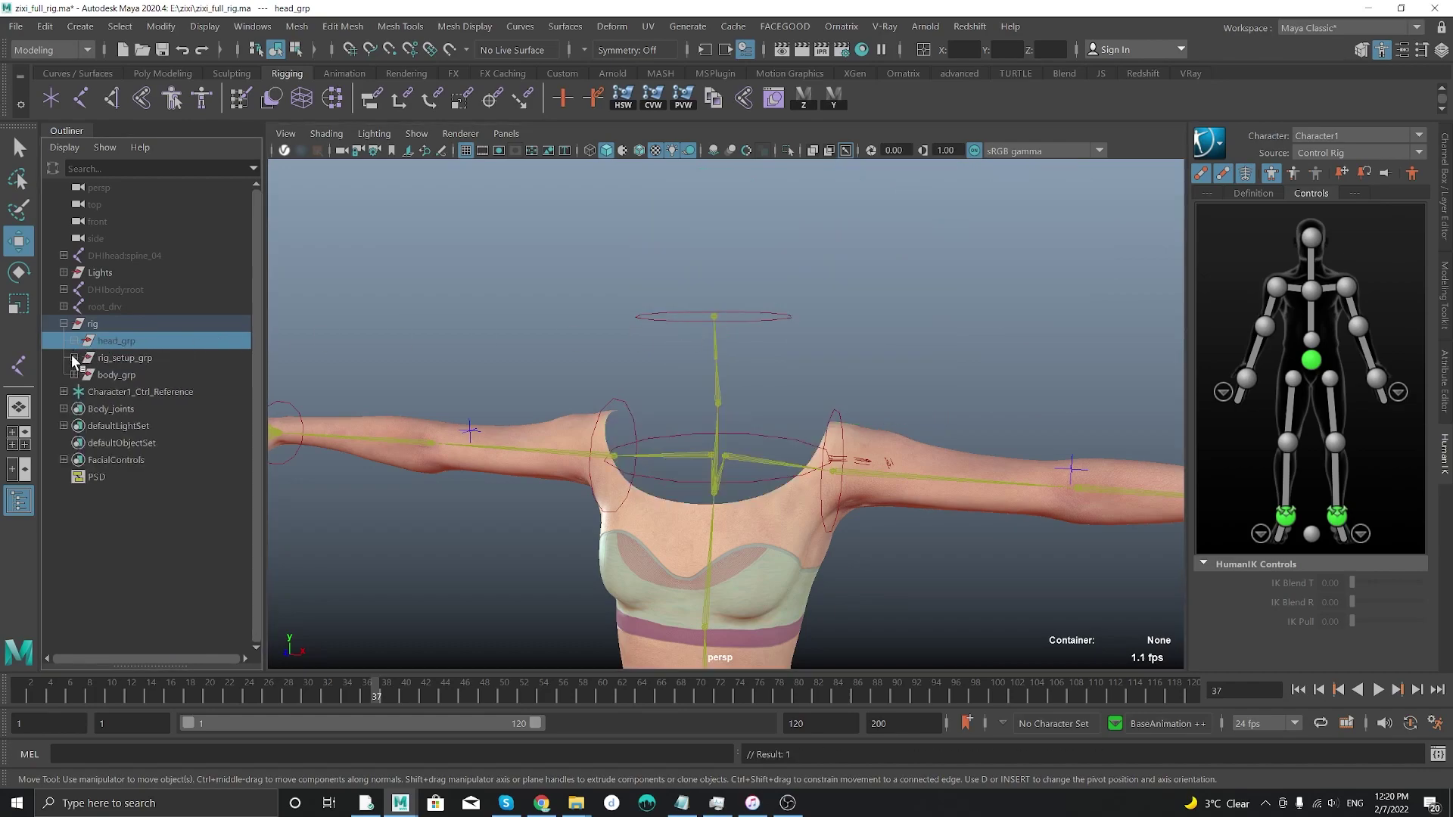
click(74, 341)
click(82, 358)
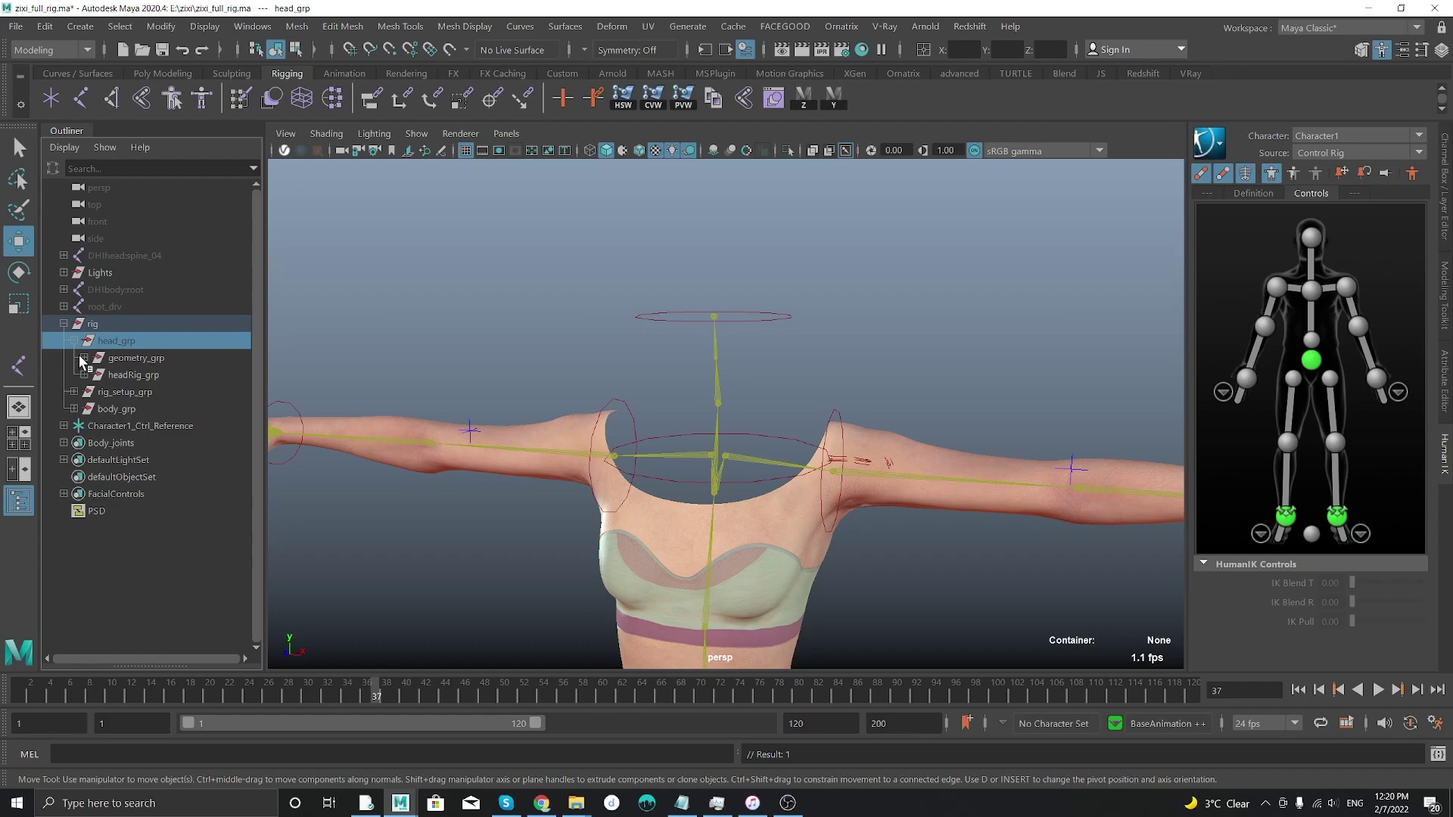
click(82, 360)
click(82, 362)
click(79, 409)
click(84, 426)
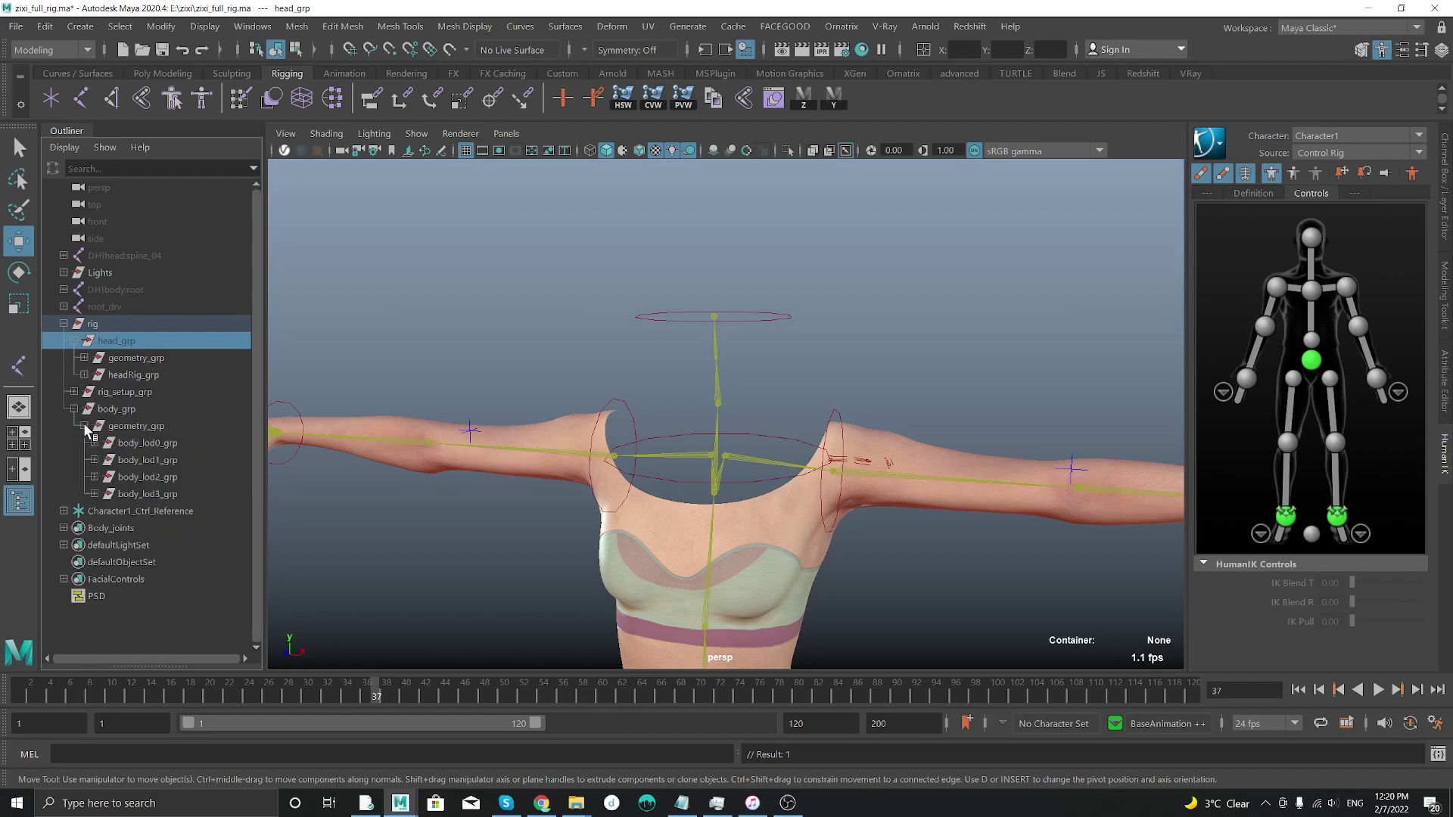
click(94, 443)
- Hide f_tal_unw_body_lod0_mesh and f_tal_unw_flipflops_lod0_mesh and show the combined lod0 body mesh instead
click(156, 459)
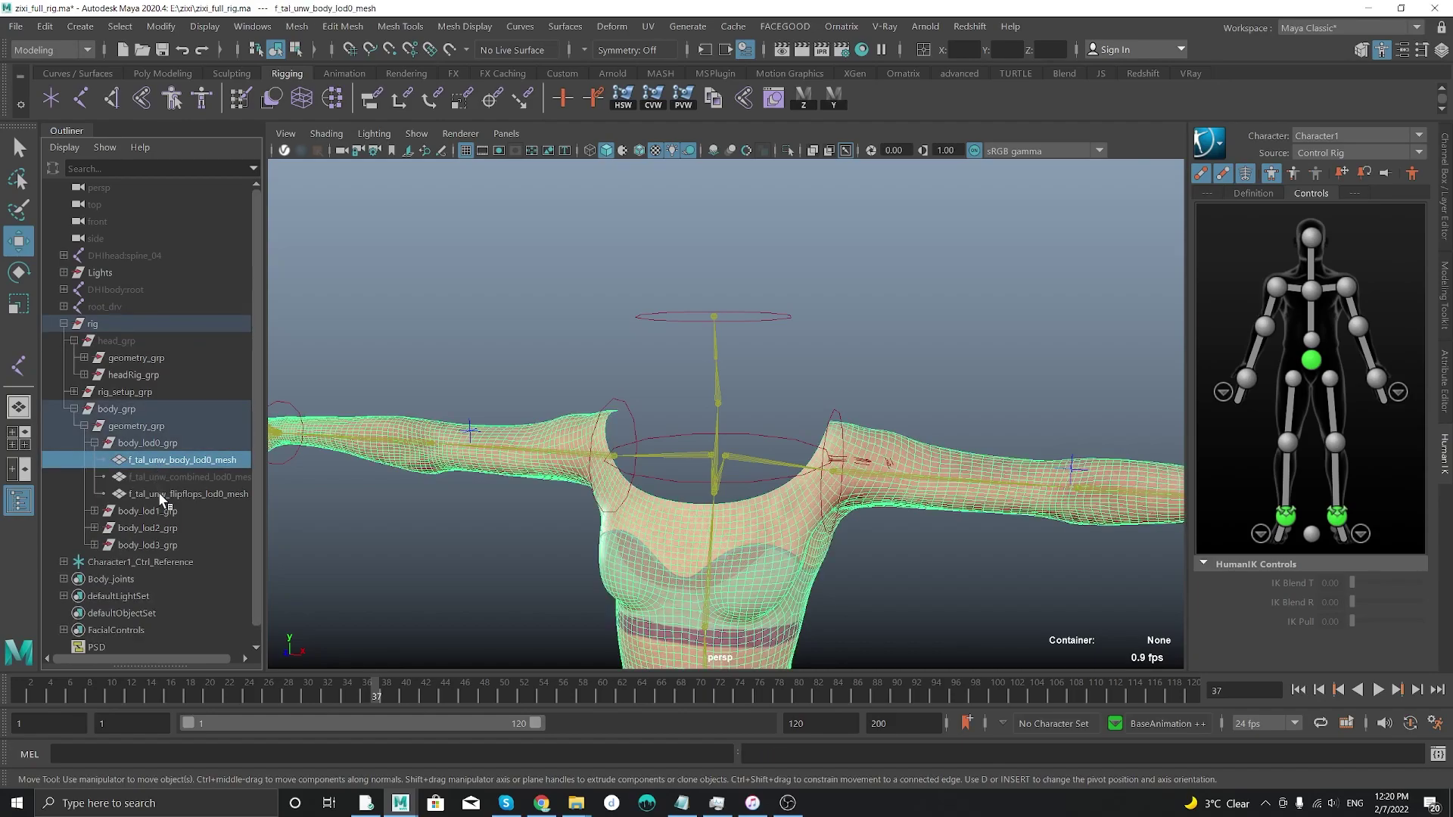
ctrl+click(158, 493)
key(f)
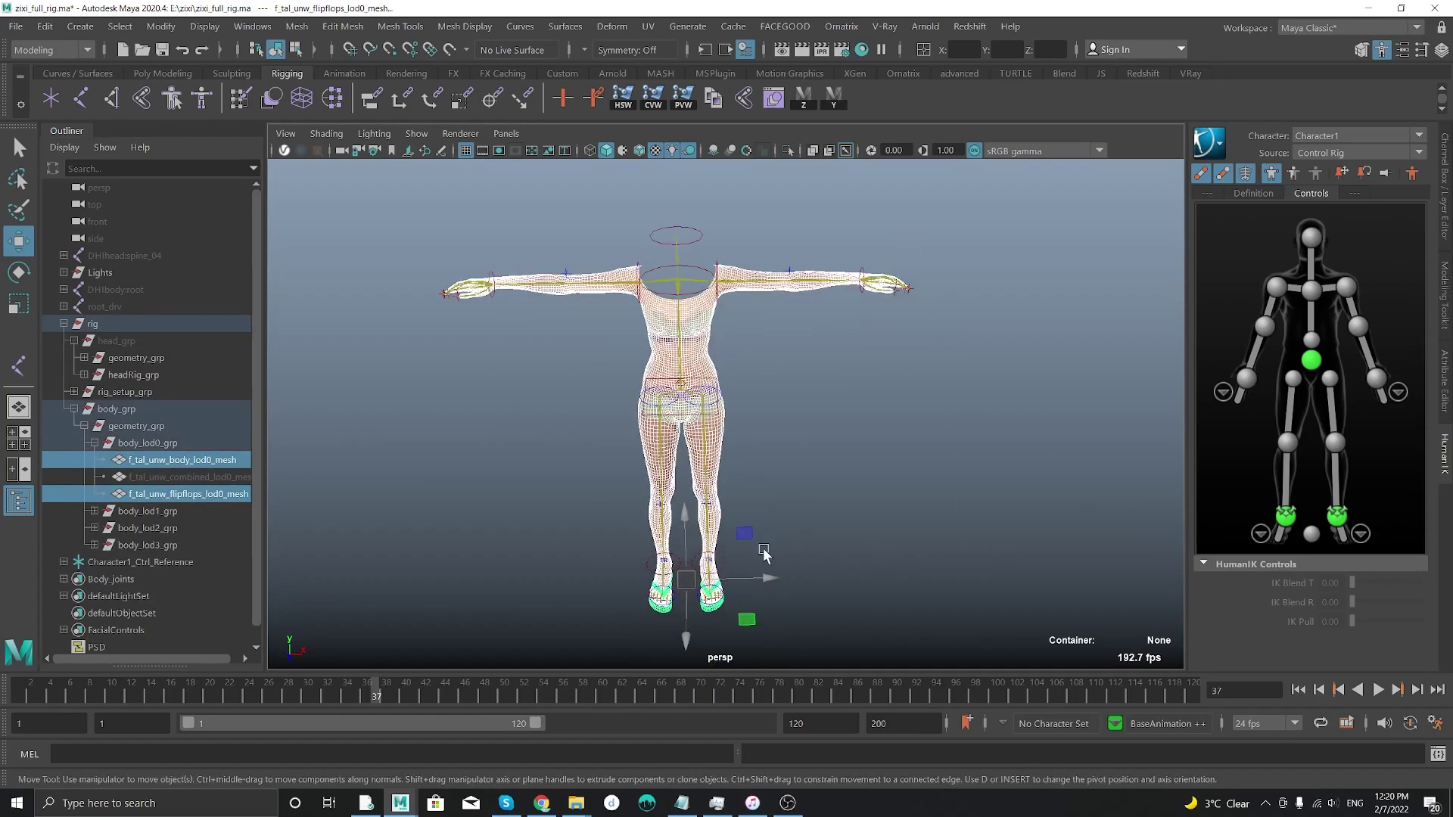
key(ctrl+h)
click(228, 477)
key(shift+h)
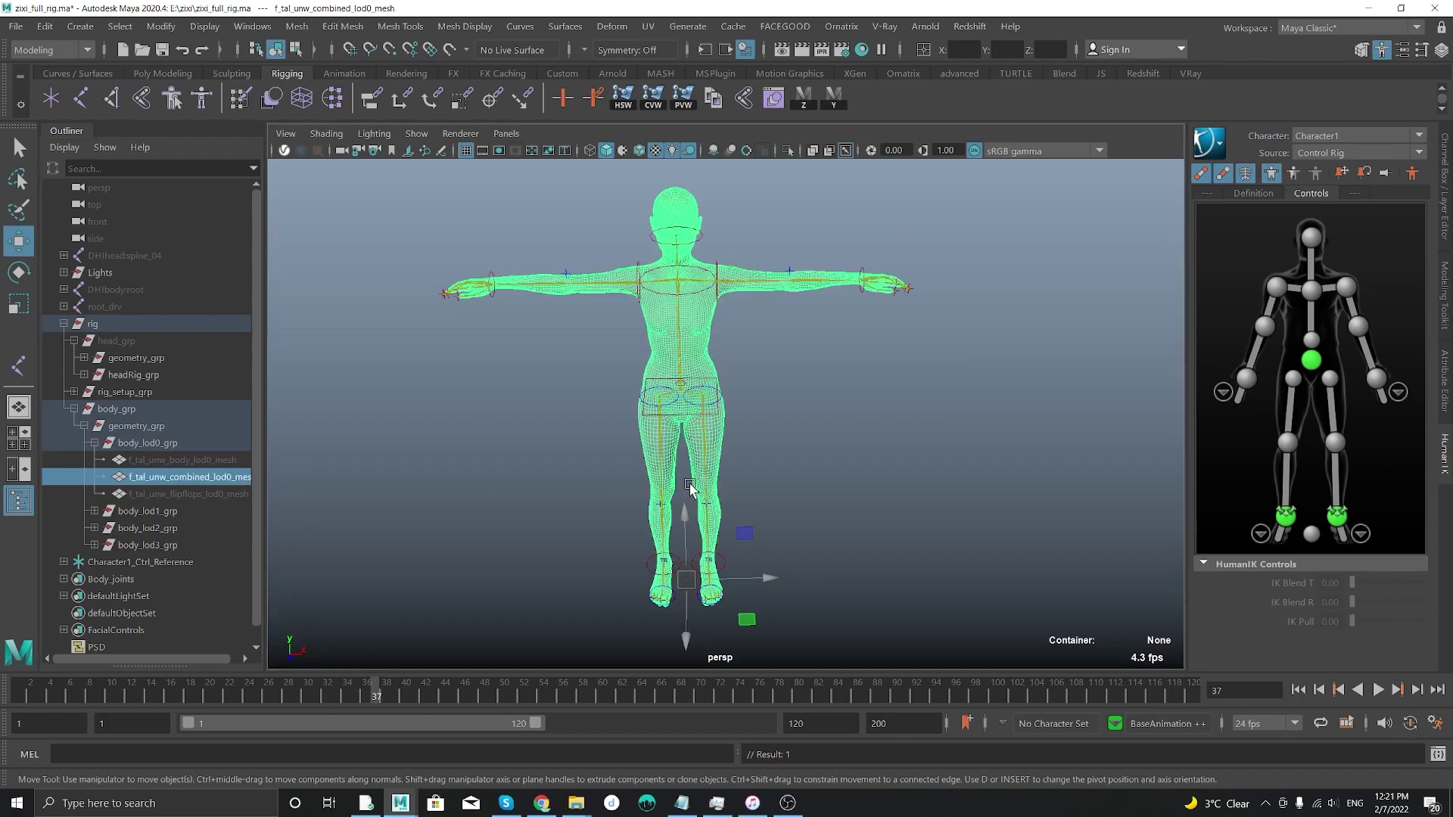
- Try moving the left wrist effector in front of the chest to bend the combined mesh's arm, and undo the move
scroll(870, 356, up, 5)
click(966, 324)
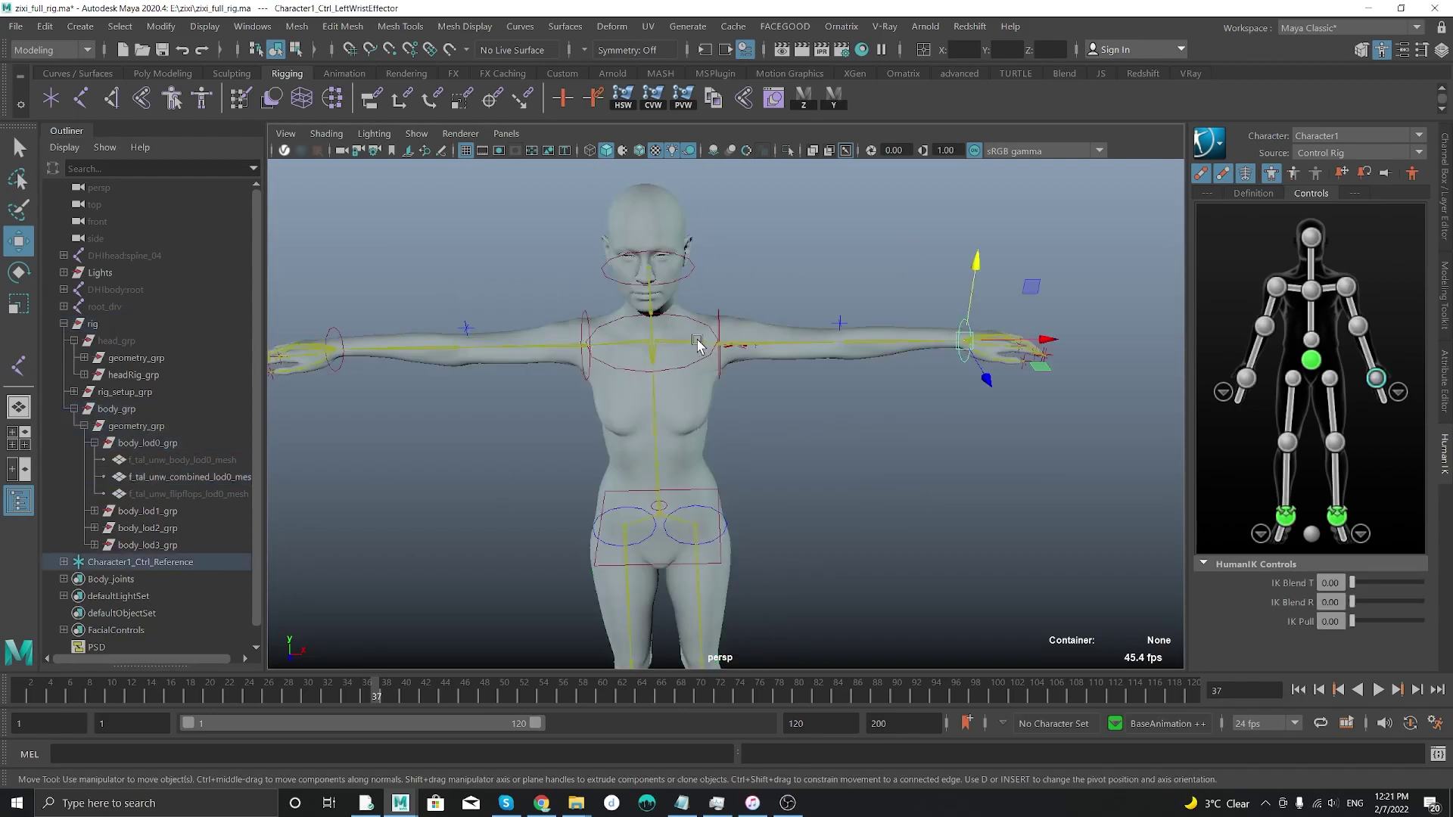
alt+drag(691, 334, 915, 303)
alt+right_drag(790, 282, 981, 369)
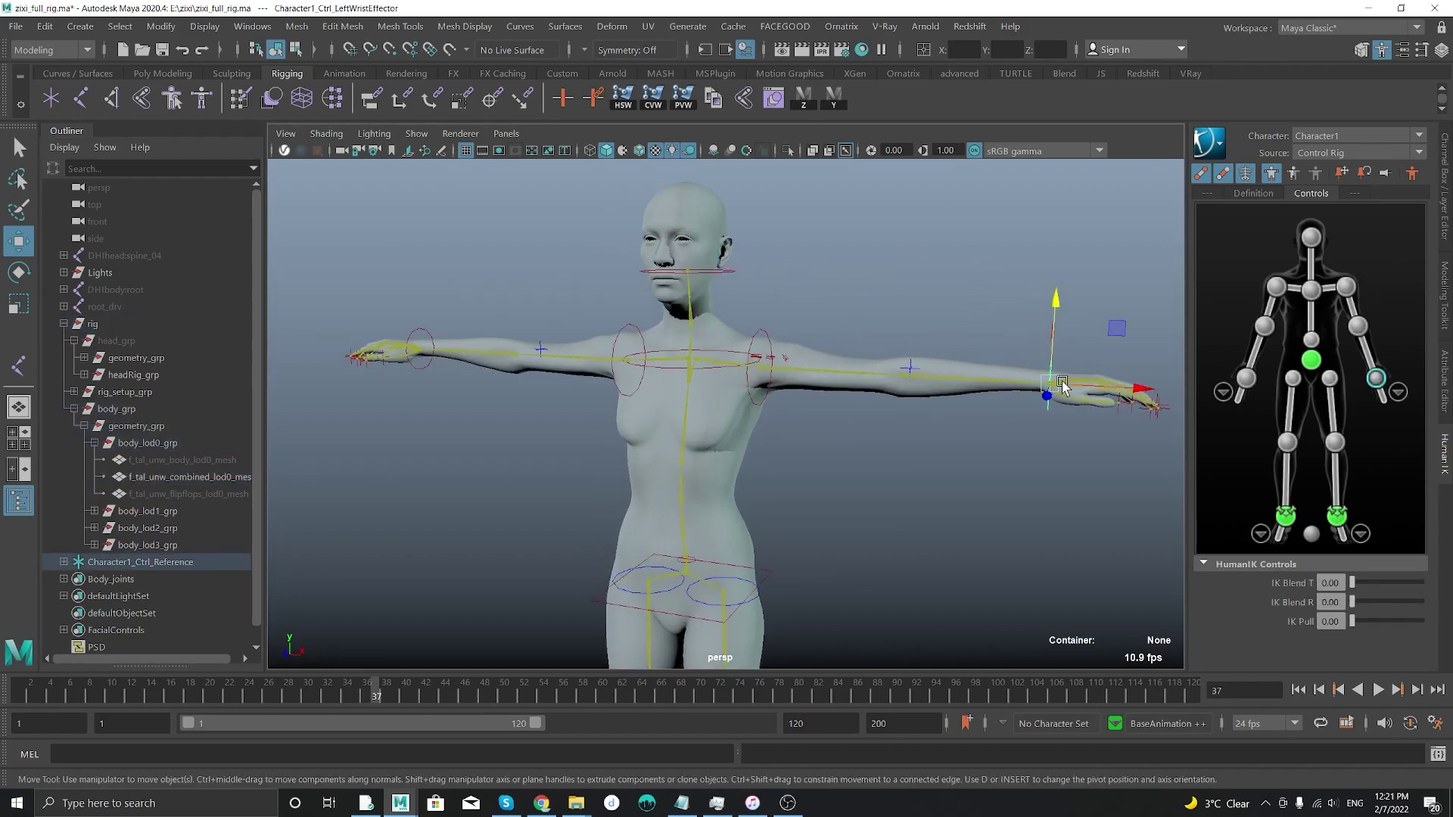
drag(1062, 387, 749, 469)
alt+right_drag(750, 469, 816, 579)
alt+drag(779, 586, 582, 548)
scroll(694, 491, down, 1)
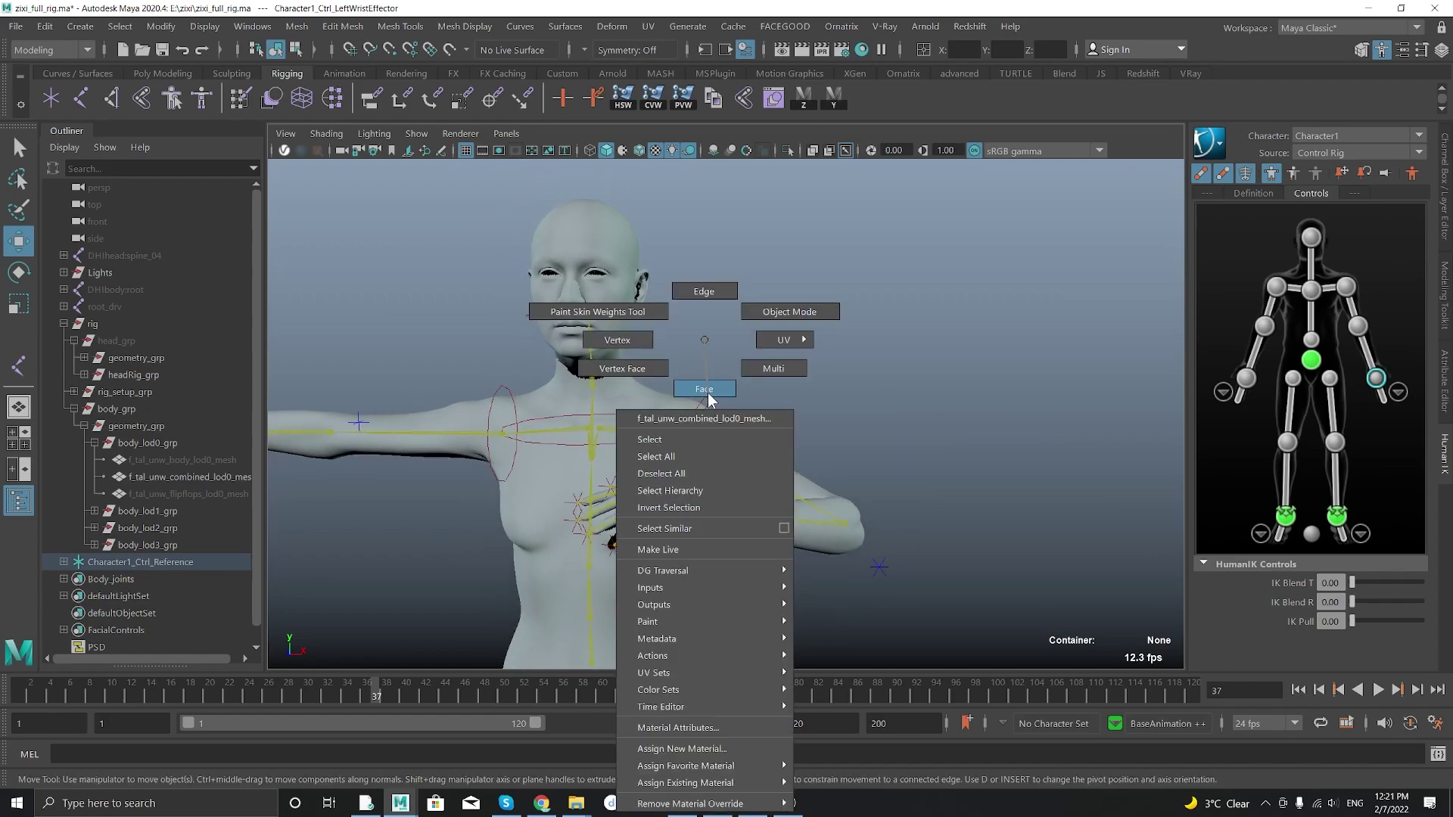
right_drag(710, 400, 705, 345)
scroll(704, 360, up, 4)
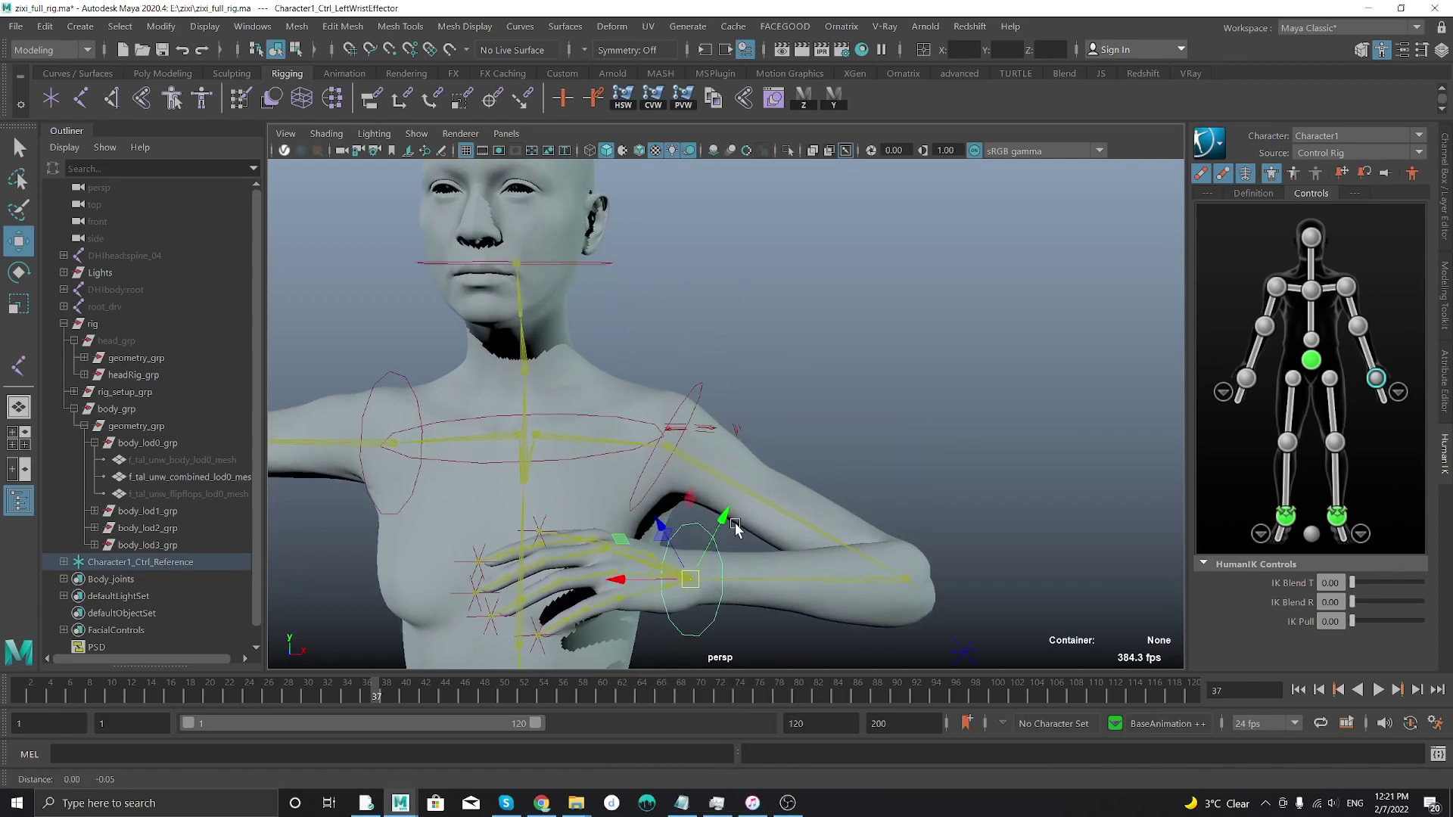
alt+right_drag(735, 528, 741, 338)
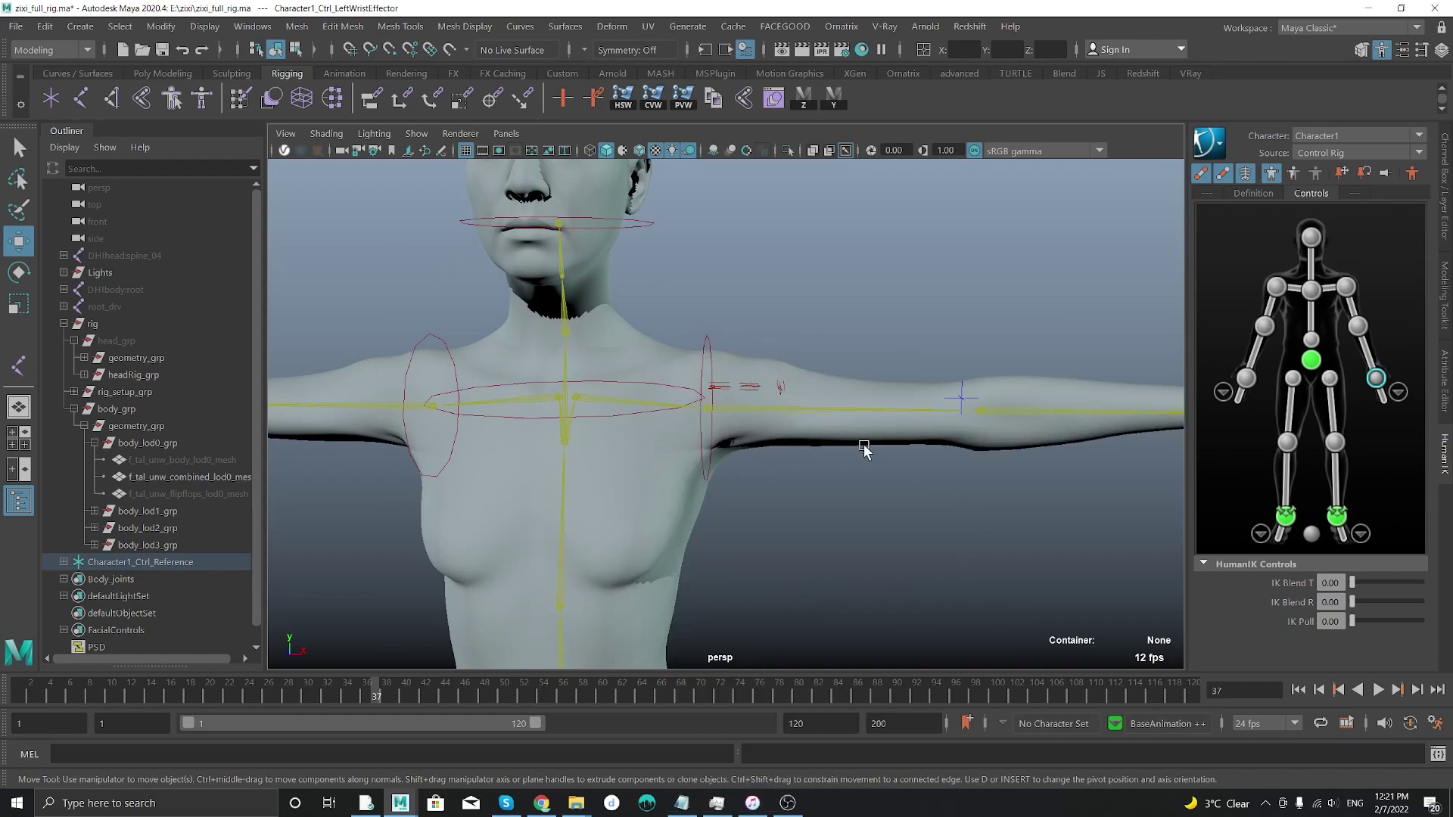
alt+right_drag(865, 446, 552, 407)
alt+middle_drag(603, 405, 627, 370)
alt+right_drag(627, 371, 516, 460)
alt+drag(515, 460, 528, 490)
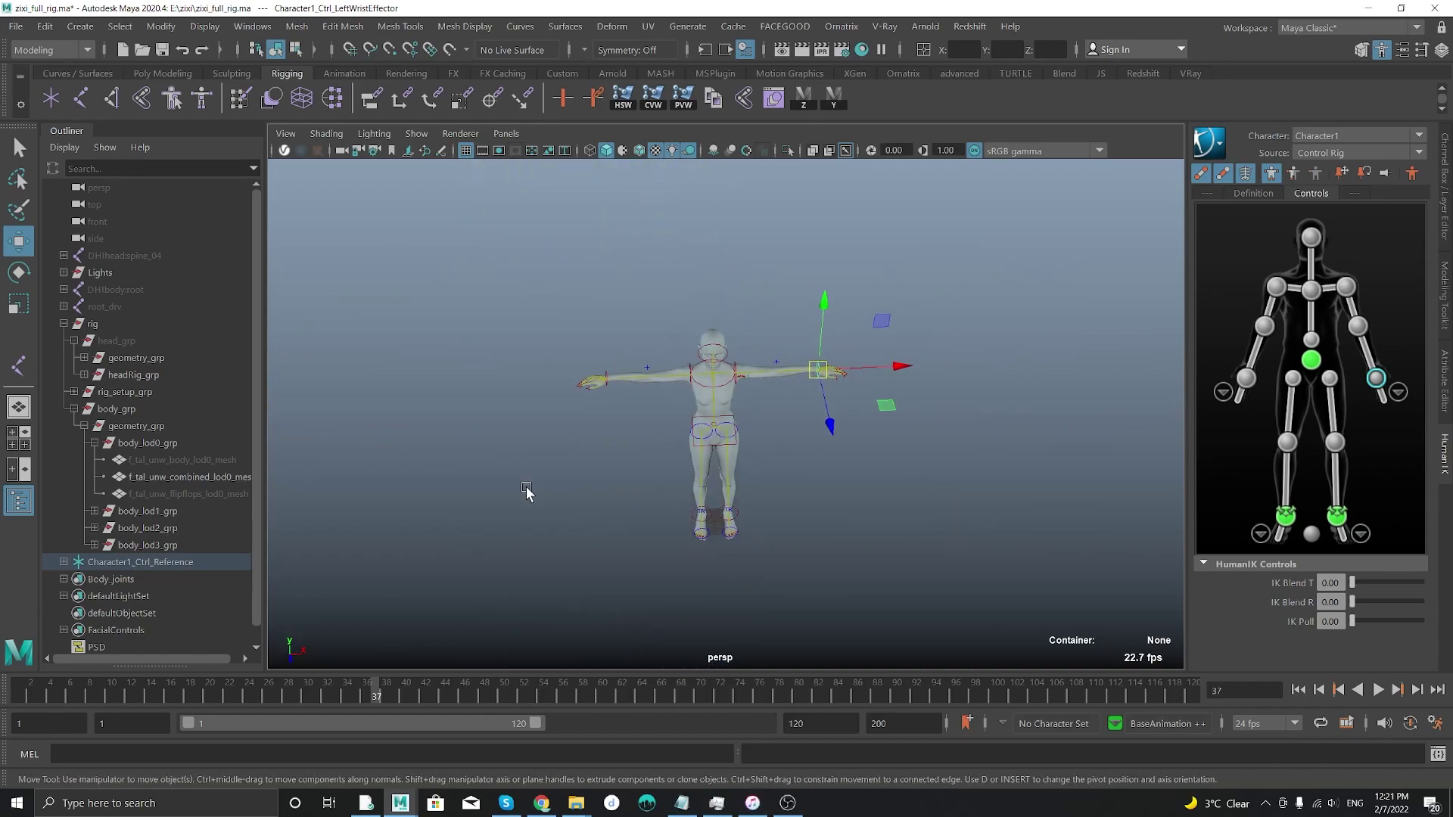
alt+middle_drag(531, 493, 574, 464)
alt+right_drag(359, 280, 542, 452)
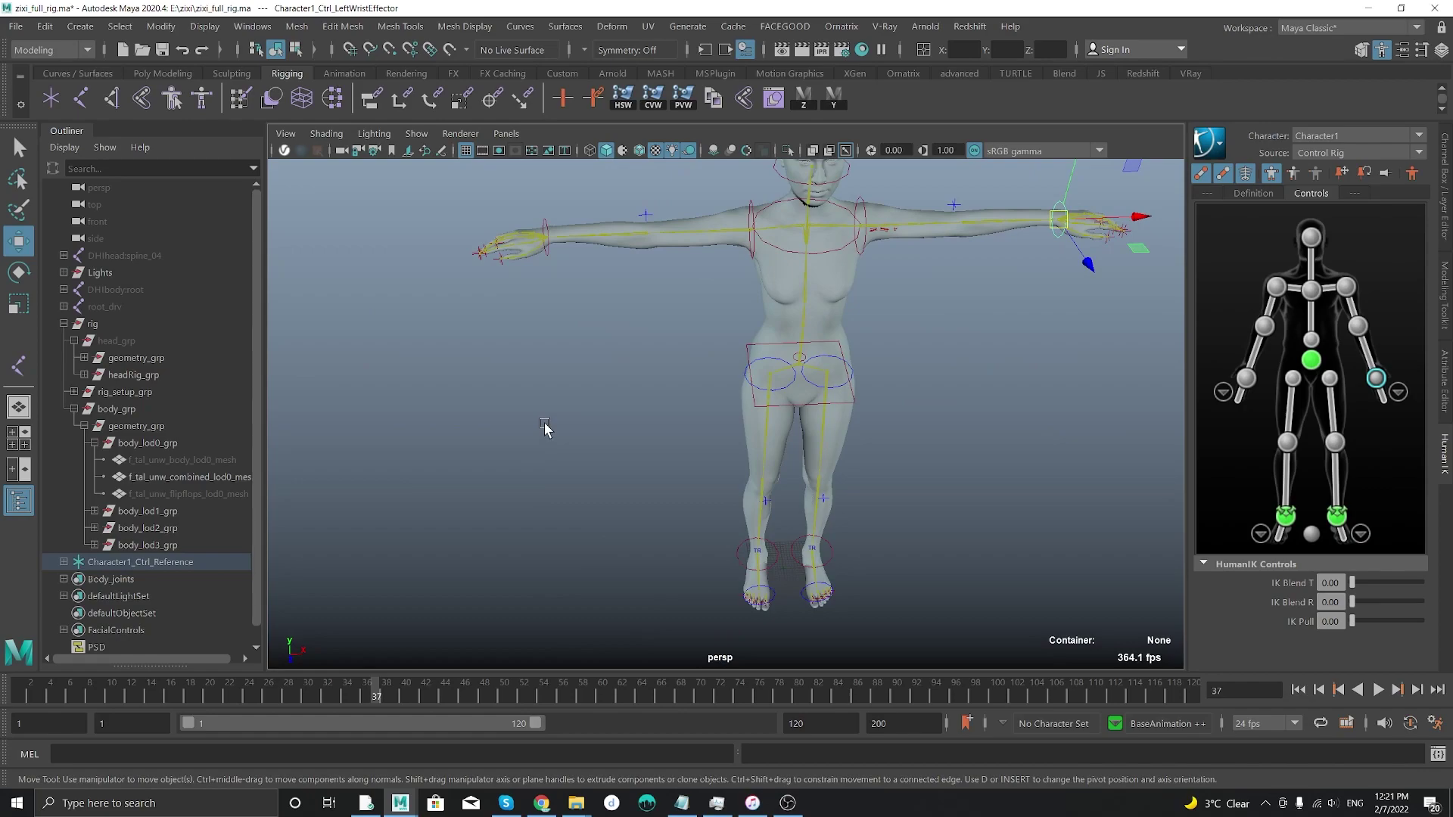
- Deselect the left wrist effector and import fighter1.fbx from the Downloads folder into the Maya scene
alt+middle_drag(554, 399, 474, 440)
alt+right_drag(754, 471, 617, 433)
click(356, 339)
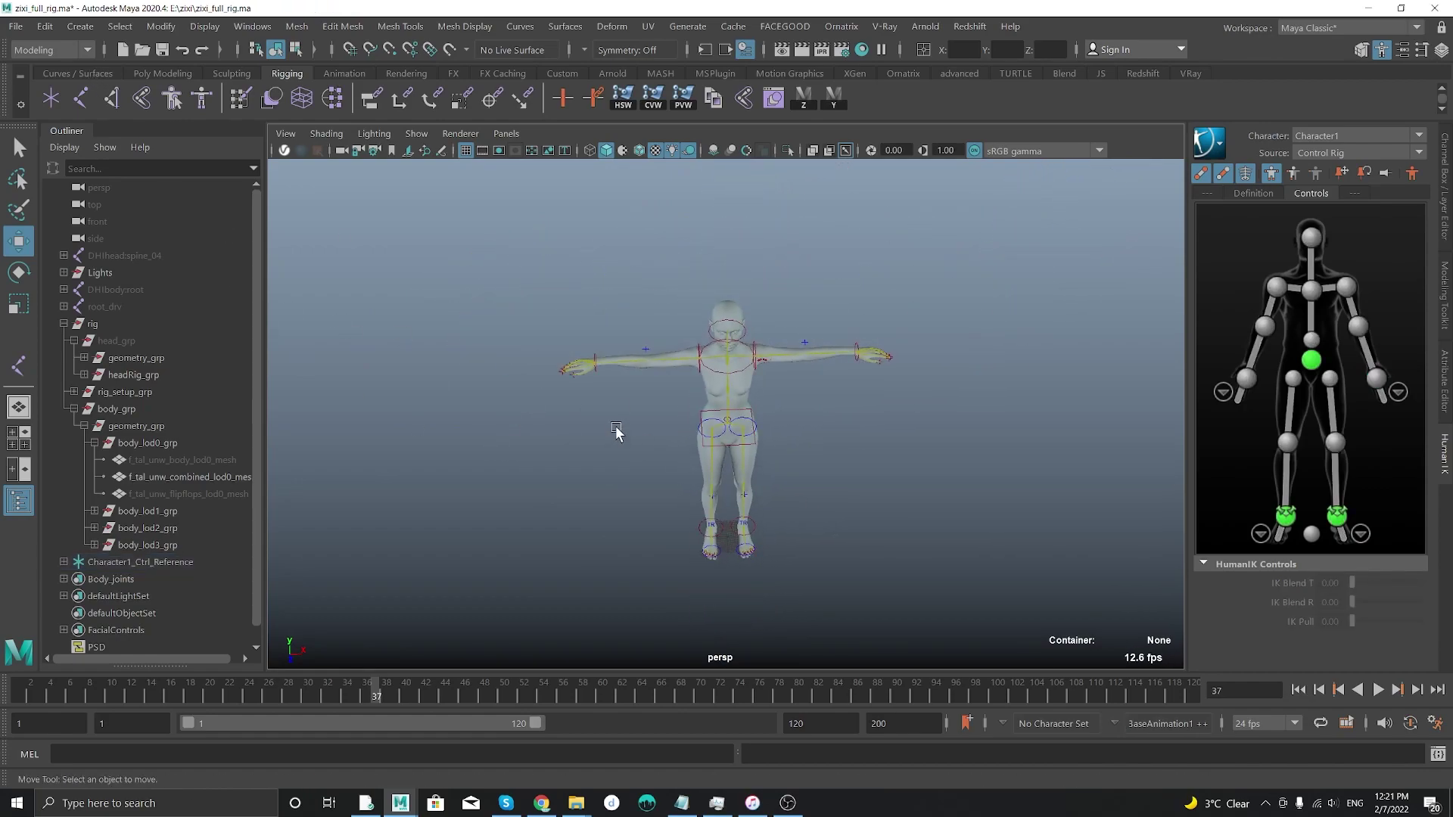
alt+drag(589, 392, 590, 458)
alt+drag(501, 483, 531, 448)
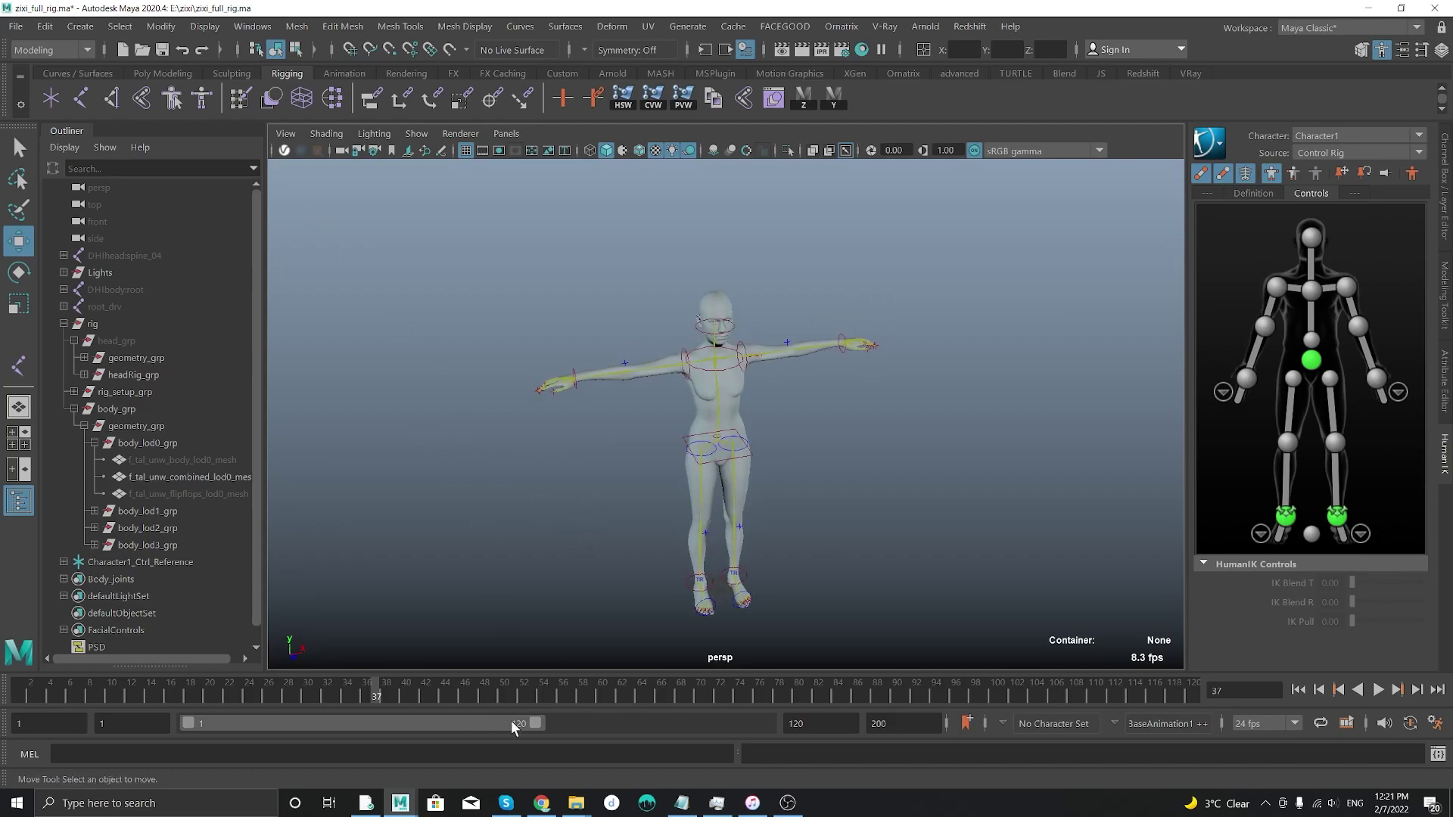
mouse_move(577, 803)
mouse_move(560, 748)
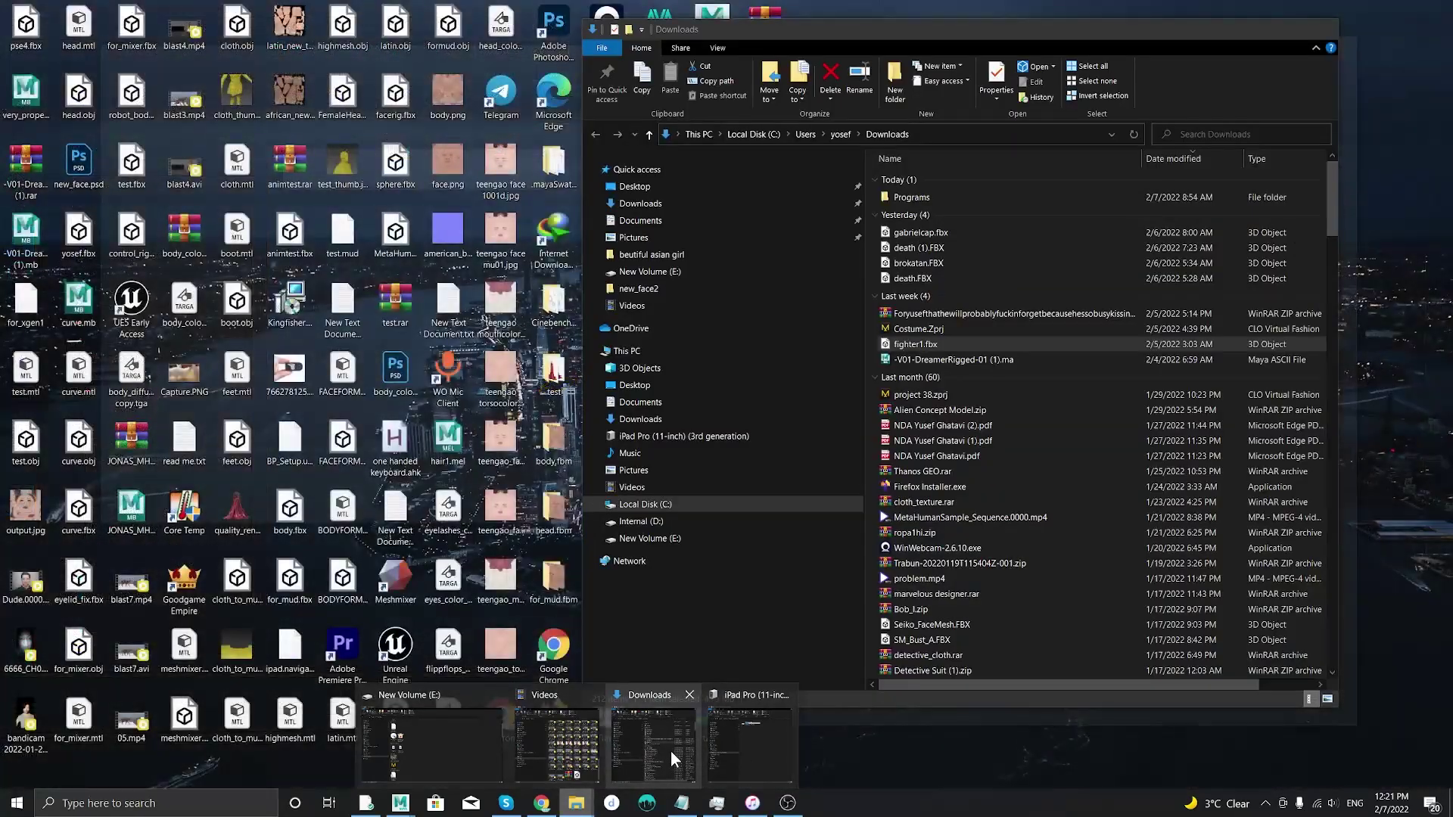
click(670, 750)
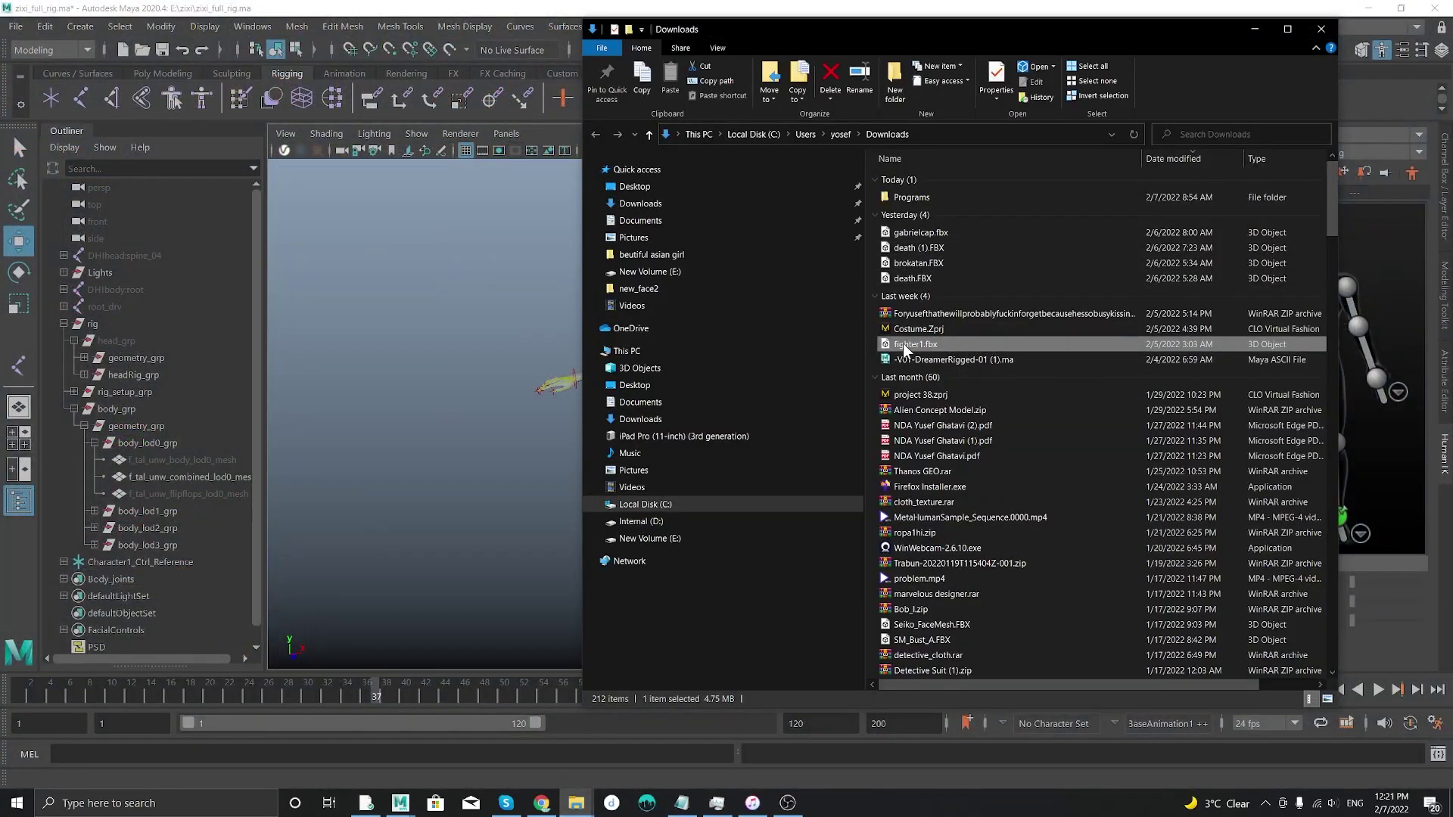
drag(902, 343, 354, 273)
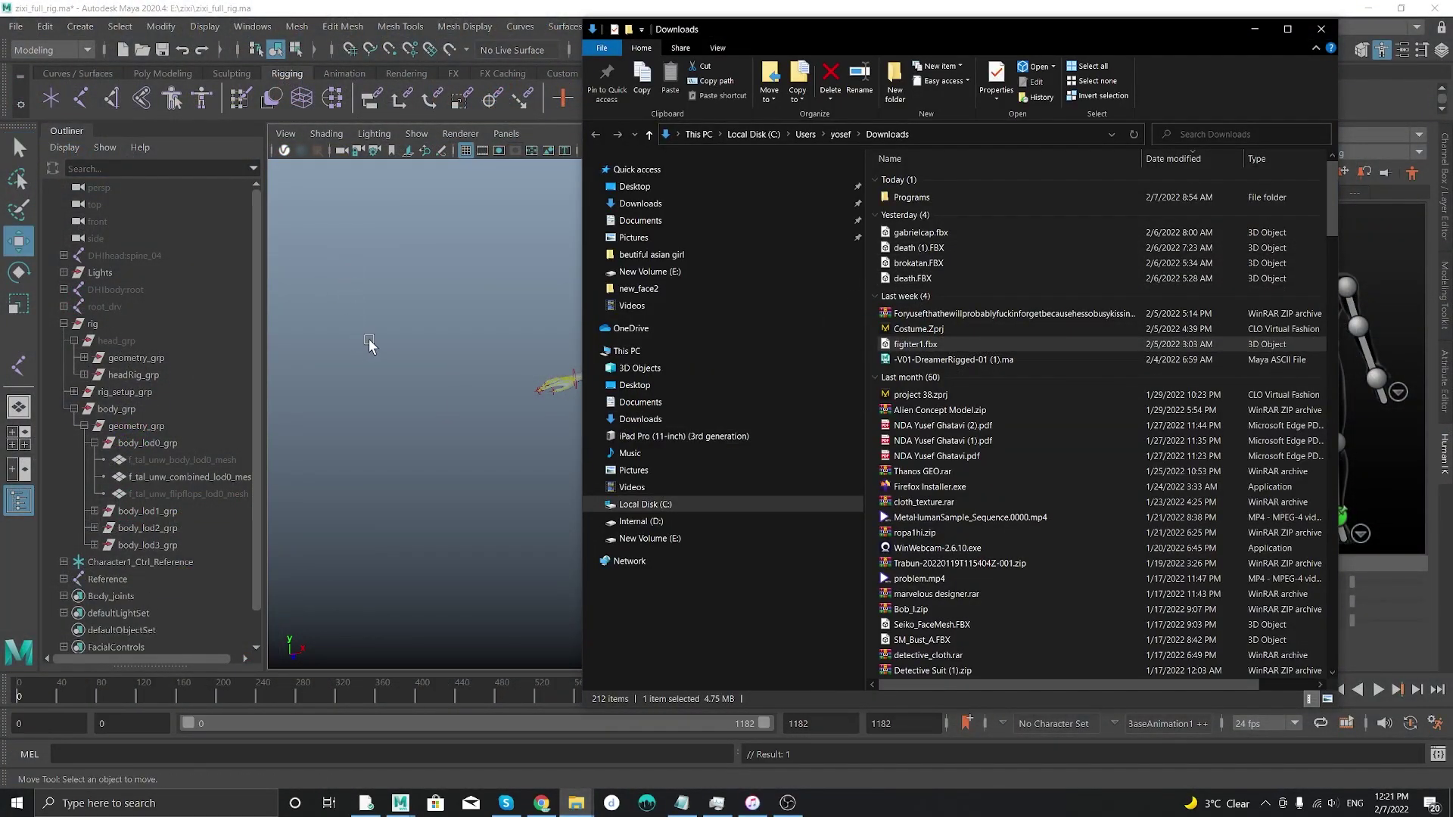
click(400, 337)
- Select the imported Reference skeleton and scrub the start of its animation, ending at frame 0
click(836, 485)
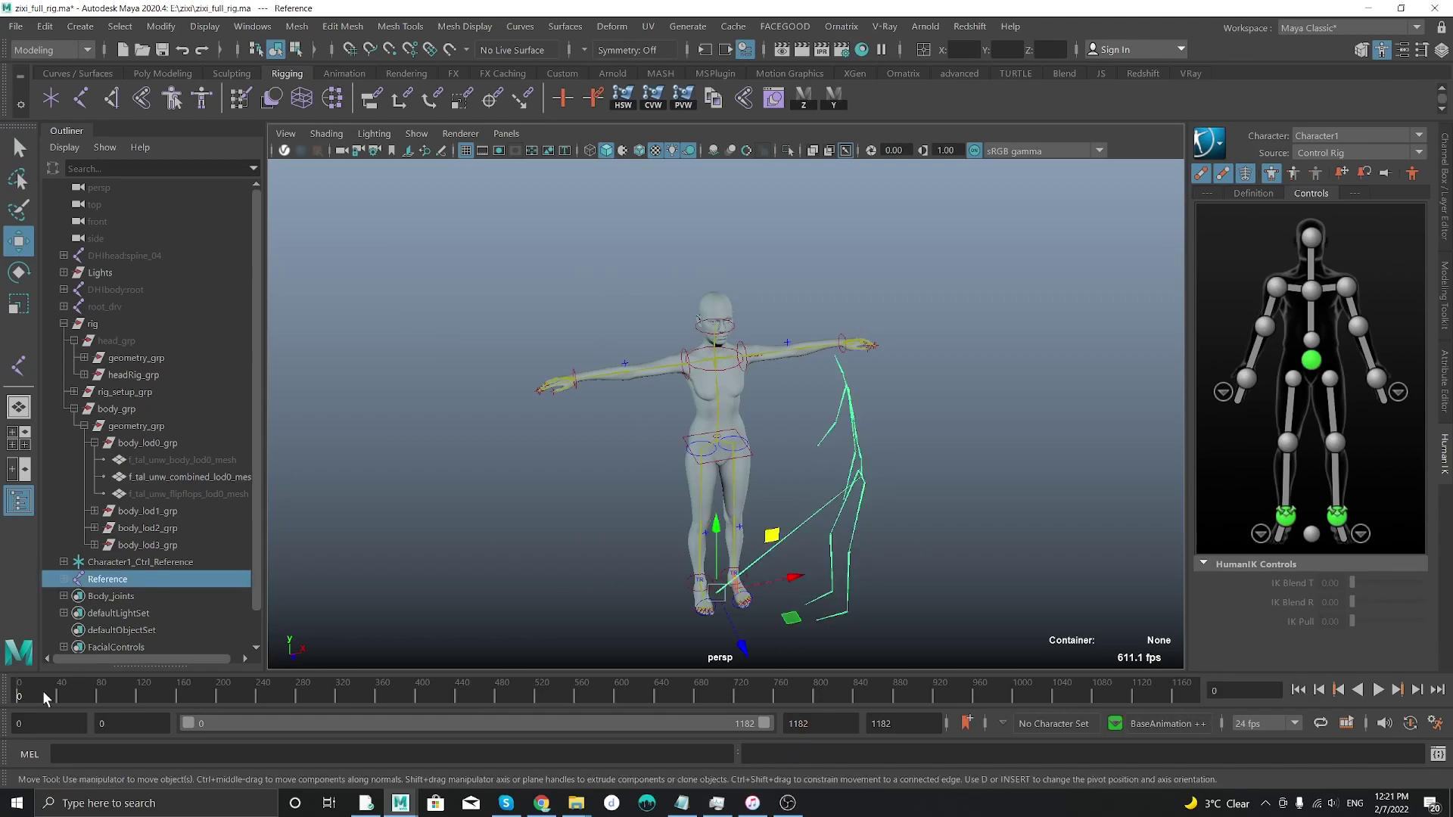
mouse_move(43, 693)
mouse_down()
mouse_move(254, 695)
mouse_move(1, 690)
mouse_move(17, 683)
mouse_up()
scroll(678, 386, up, 2)
alt+middle_drag(678, 386, 692, 357)
scroll(824, 477, up, 4)
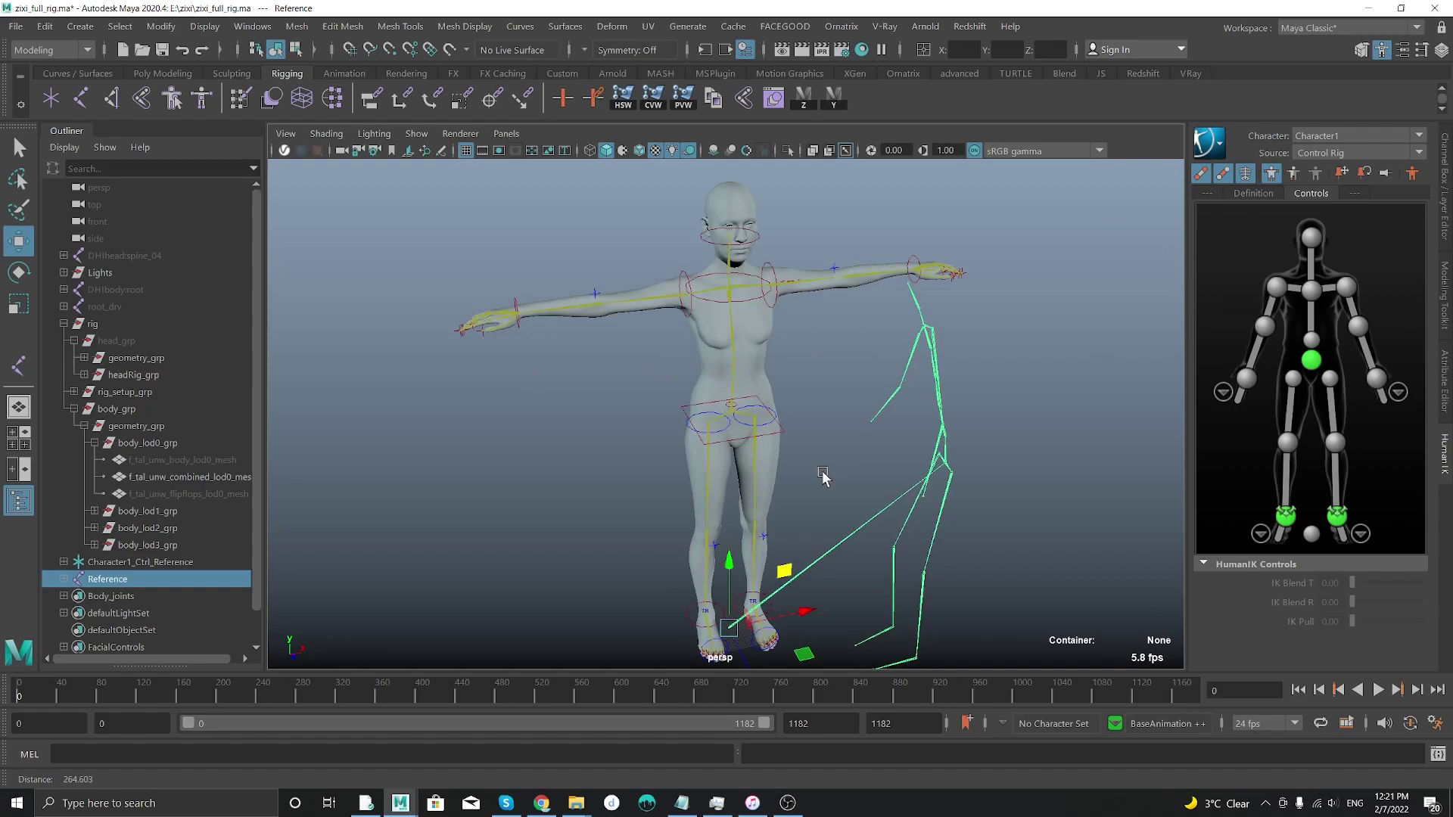
- Put the imported Reference skeleton into its T-pose at frame 0
alt+drag(715, 523, 775, 492)
alt+middle_drag(775, 493, 667, 386)
alt+right_drag(668, 386, 822, 484)
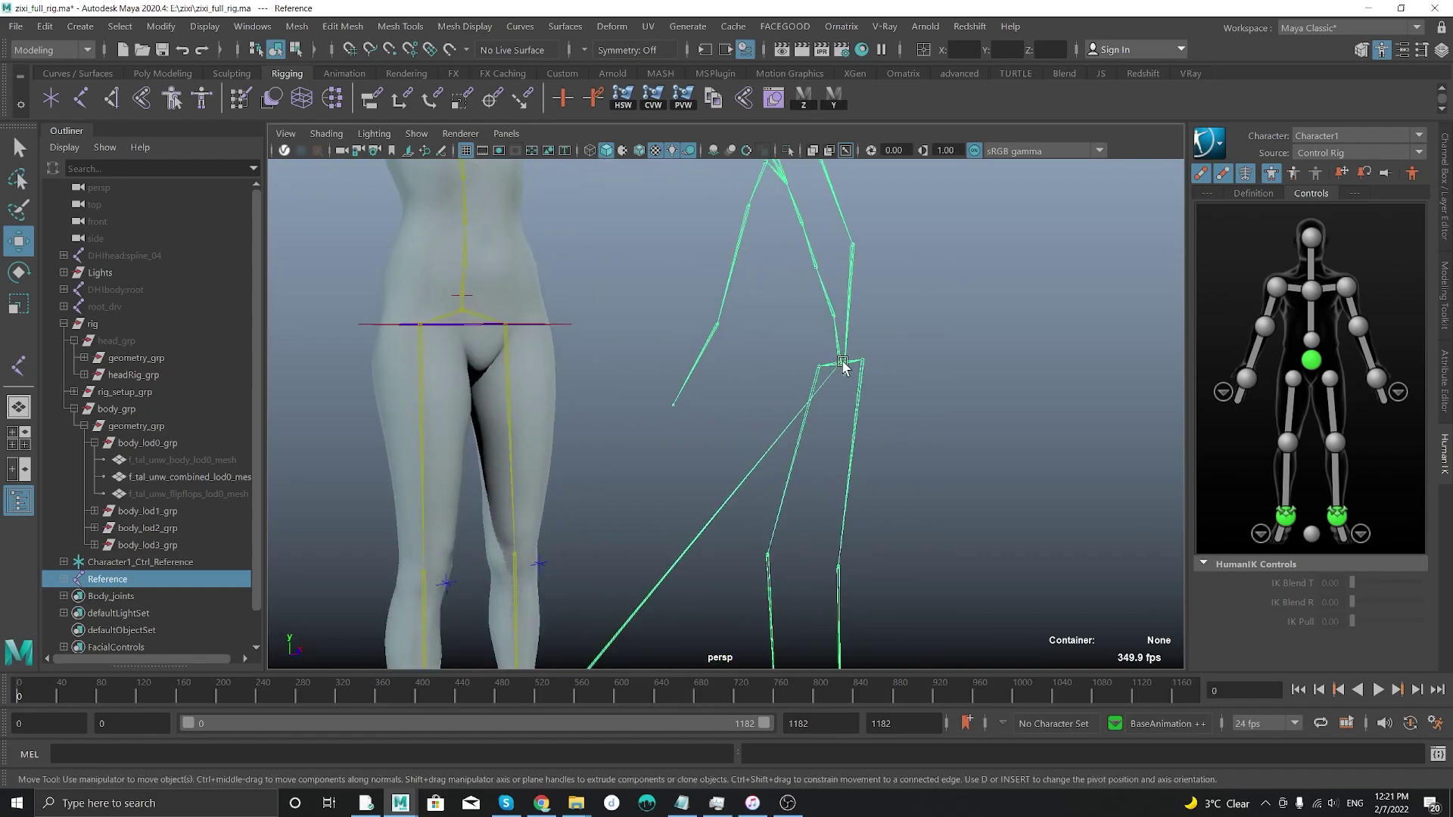
scroll(828, 367, down, 3)
scroll(717, 350, down, 4)
scroll(860, 371, up, 2)
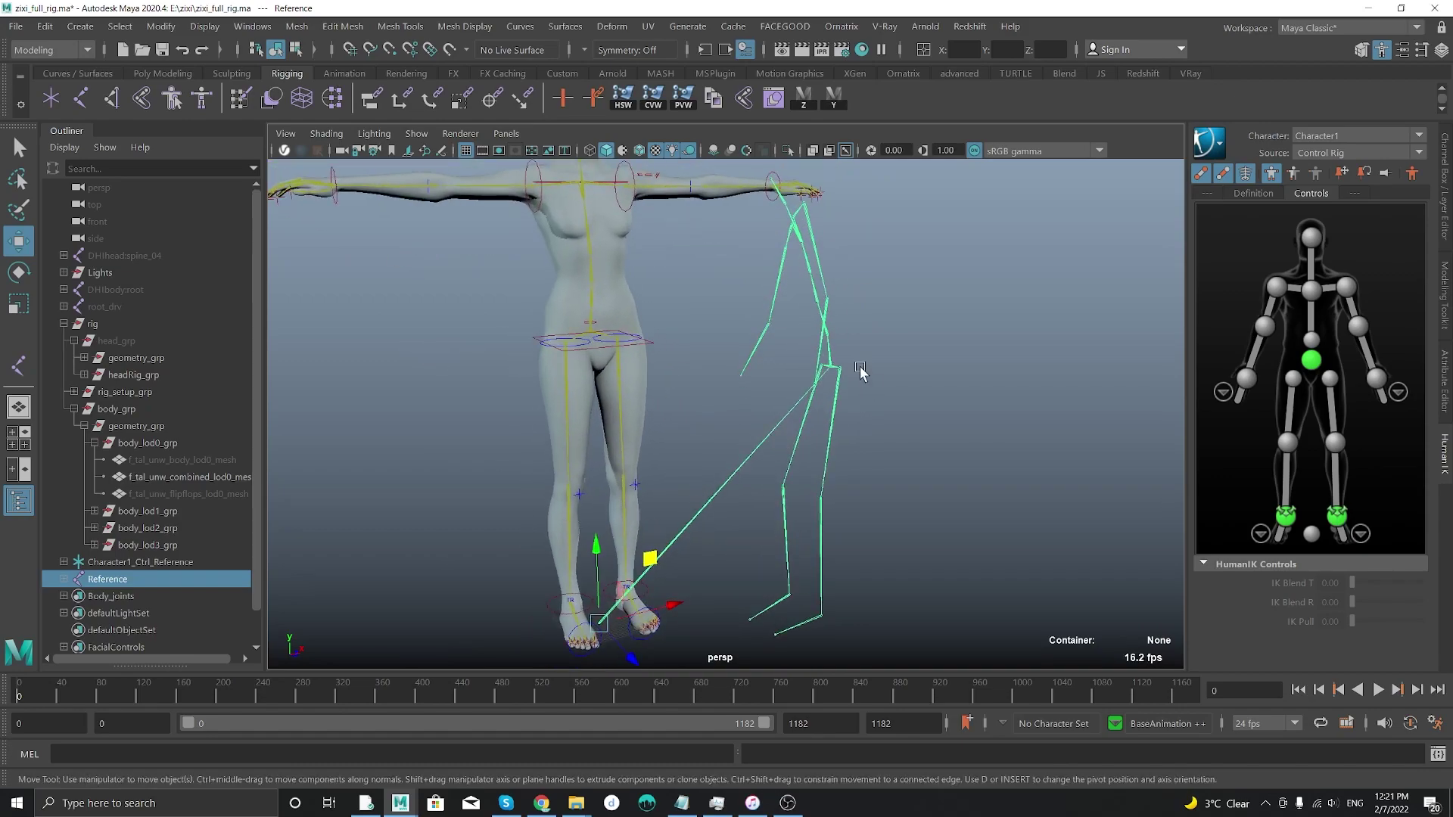
right_drag(831, 367, 930, 368)
alt+middle_drag(812, 365, 806, 413)
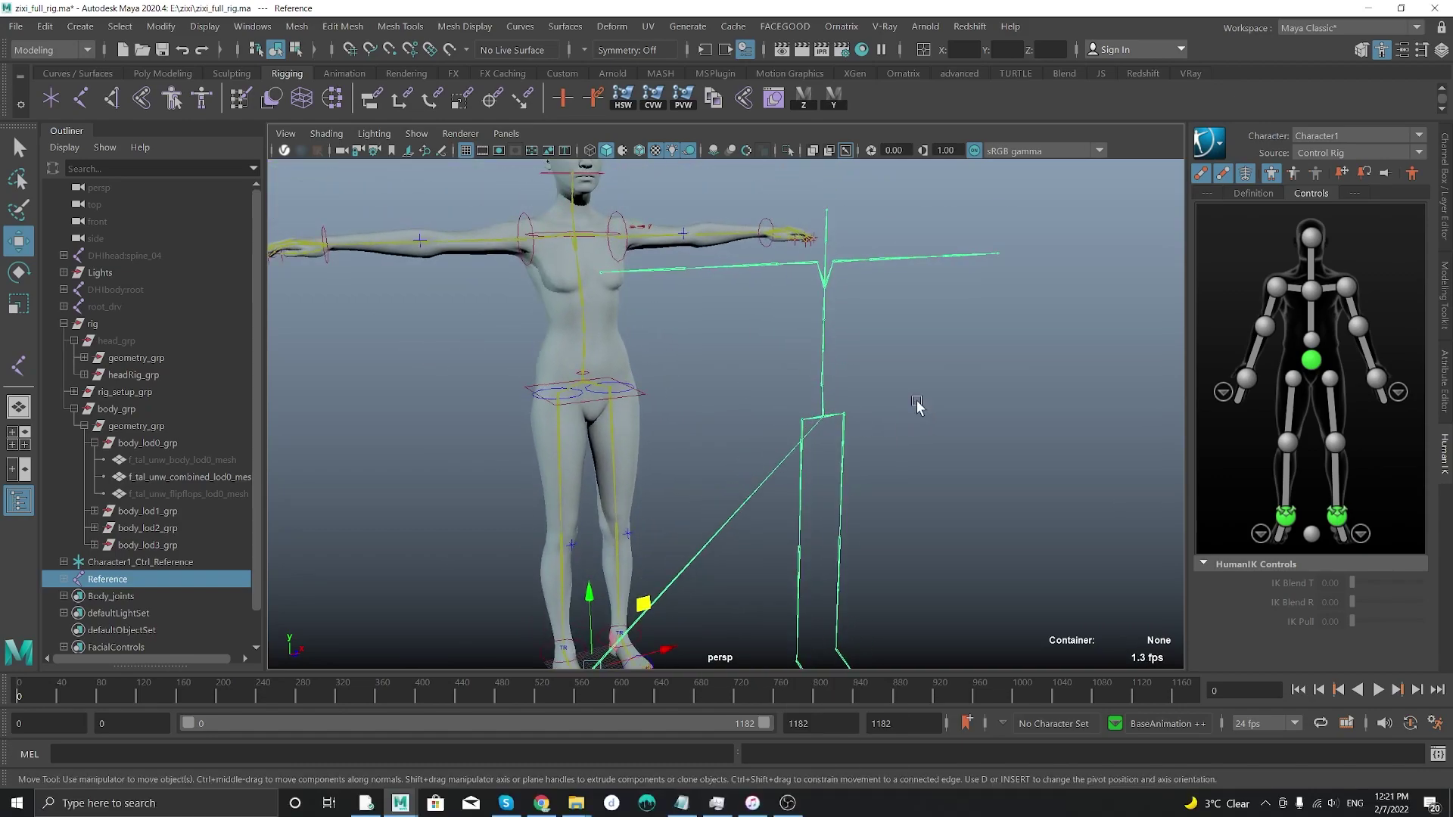
- Create a new HumanIK character definition, Character2, for the imported skeleton
alt+drag(916, 399, 855, 451)
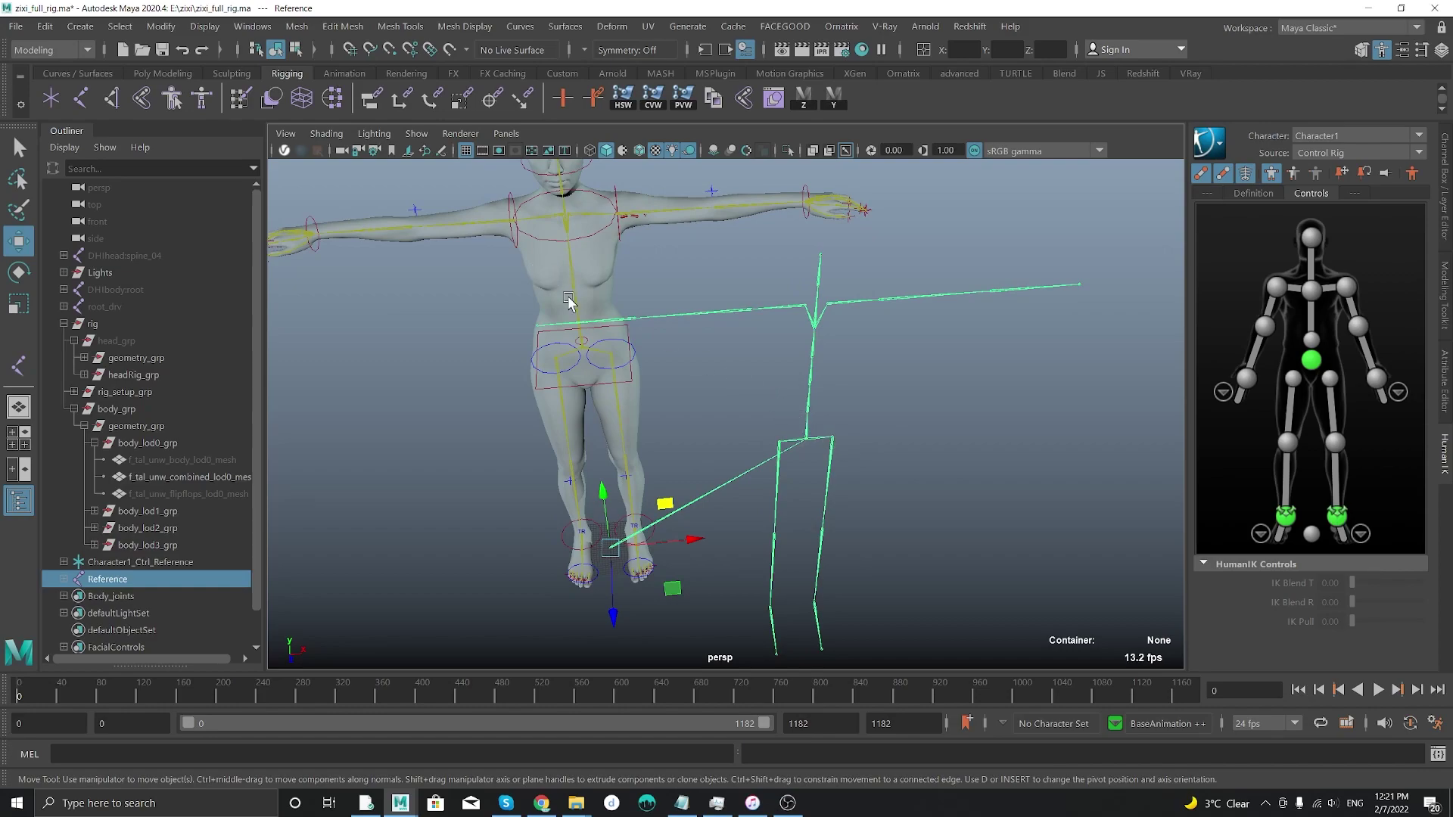
alt+right_drag(569, 303, 712, 349)
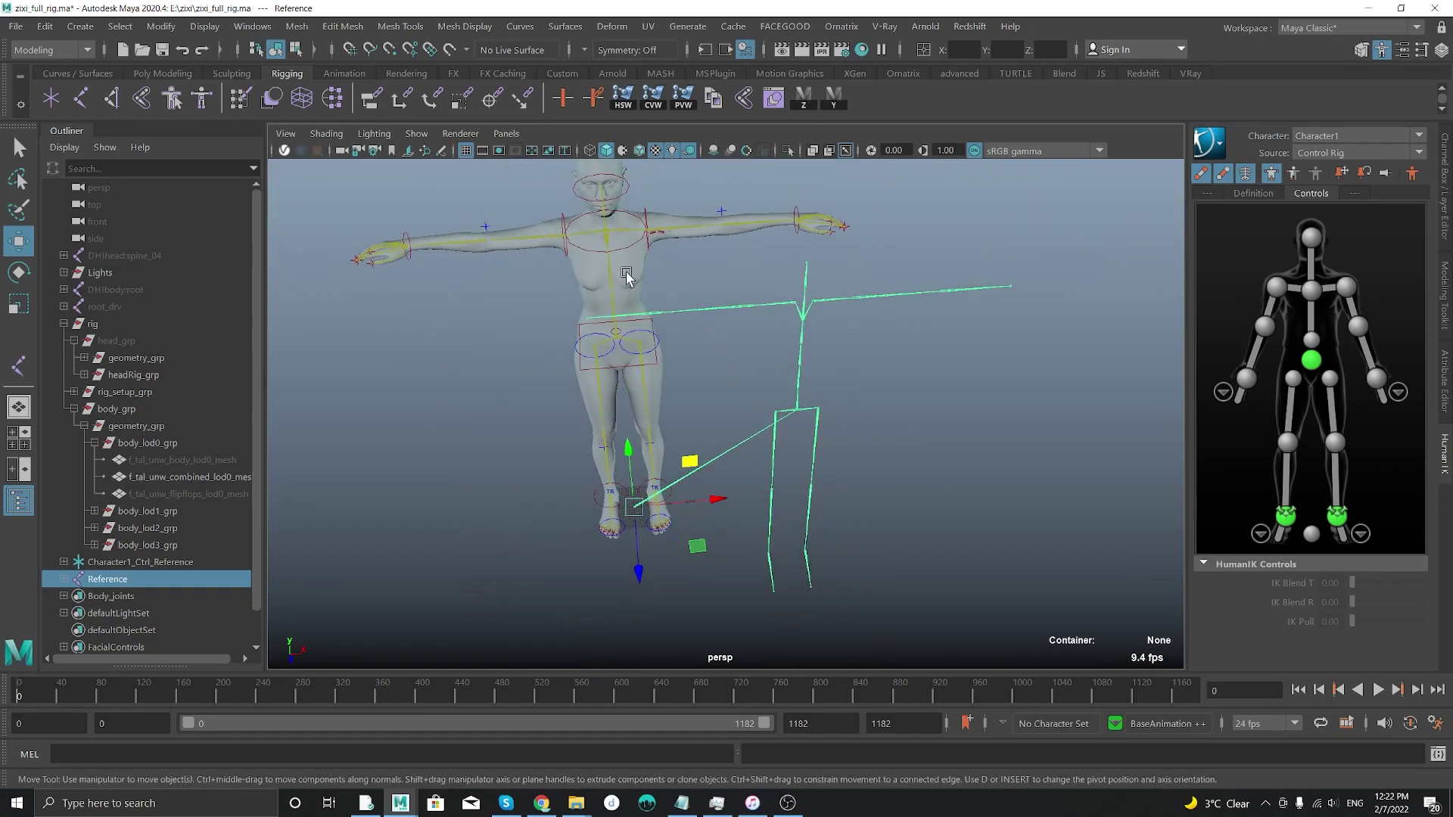
alt+right_drag(626, 276, 662, 365)
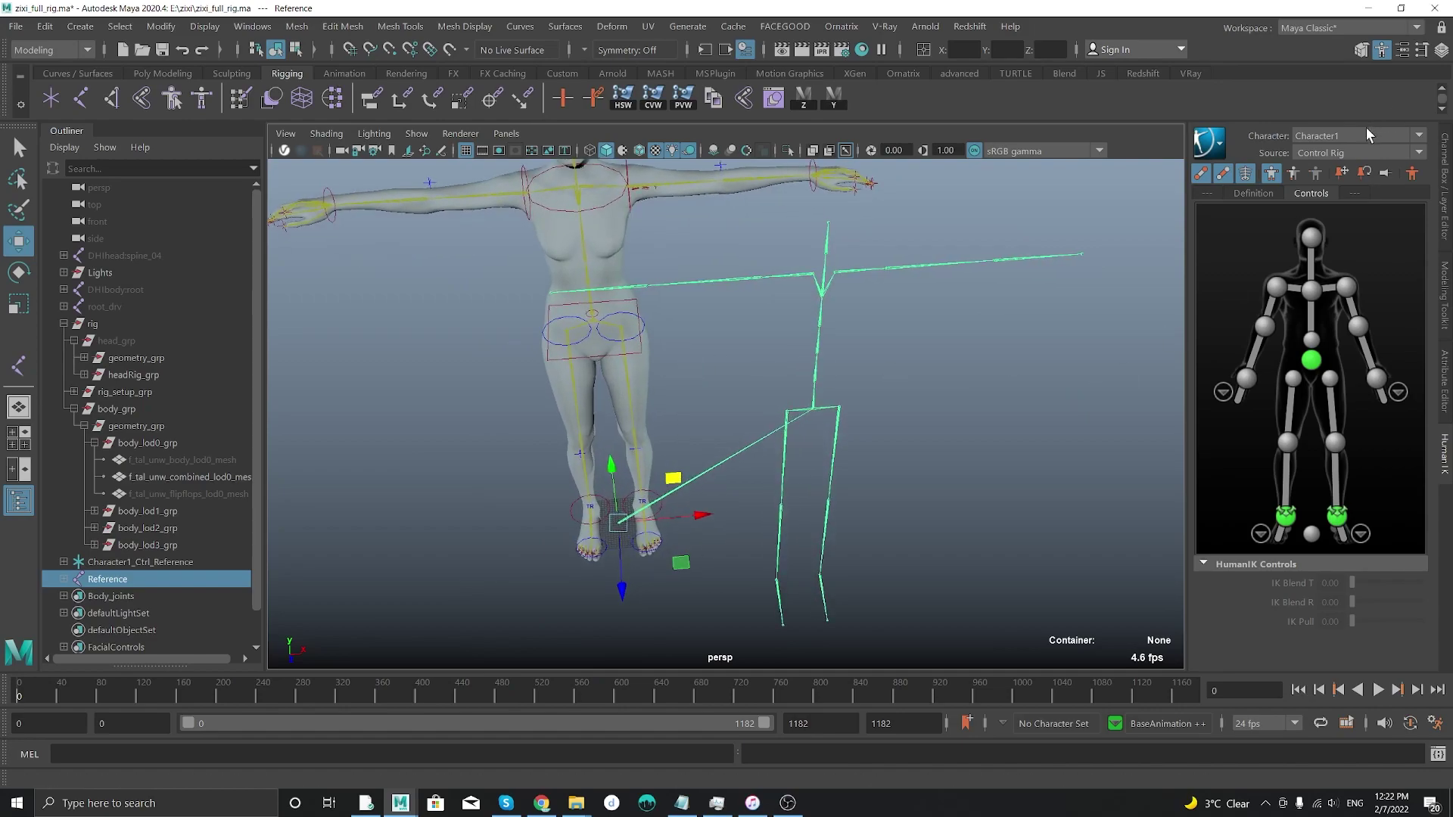
click(1257, 192)
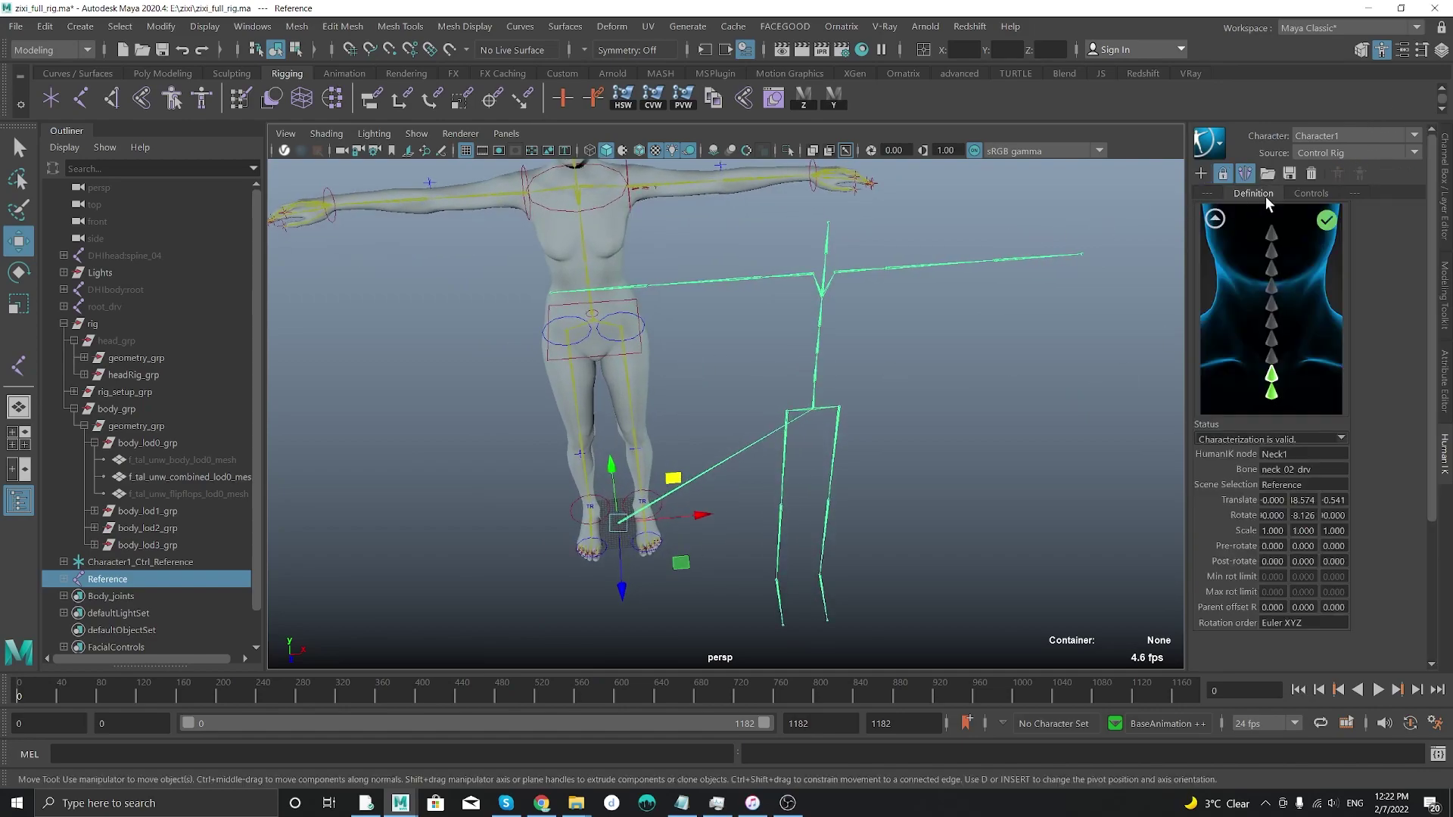
click(1201, 173)
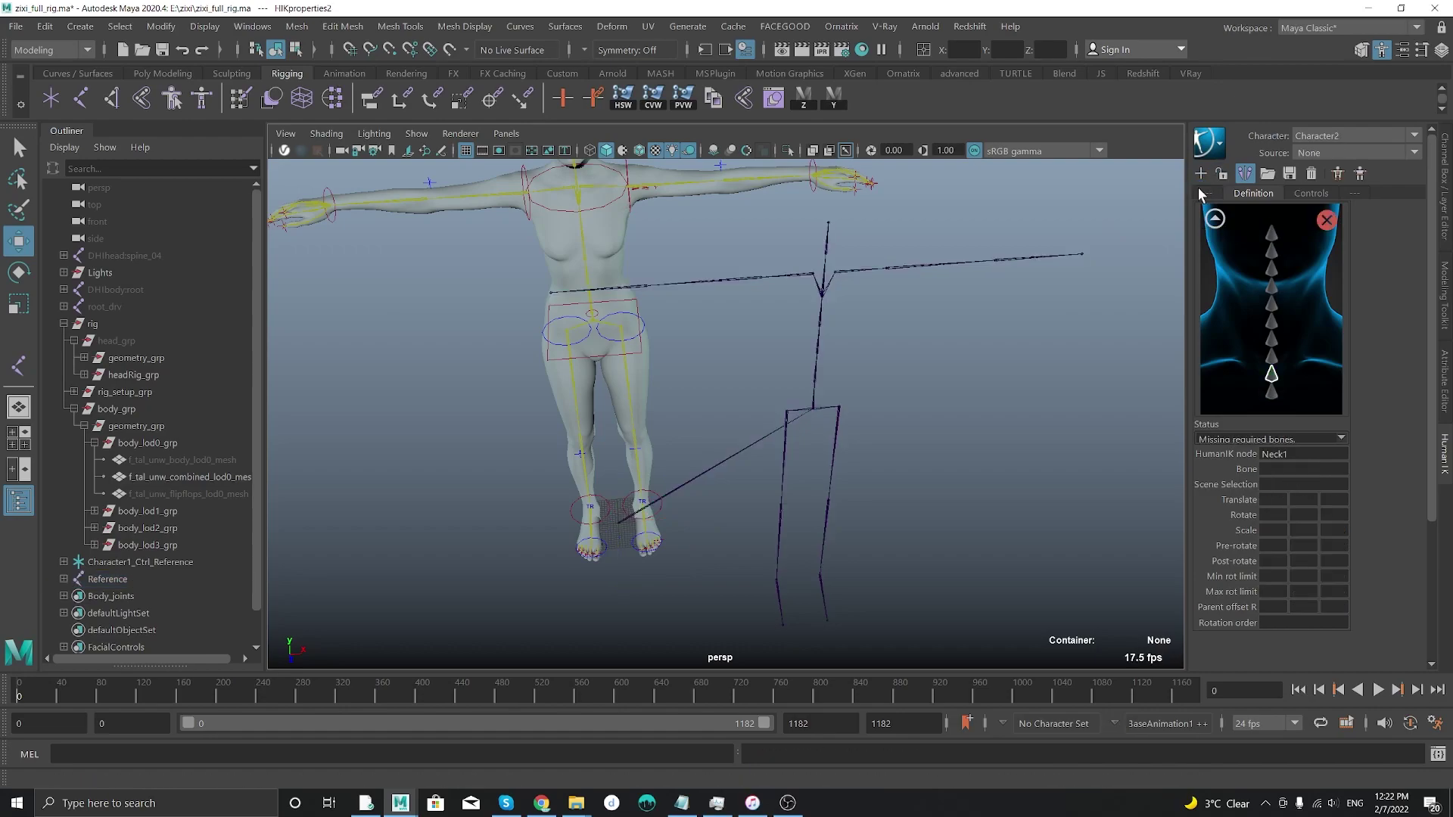
- Select the imported skeleton's Hips joint and load the HIK template as Character2's skeleton definition, matching all bones
click(821, 424)
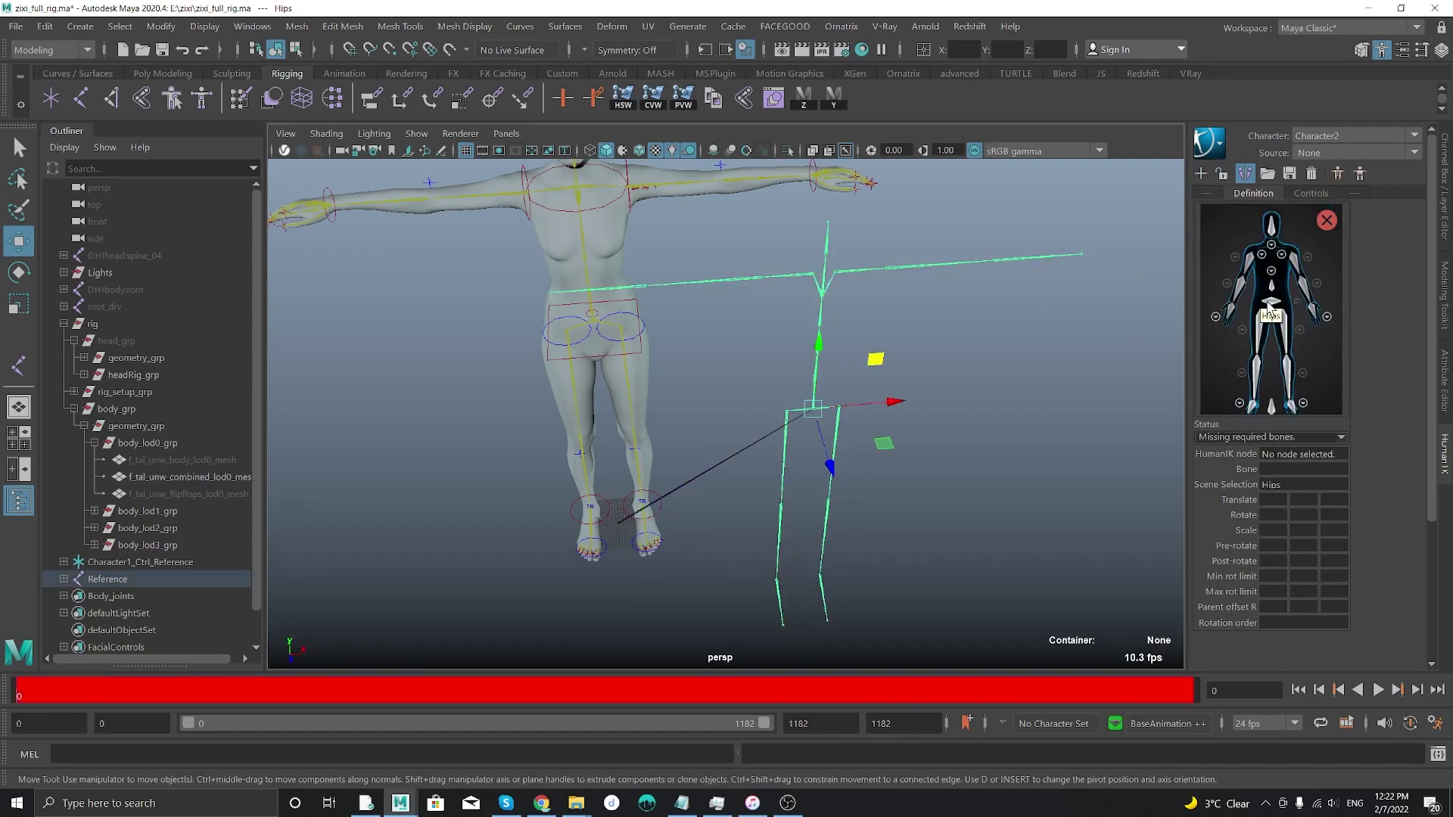
click(1268, 174)
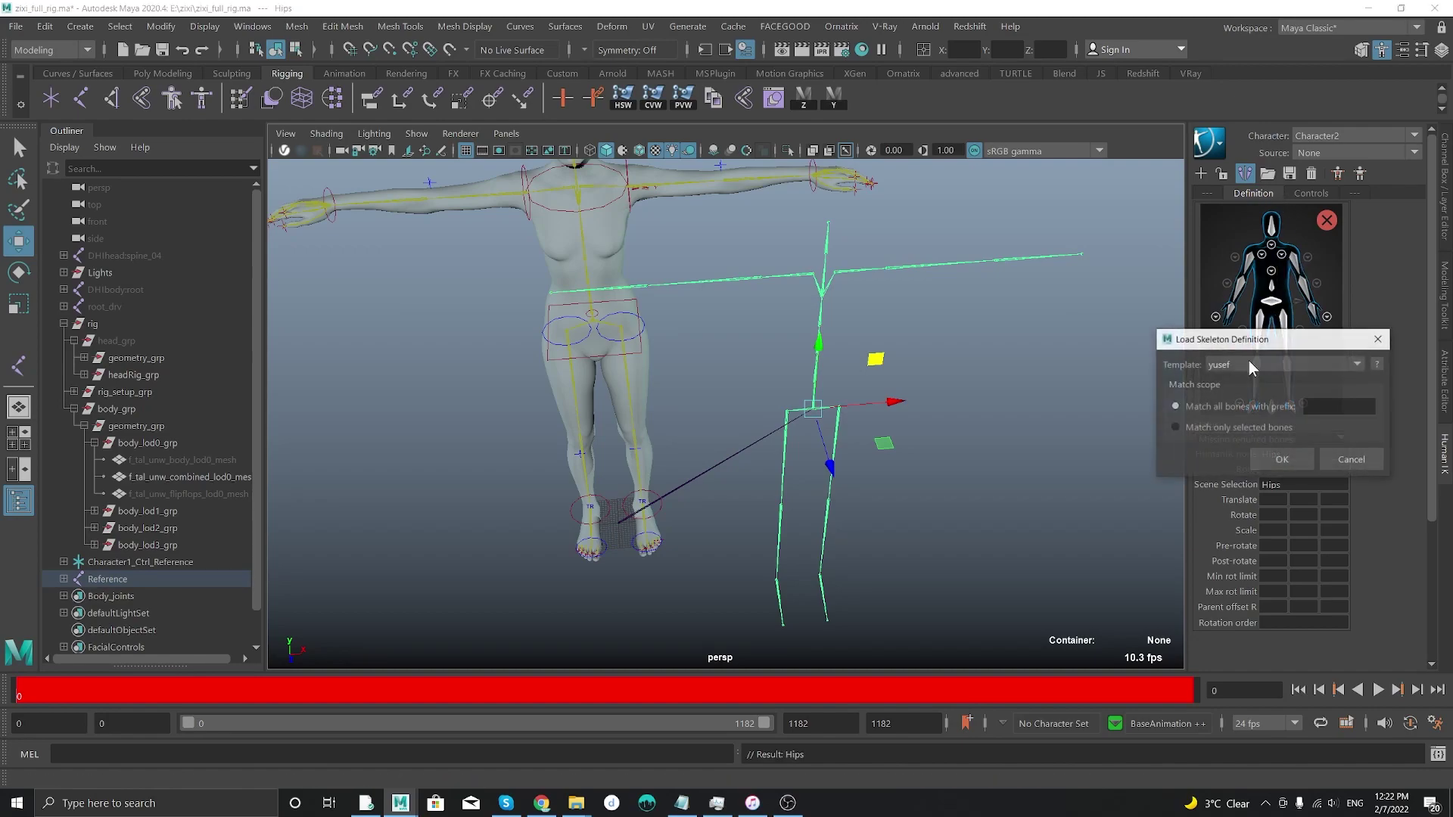
click(1245, 366)
click(1241, 420)
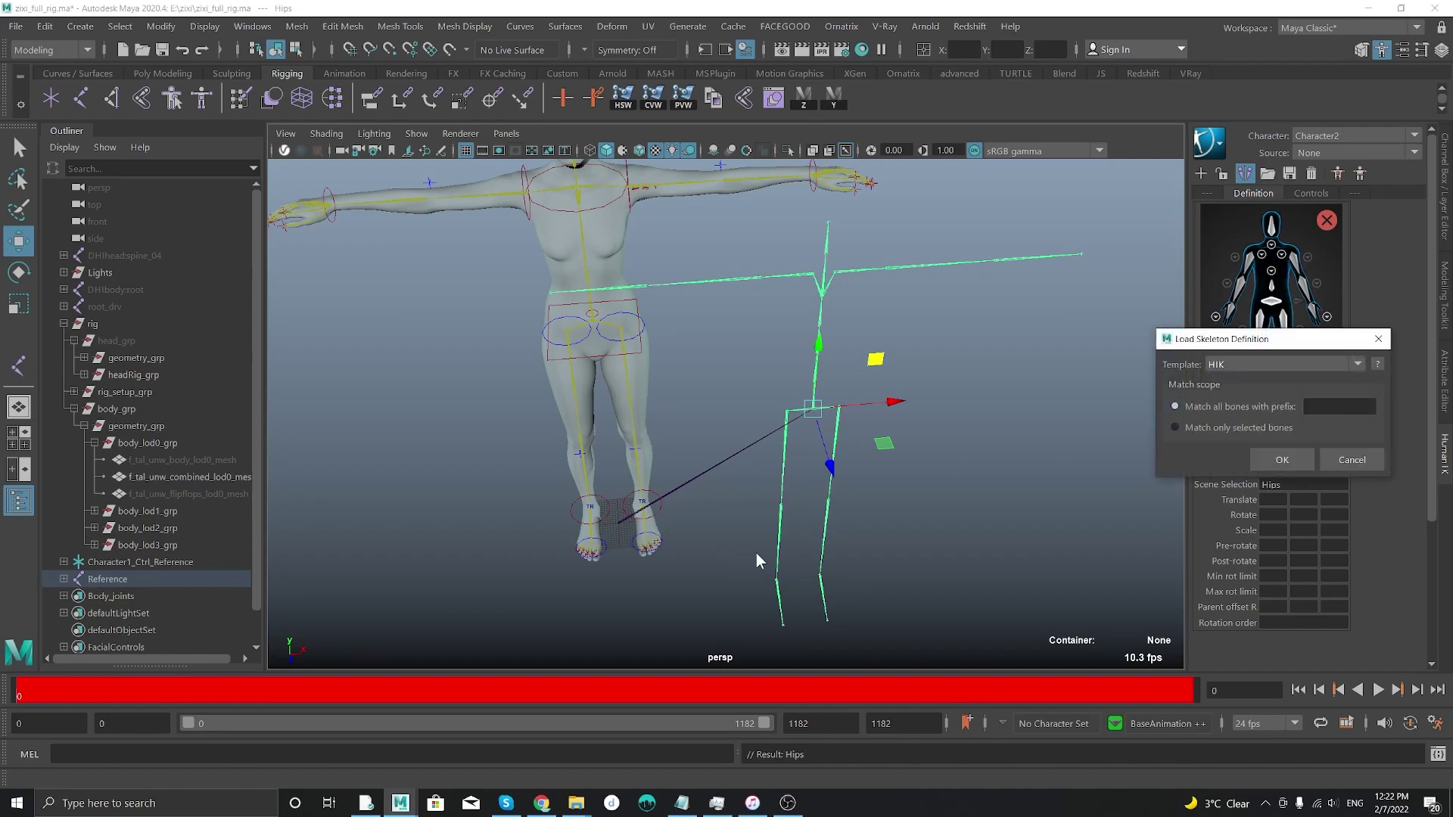
click(1282, 460)
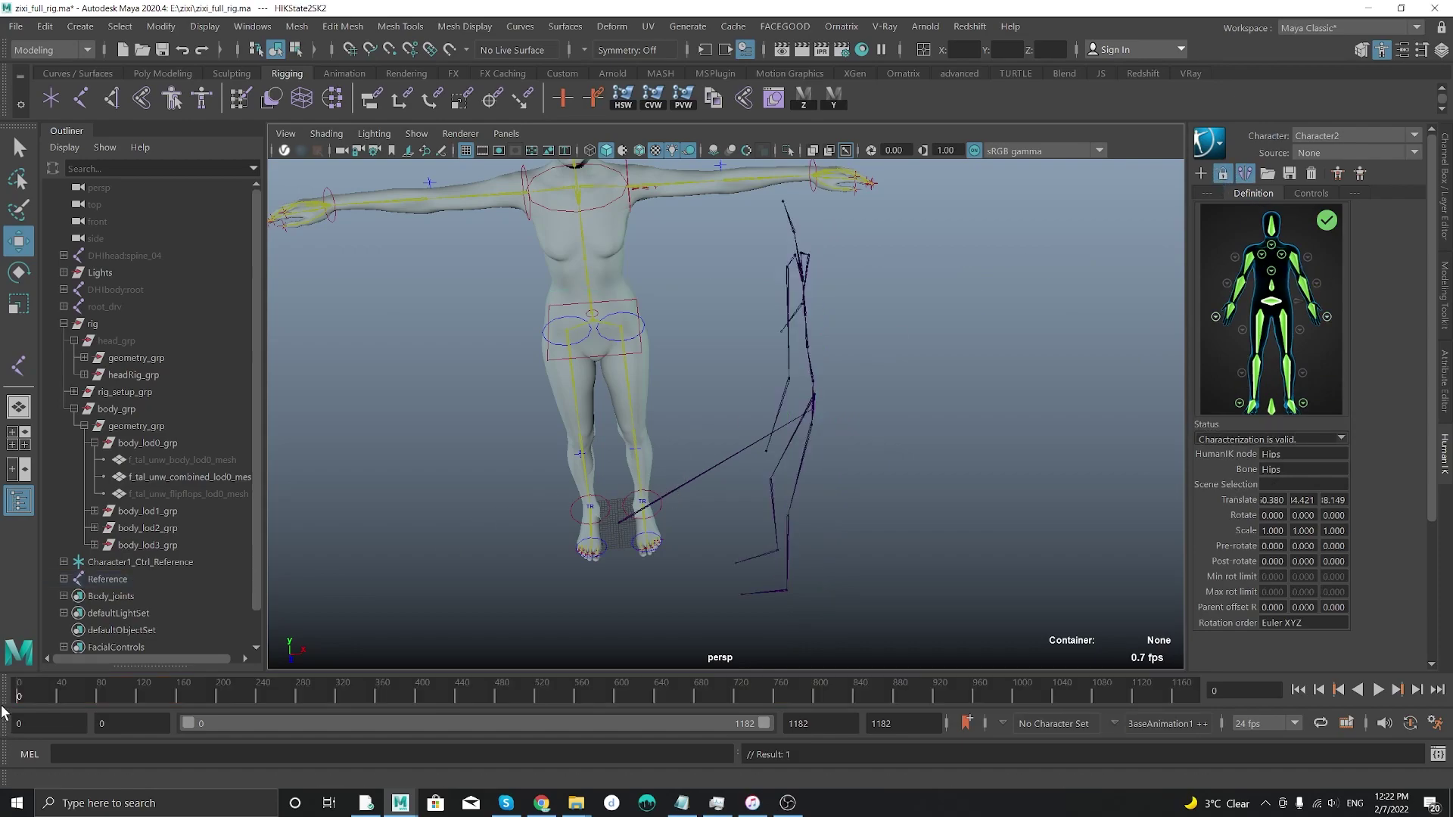
- Scrub to frame 271 and set Character2 as the animation source of Character1
drag(47, 686, 290, 706)
alt+drag(314, 243, 509, 266)
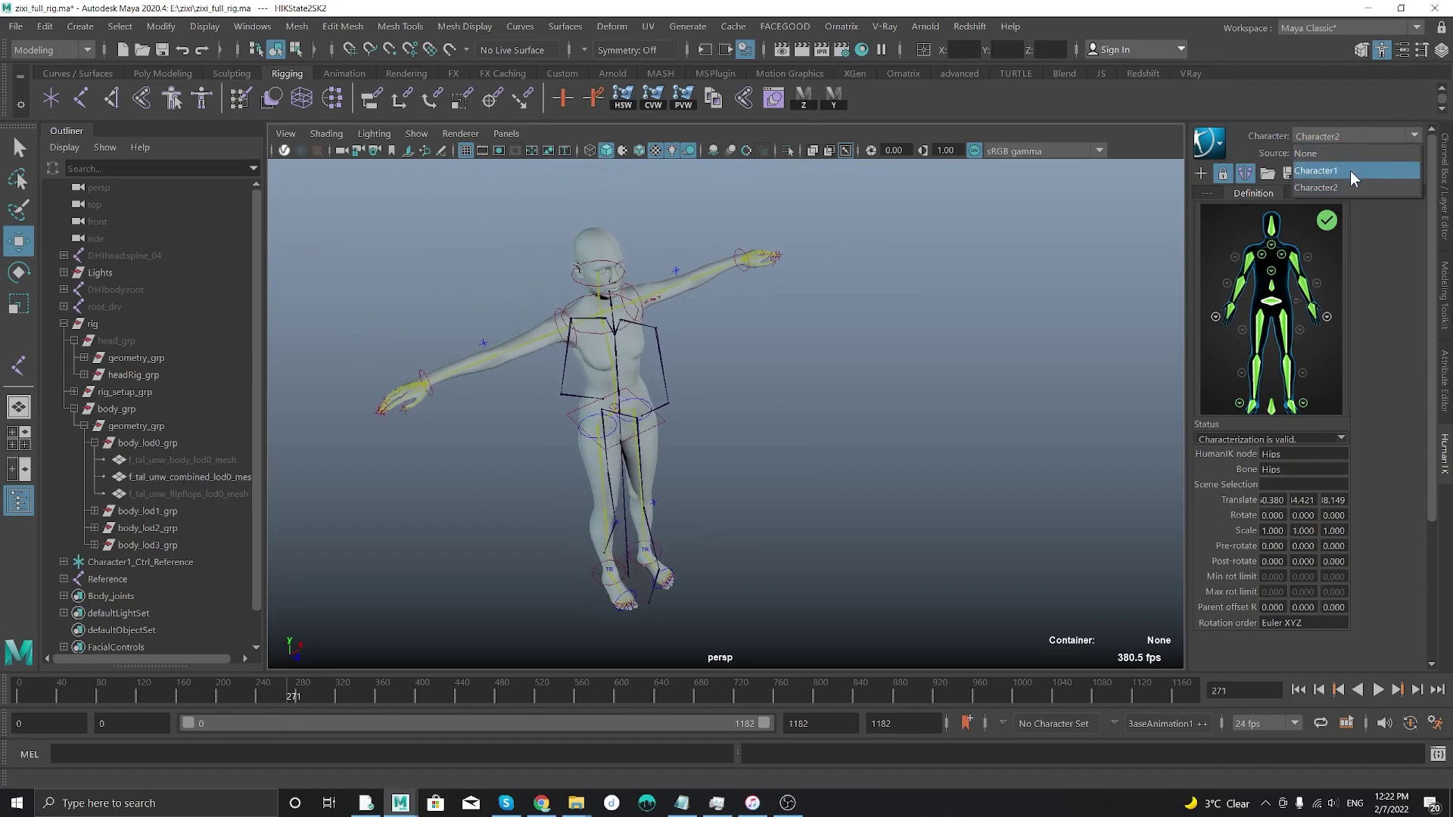
click(1351, 171)
click(1354, 154)
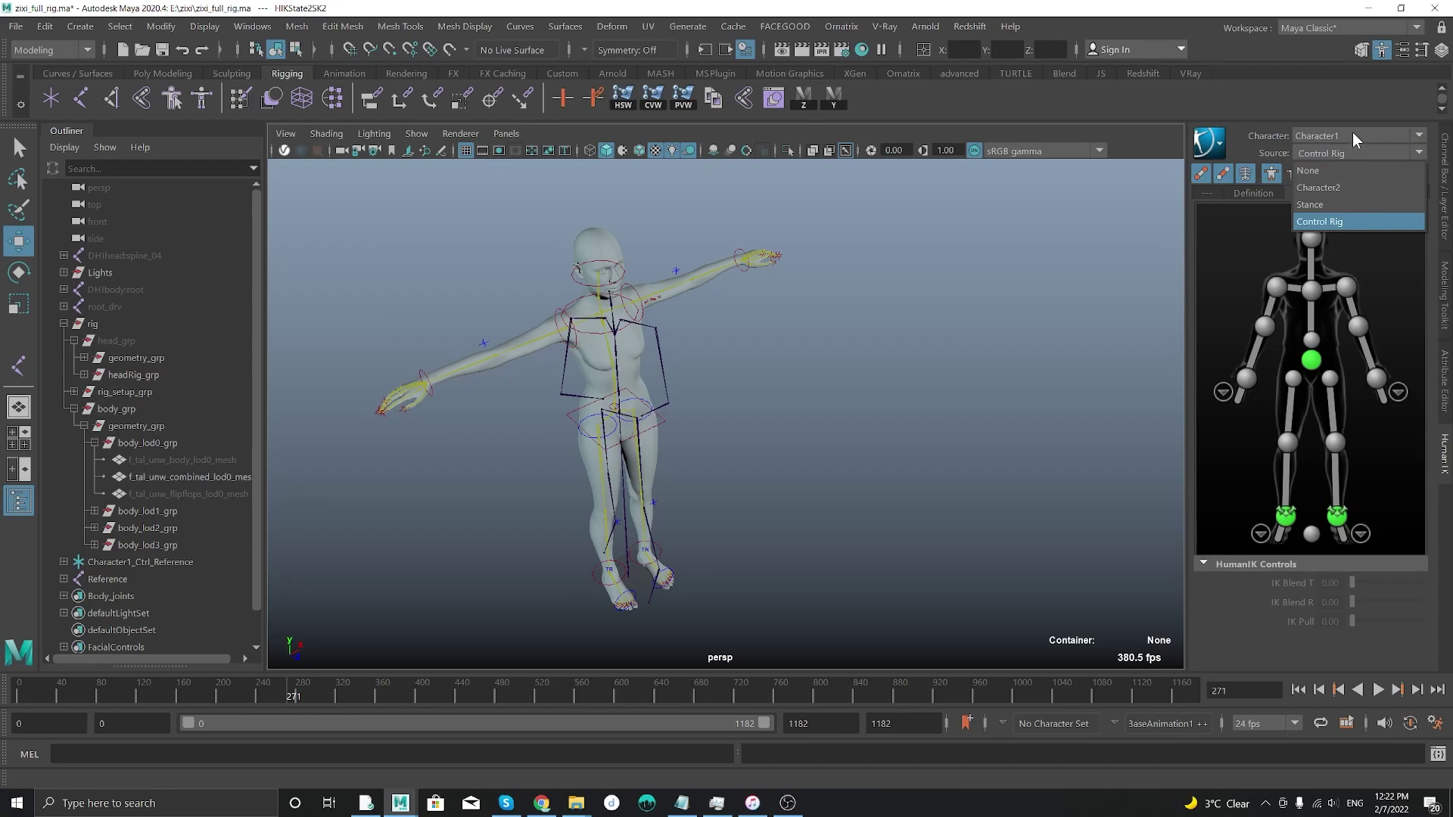
click(1352, 132)
click(1344, 170)
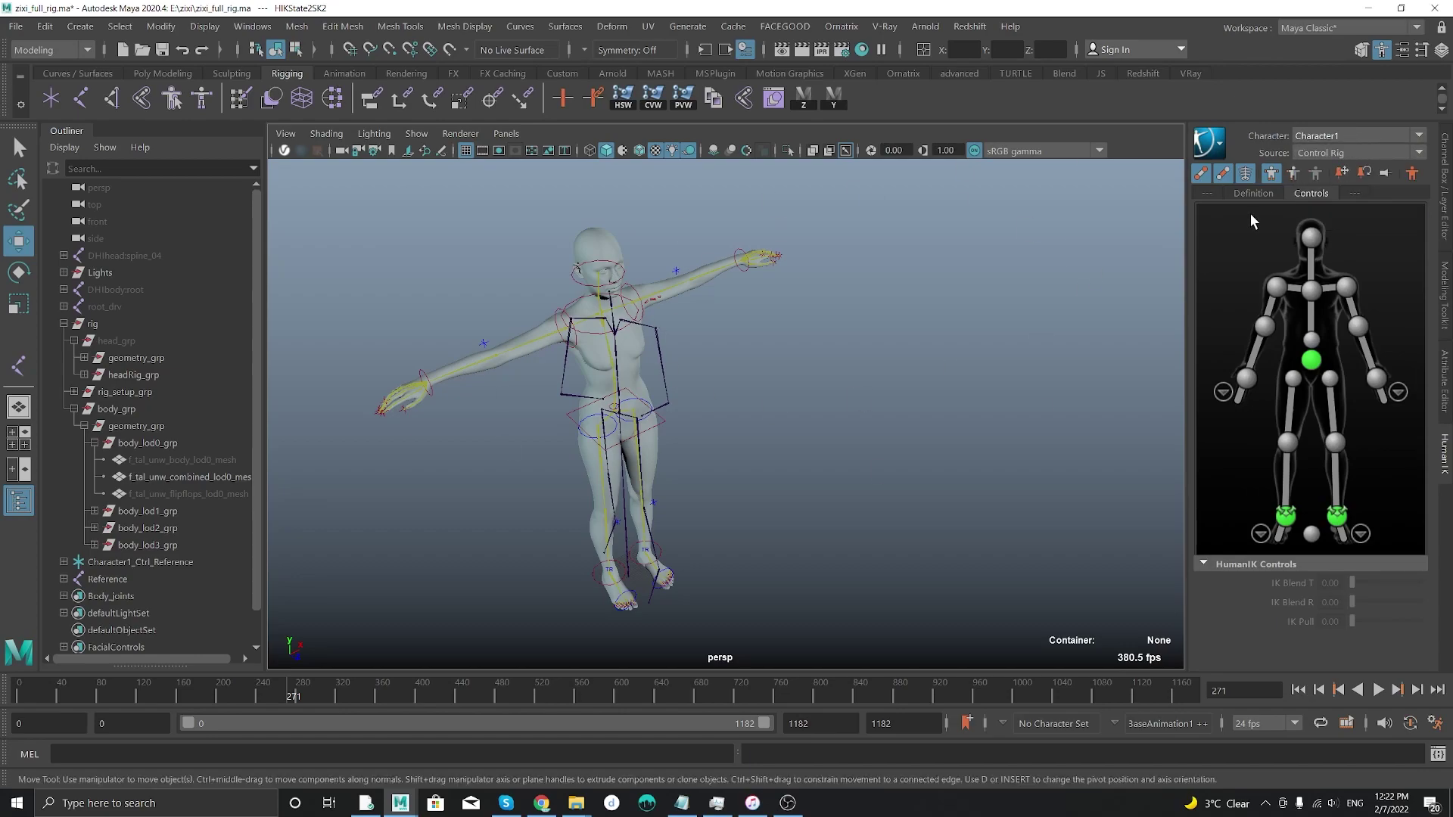
click(1357, 152)
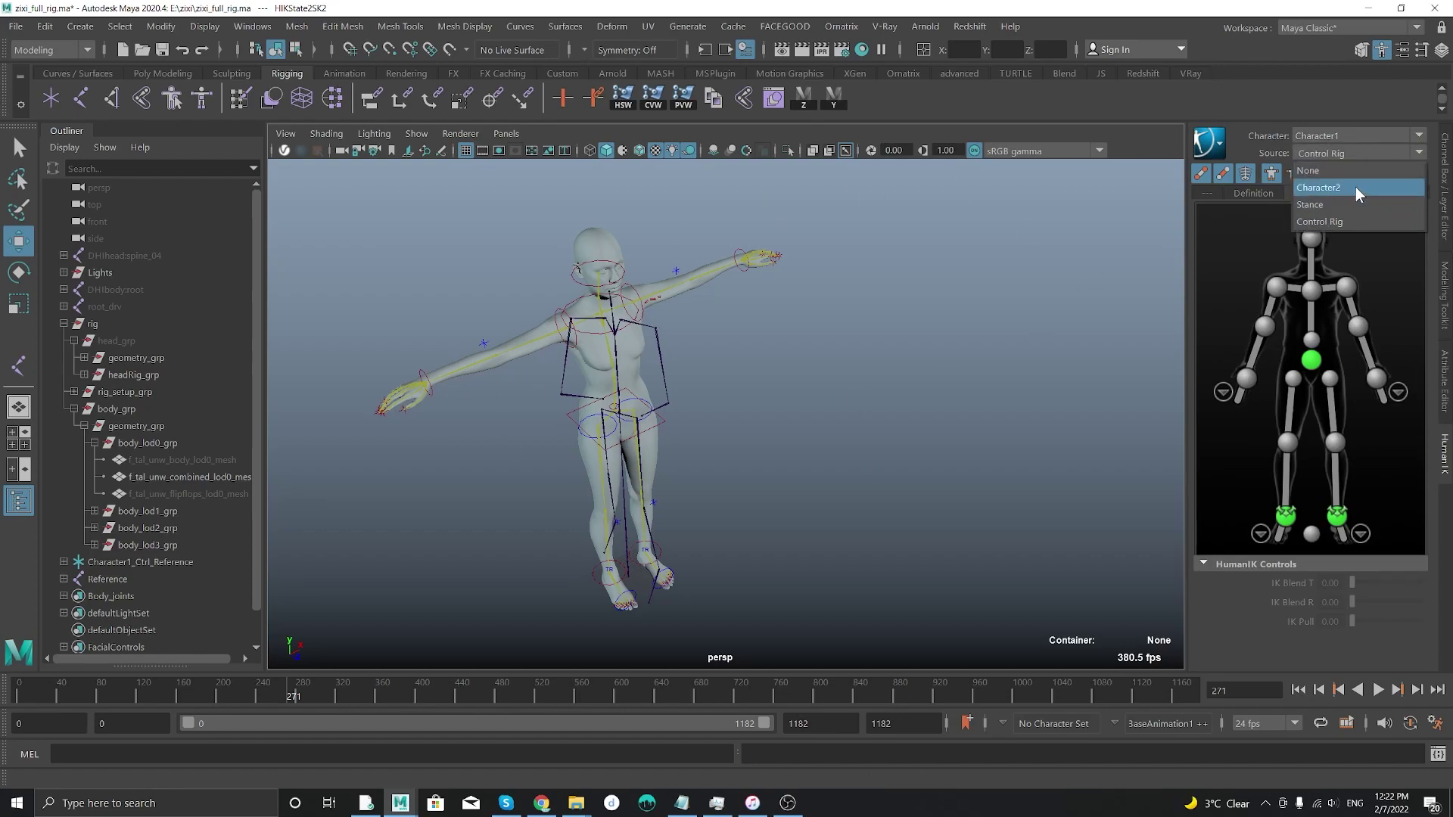
click(1356, 187)
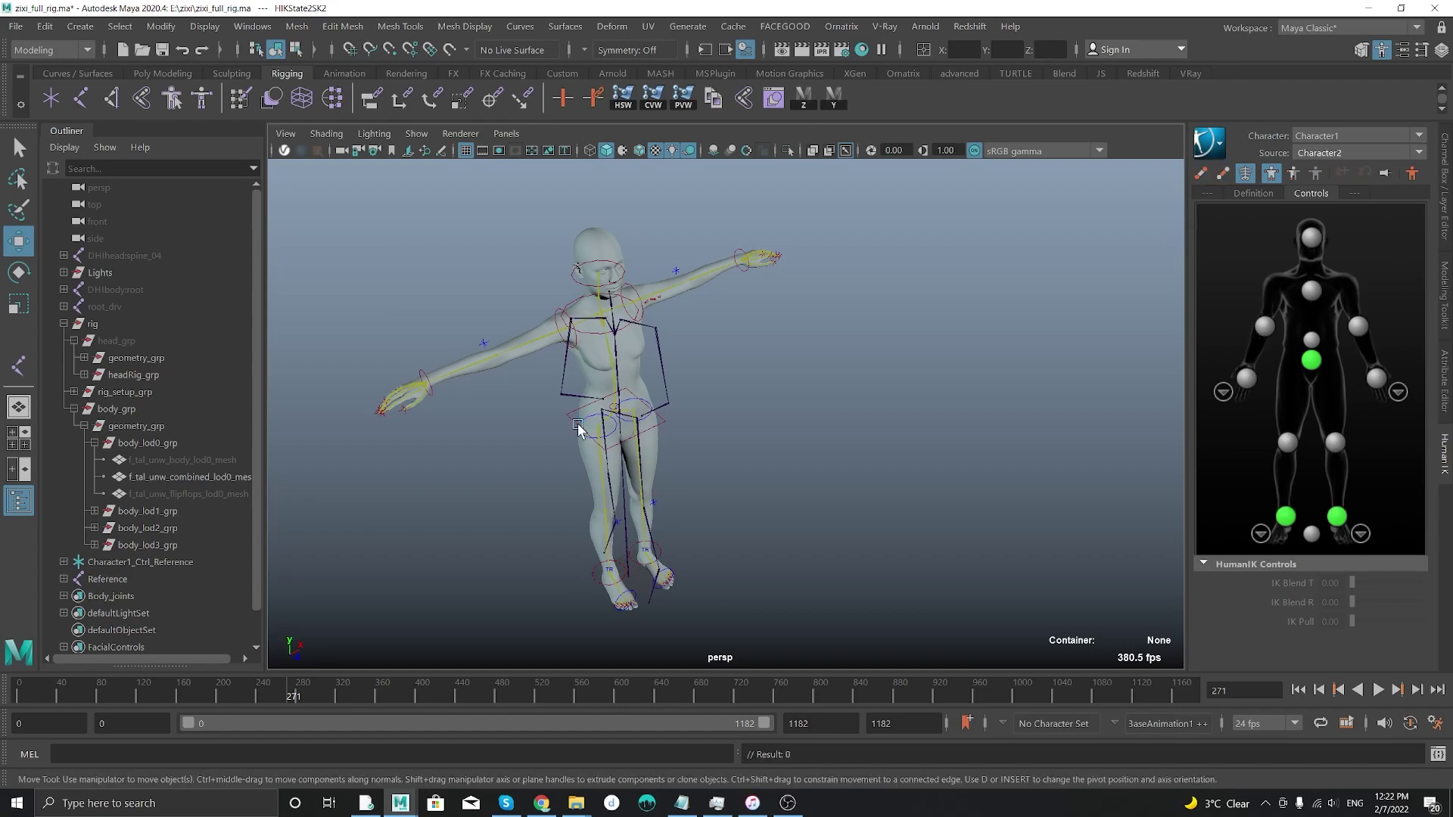
- Scrub to frame 346 and examine the retargeted pose on the combined body mesh from several angles
alt+drag(607, 431, 638, 417)
alt+middle_drag(638, 418, 734, 461)
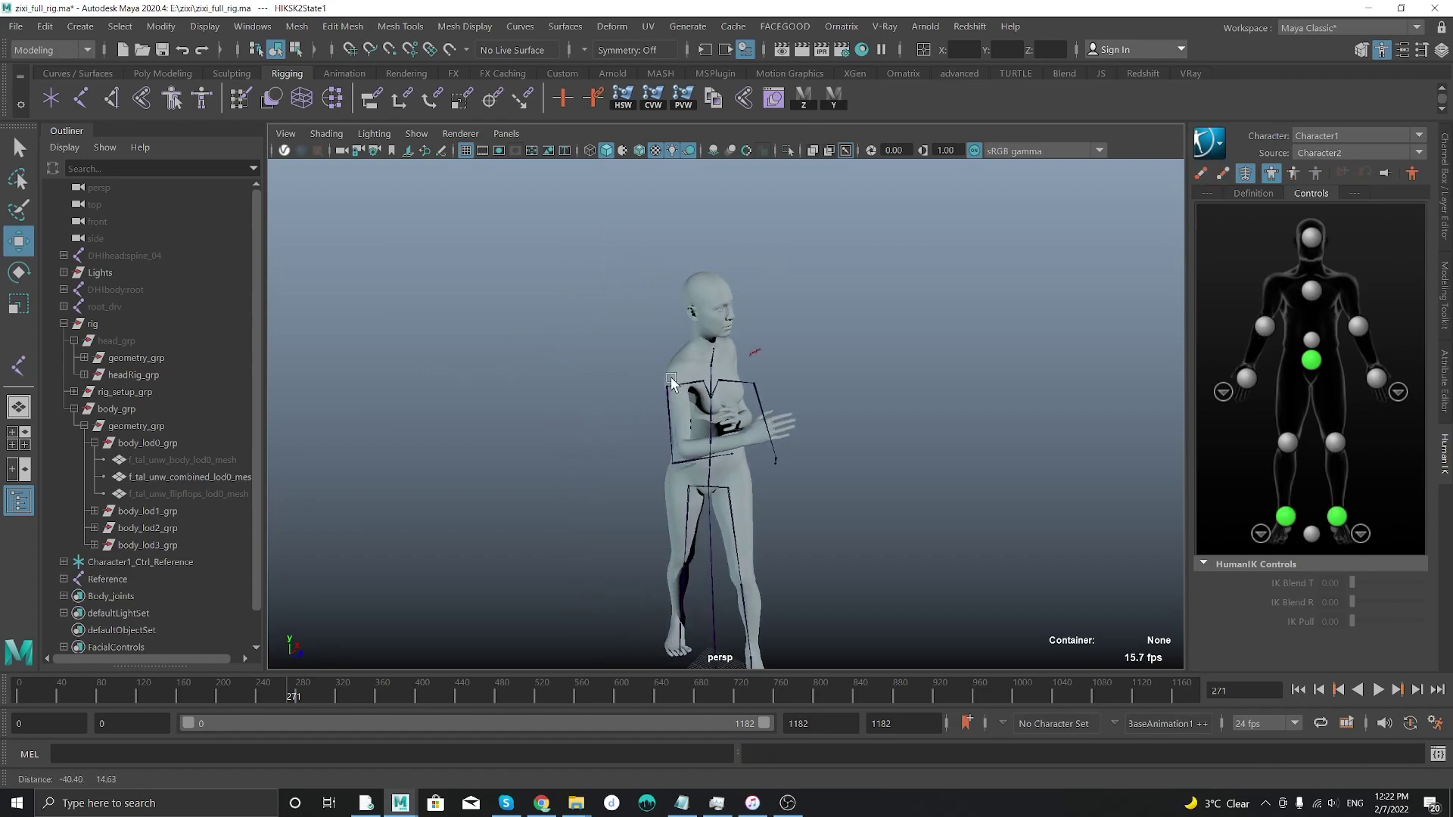
alt+right_drag(734, 460, 695, 365)
alt+drag(695, 366, 488, 474)
drag(316, 688, 362, 711)
alt+drag(717, 519, 519, 469)
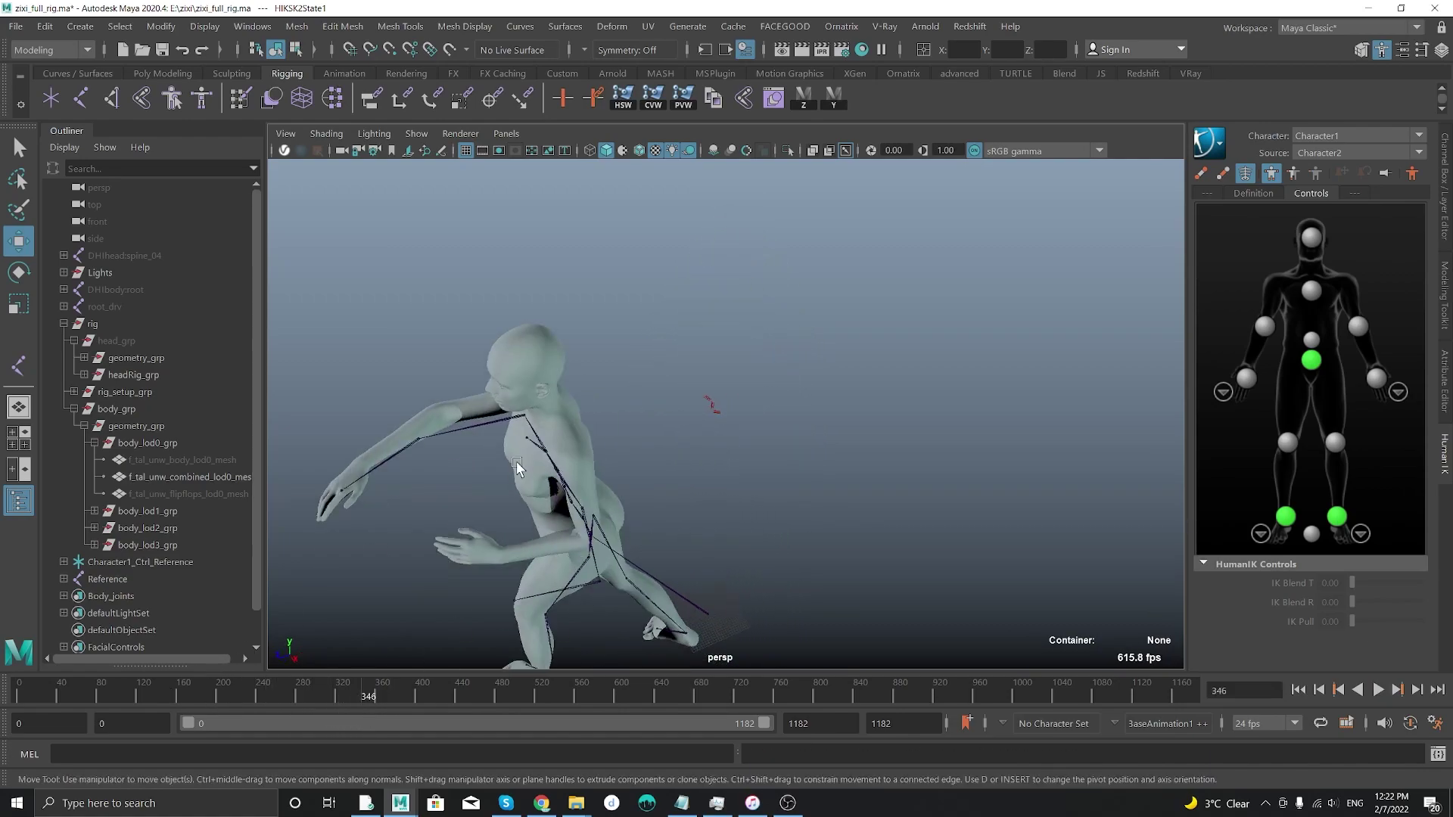
alt+middle_drag(519, 469, 595, 446)
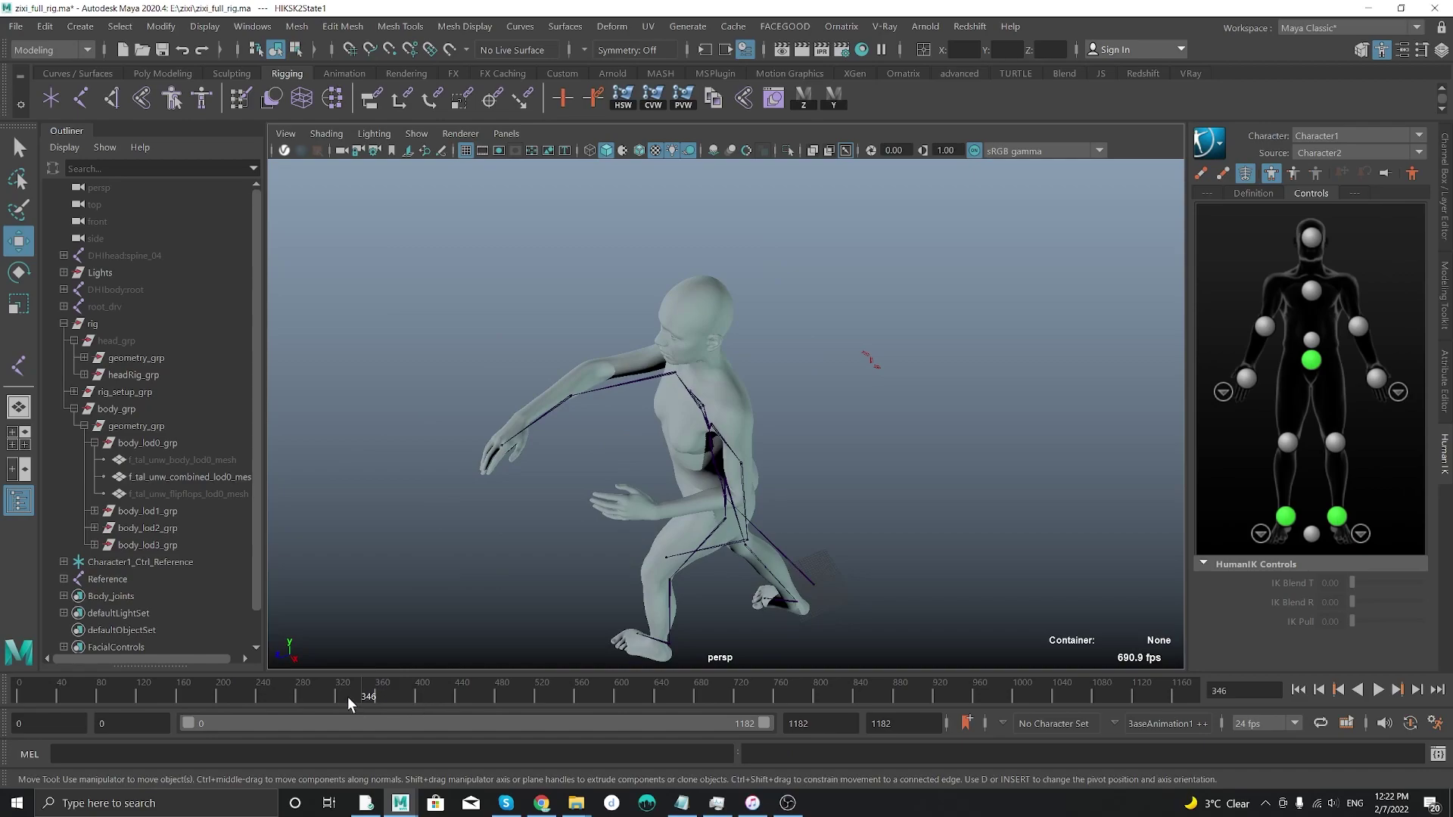
- Play the retargeted animation from frame 346 and return to frame 0
key(alt+v)
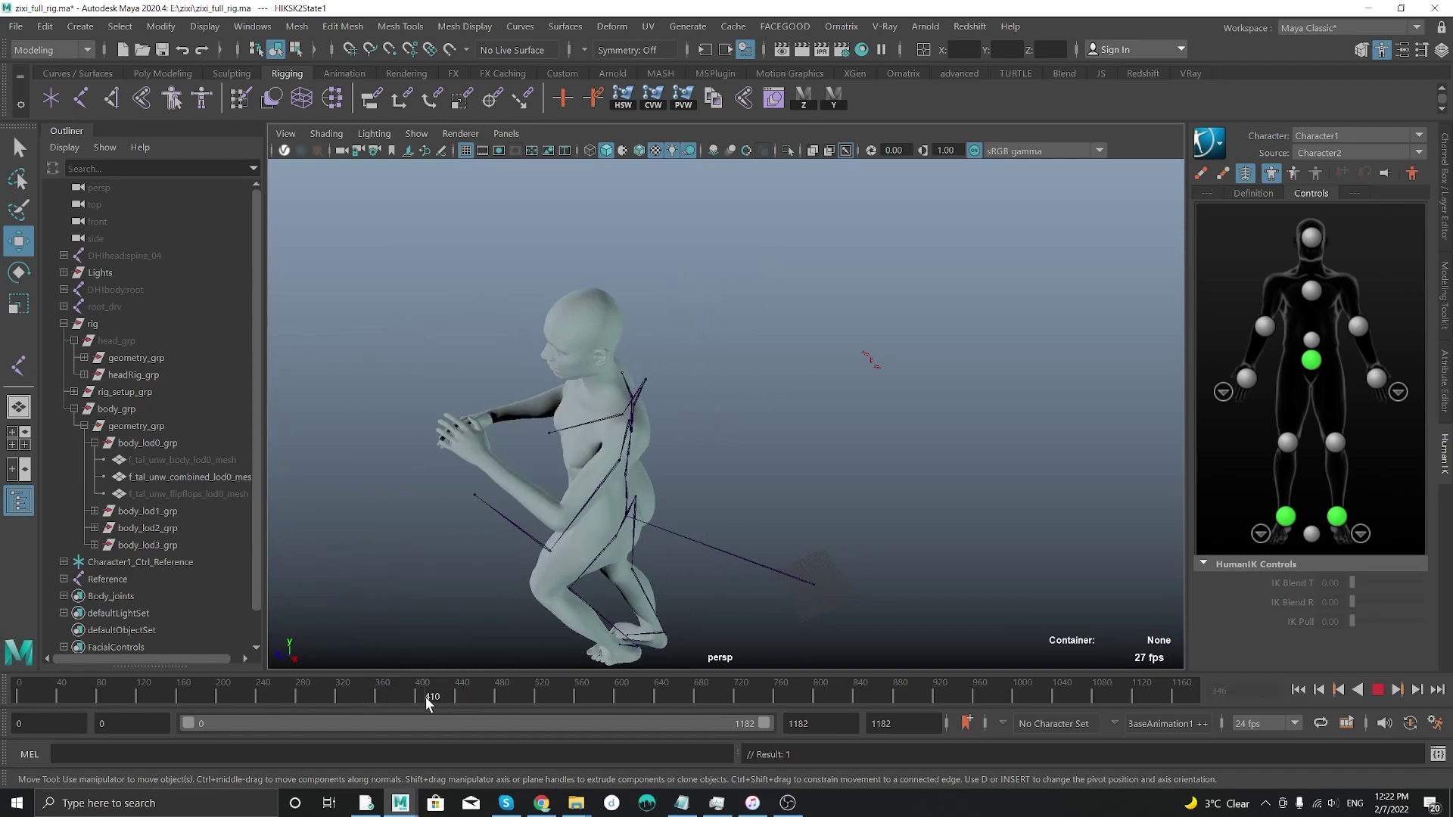
drag(425, 697, 13, 695)
alt+drag(522, 477, 680, 330)
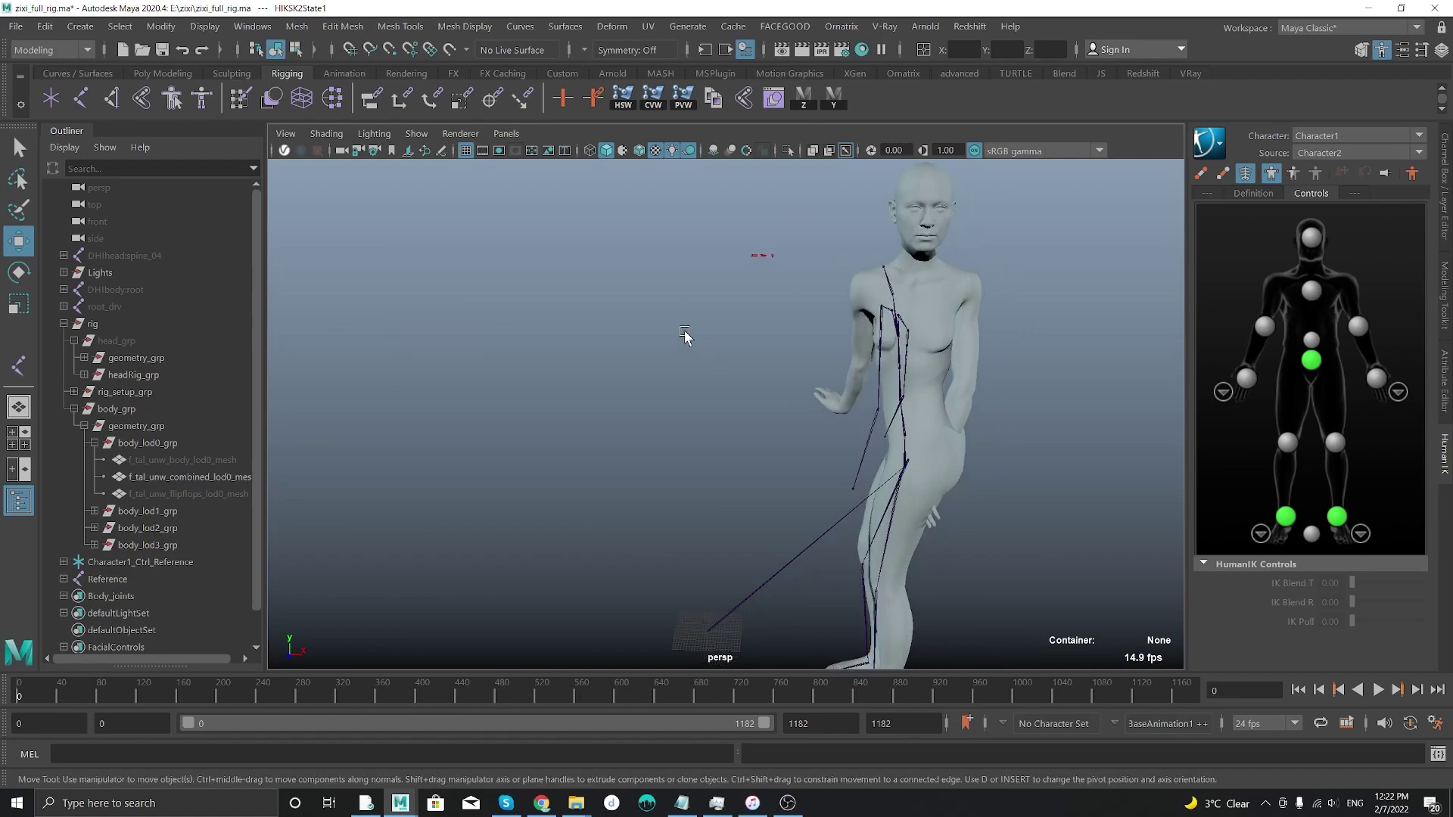
- Open the skeleton definition of Character2 and inspect which object is assigned to its Head node
click(1269, 193)
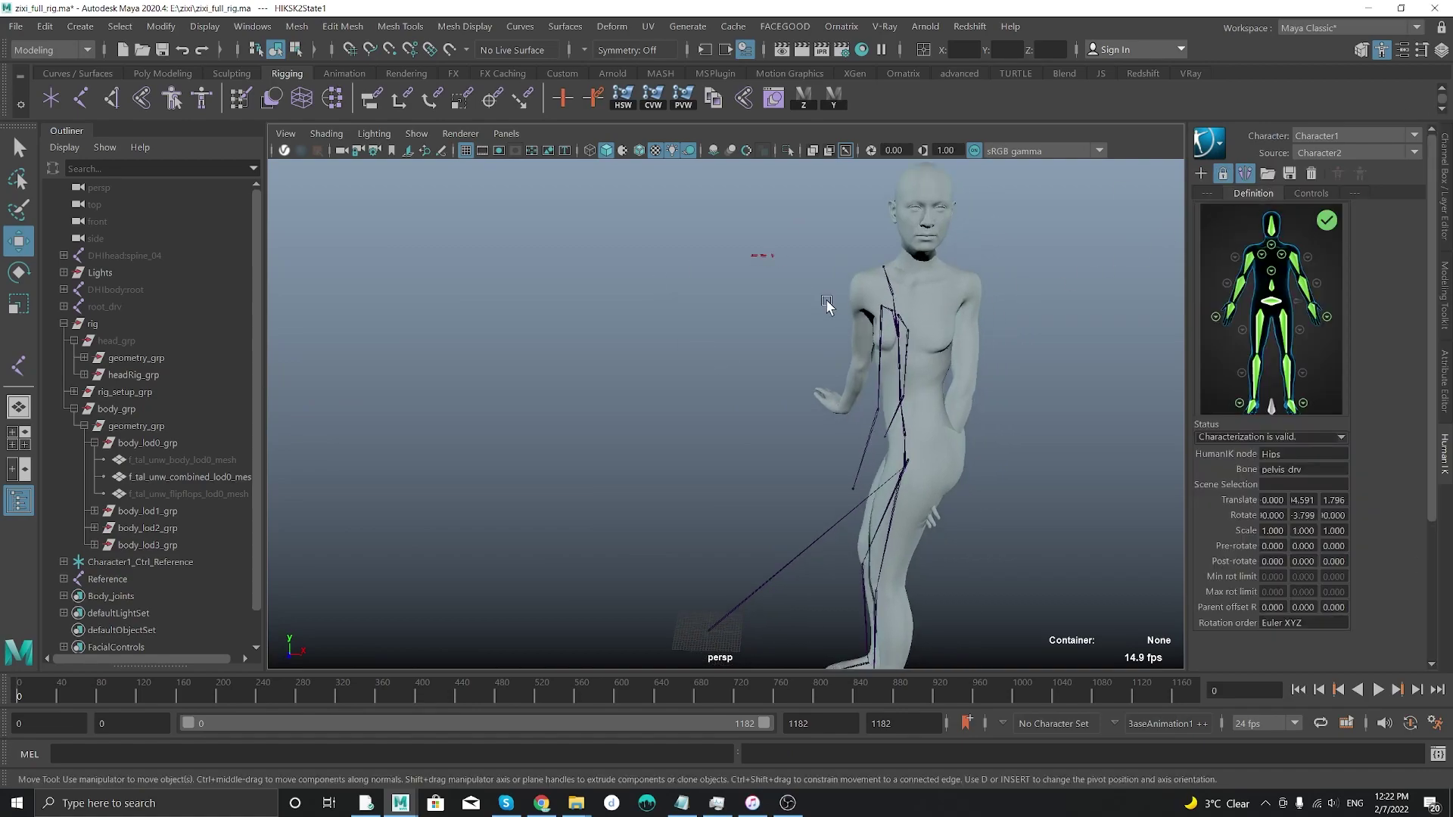
click(1338, 135)
click(1393, 186)
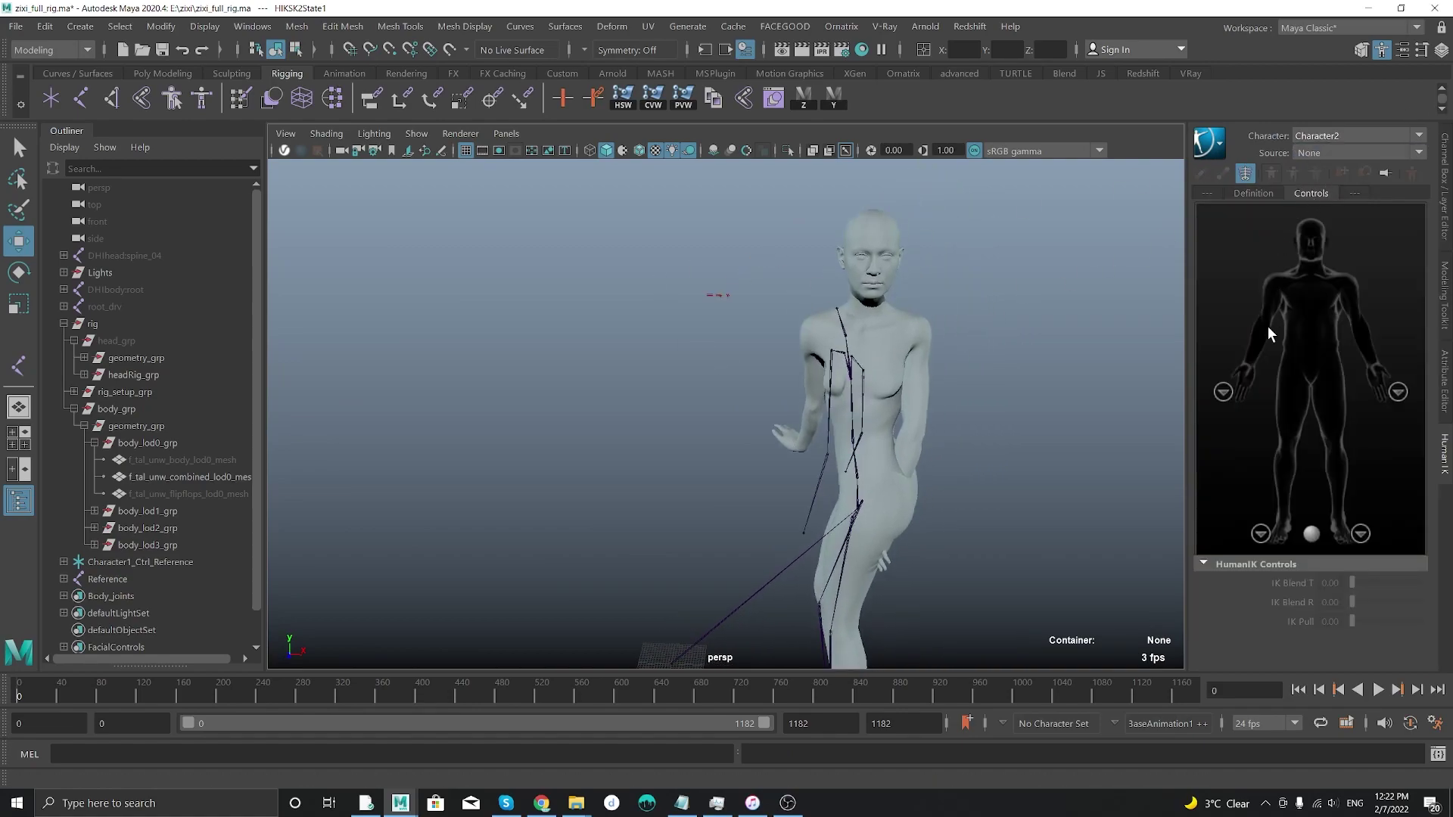
click(1254, 193)
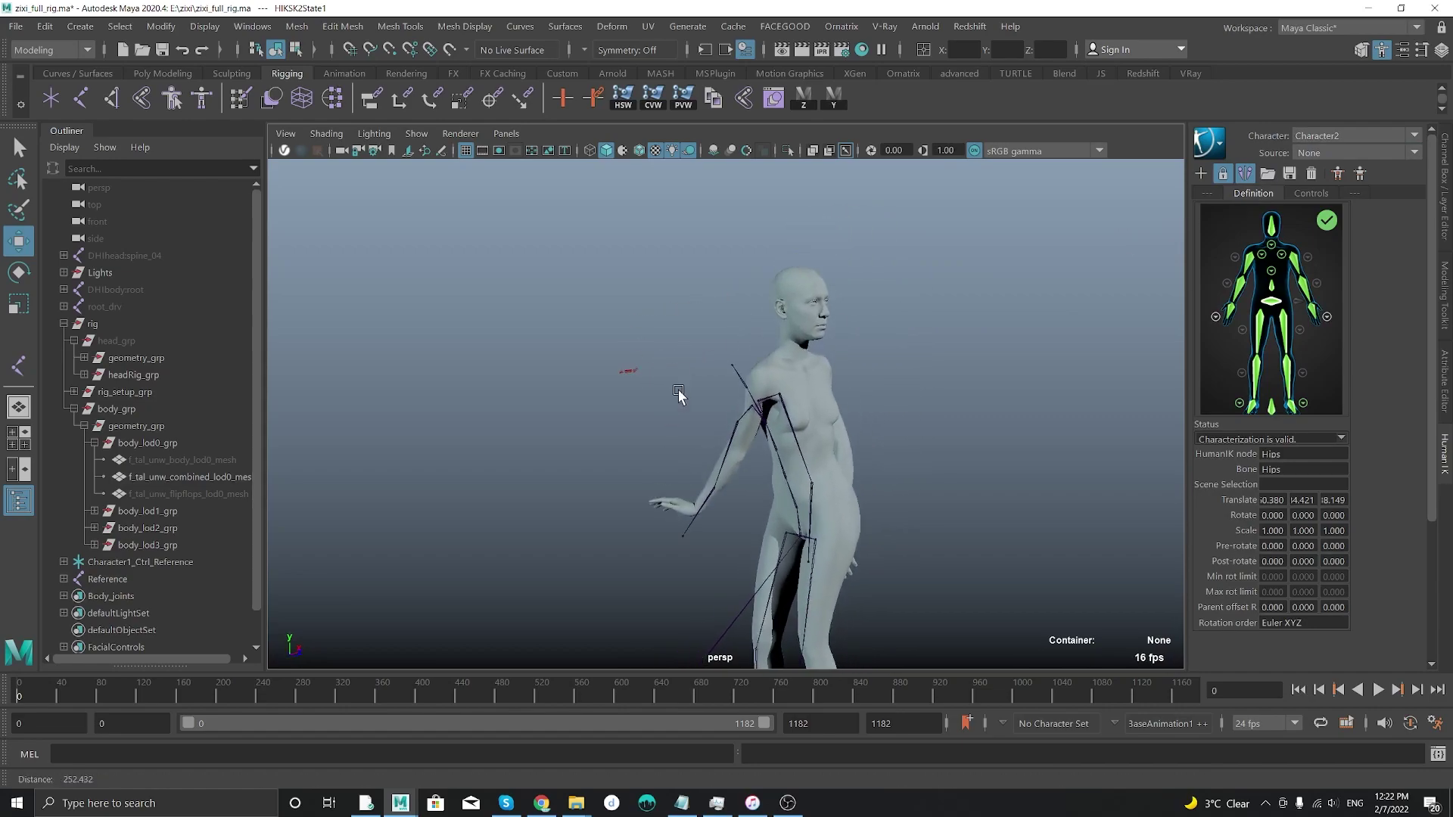
click(1272, 227)
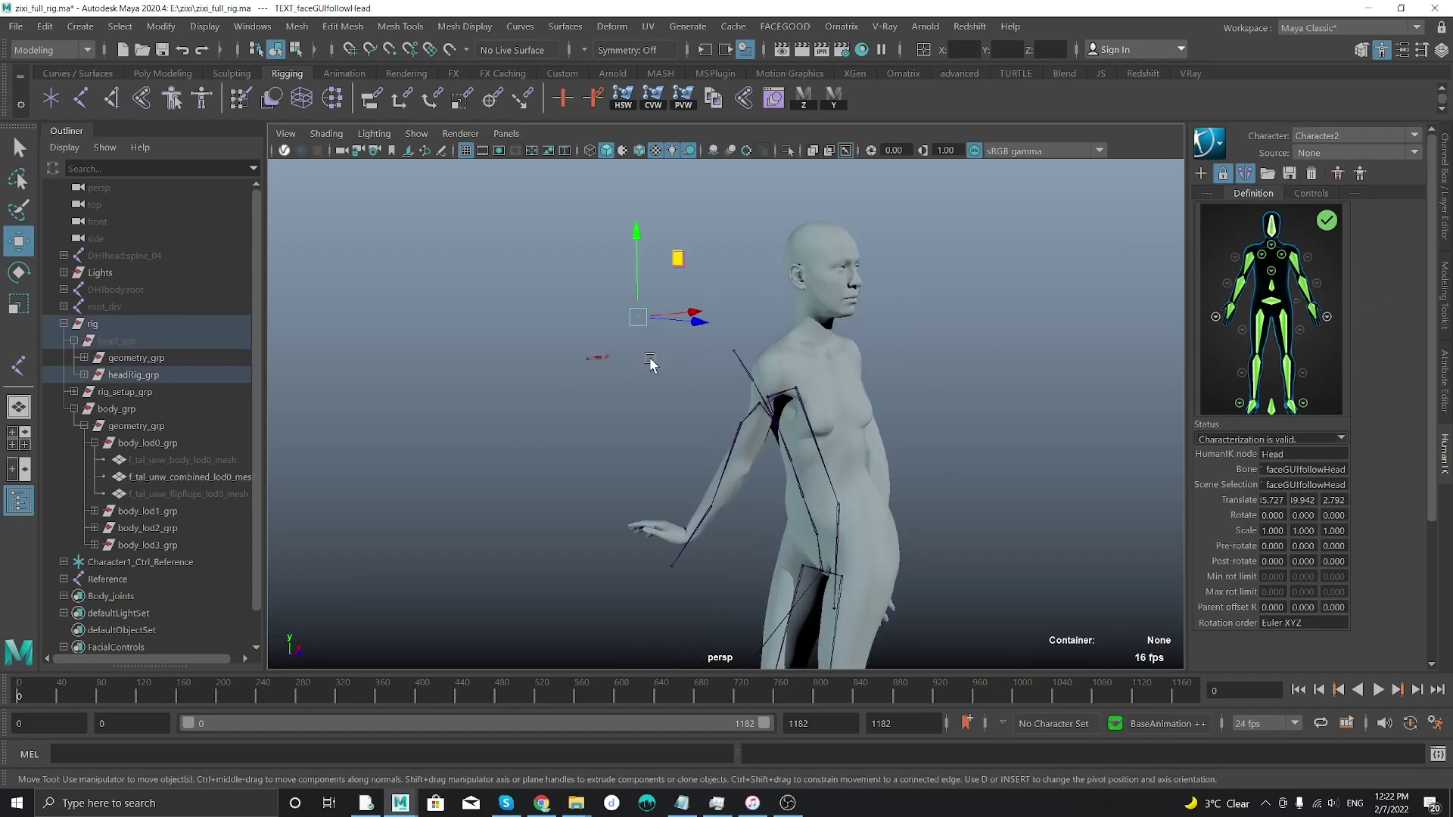
key(f)
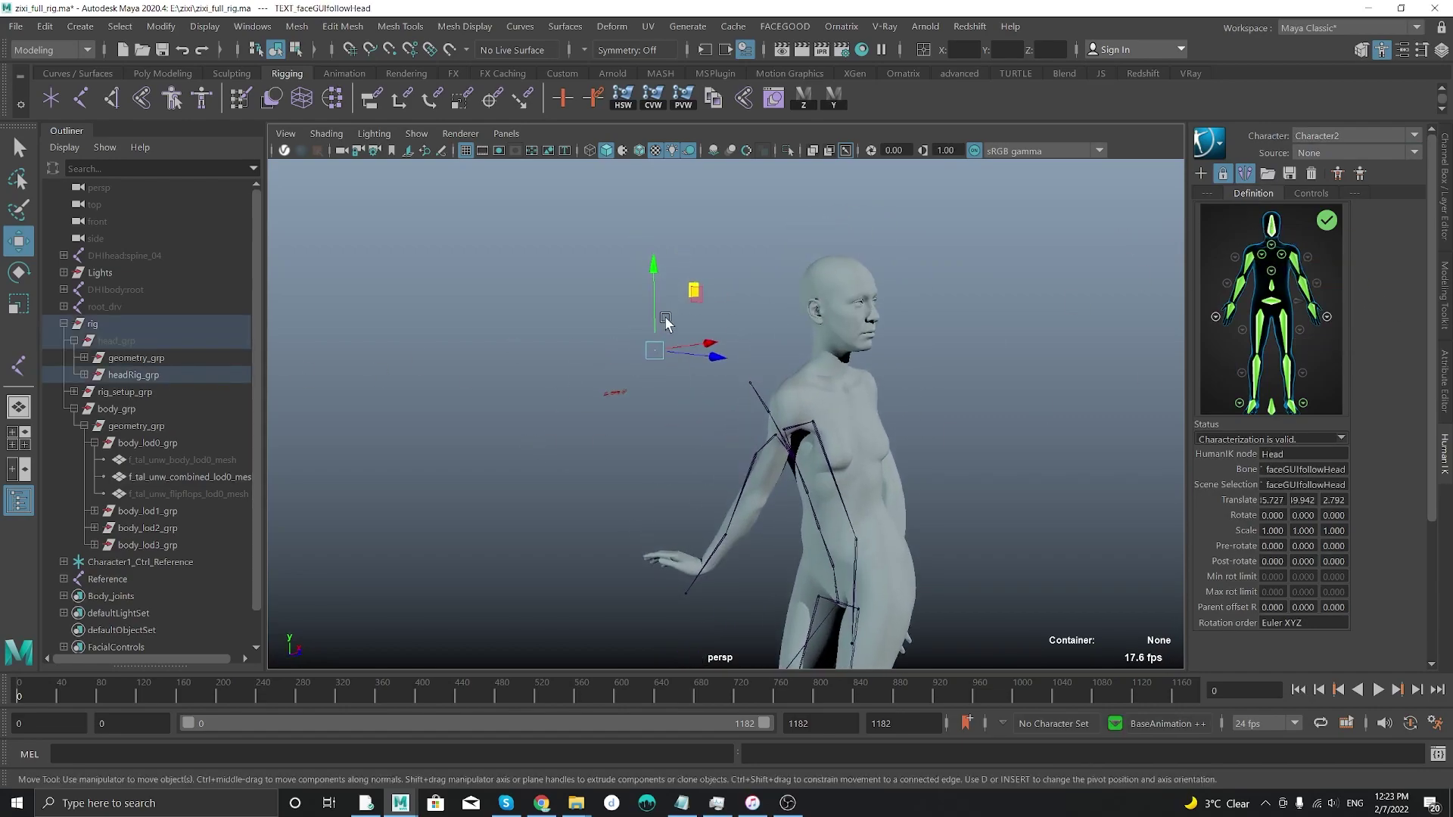
scroll(462, 230, down, 4)
alt+drag(746, 365, 716, 393)
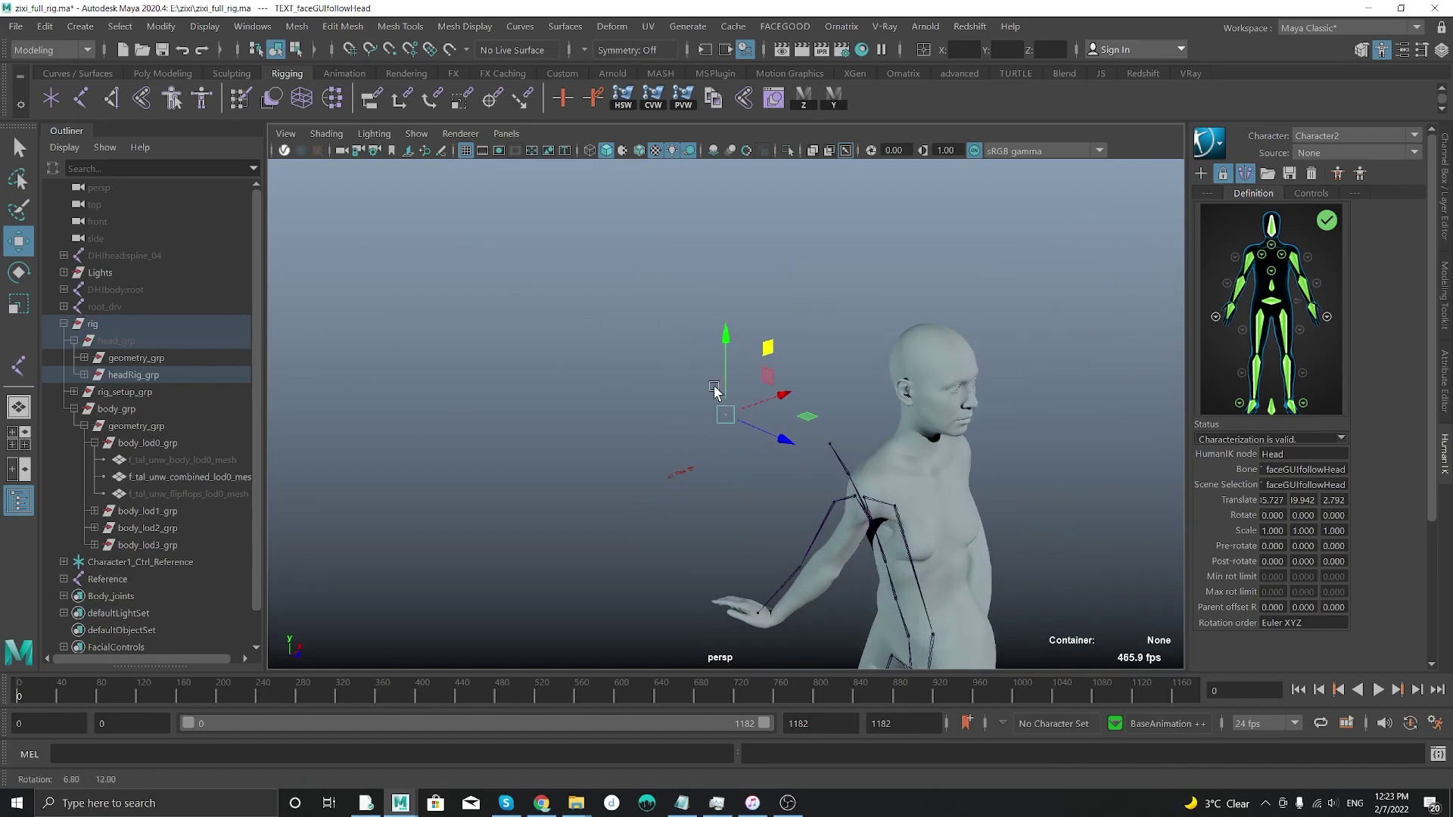
- Inspect which joints are assigned to the Neck and Spine nodes in Character2's skeleton definition
alt+middle_drag(792, 351, 749, 297)
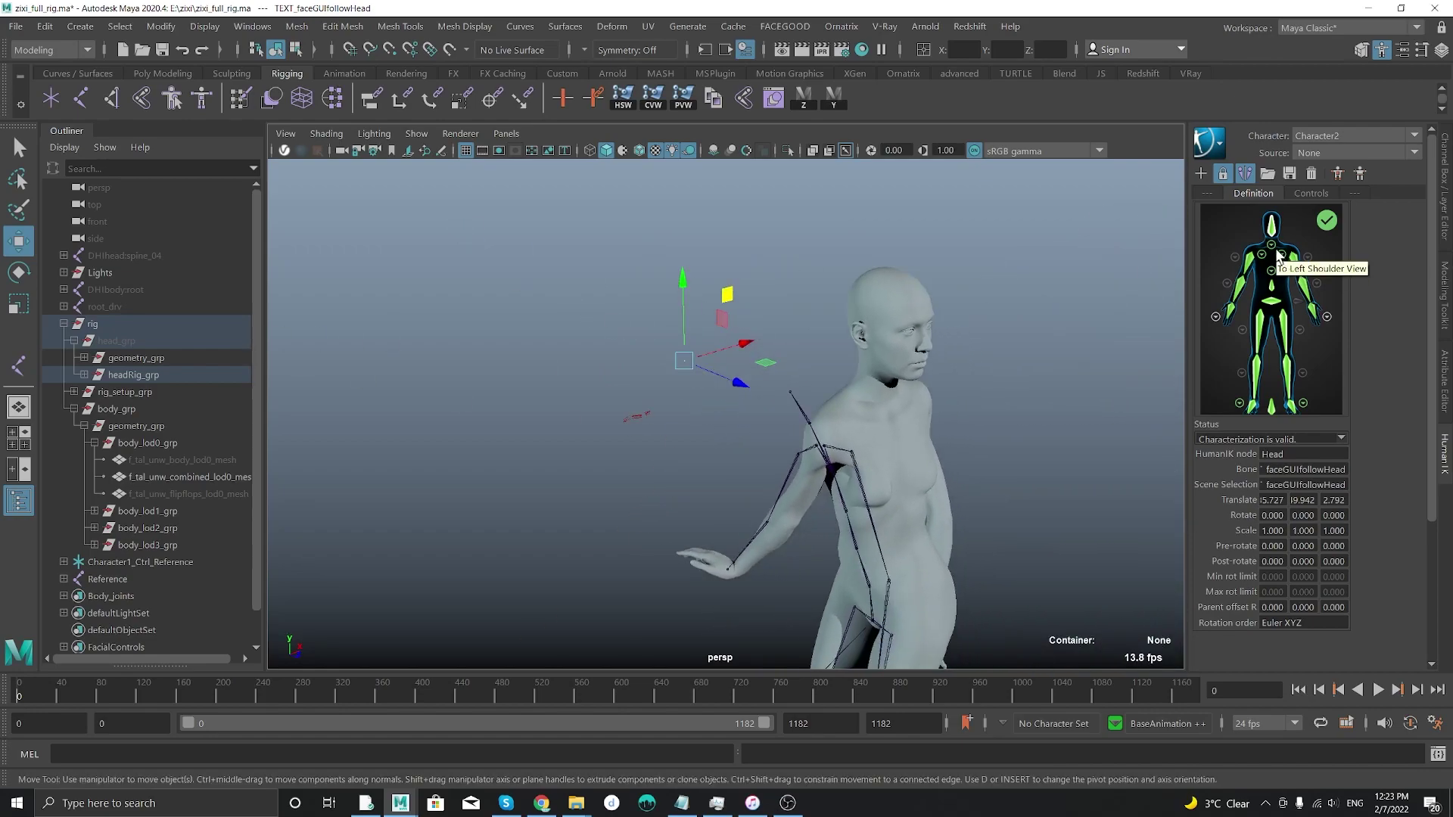
click(1278, 254)
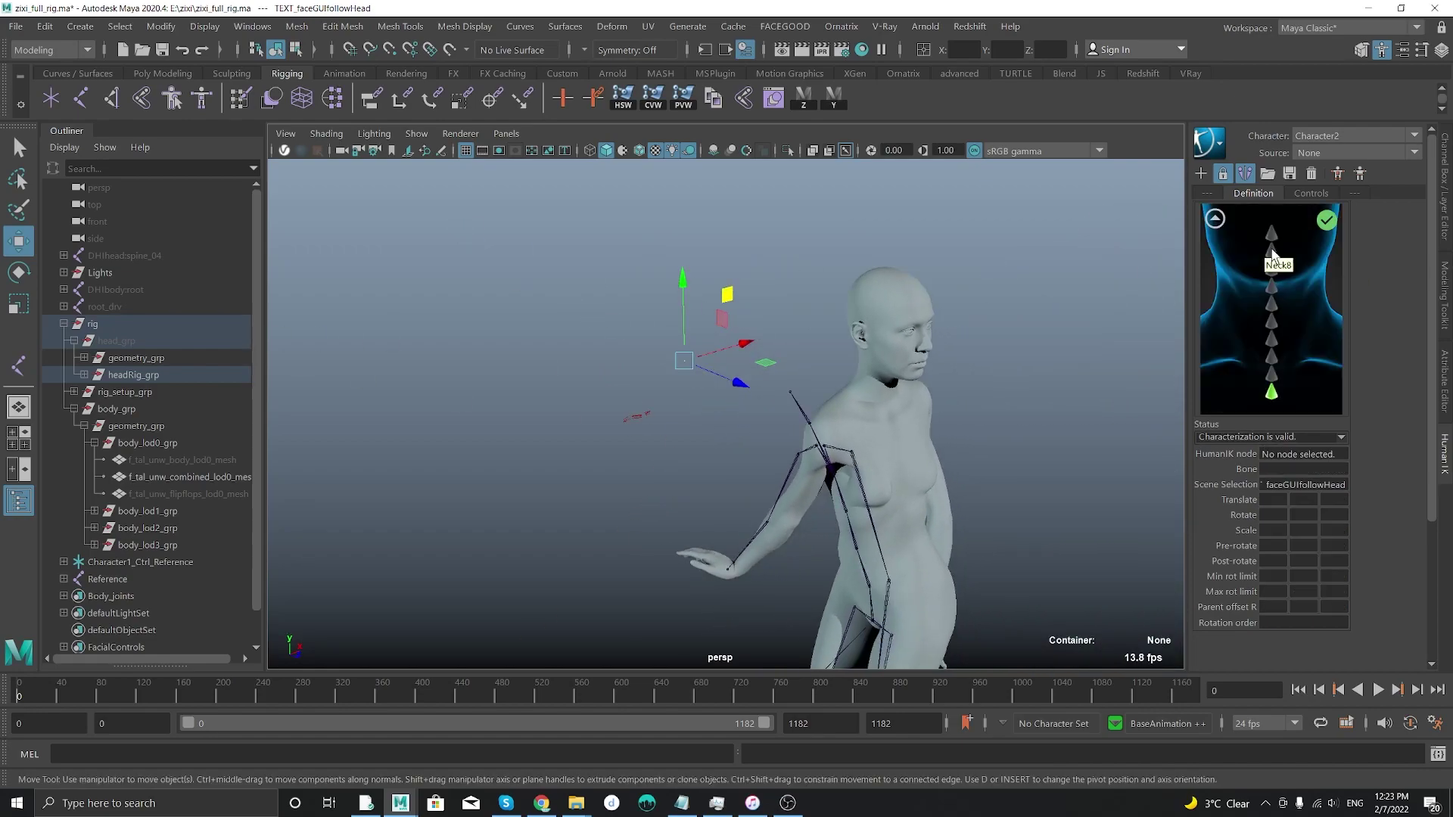
click(1272, 394)
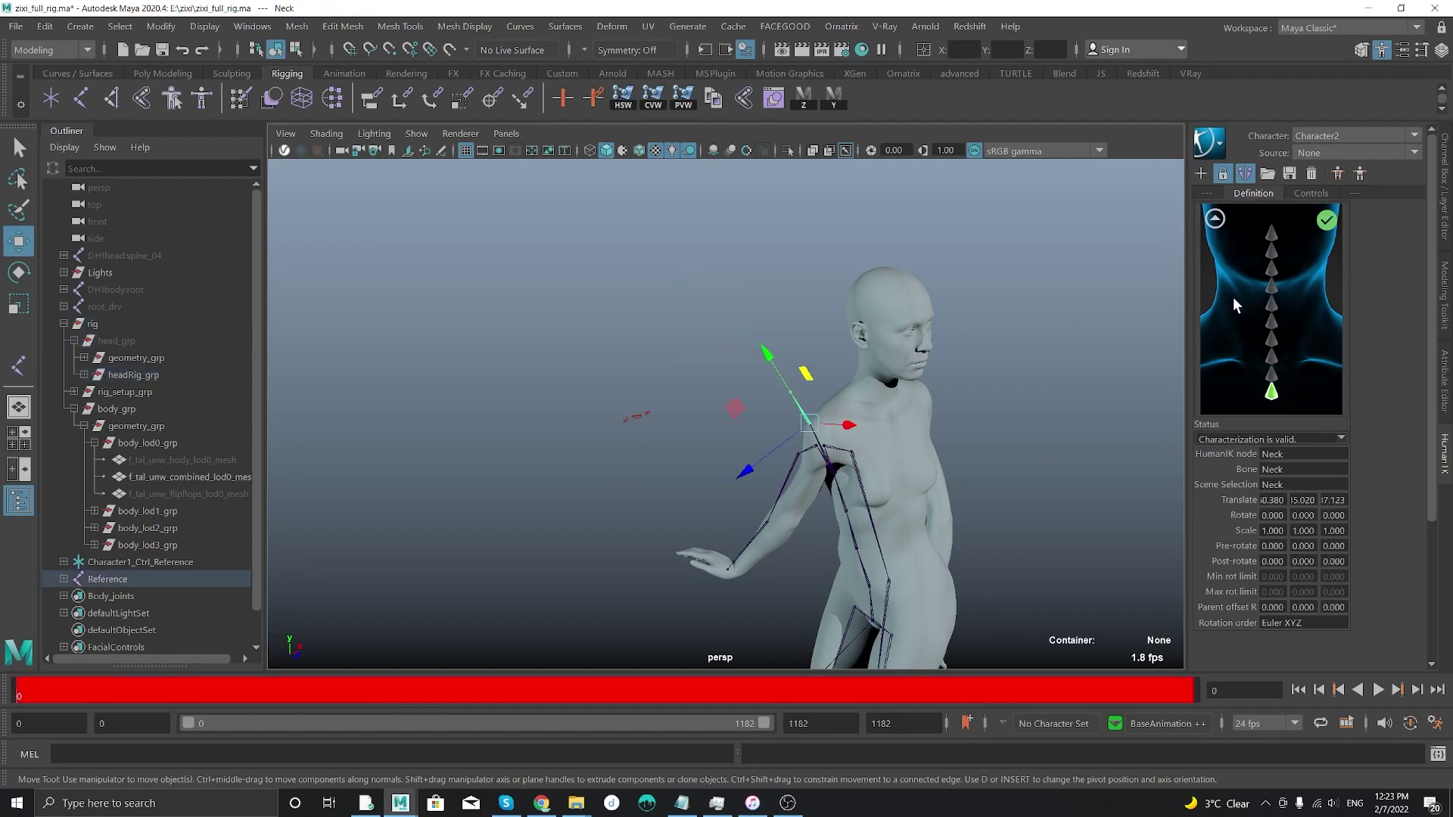
click(1215, 219)
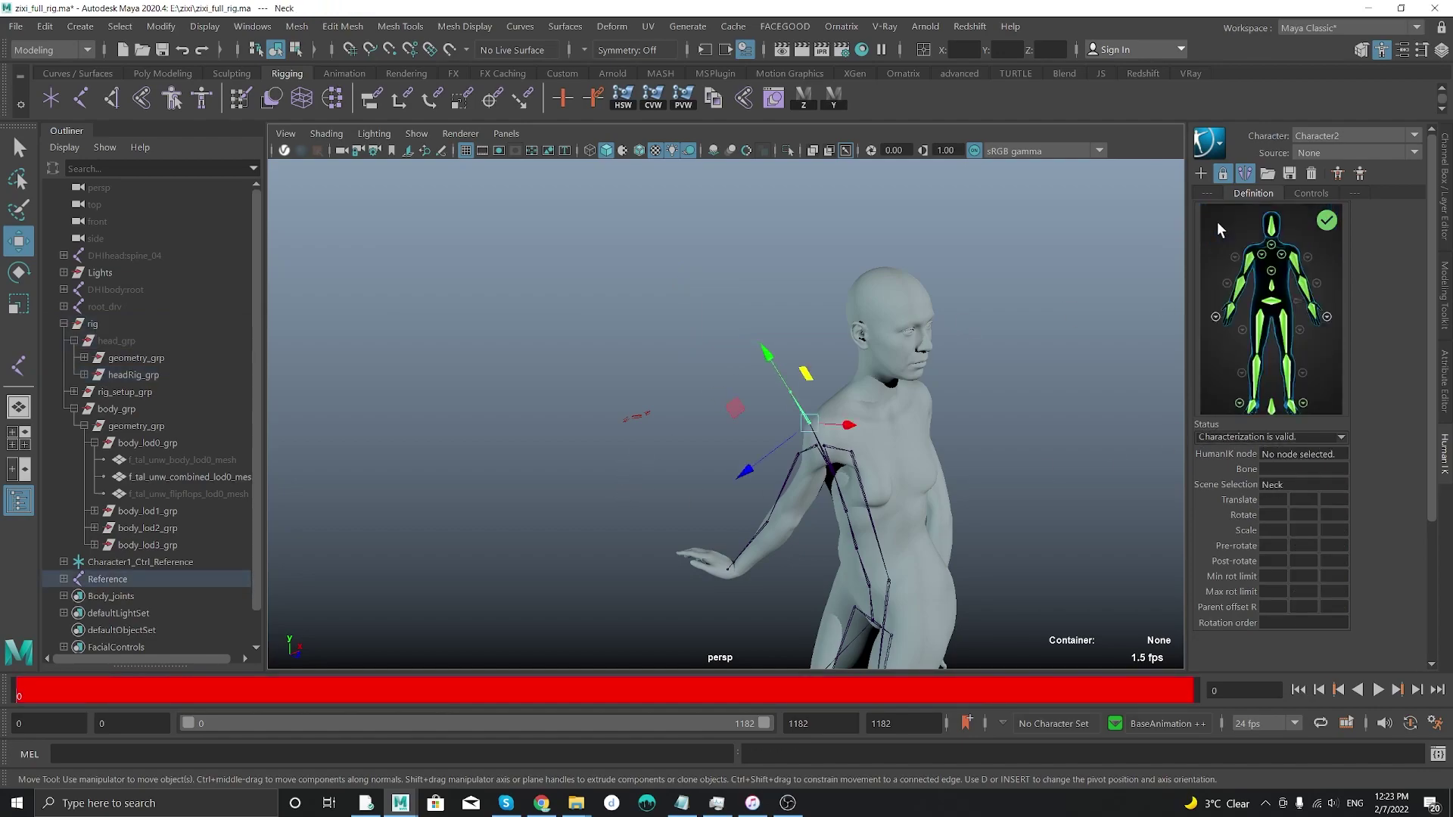
click(1277, 292)
click(1272, 342)
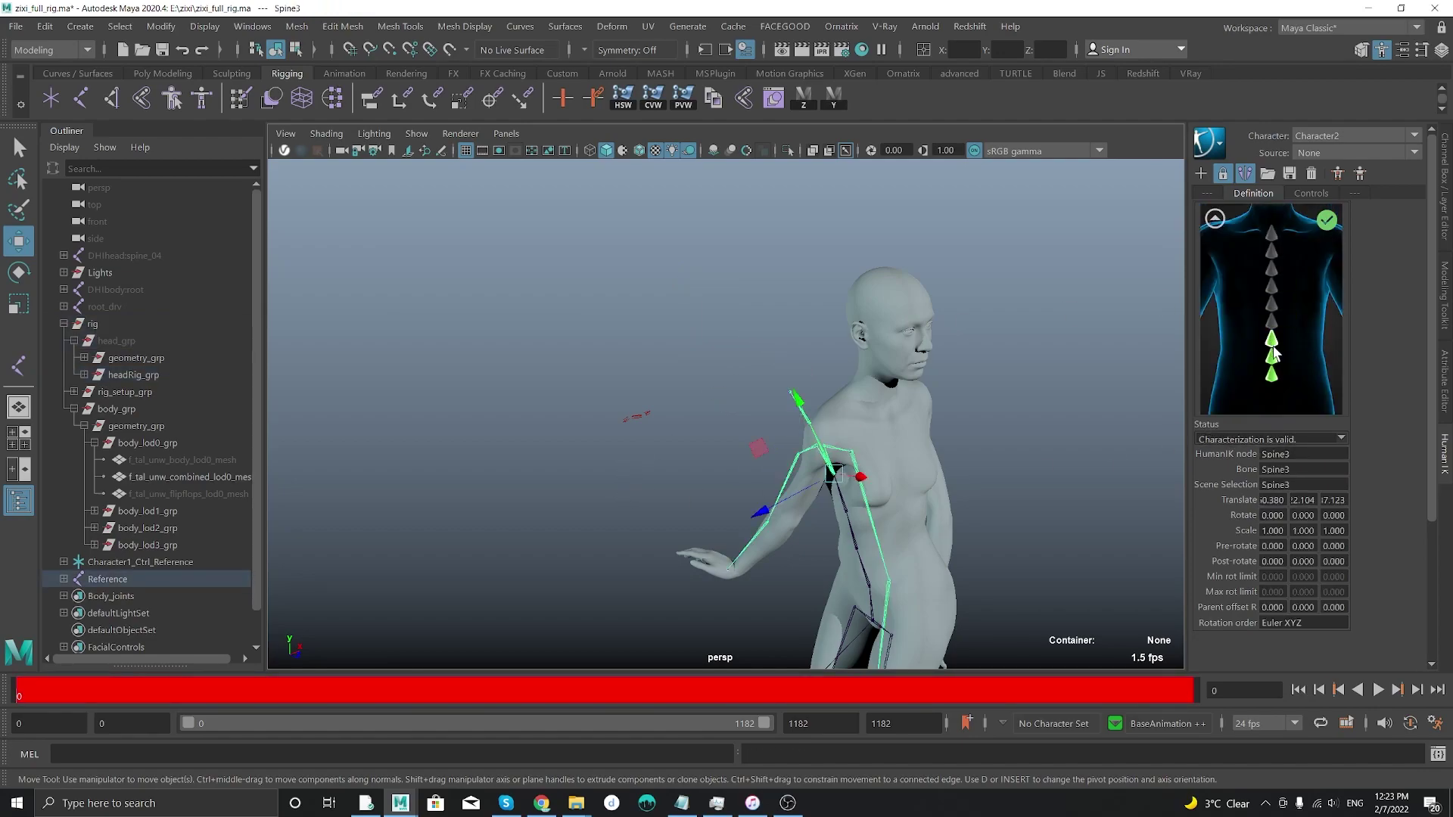
click(1272, 357)
click(1272, 374)
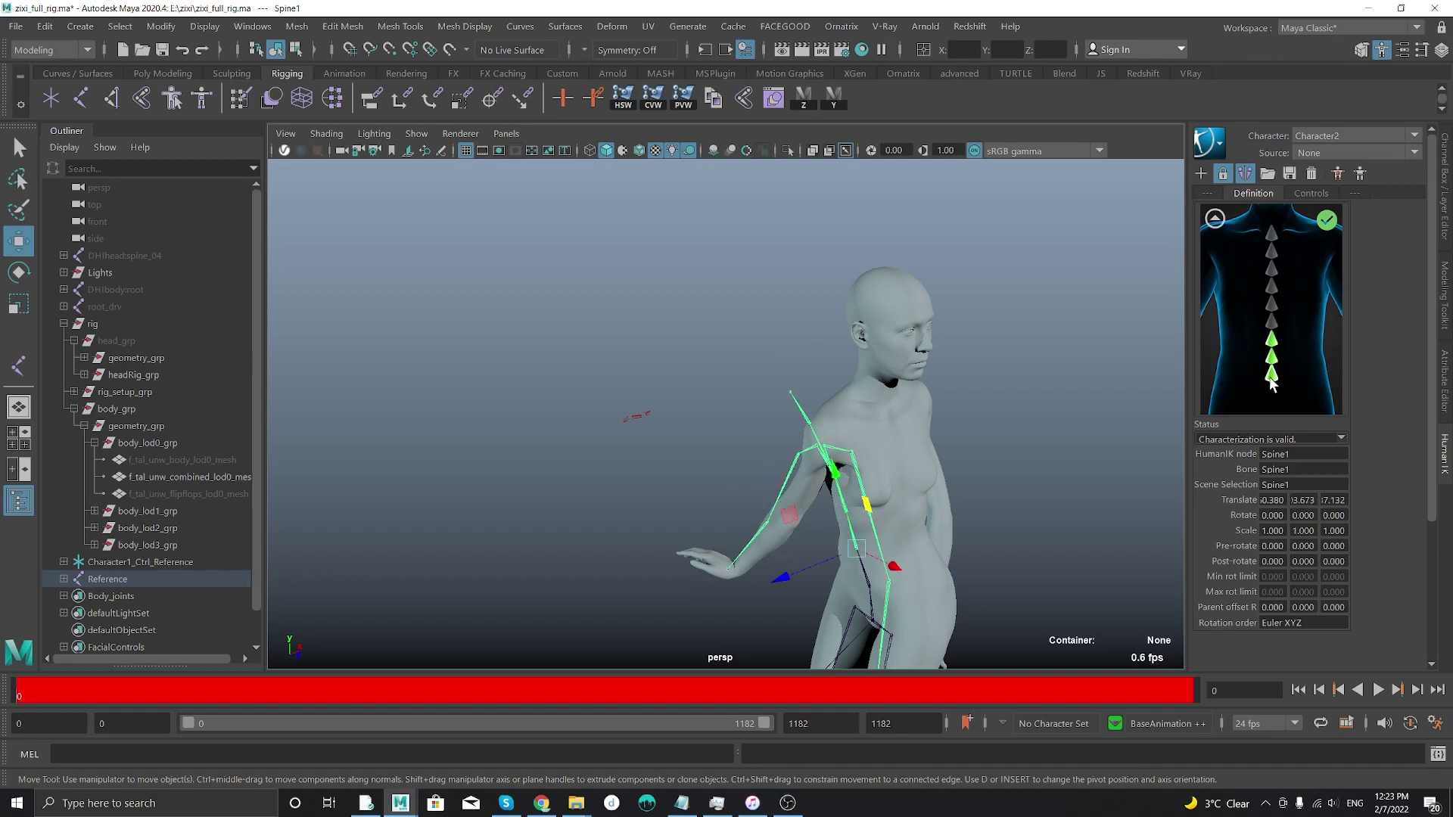
click(1216, 220)
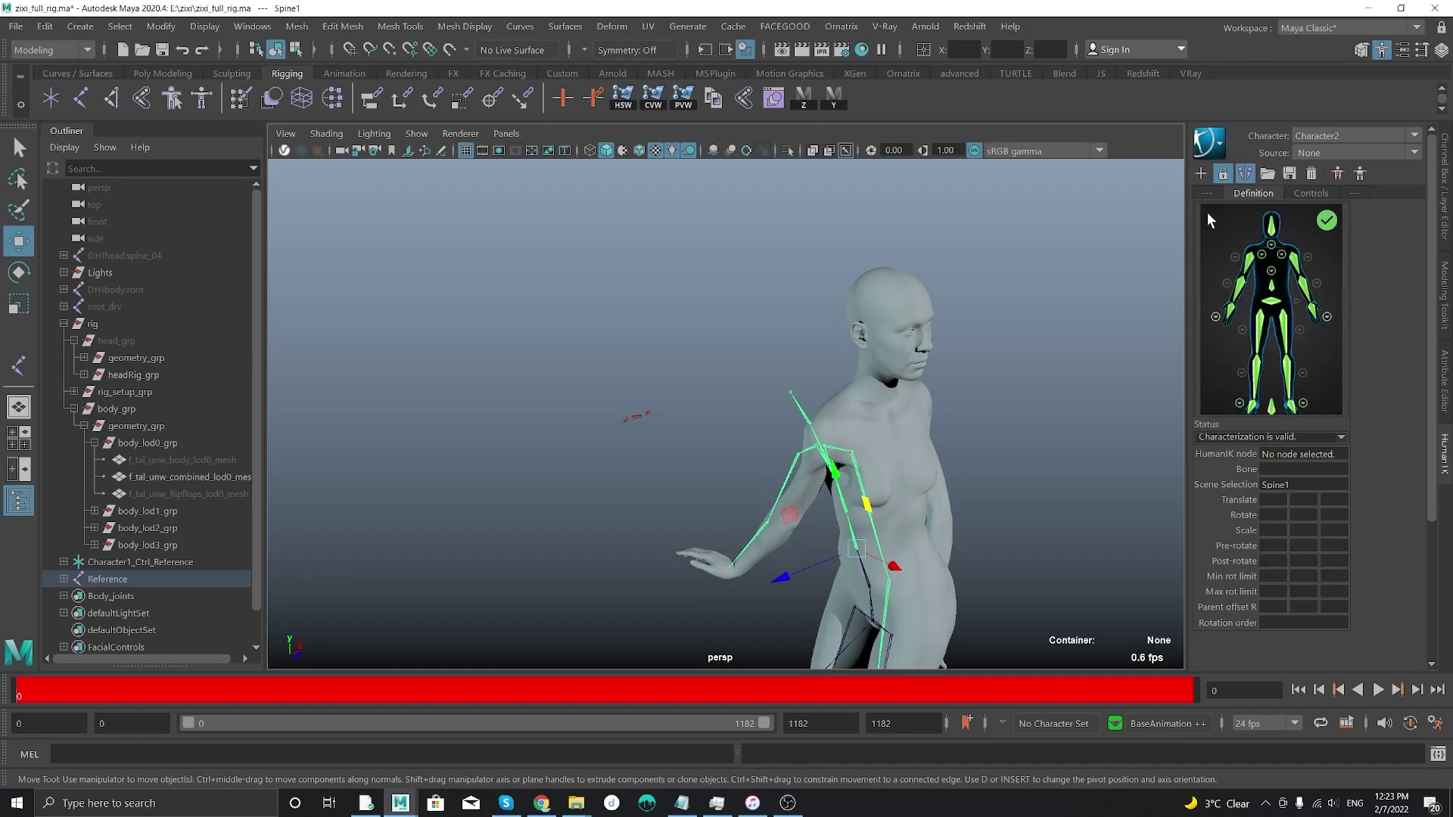
- Locate the object assigned to Character2's Head node inside the headRig_grp hierarchy and widen the Outliner to read its full name
click(1274, 232)
scroll(125, 495, down, 1)
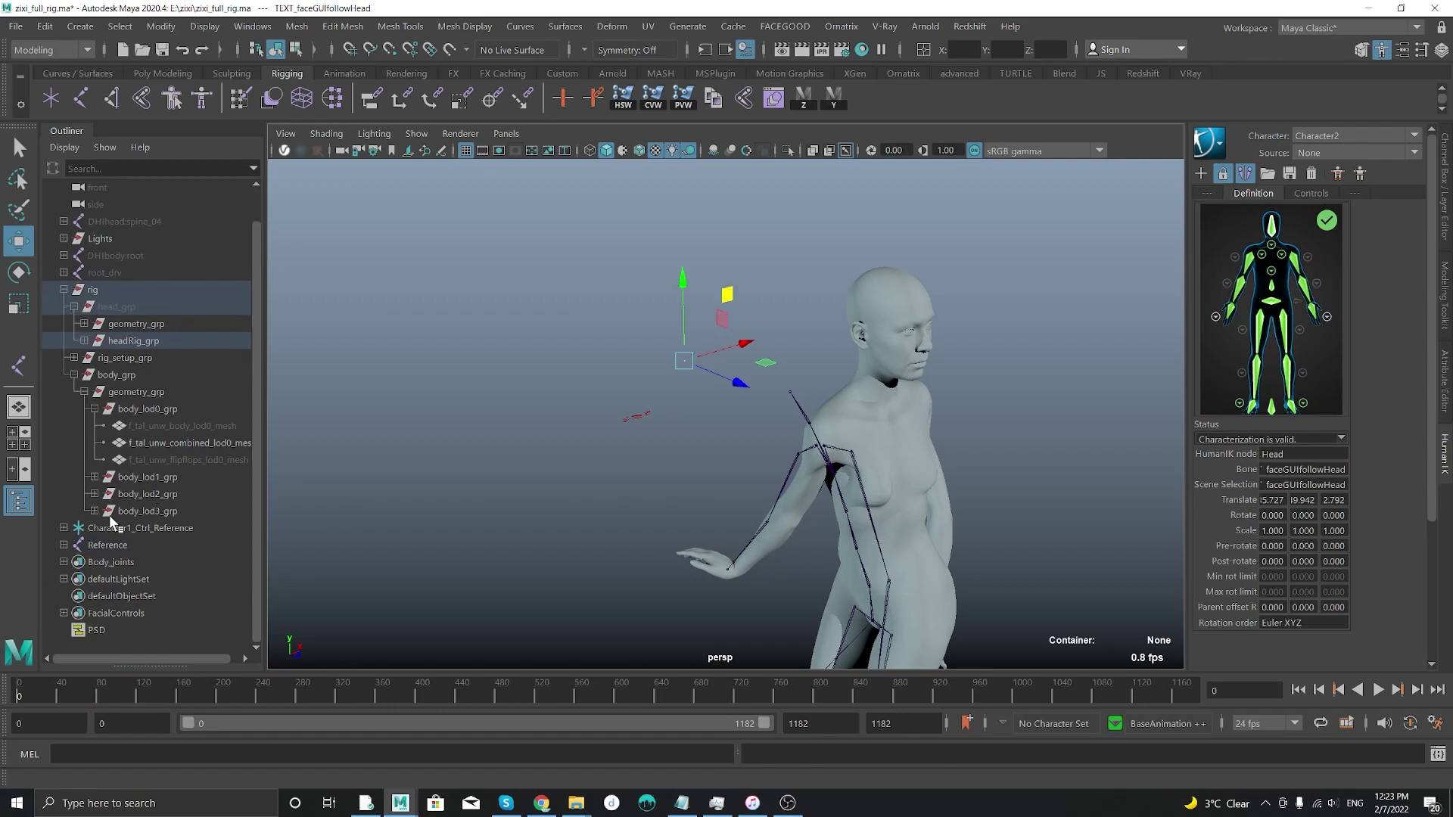
shift+click(84, 341)
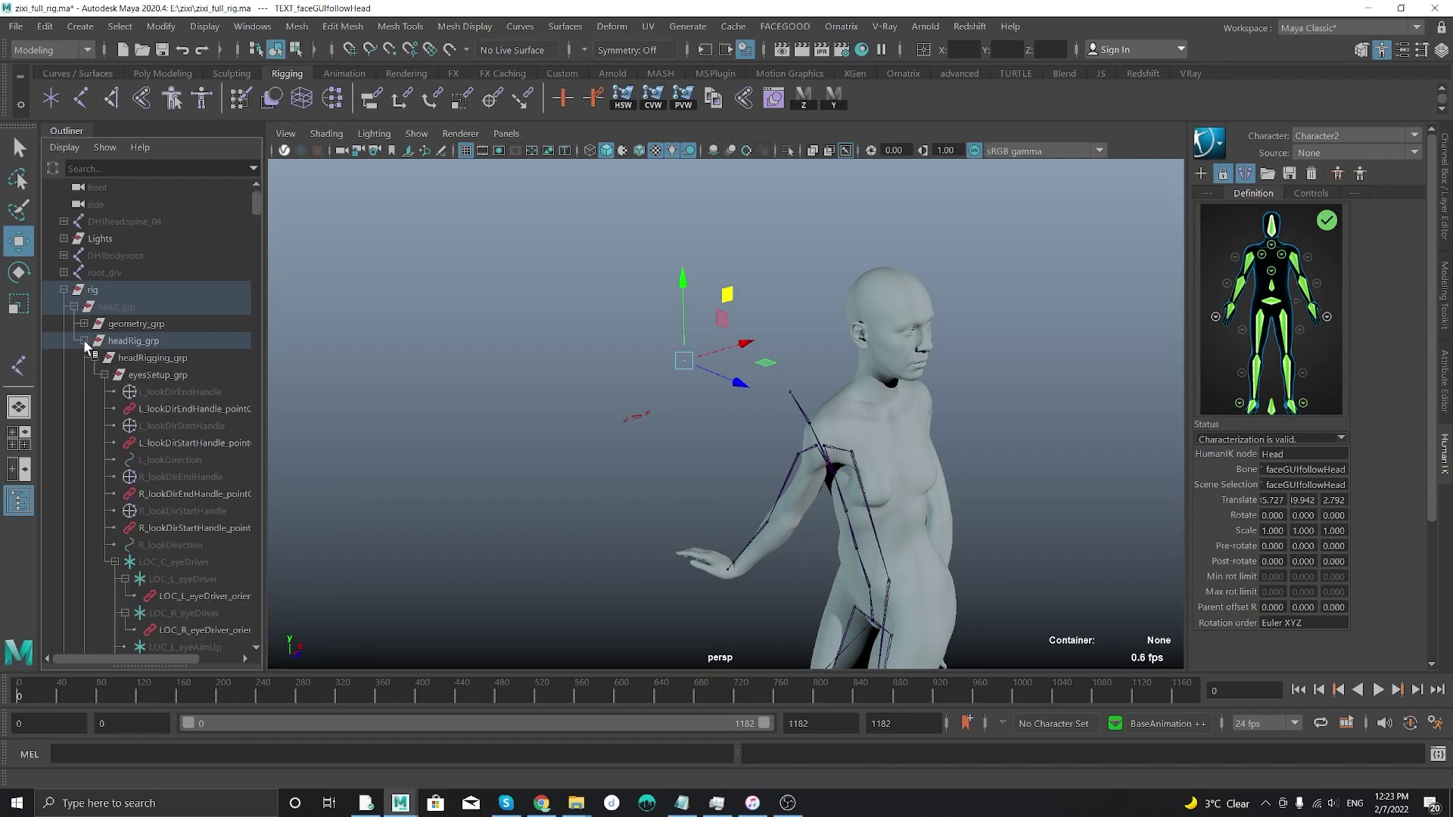
scroll(168, 494, down, 5)
scroll(170, 521, down, 4)
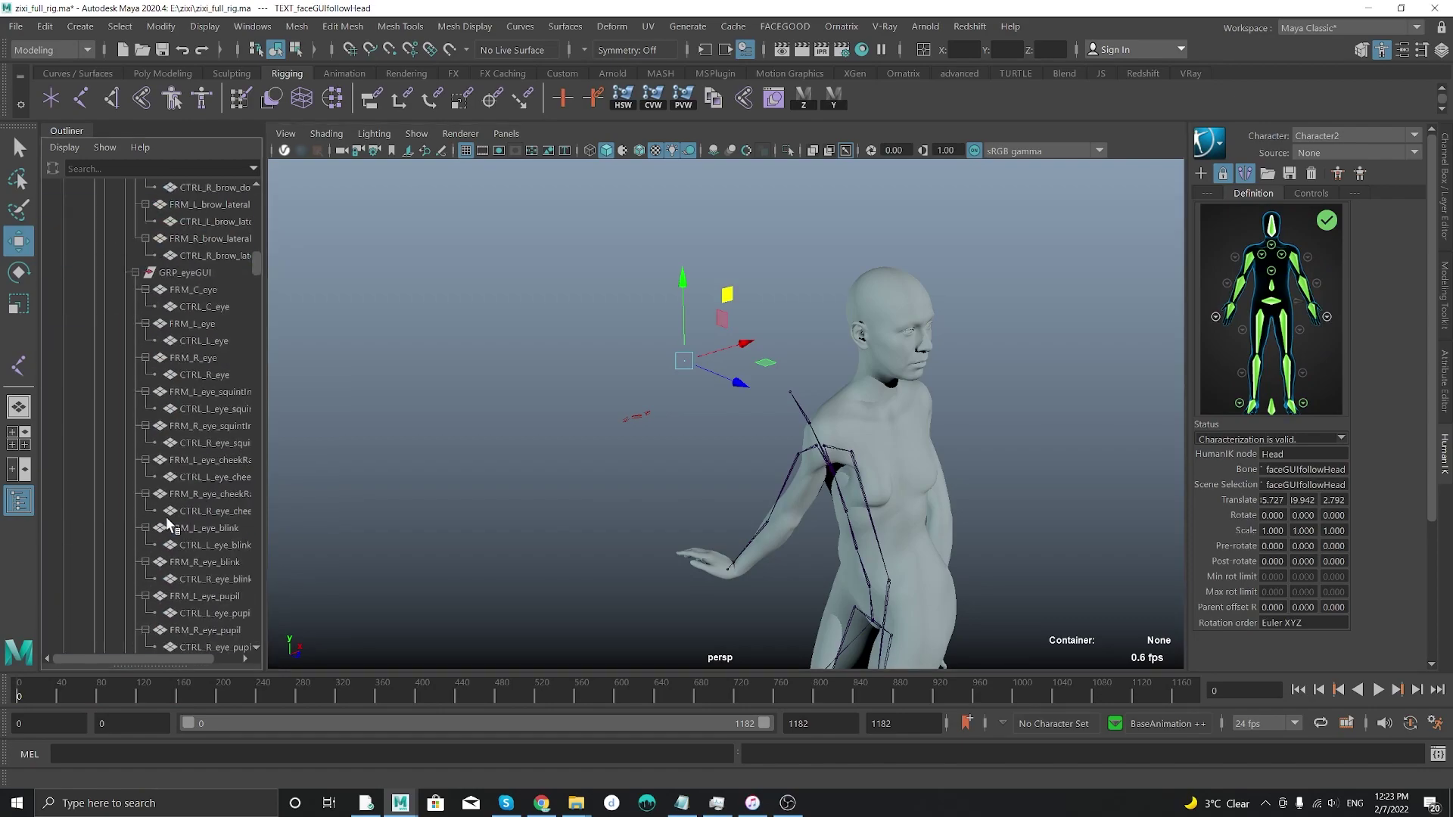
scroll(192, 447, down, 12)
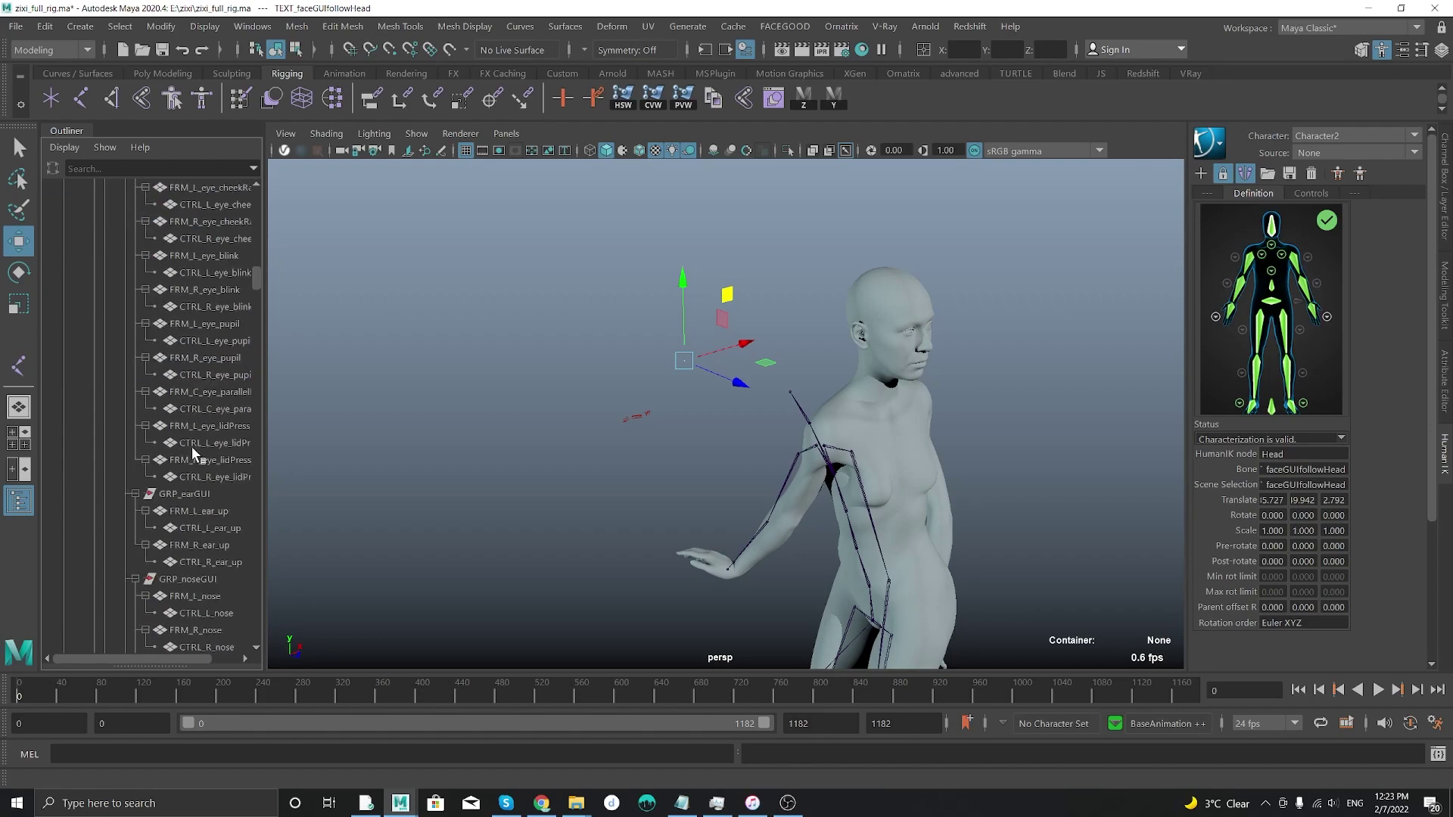
drag(259, 325, 258, 617)
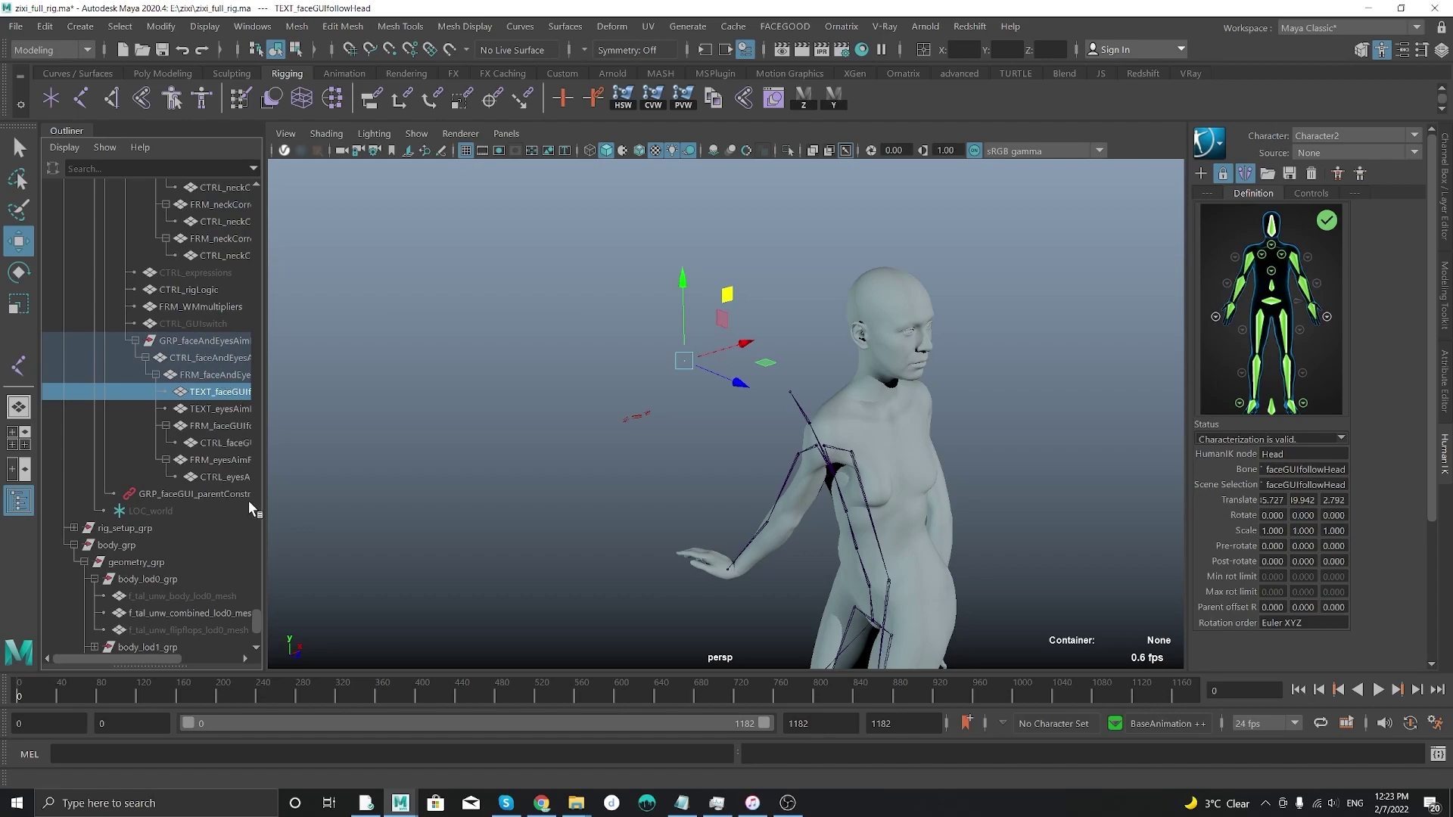
drag(263, 507, 347, 484)
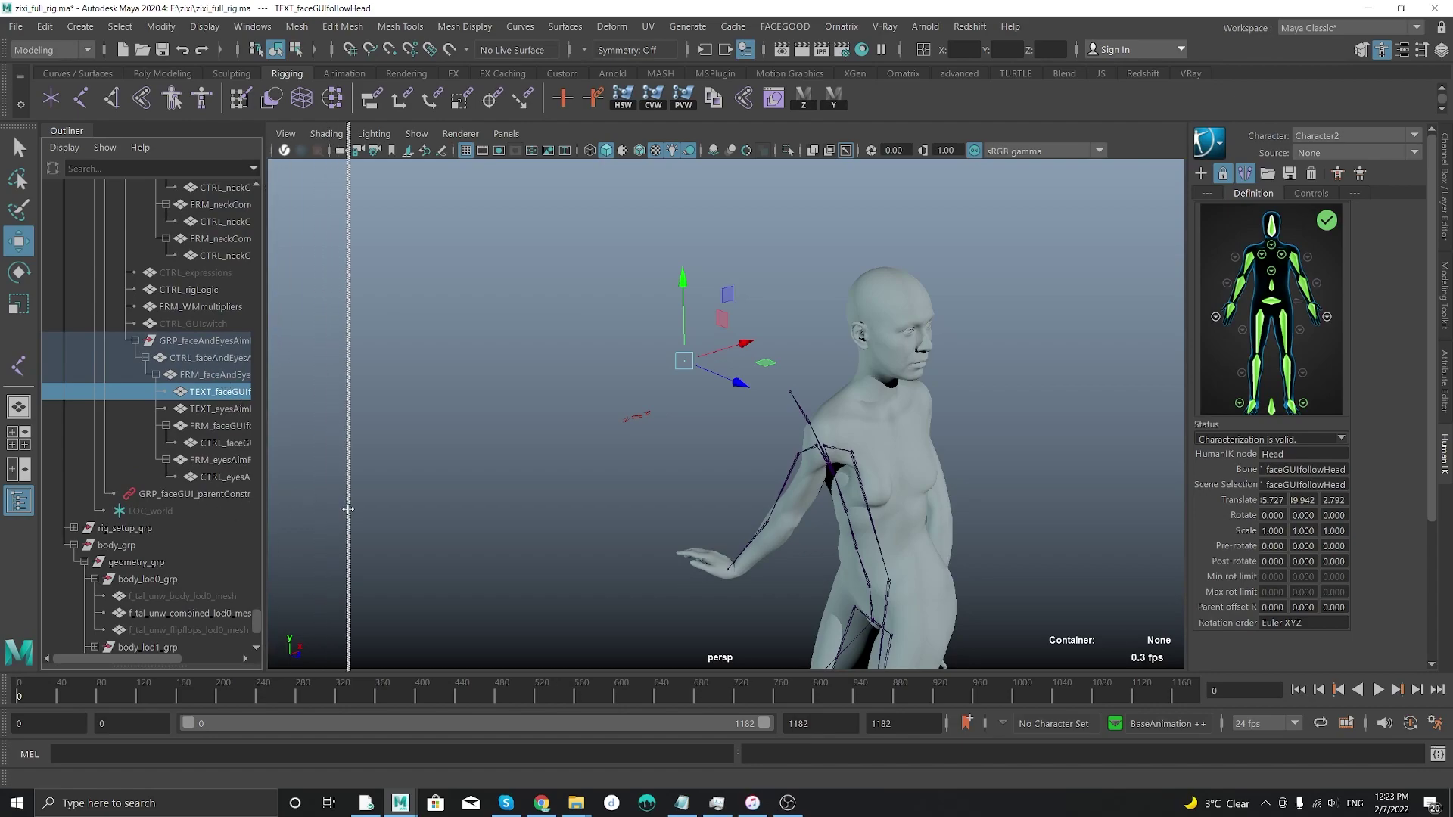
- Select the Reference root of the imported animation skeleton and delete it with its whole hierarchy
alt+drag(367, 630, 948, 522)
alt+right_drag(948, 522, 804, 433)
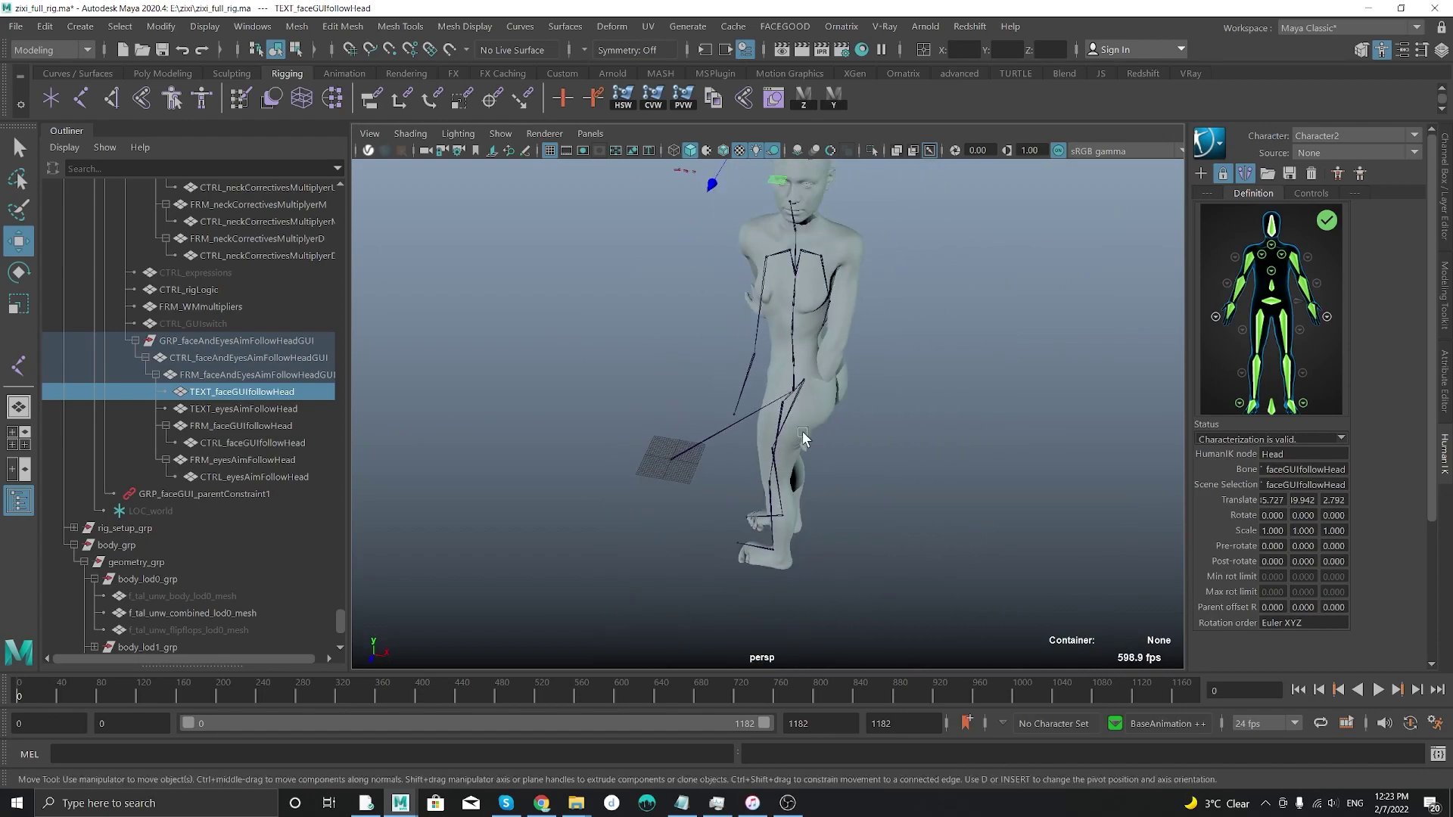
alt+drag(805, 433, 635, 427)
click(740, 421)
click(607, 435)
scroll(168, 582, down, 4)
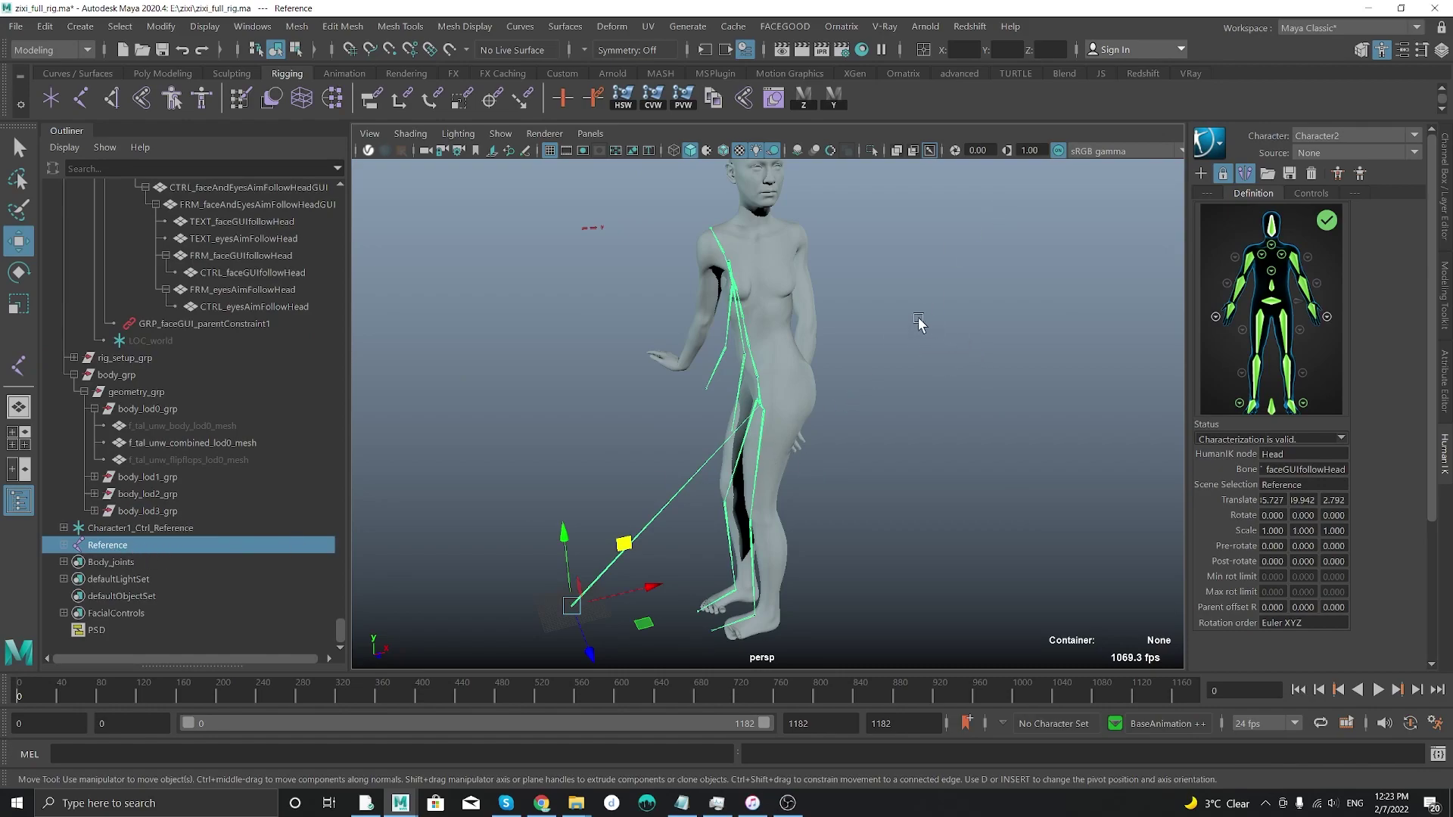
alt+middle_drag(918, 322, 952, 414)
alt+right_drag(934, 434, 805, 501)
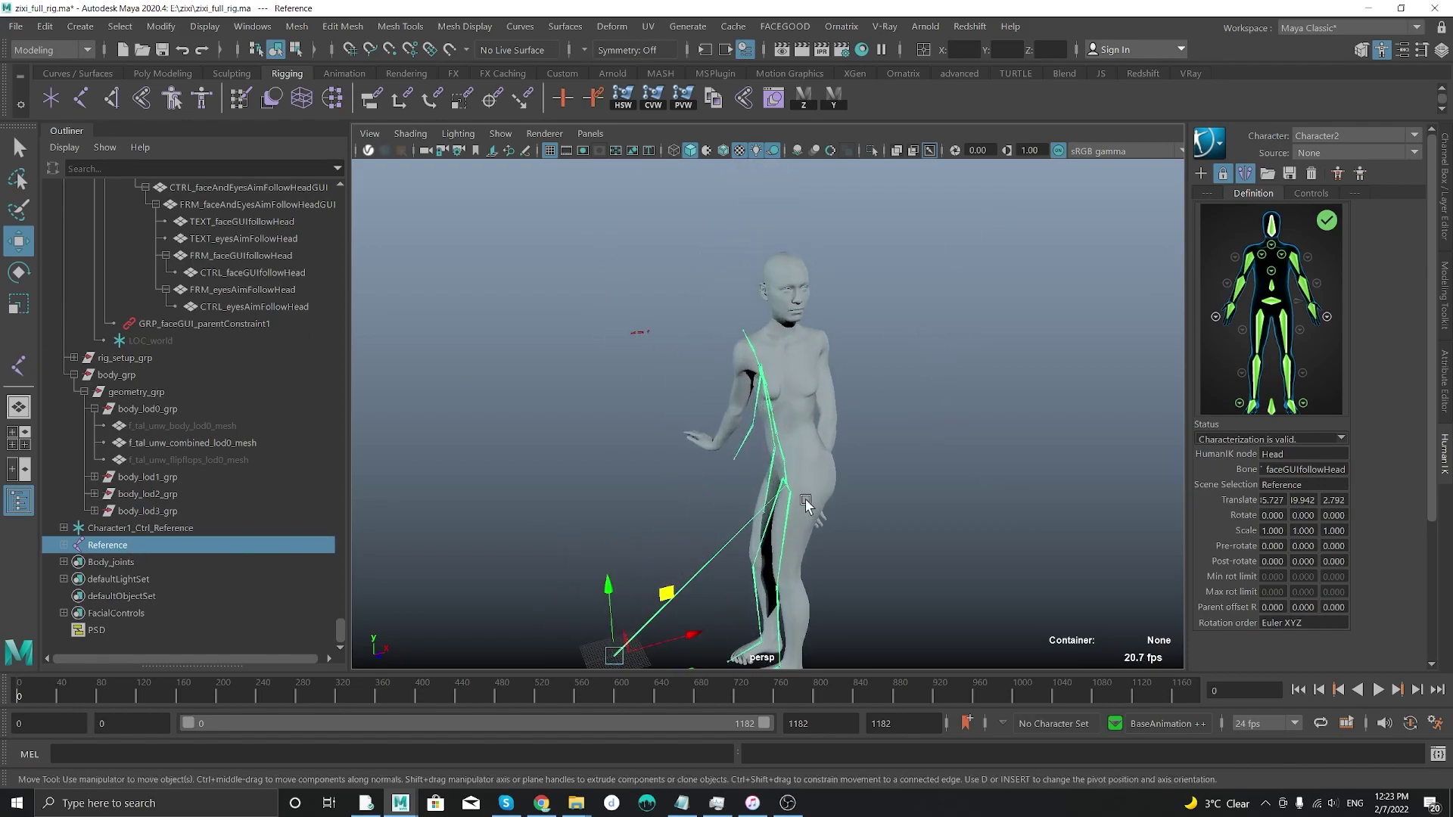
alt+drag(755, 484, 610, 425)
key(Delete)
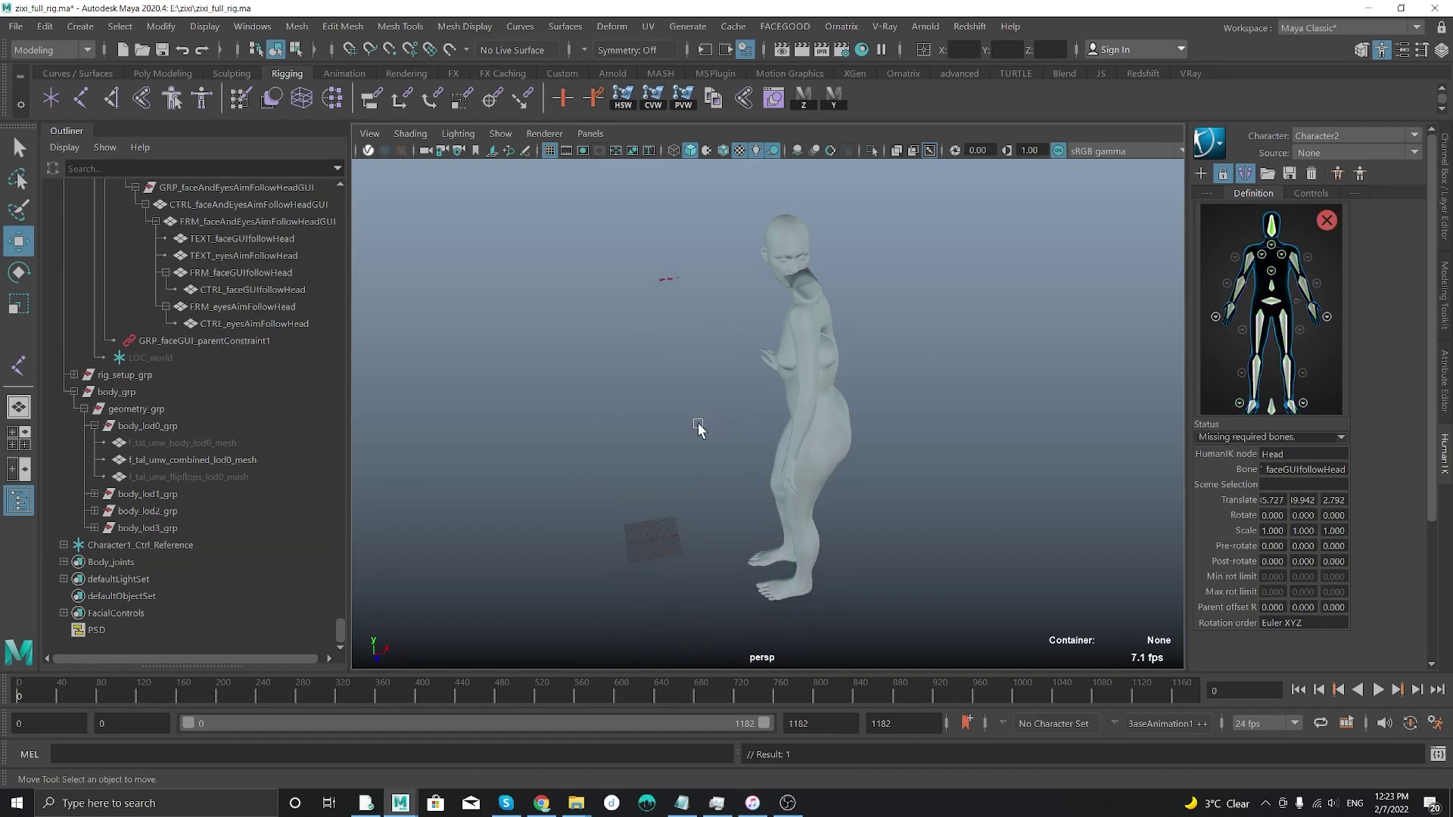
- Delete the HumanIK skeleton definition of Character2 from the scene
click(756, 277)
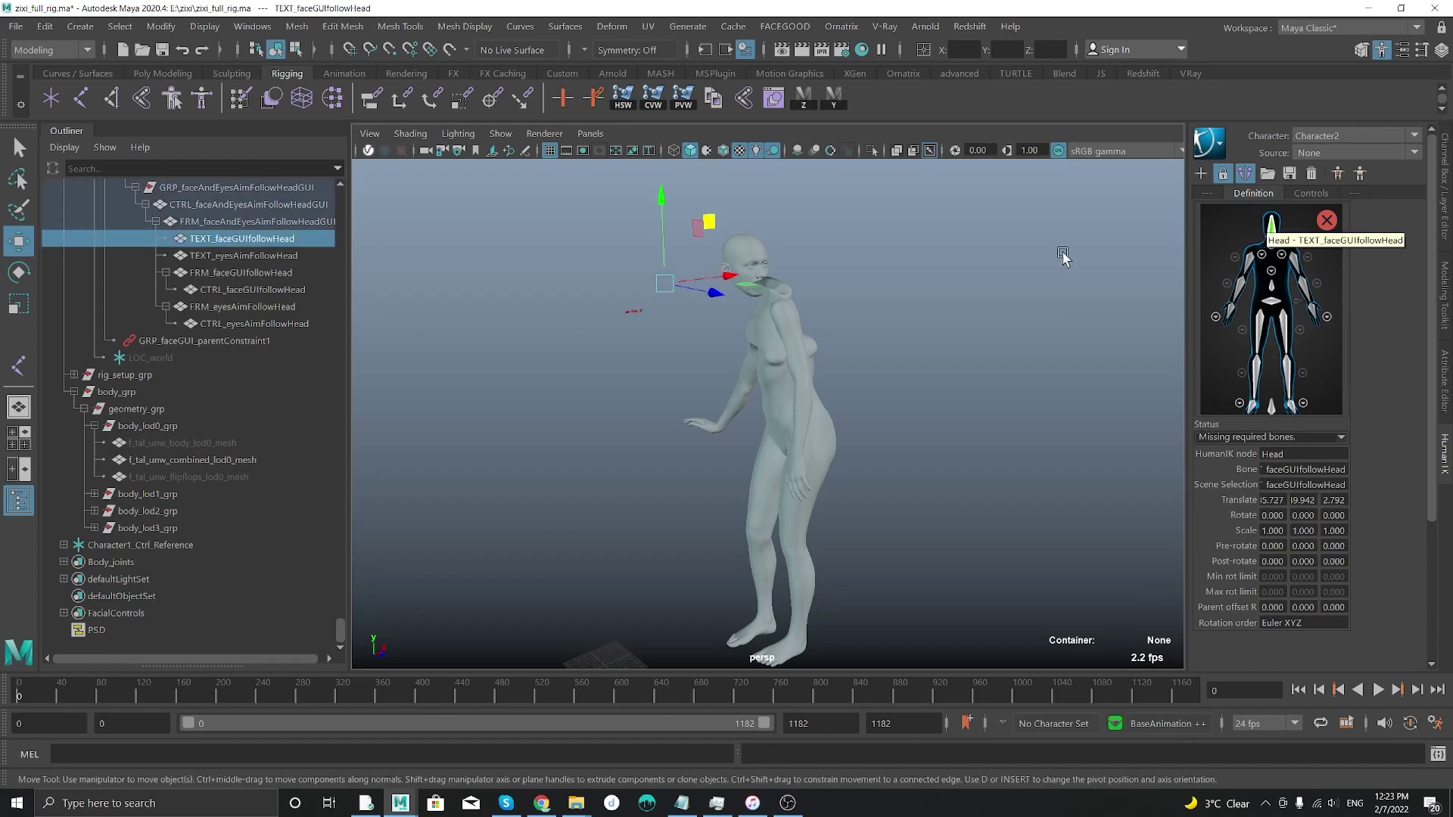
alt+middle_drag(755, 277, 766, 312)
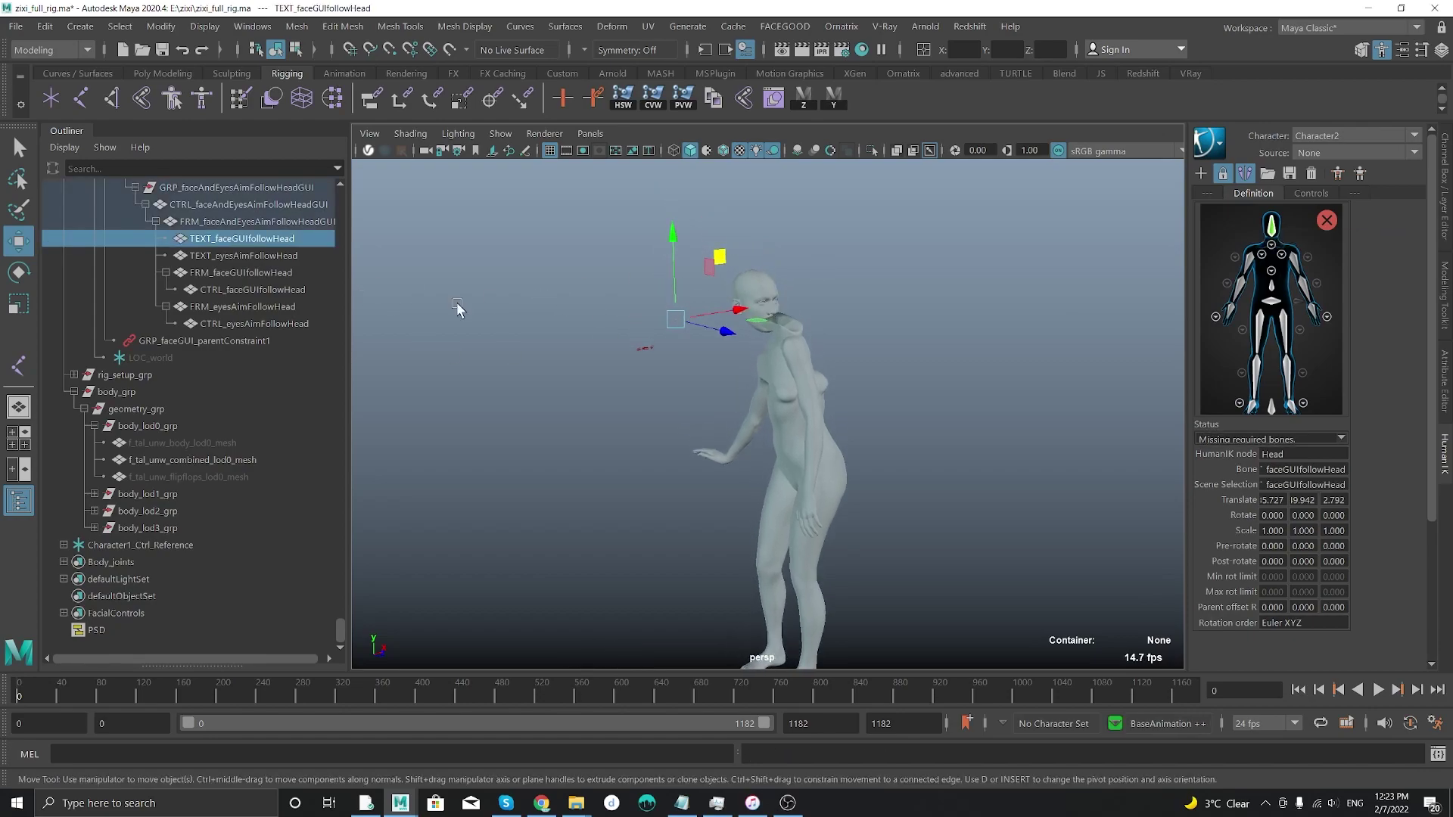
click(1333, 151)
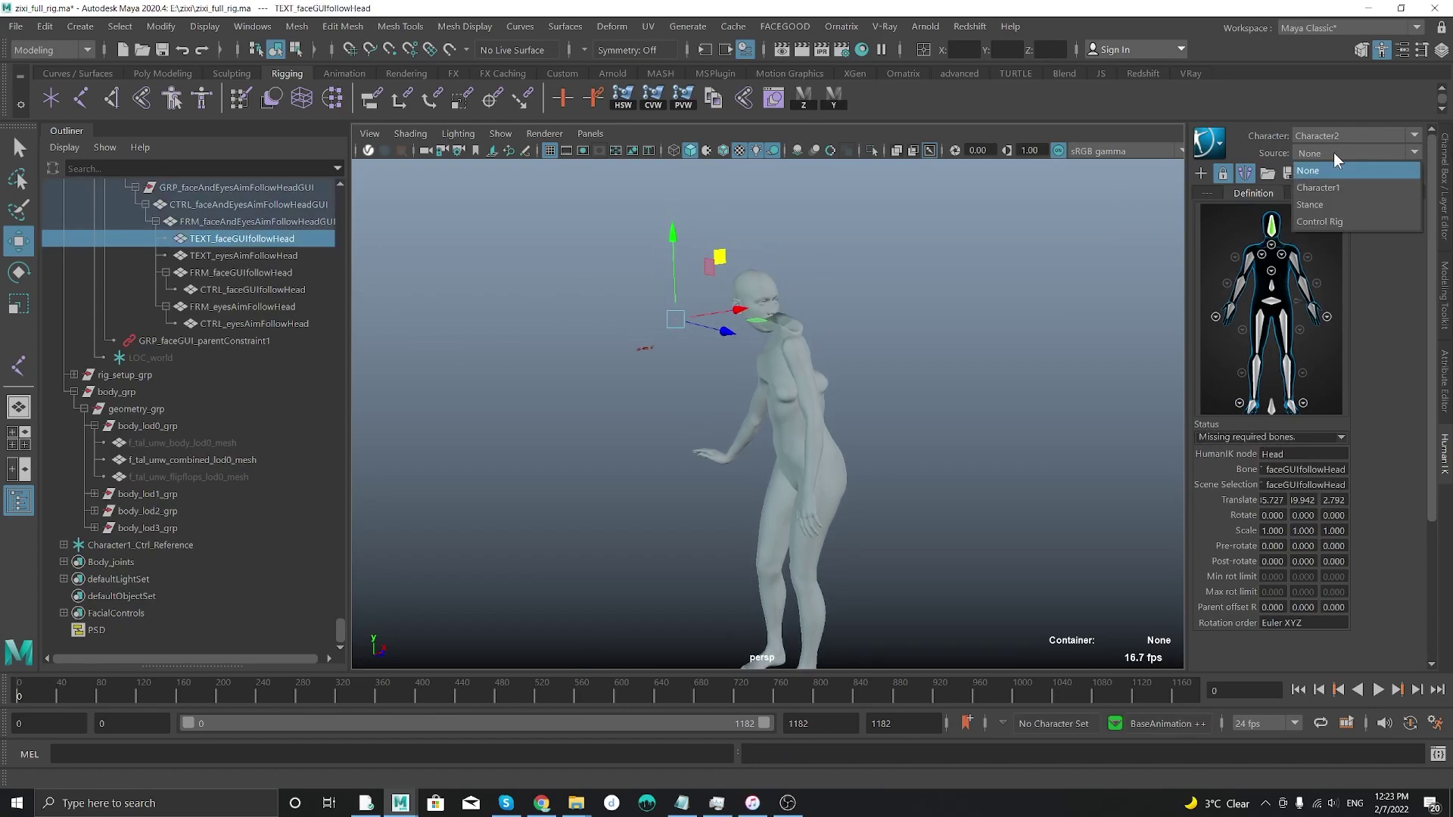
click(1334, 152)
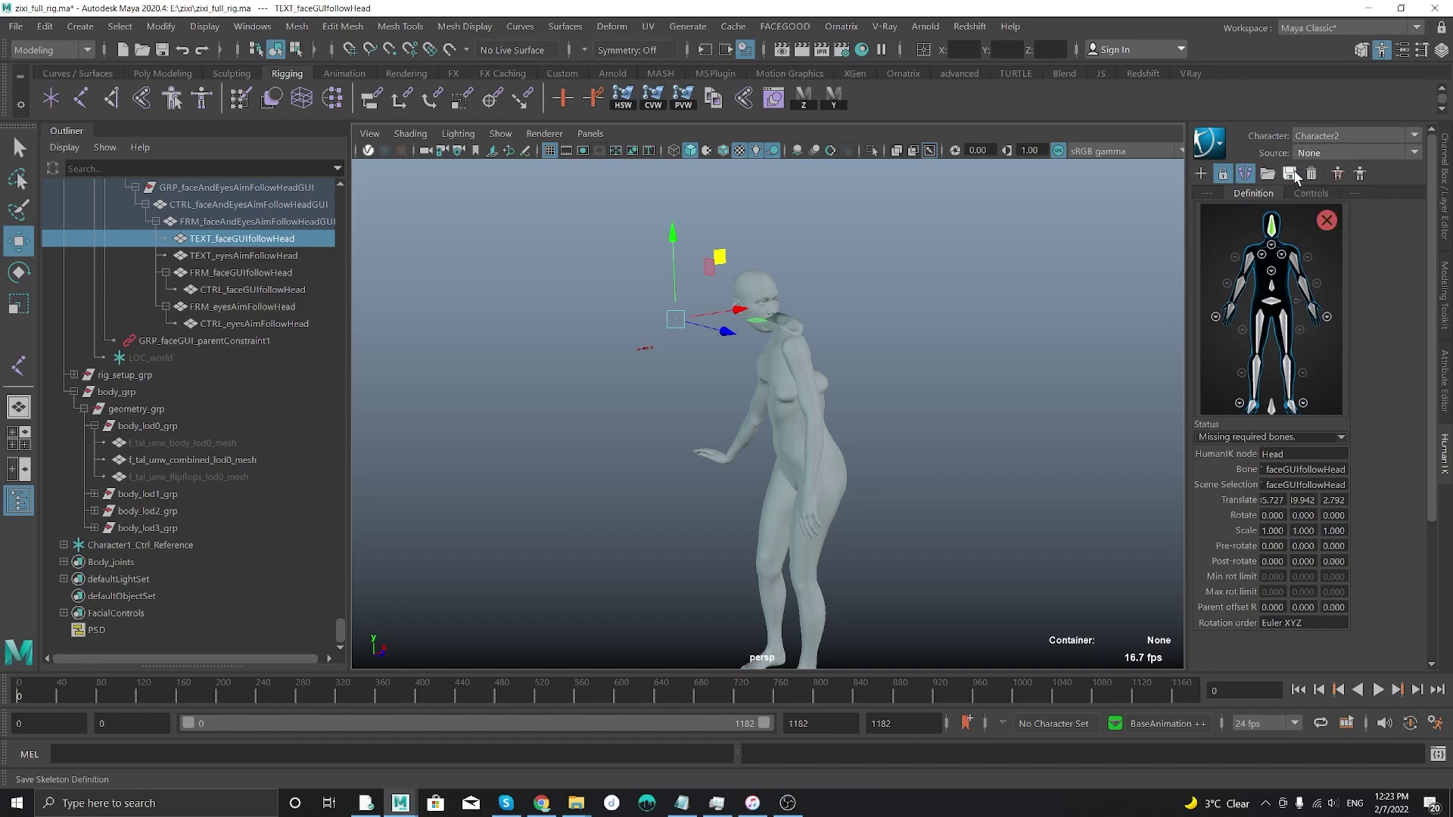
click(1311, 174)
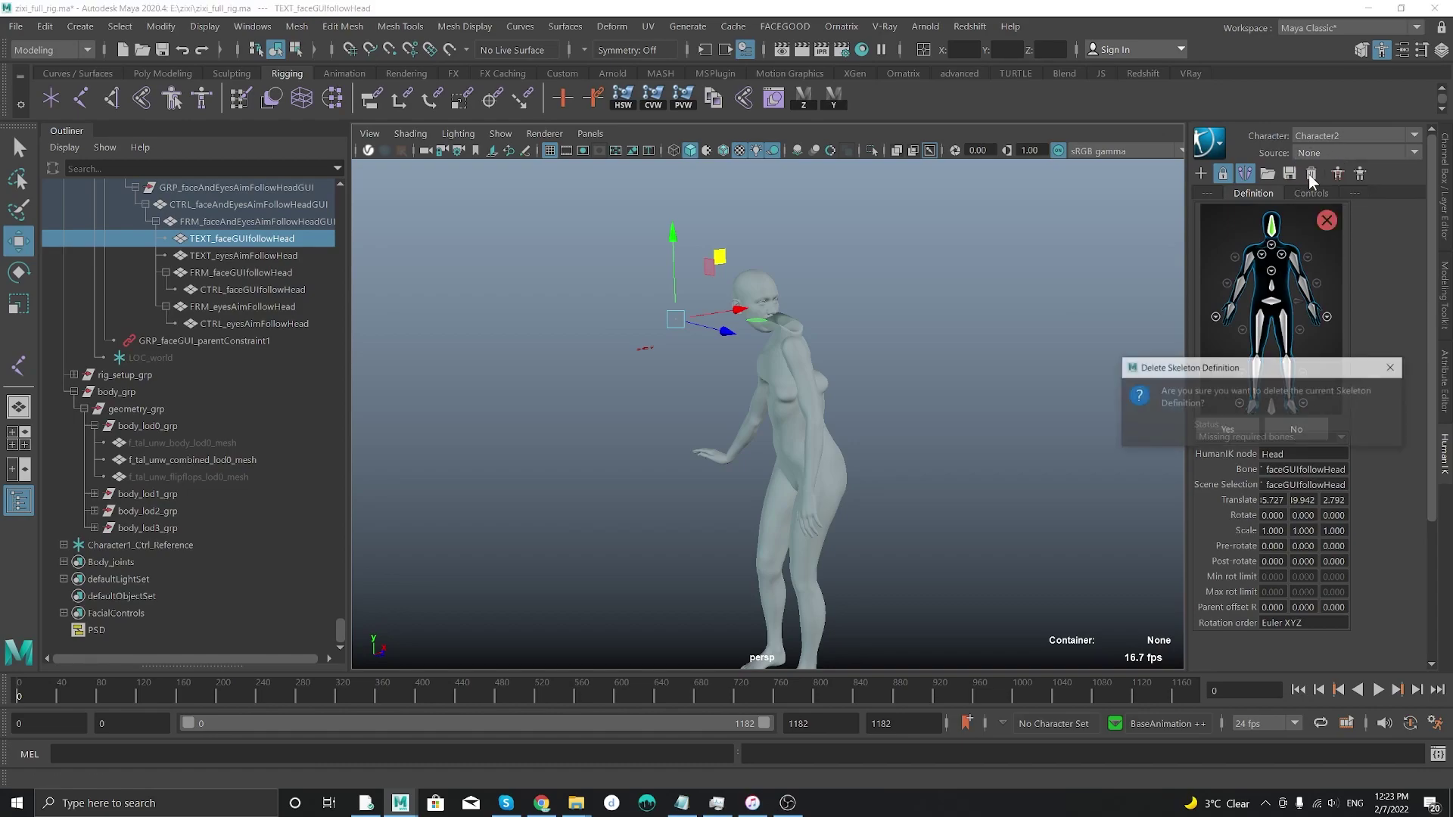
click(1228, 430)
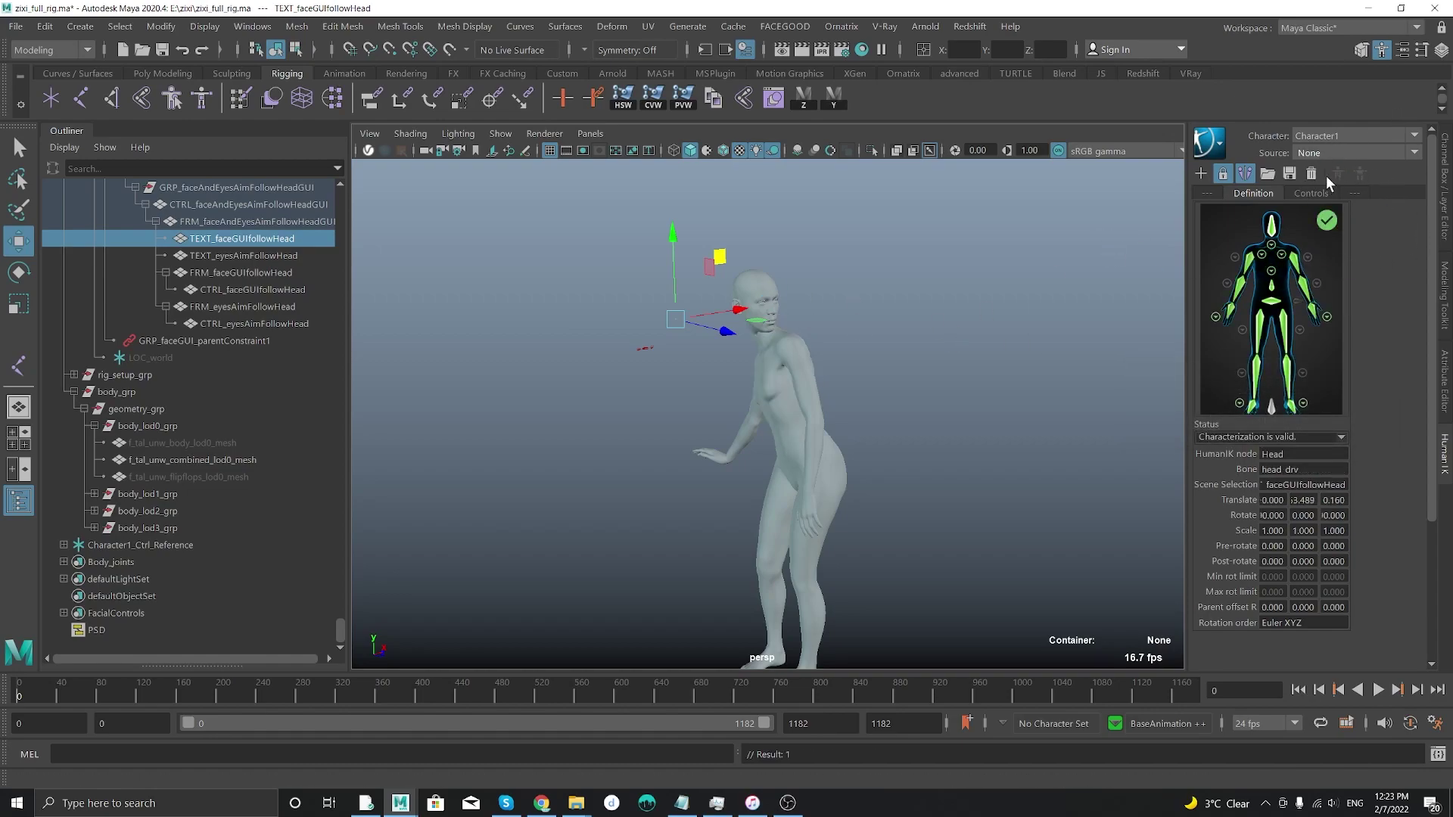
- Set the source of Character1 to Stance and clear the object selection
click(1332, 153)
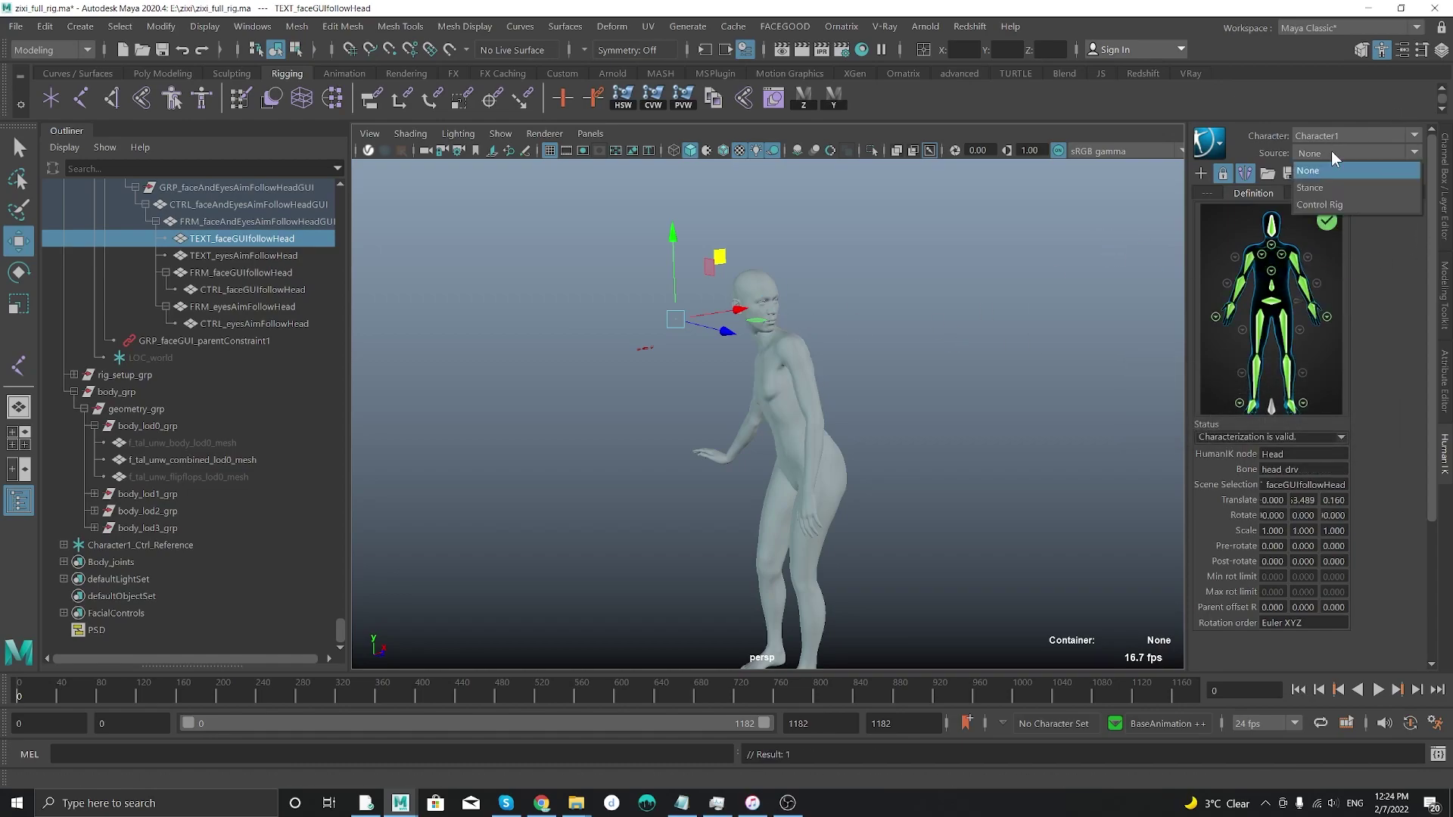
click(1330, 204)
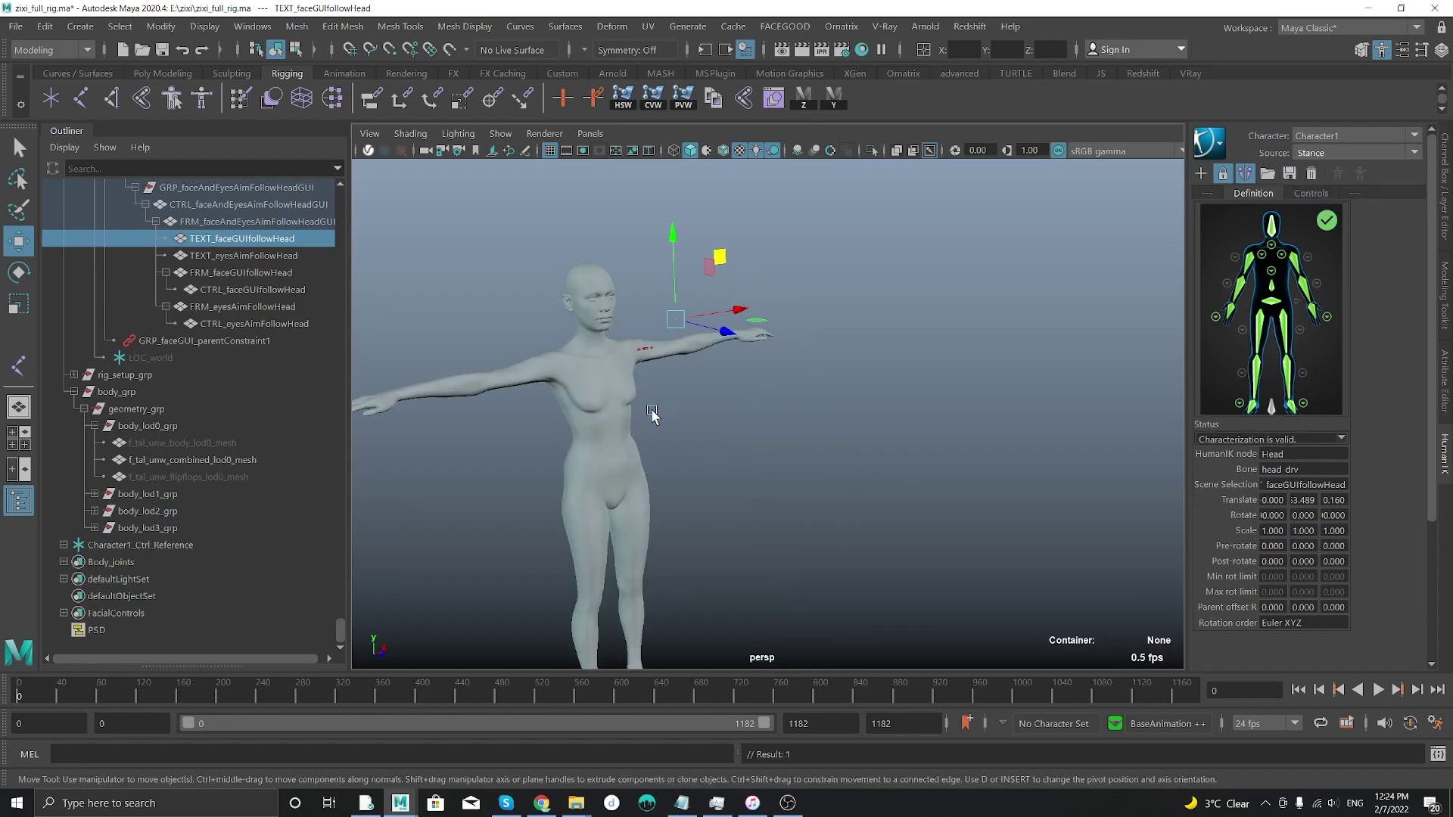
click(536, 424)
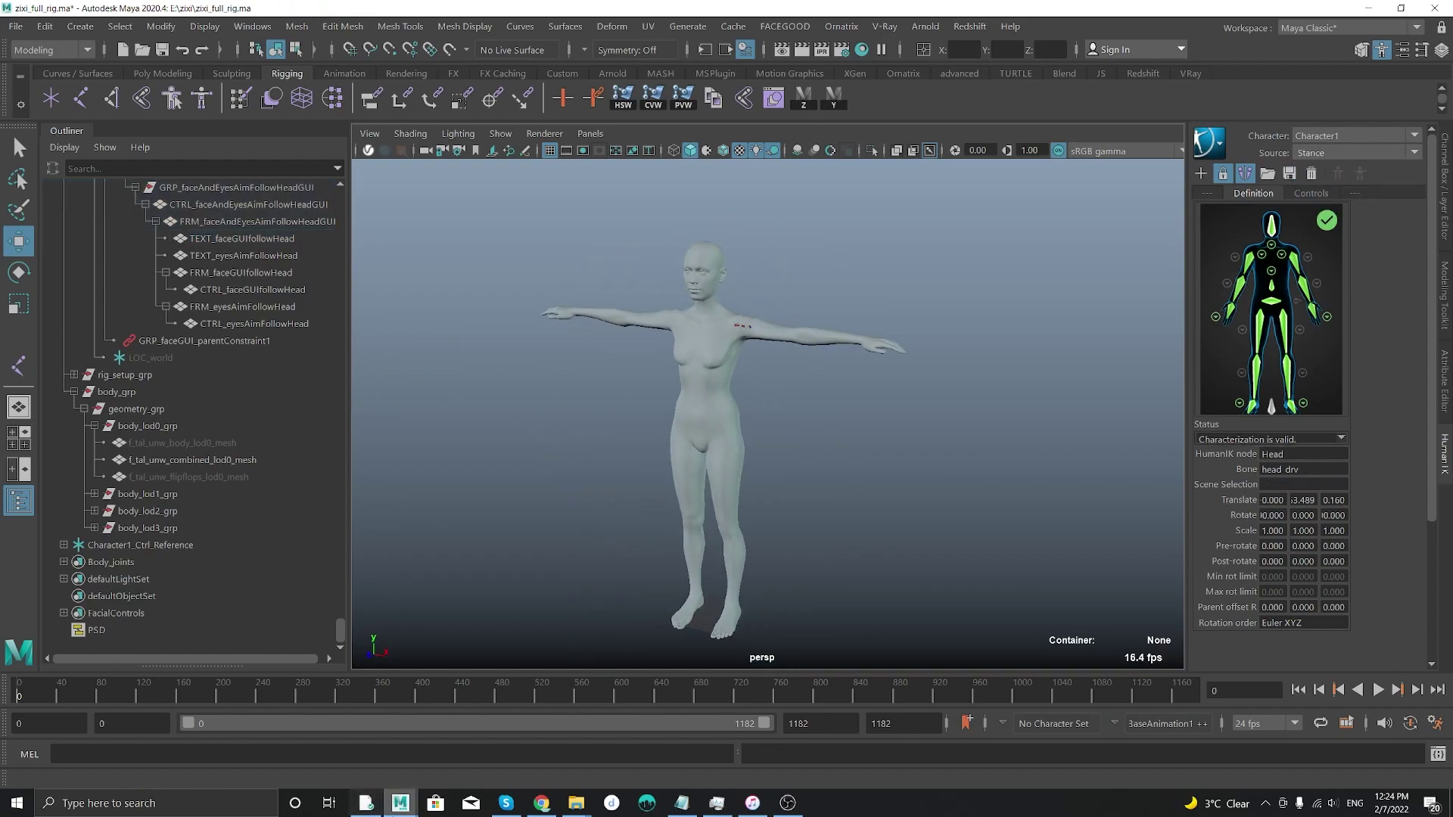
- Import fighter1.fbx from the Downloads folder into the empty scene
mouse_move(405, 806)
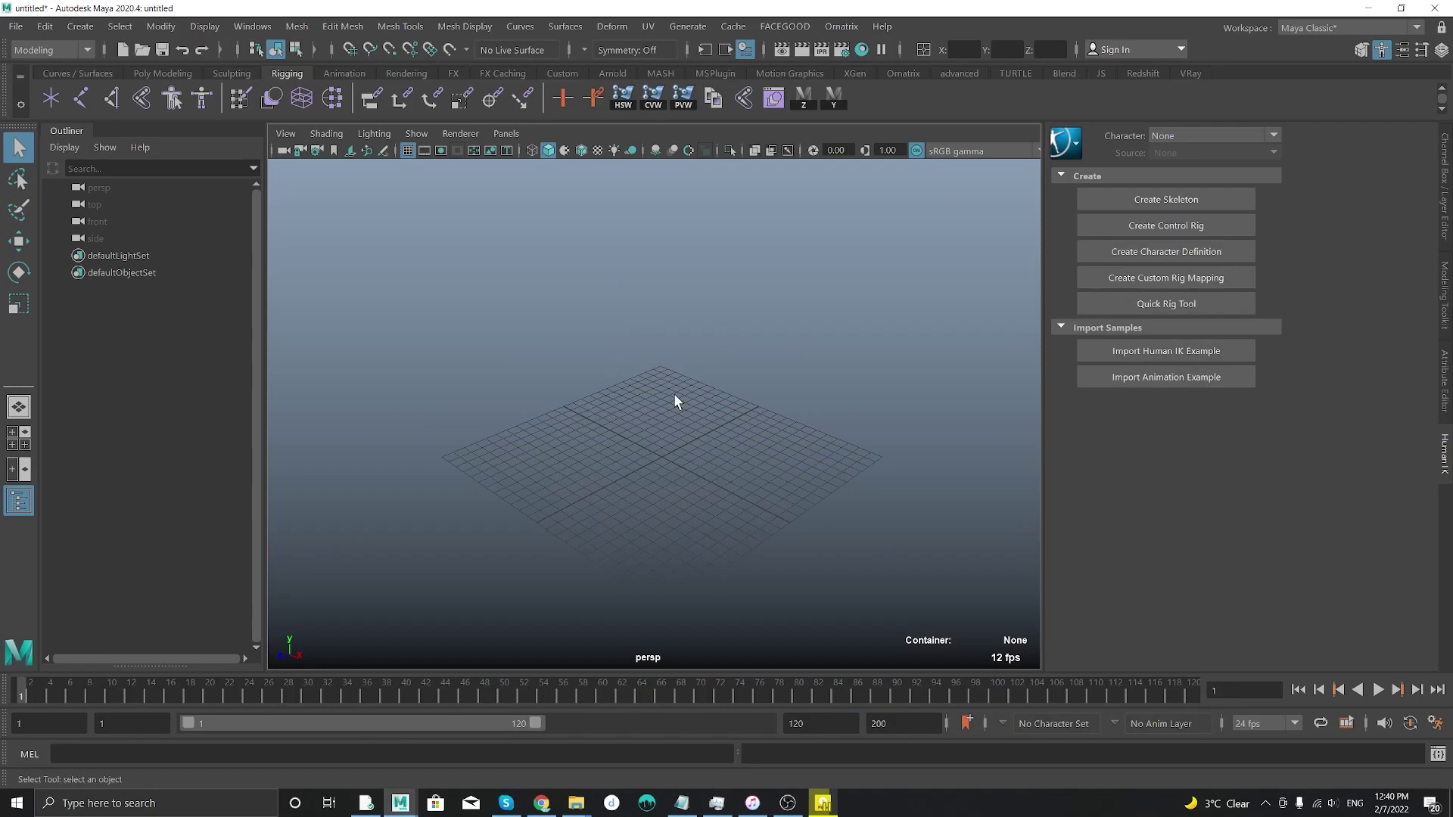
mouse_move(575, 808)
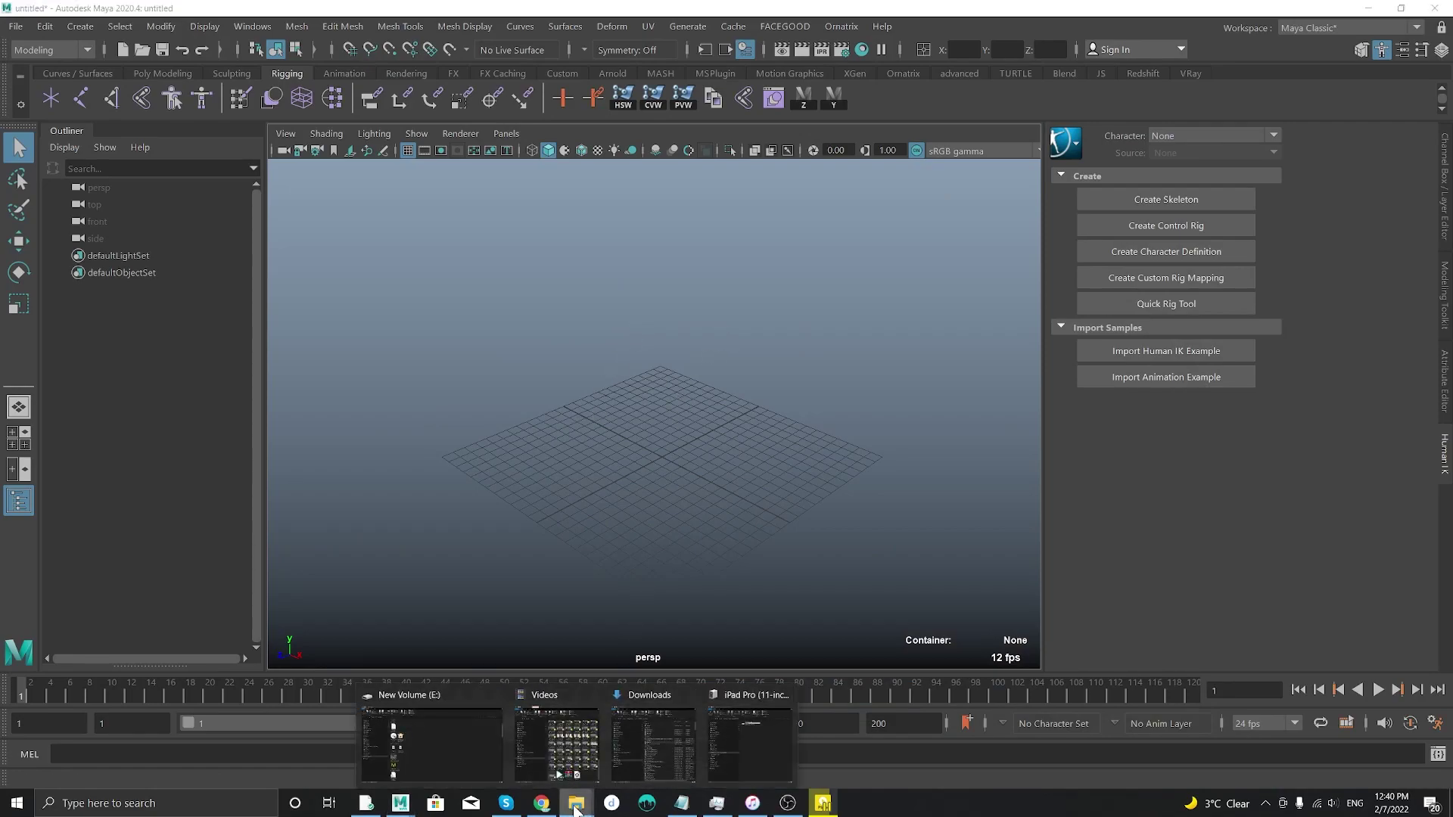
mouse_move(571, 740)
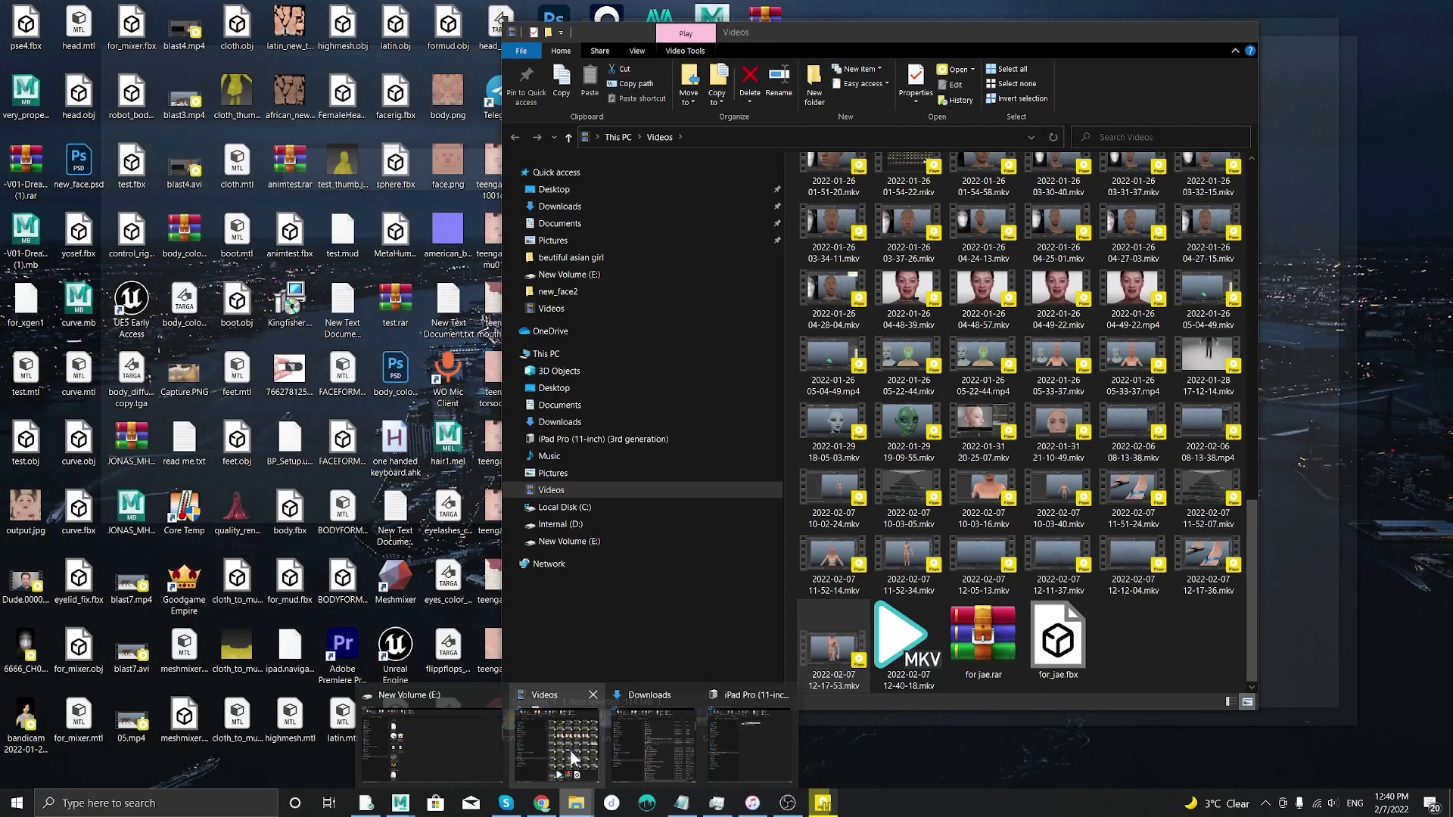
click(652, 749)
drag(851, 363, 510, 282)
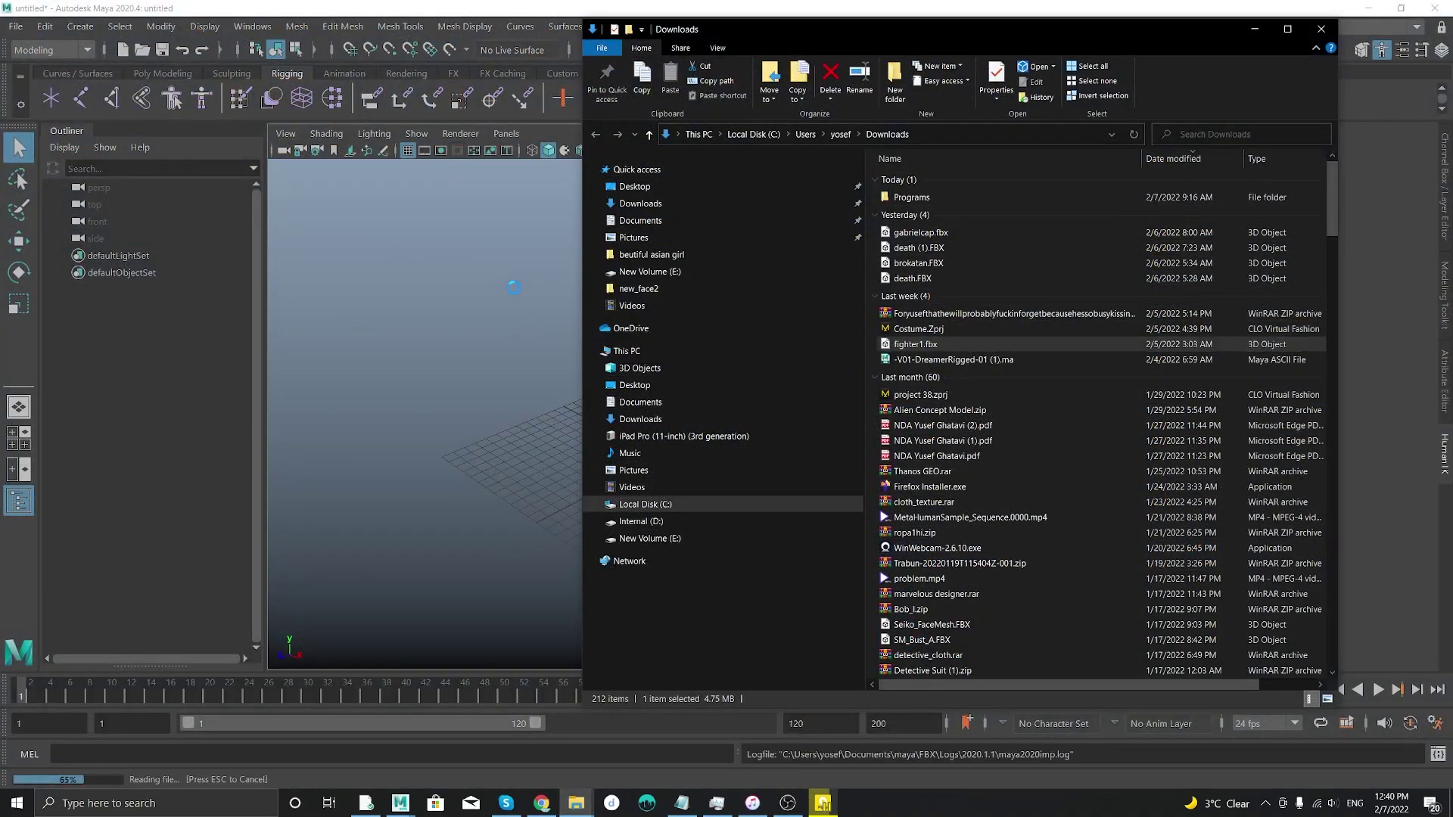
click(502, 346)
- Select the Hips joint of the imported skeleton and put its joints into the preferred-angle T-pose
alt+right_drag(672, 359, 445, 266)
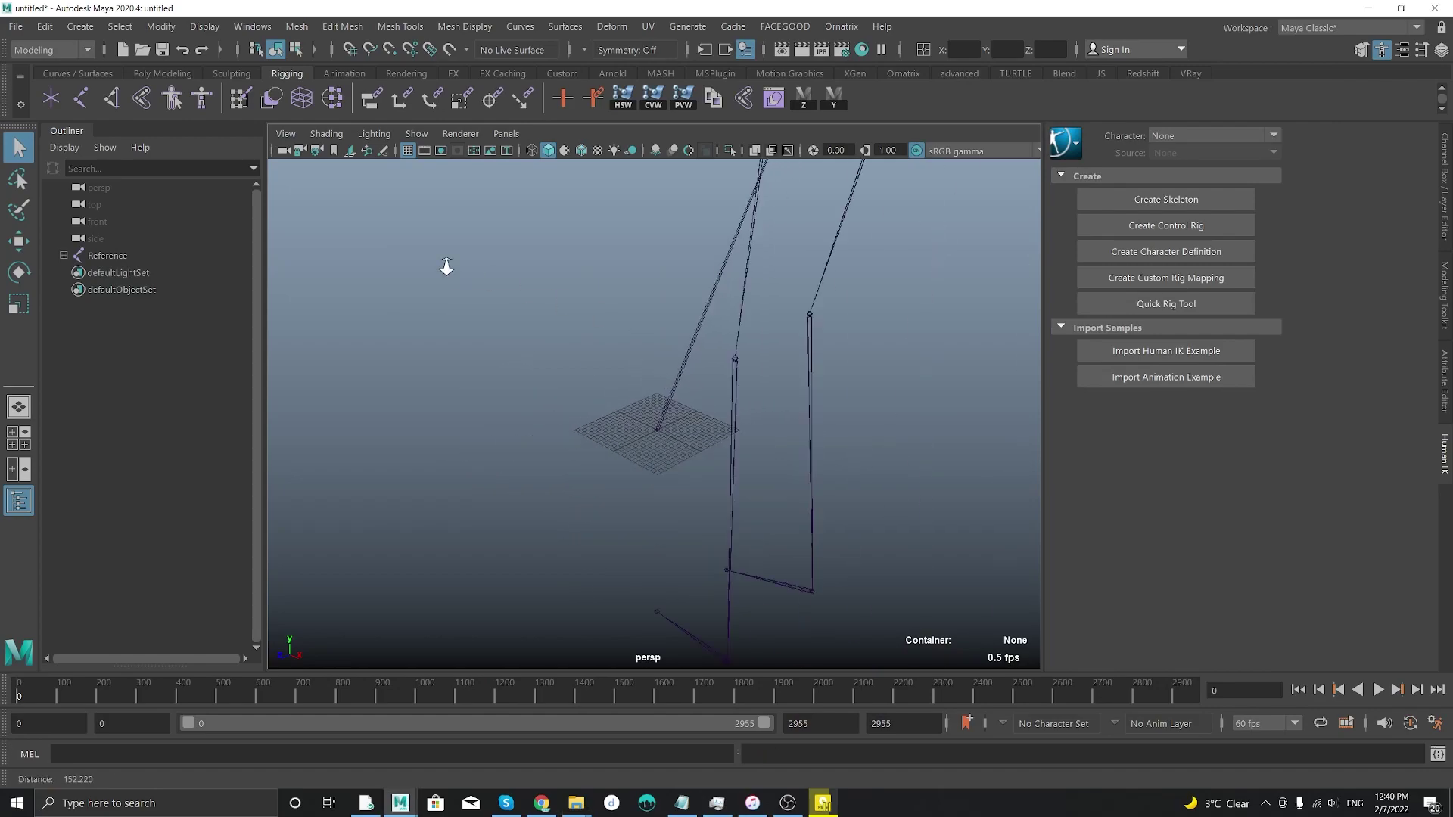
alt+drag(444, 265, 827, 425)
alt+right_drag(828, 425, 591, 308)
alt+drag(591, 308, 717, 378)
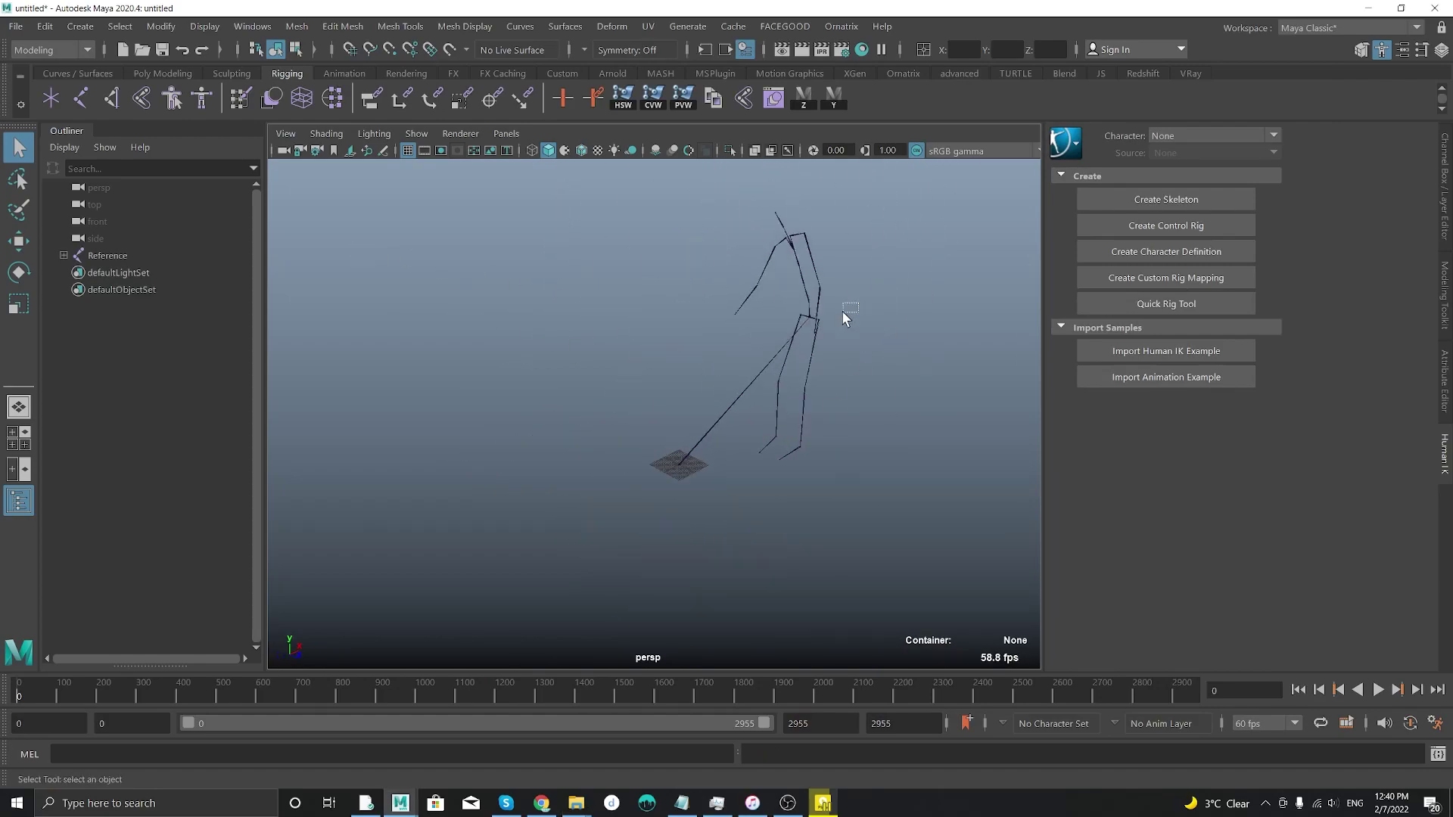
click(810, 324)
right_drag(812, 324, 844, 326)
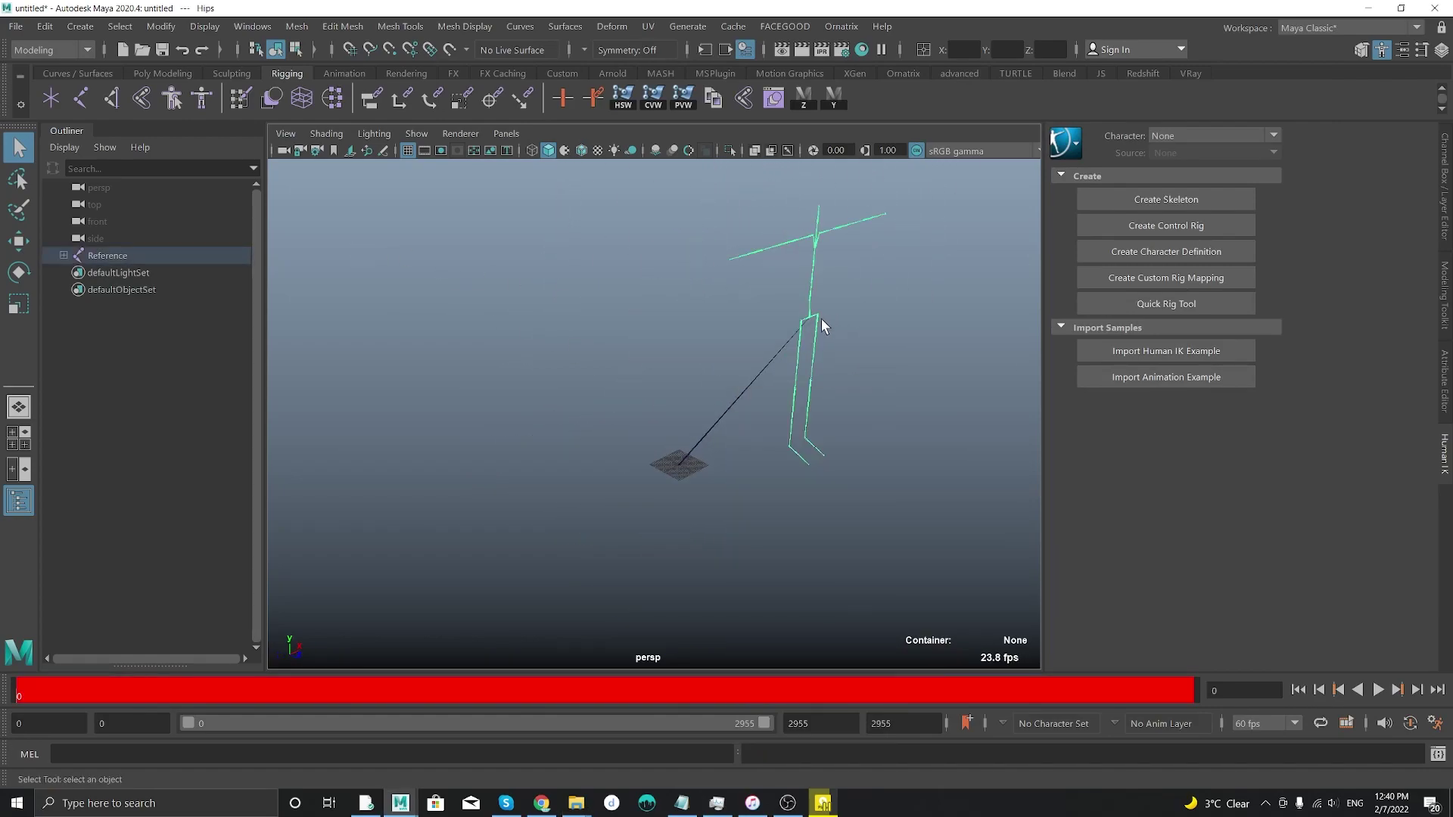
- Create a new HumanIK character definition for the T-posed fighter skeleton
alt+drag(823, 321, 664, 320)
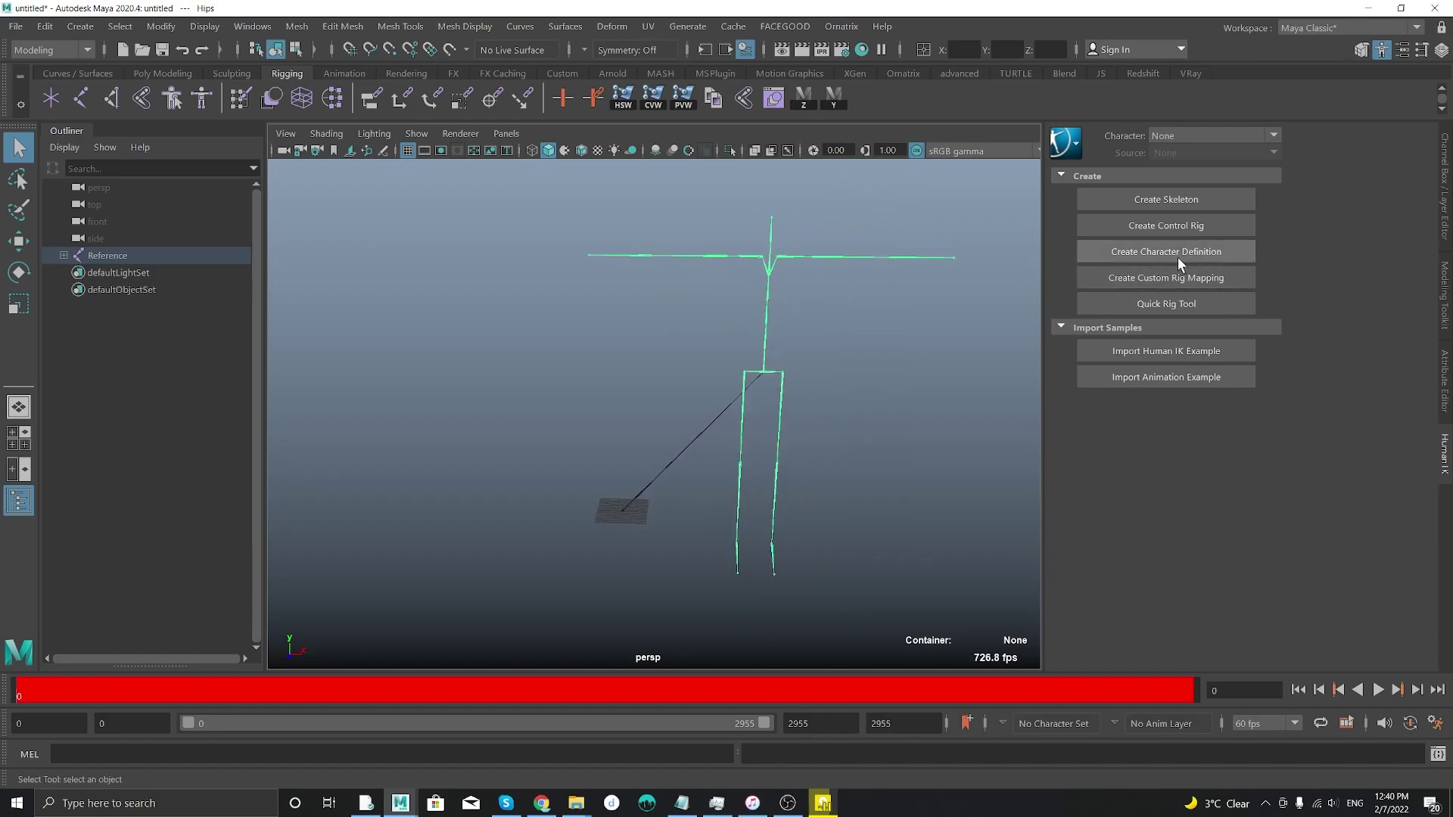
click(1173, 252)
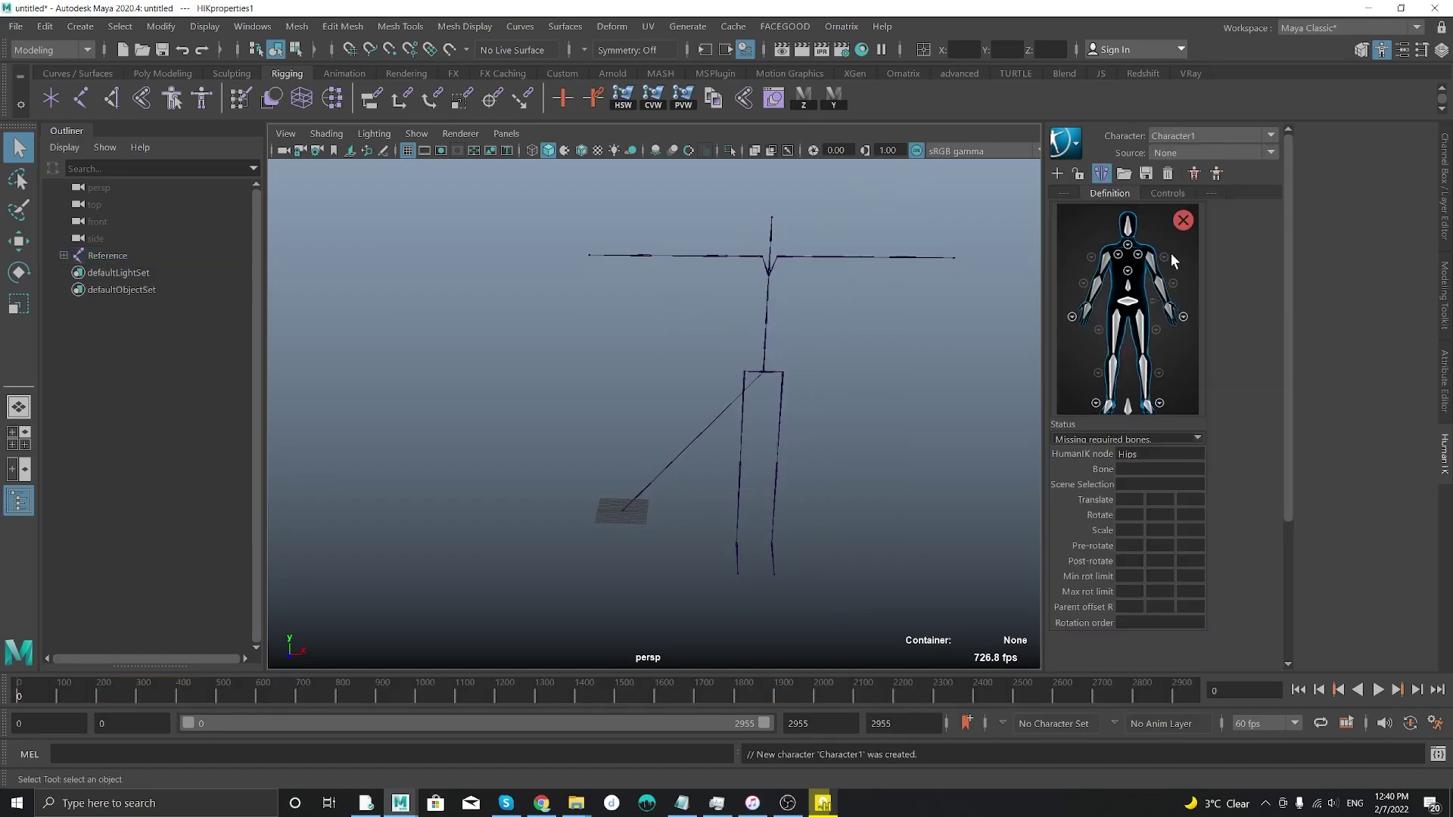
- Select the Hips joint and load the HIK skeleton definition template onto the fighter character
click(765, 372)
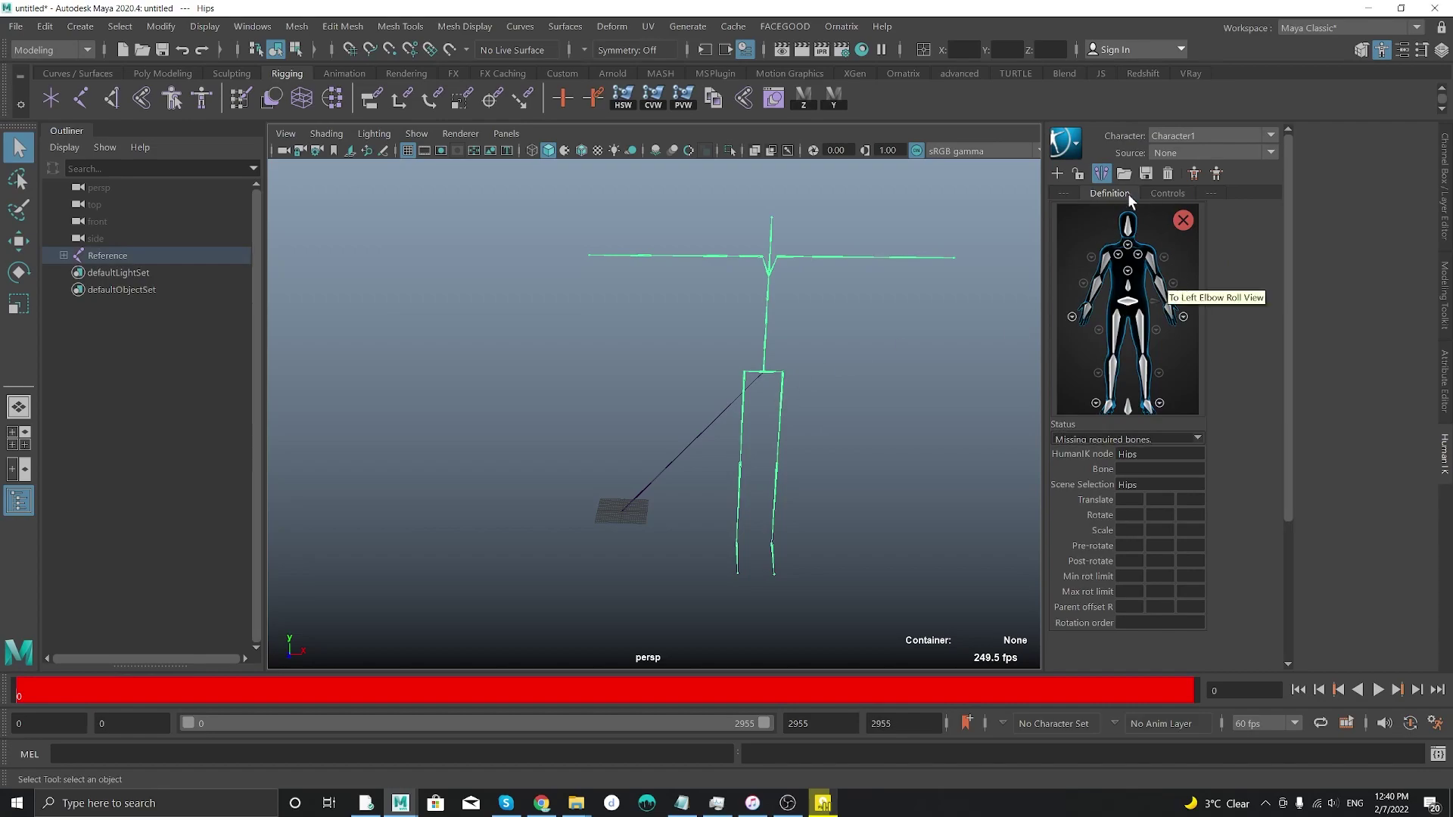
click(1124, 173)
click(1112, 371)
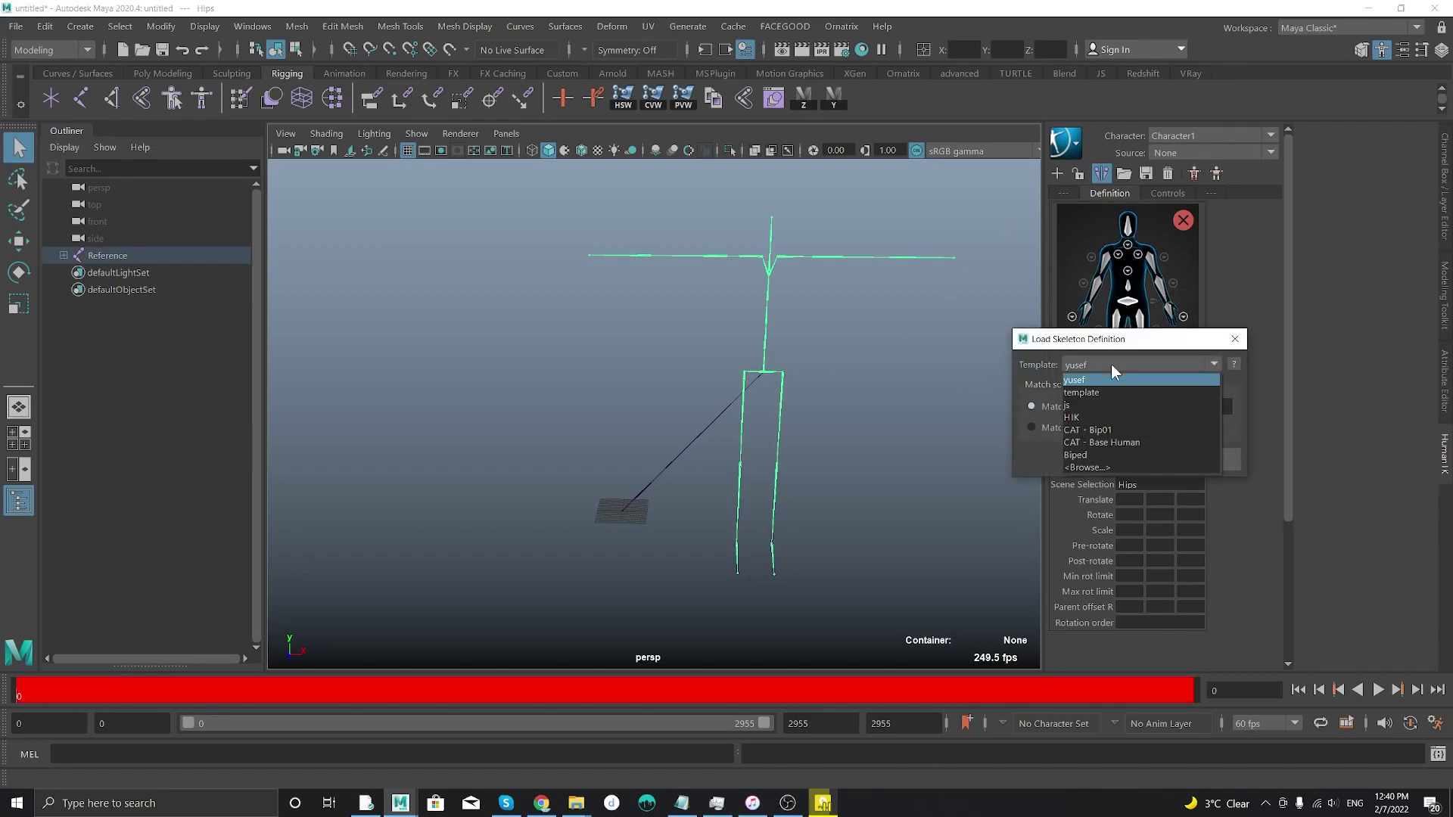
click(1099, 417)
click(1139, 459)
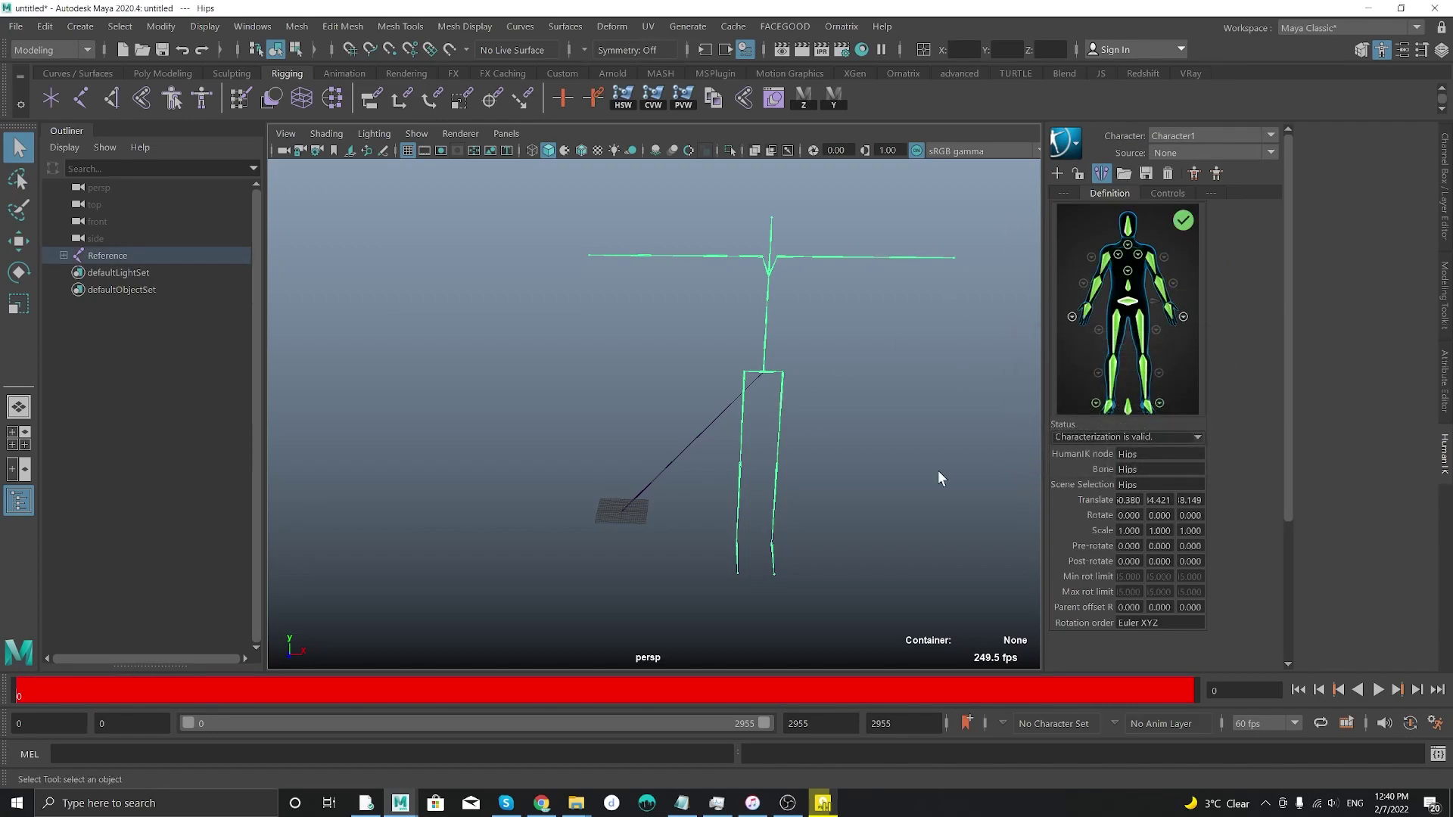
- Lock the fighter's HumanIK skeleton definition and clear the selection
click(1080, 175)
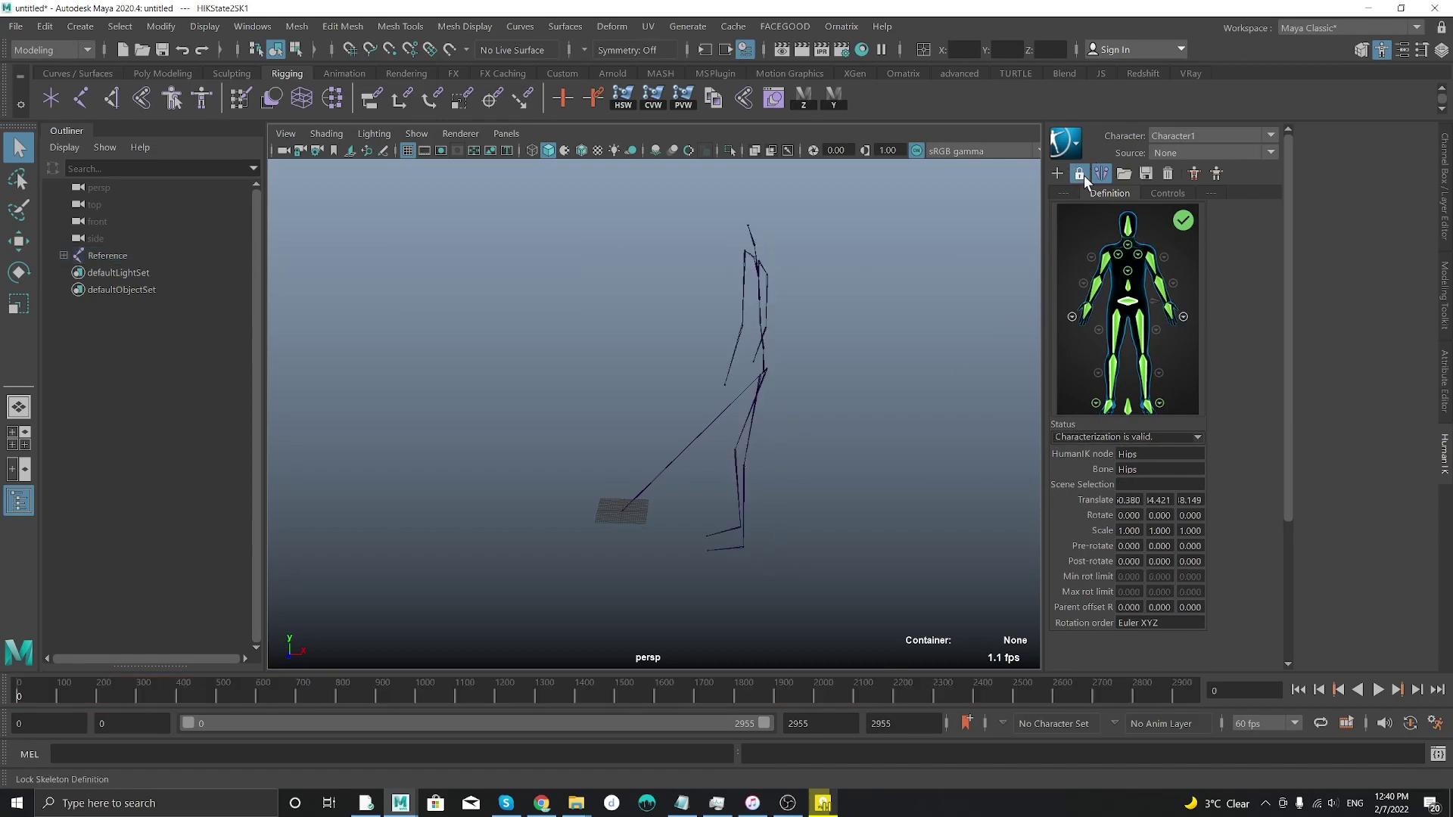
click(765, 389)
click(503, 373)
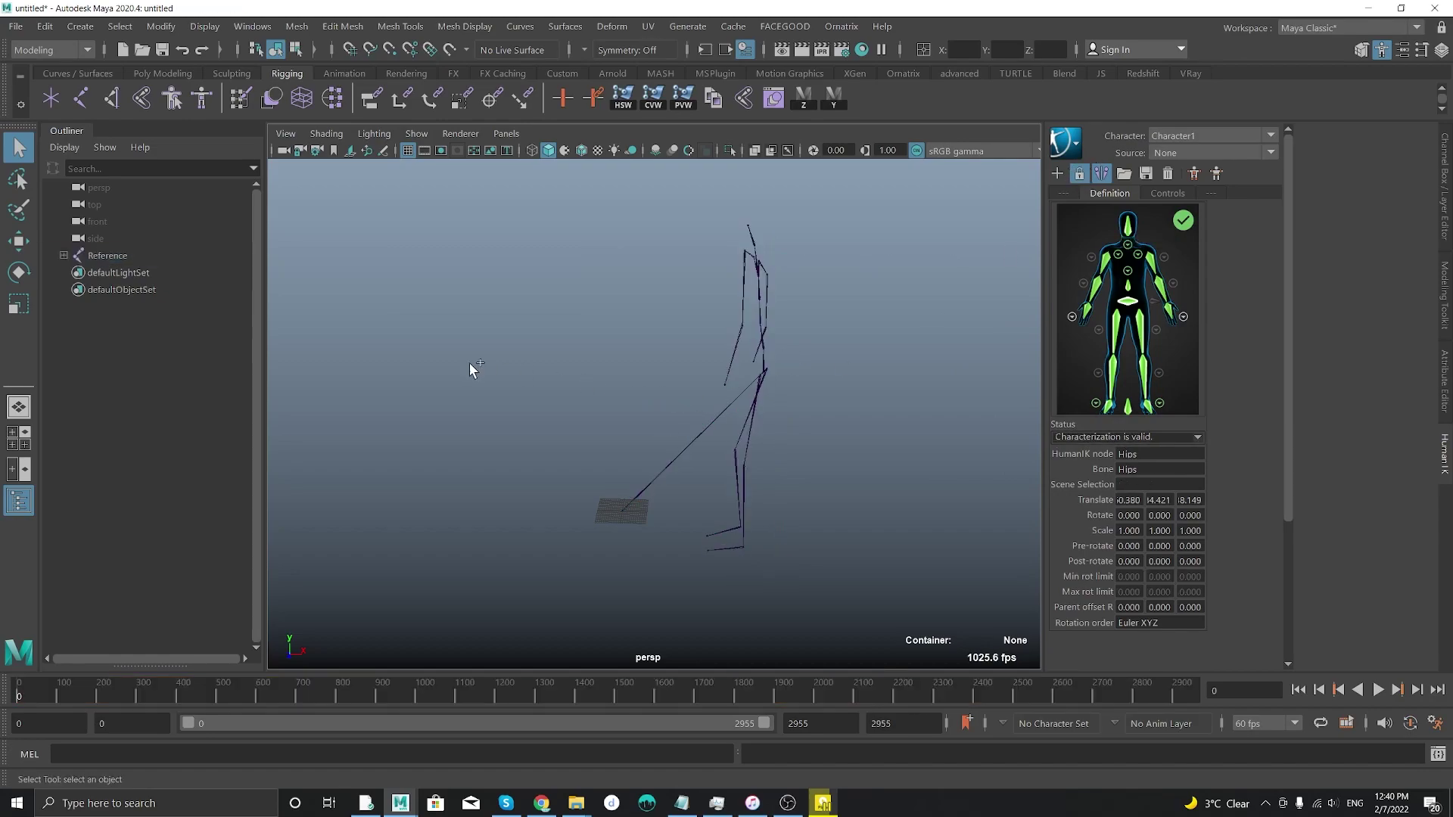
- Save the scene to the Desktop as mocap.mb, replacing the existing file
key(ctrl+shift+s)
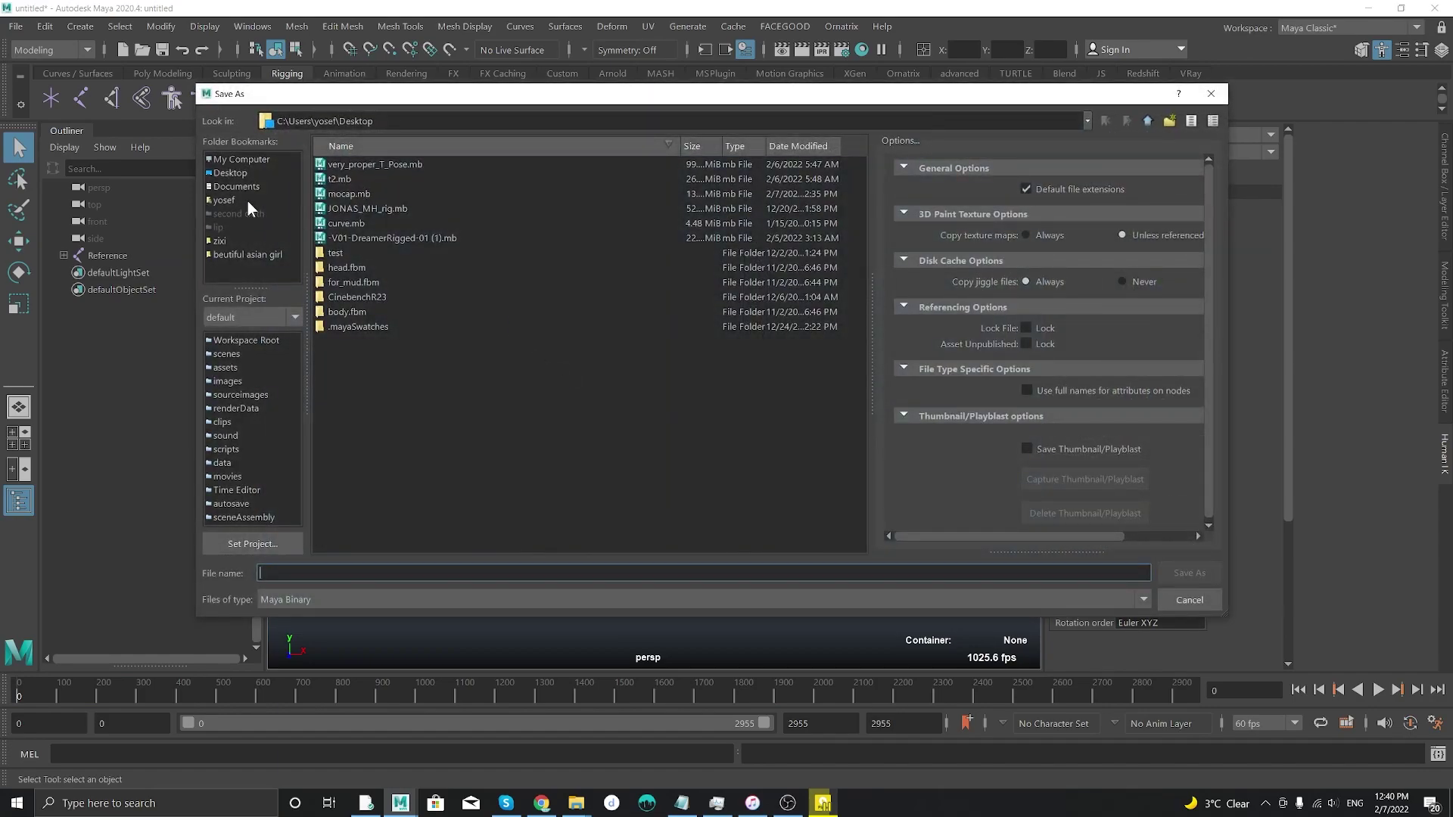
click(242, 174)
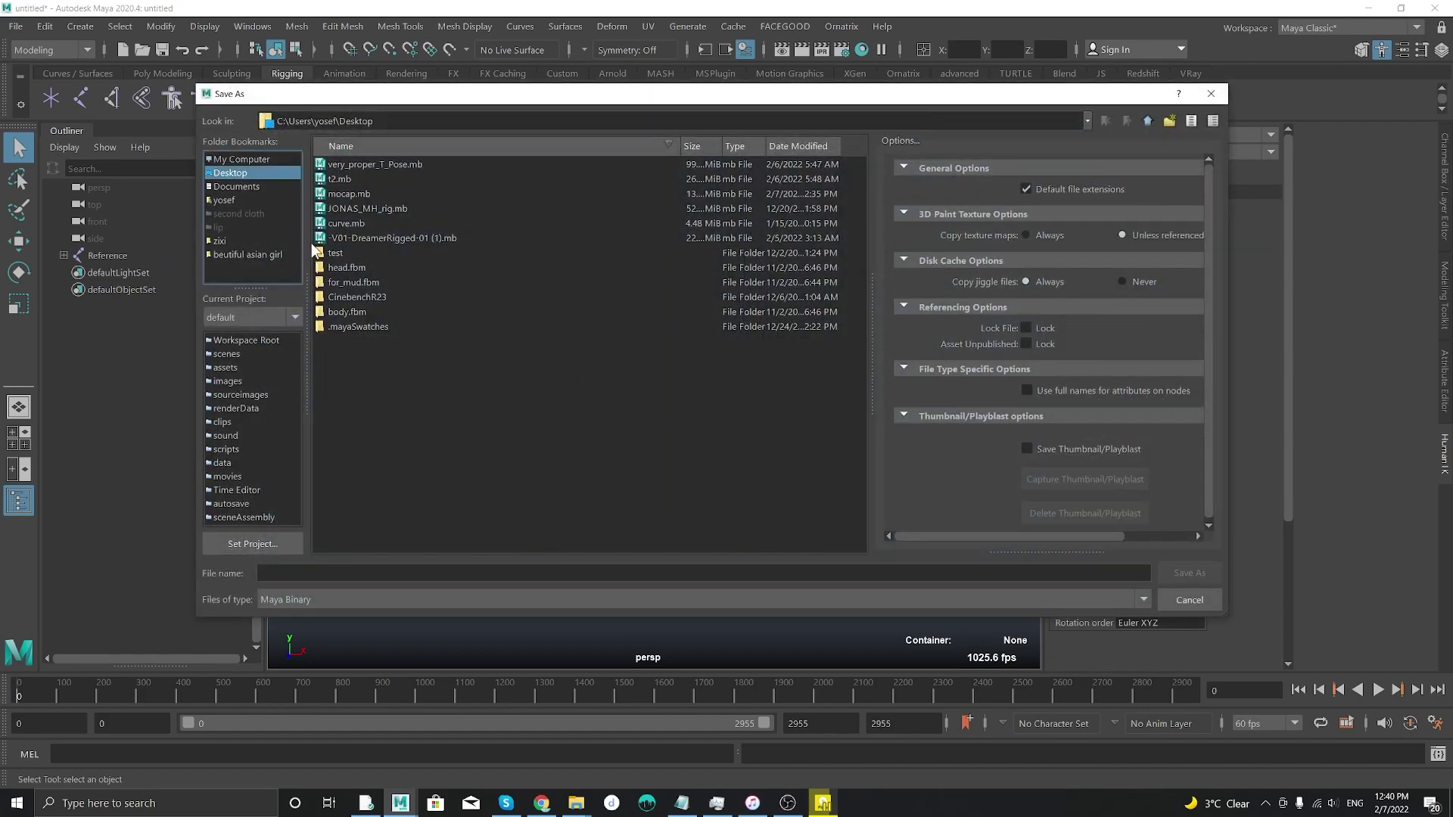
click(349, 194)
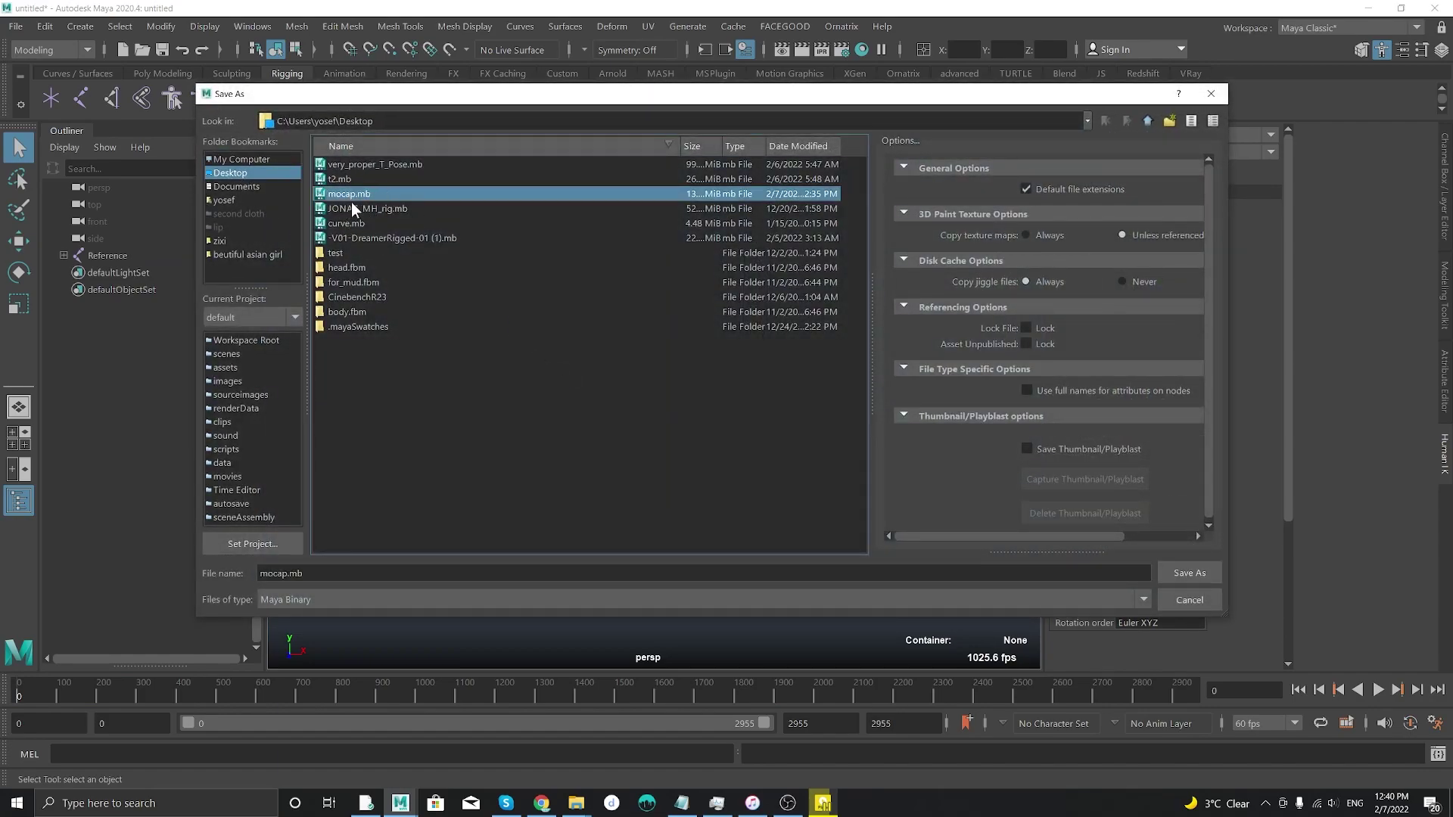
double_click(350, 194)
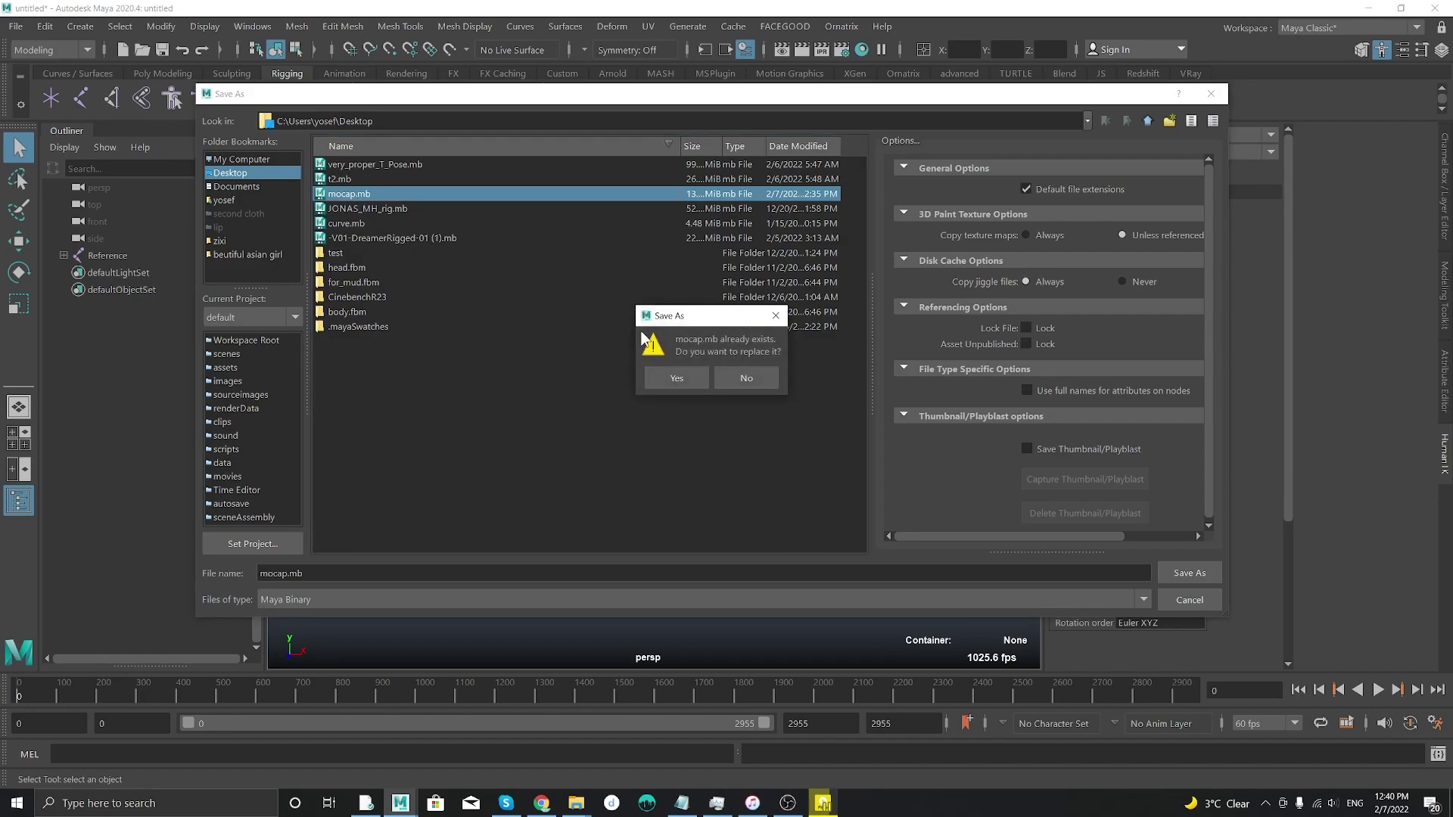
click(676, 378)
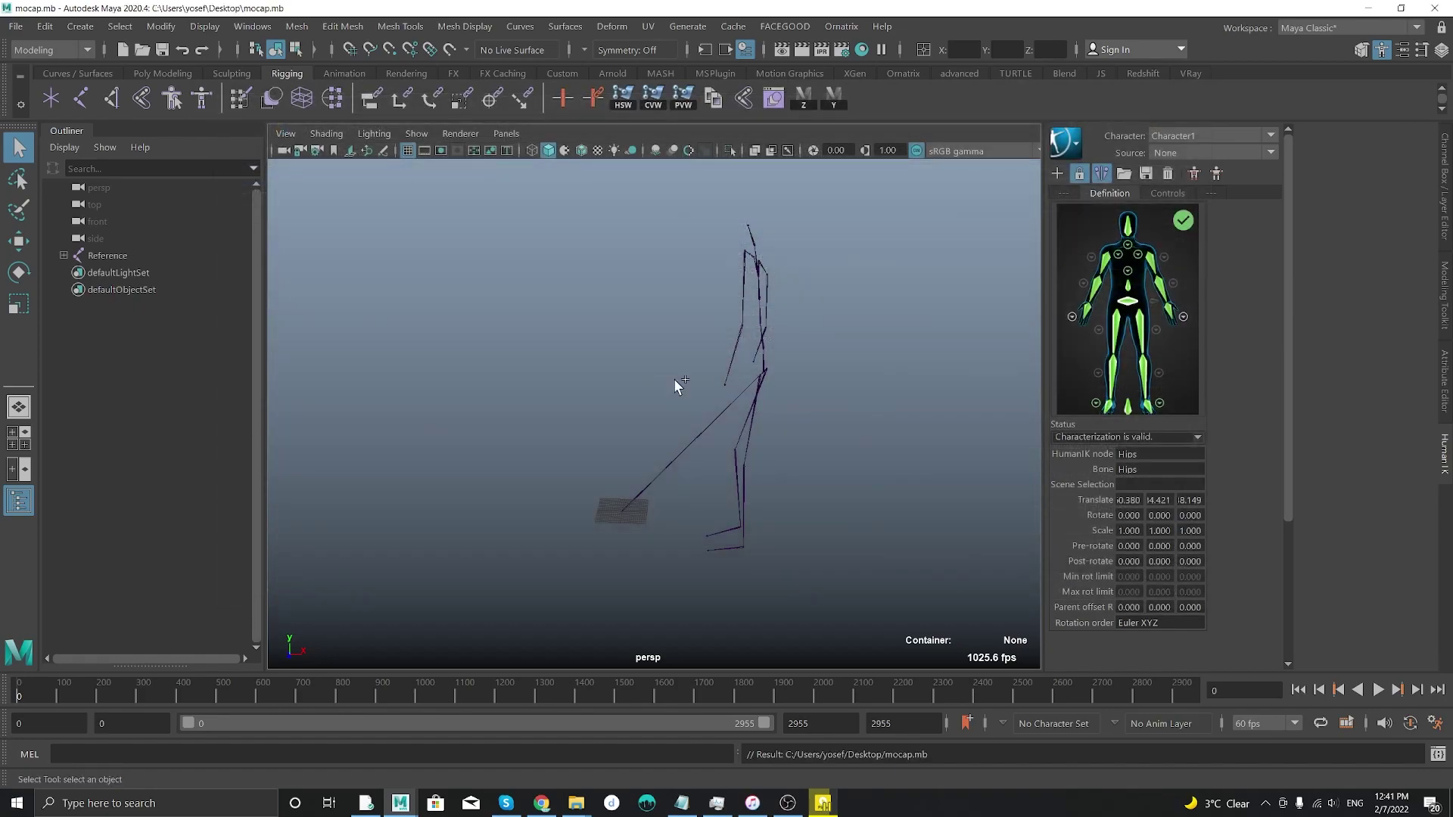
- Switch to the Maya window holding the zixi_full_rig.ma character scene
mouse_move(400, 803)
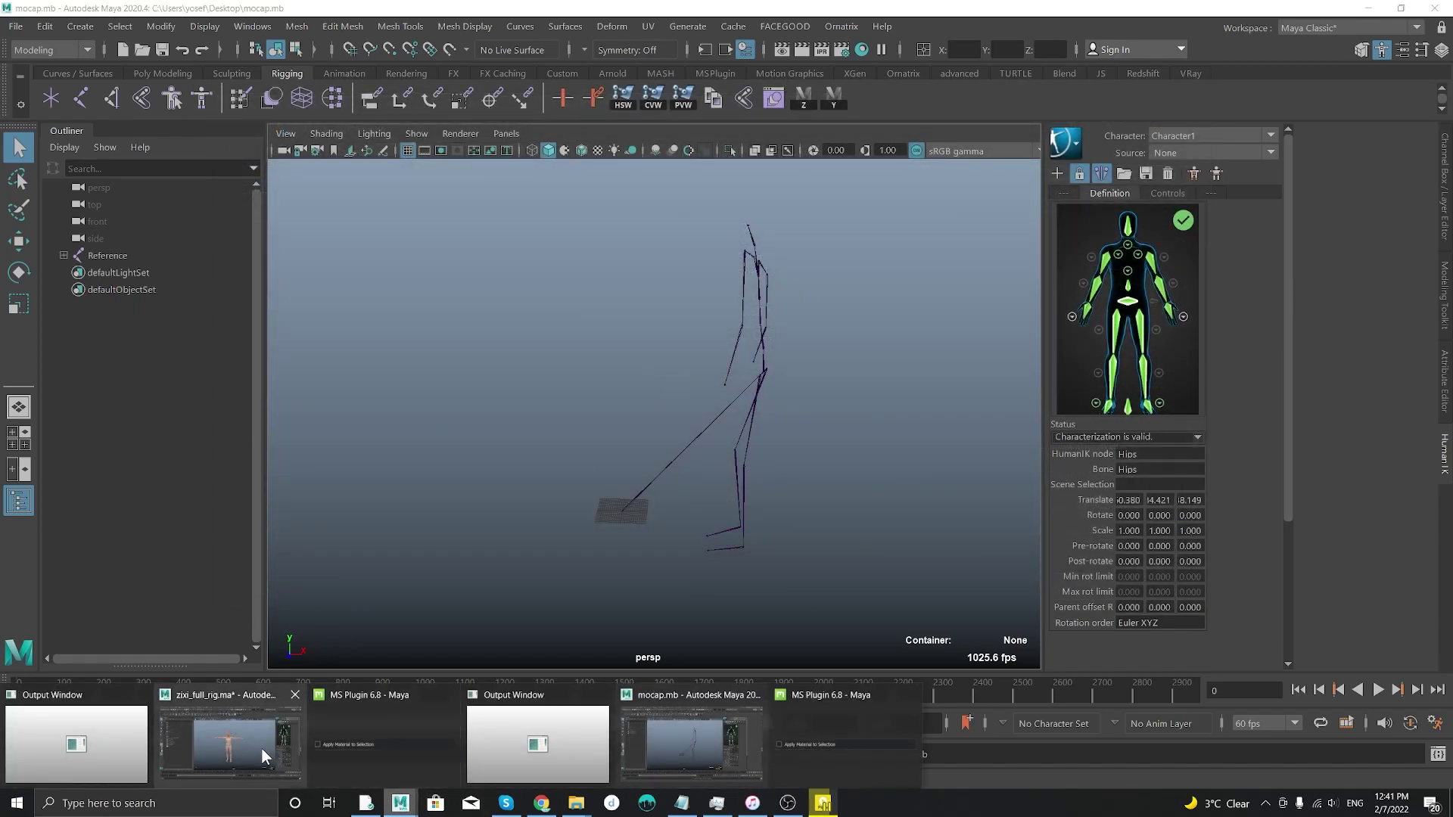
click(696, 750)
alt+drag(781, 448, 788, 416)
alt+middle_drag(766, 371, 782, 351)
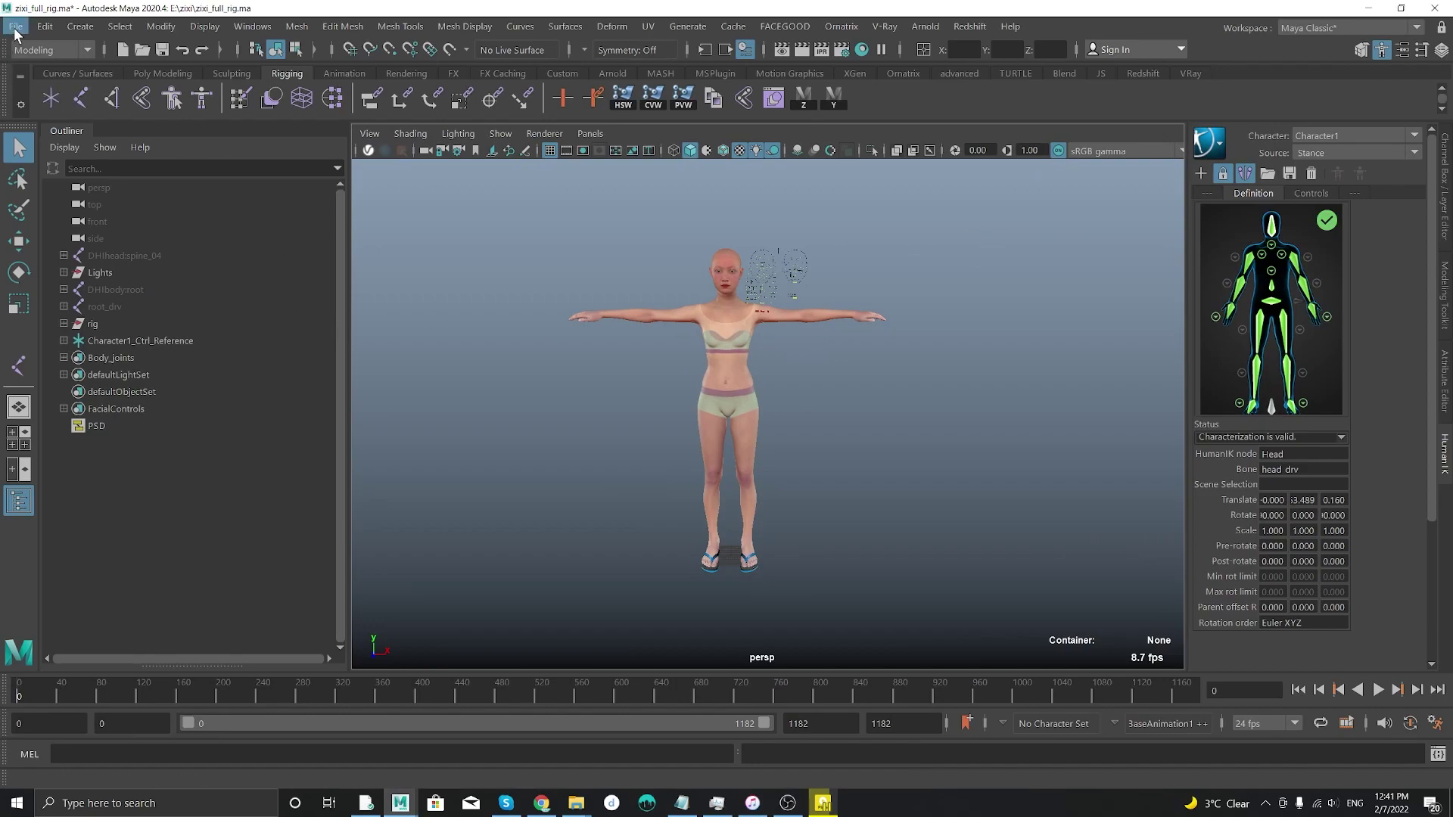
- Examine the T-posed MetaHuman character from several angles and distances
alt+drag(748, 301, 707, 300)
alt+right_drag(707, 300, 675, 371)
alt+drag(676, 378, 557, 367)
alt+drag(574, 295, 612, 294)
alt+drag(681, 359, 692, 389)
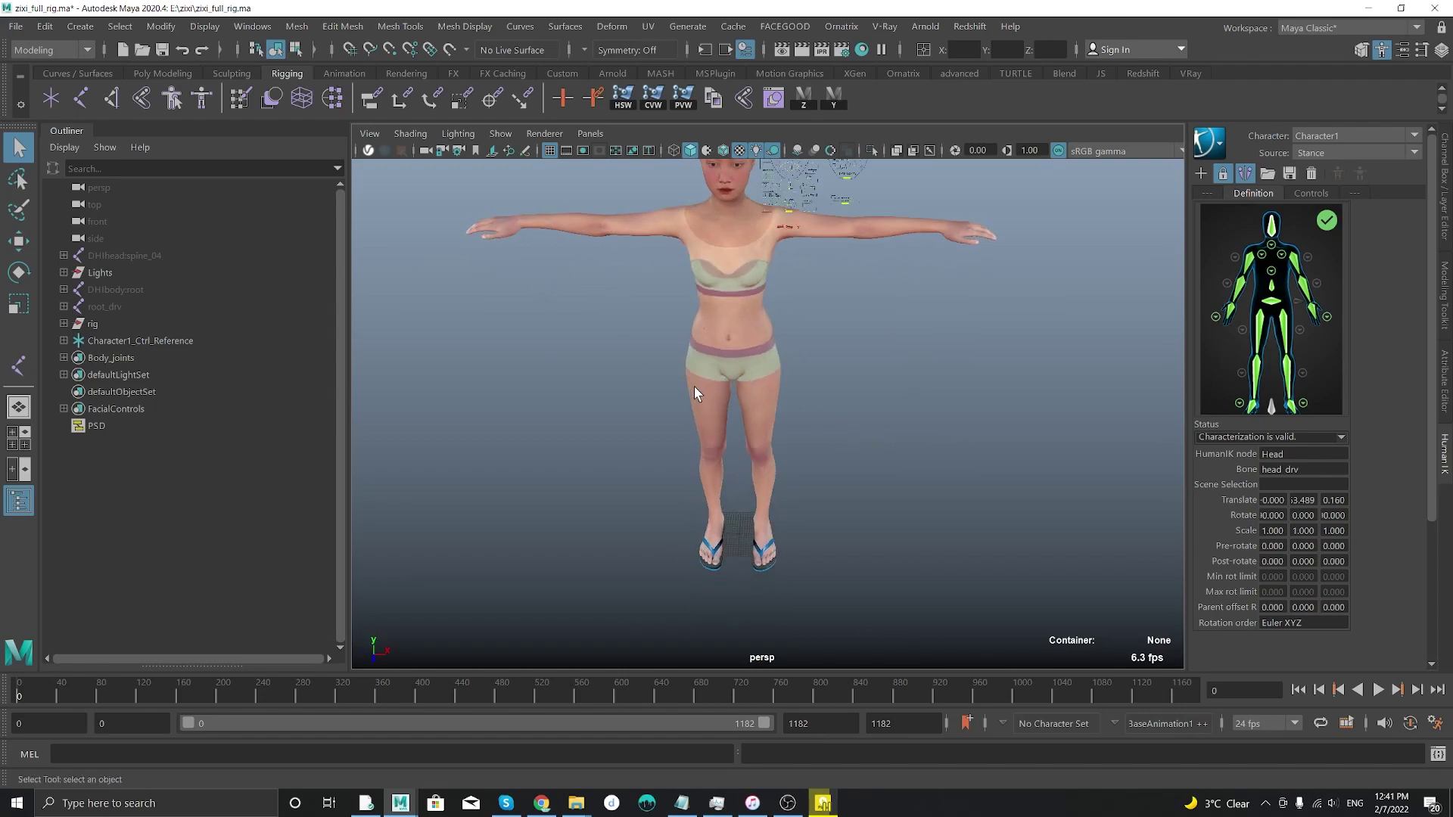
alt+middle_drag(693, 386, 721, 451)
alt+right_drag(571, 331, 526, 336)
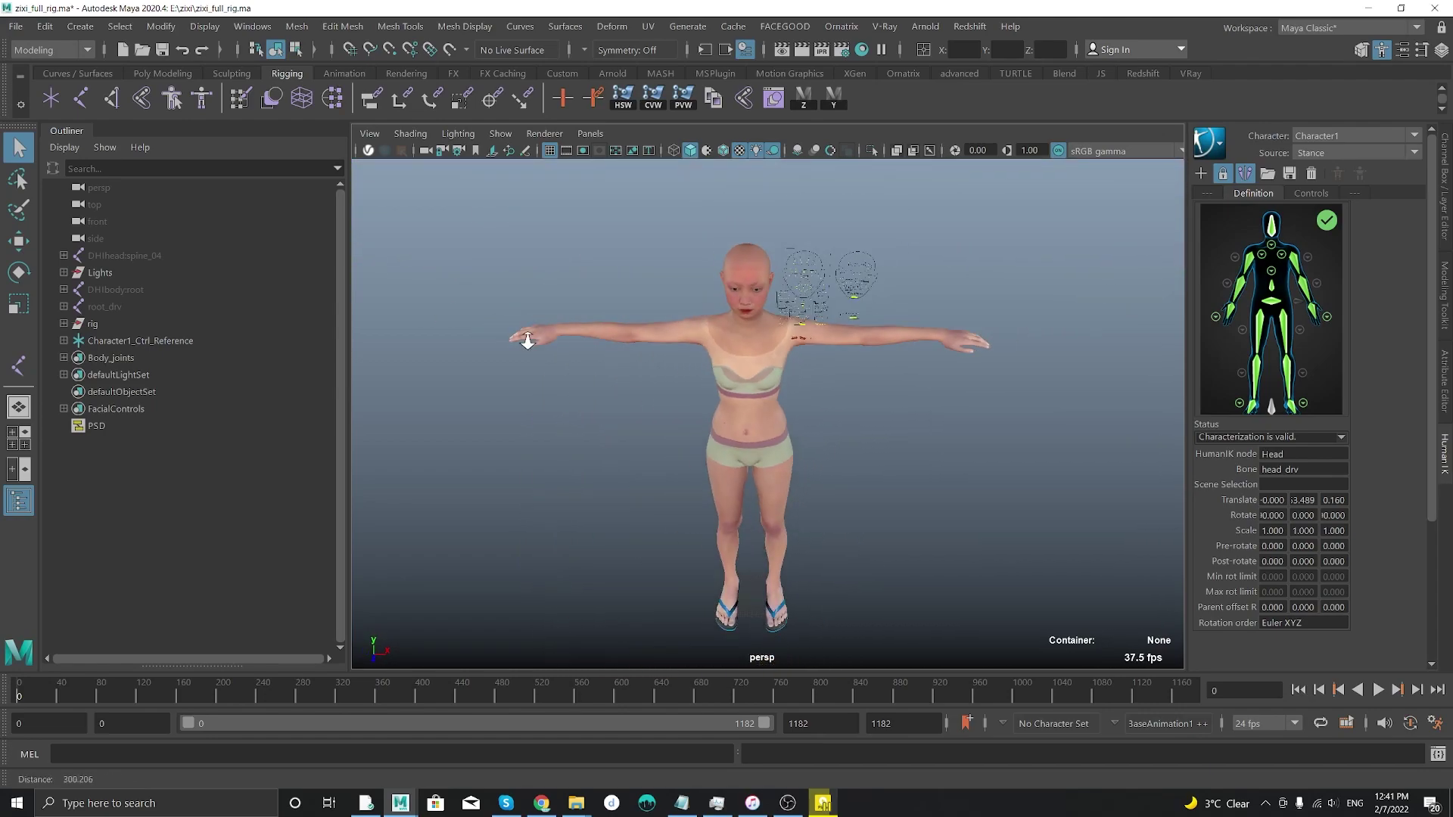
alt+drag(741, 378, 721, 352)
alt+middle_drag(837, 441, 843, 378)
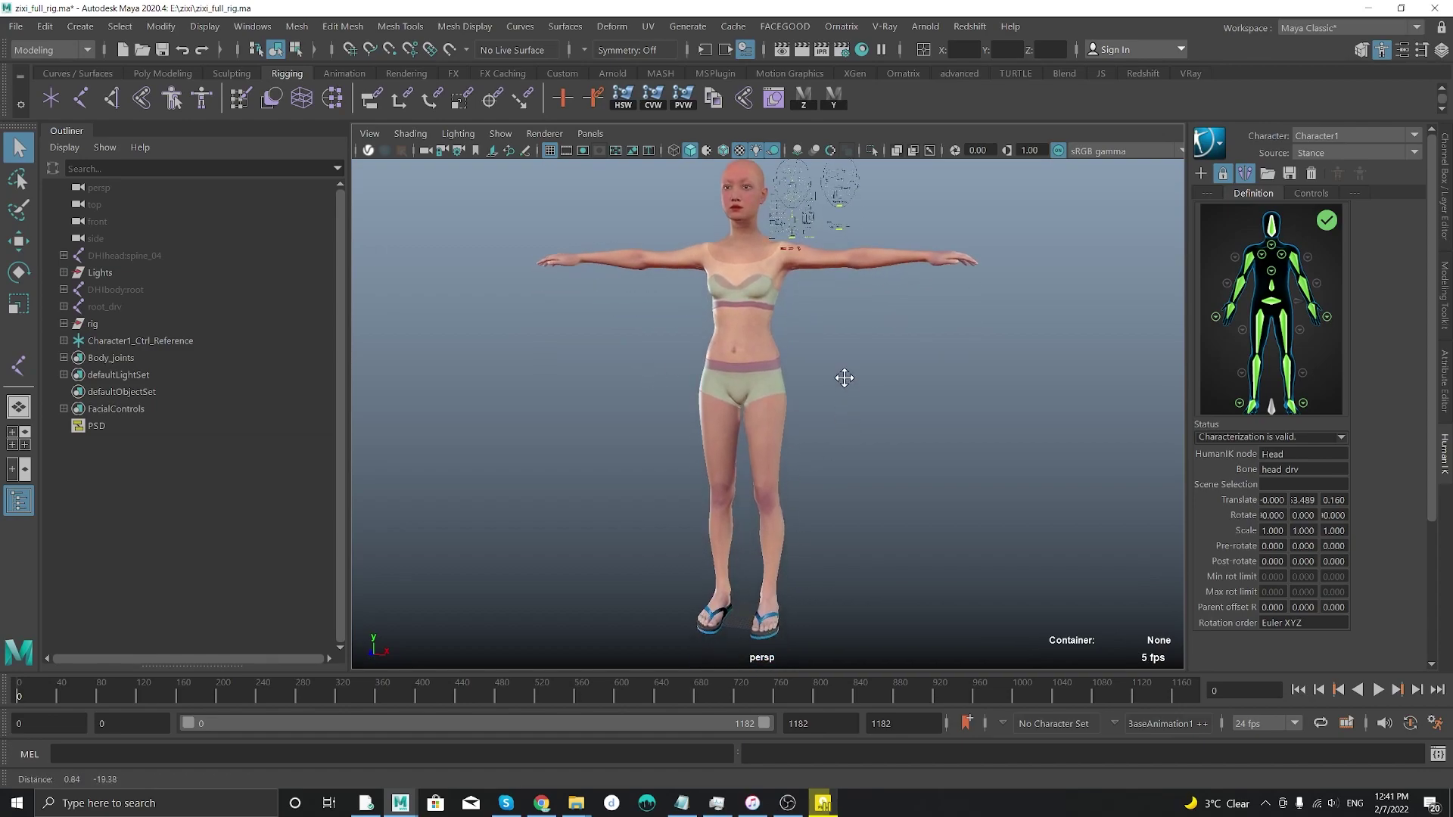
click(15, 26)
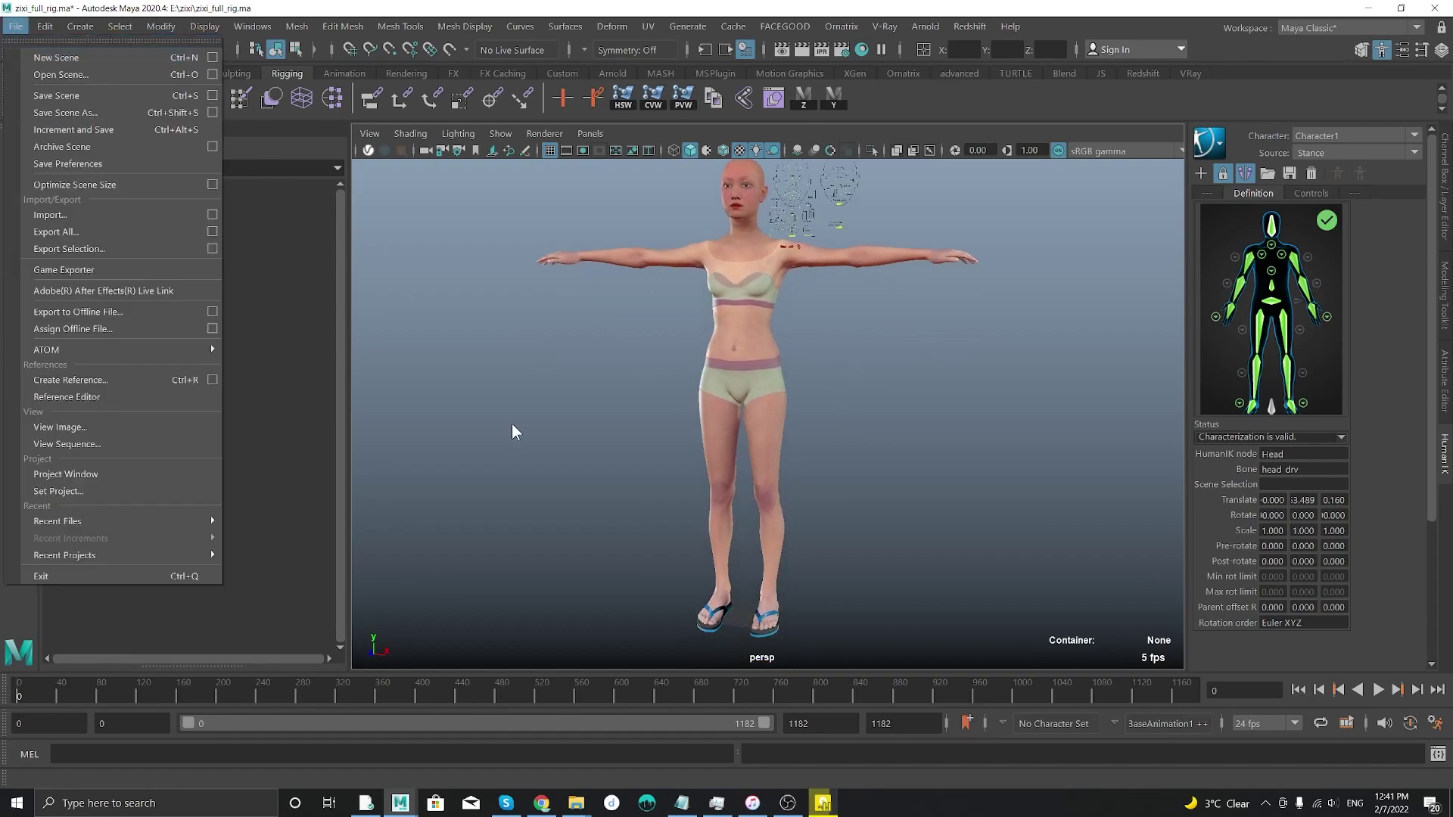
click(651, 415)
alt+middle_drag(603, 342, 618, 318)
alt+middle_drag(913, 283, 901, 316)
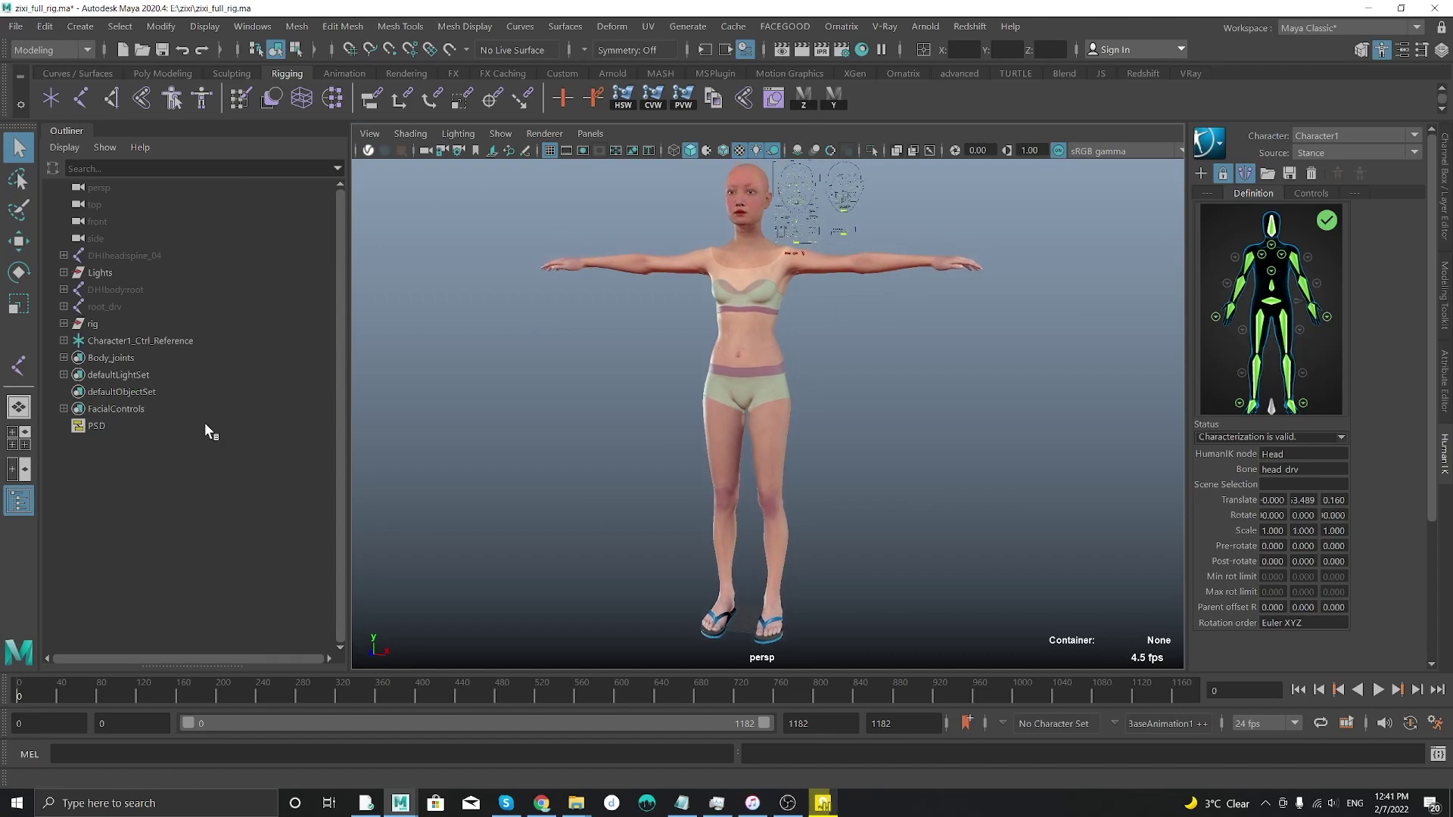
key(ctrl+r)
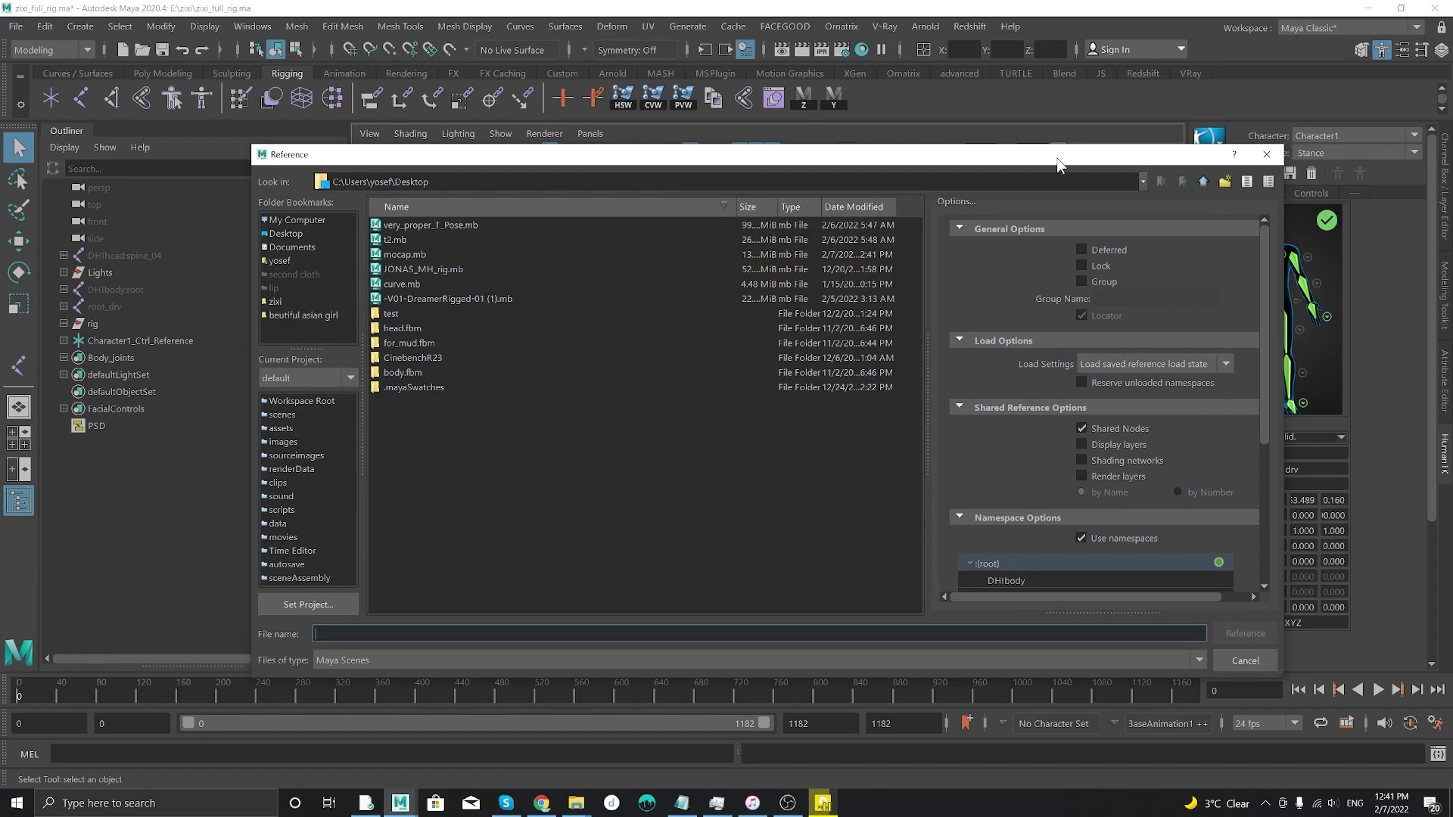
drag(1058, 159, 1083, 151)
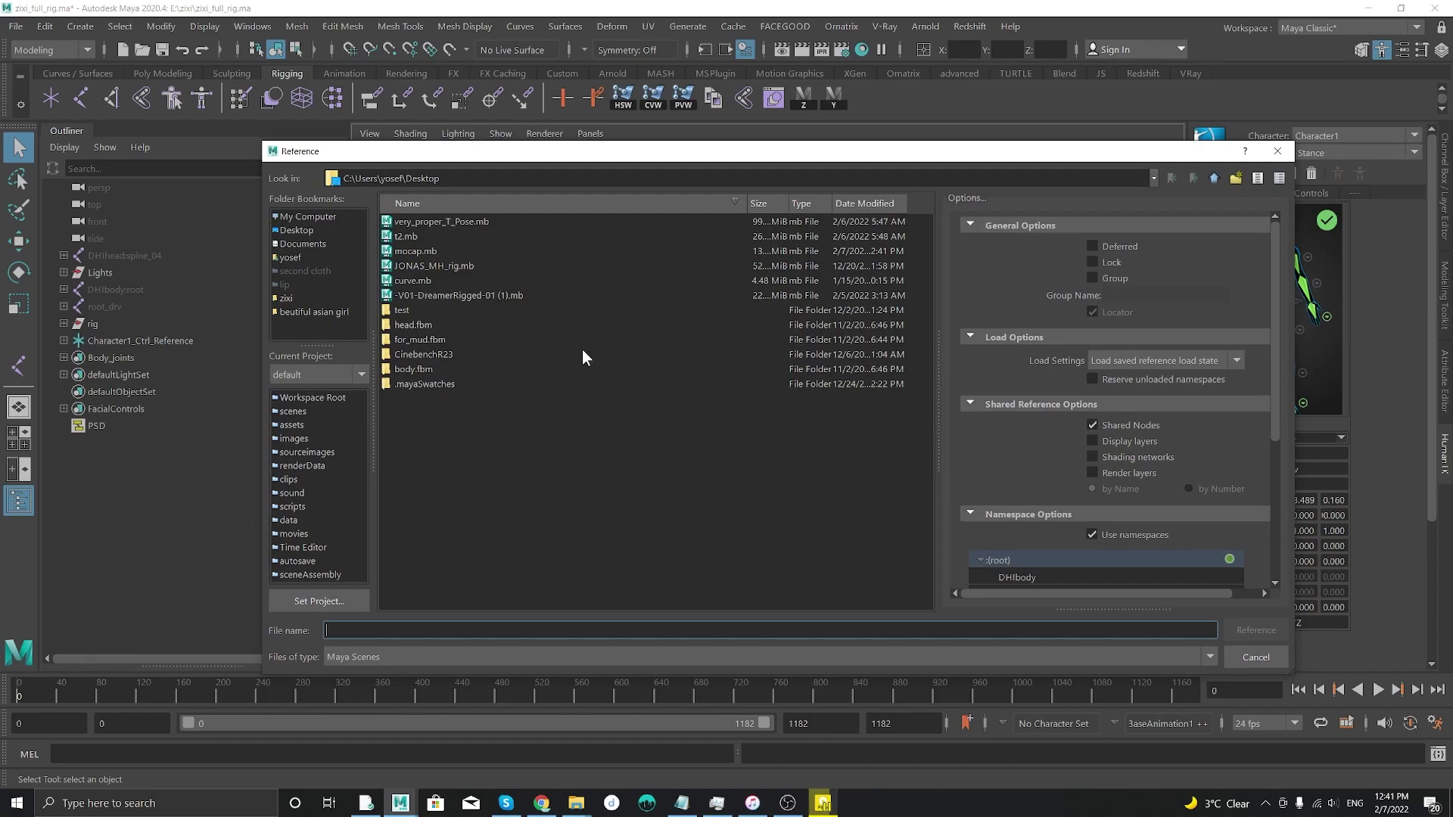
click(1278, 151)
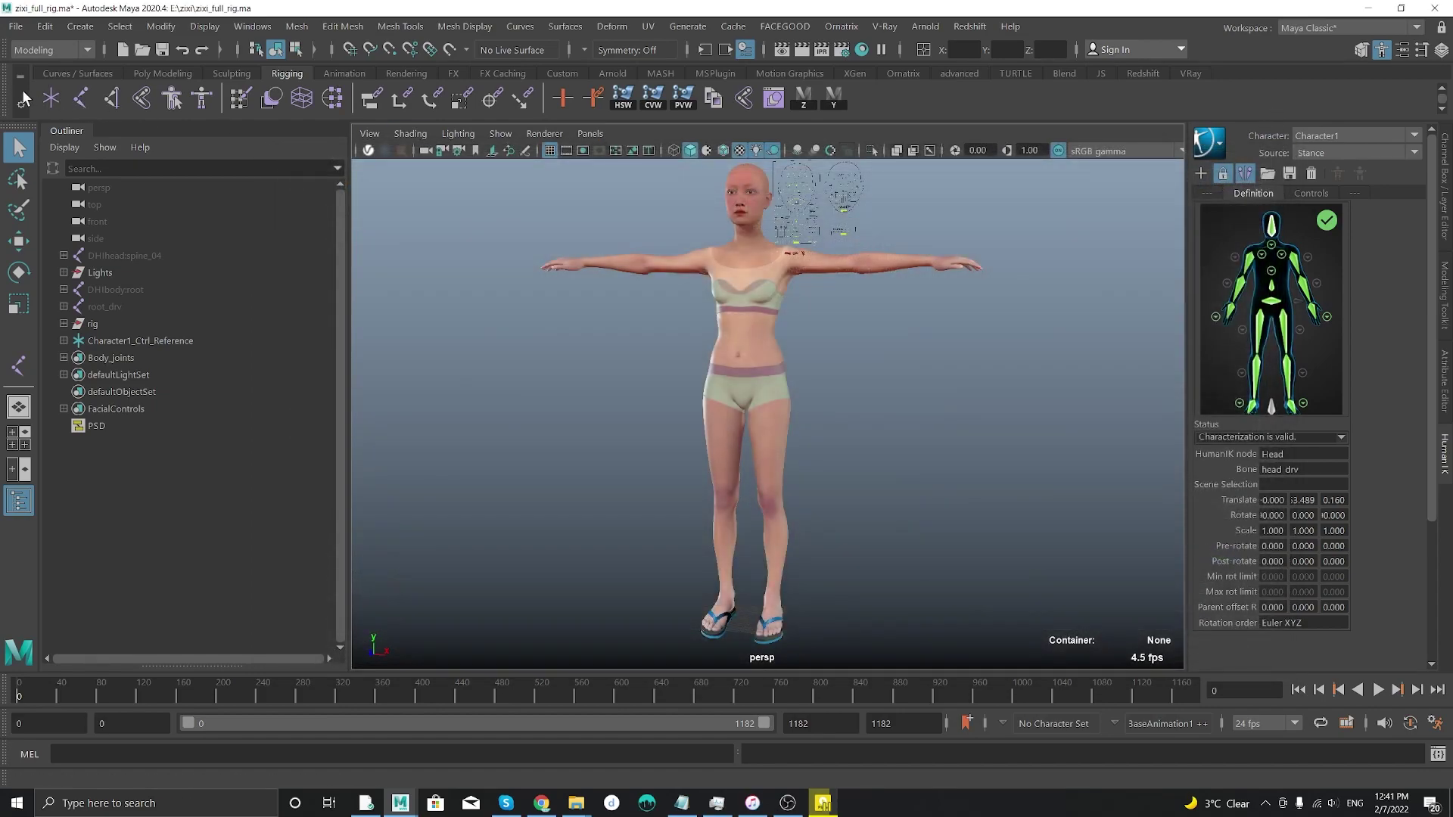
- Reference mocap.mb from the Desktop into the zixi_full_rig.ma scene
click(16, 26)
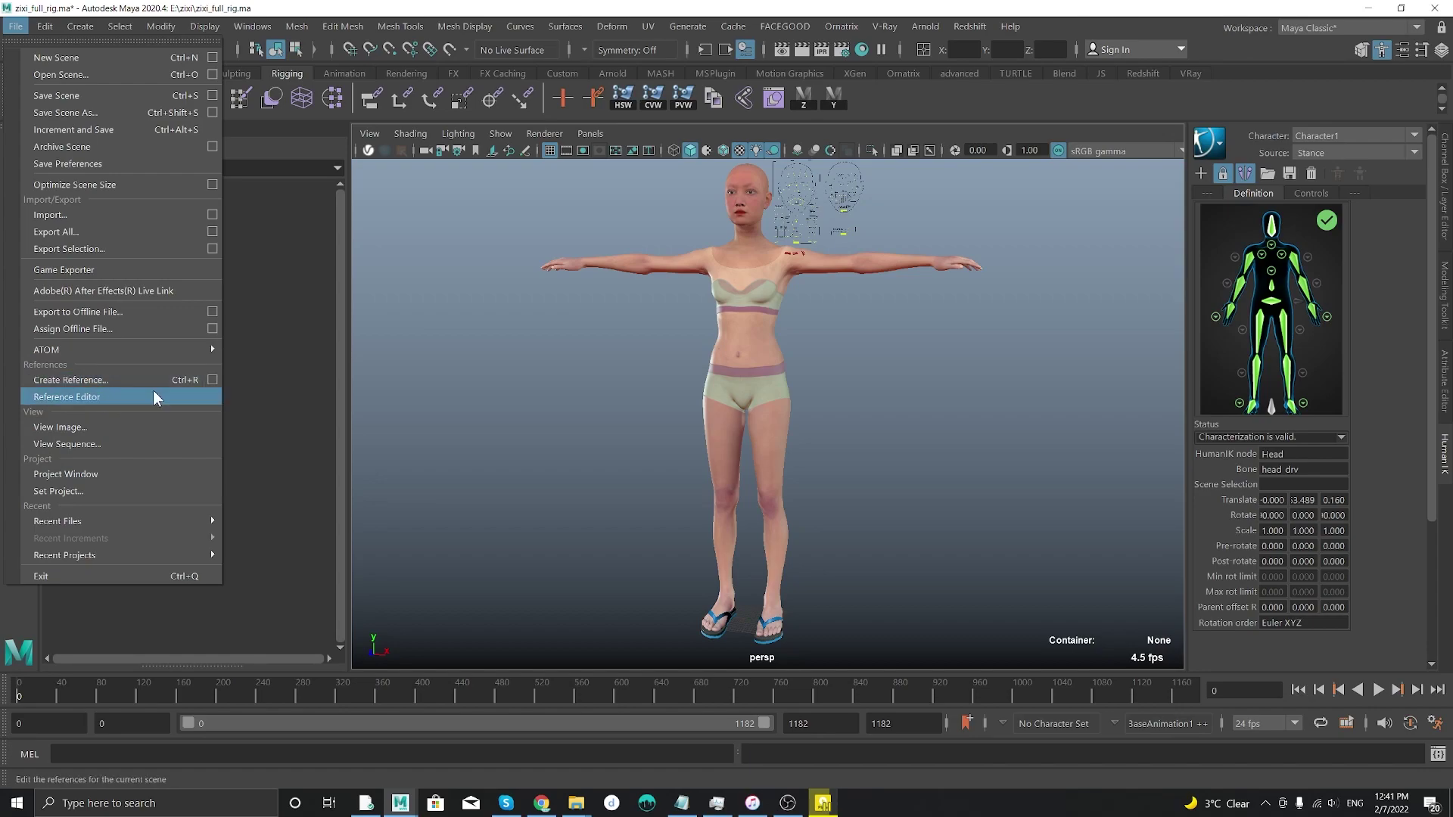
click(200, 381)
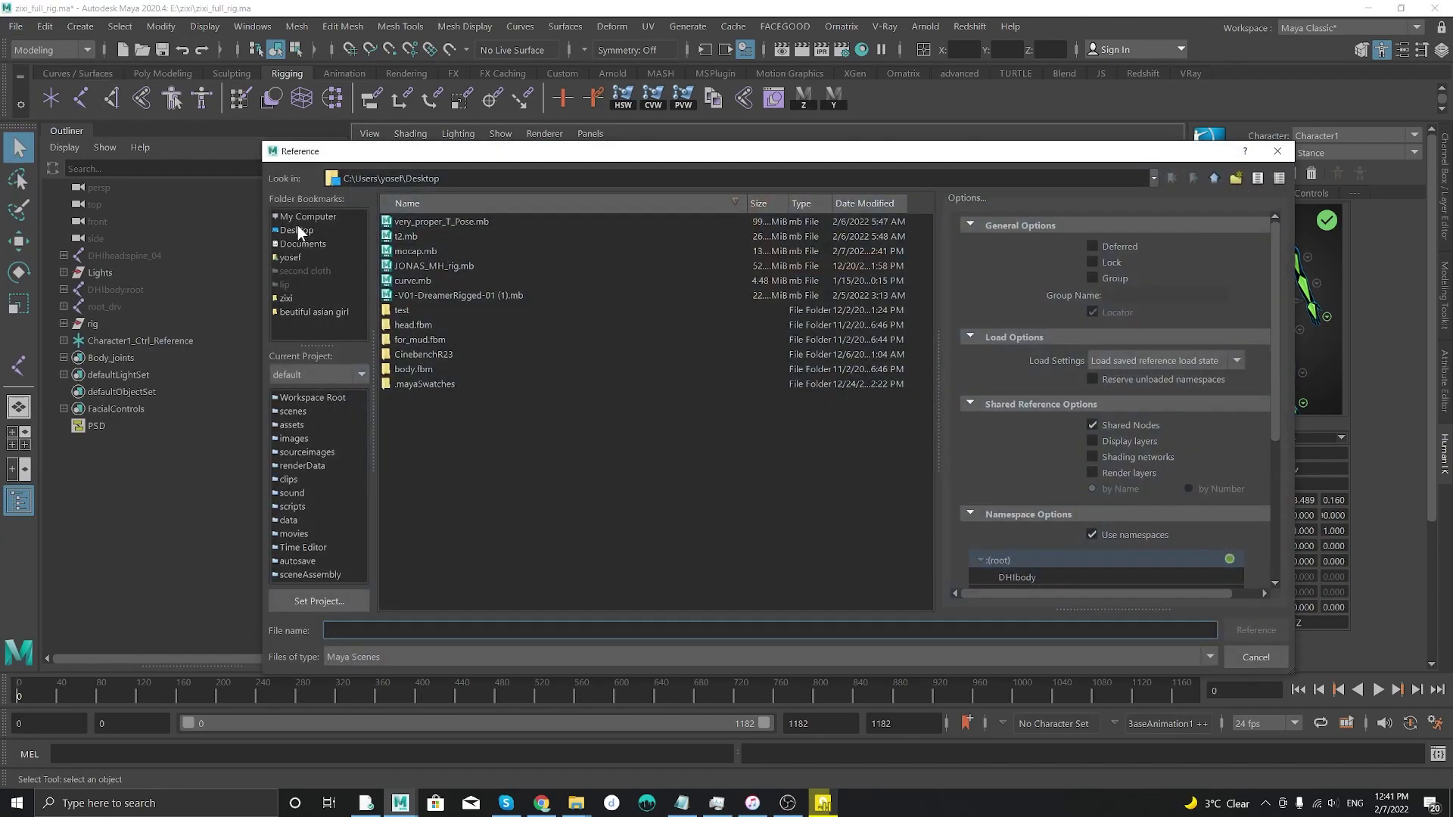
click(297, 229)
click(422, 235)
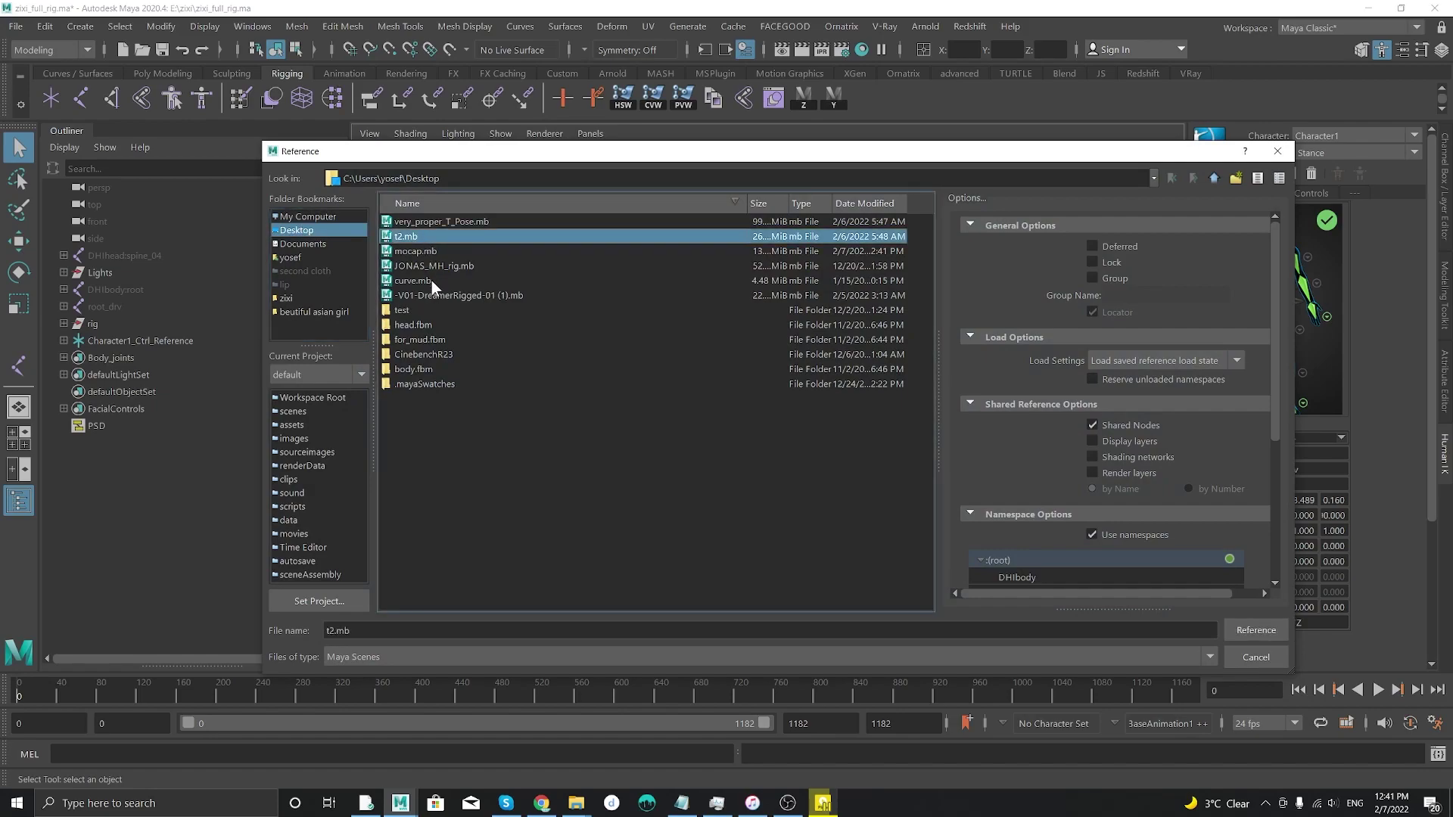
double_click(422, 256)
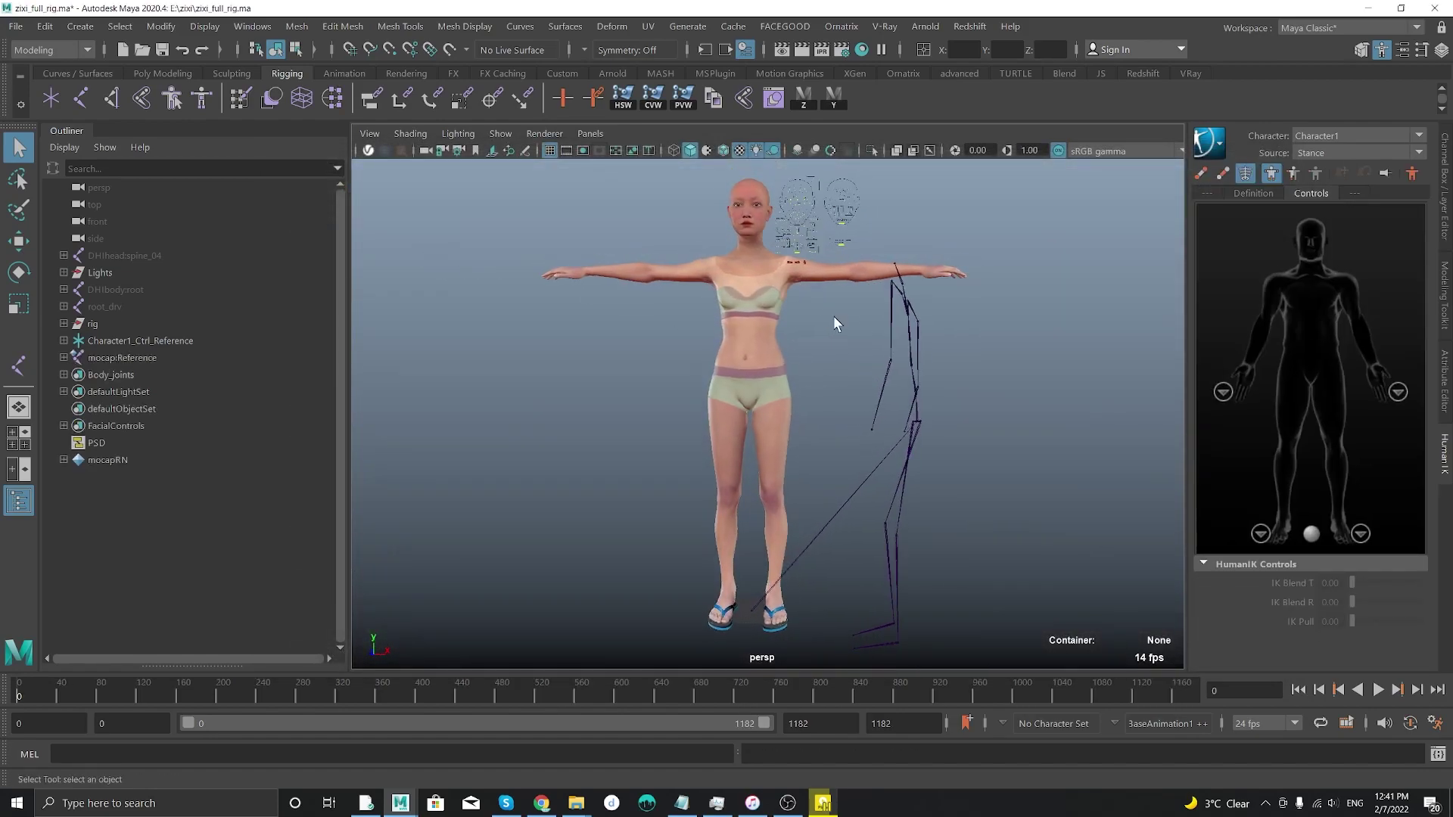
- Set the HumanIK source of Character1 to mocap:Character1
click(1363, 140)
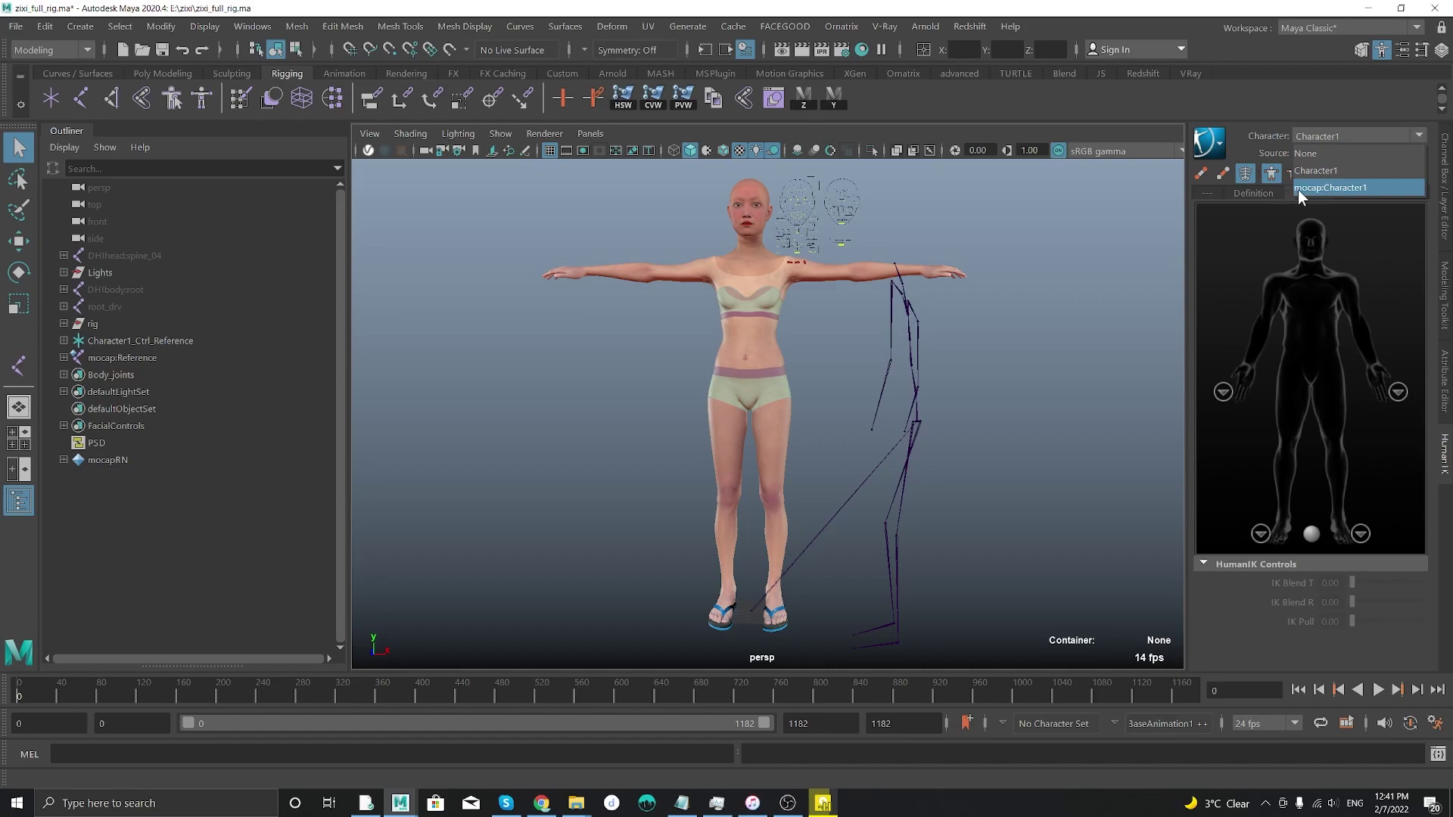
click(1025, 220)
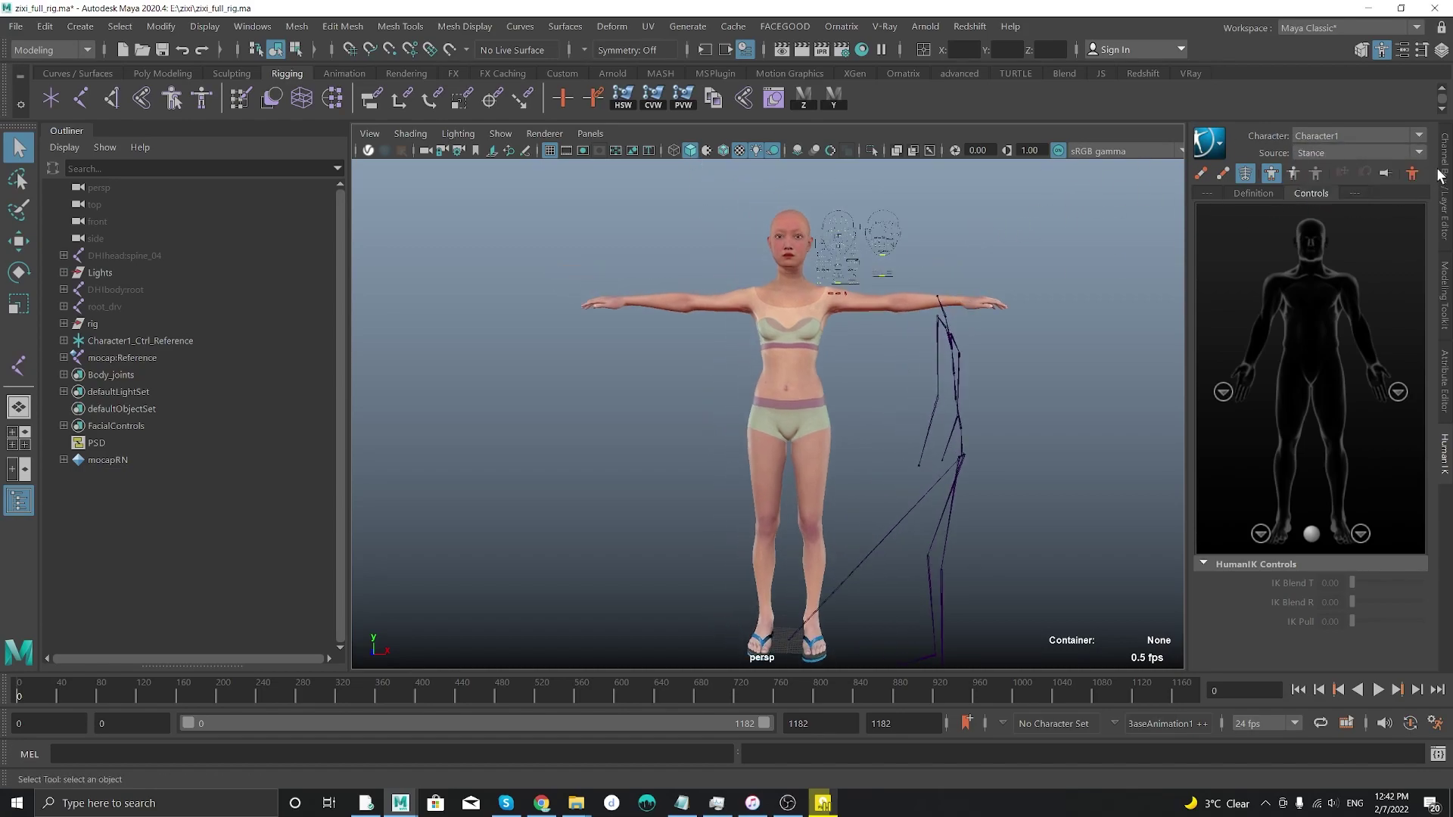
click(1345, 157)
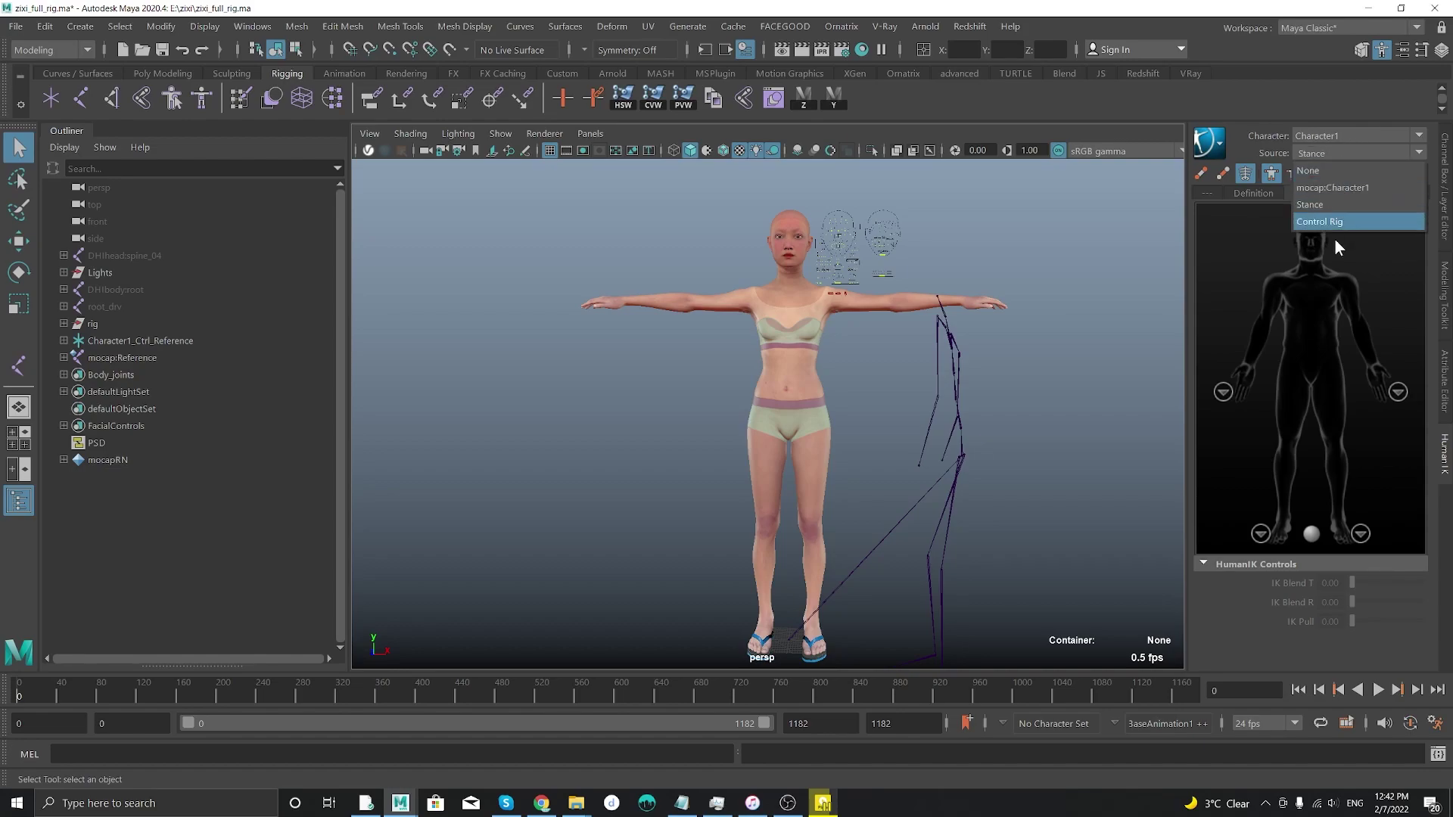
click(1365, 189)
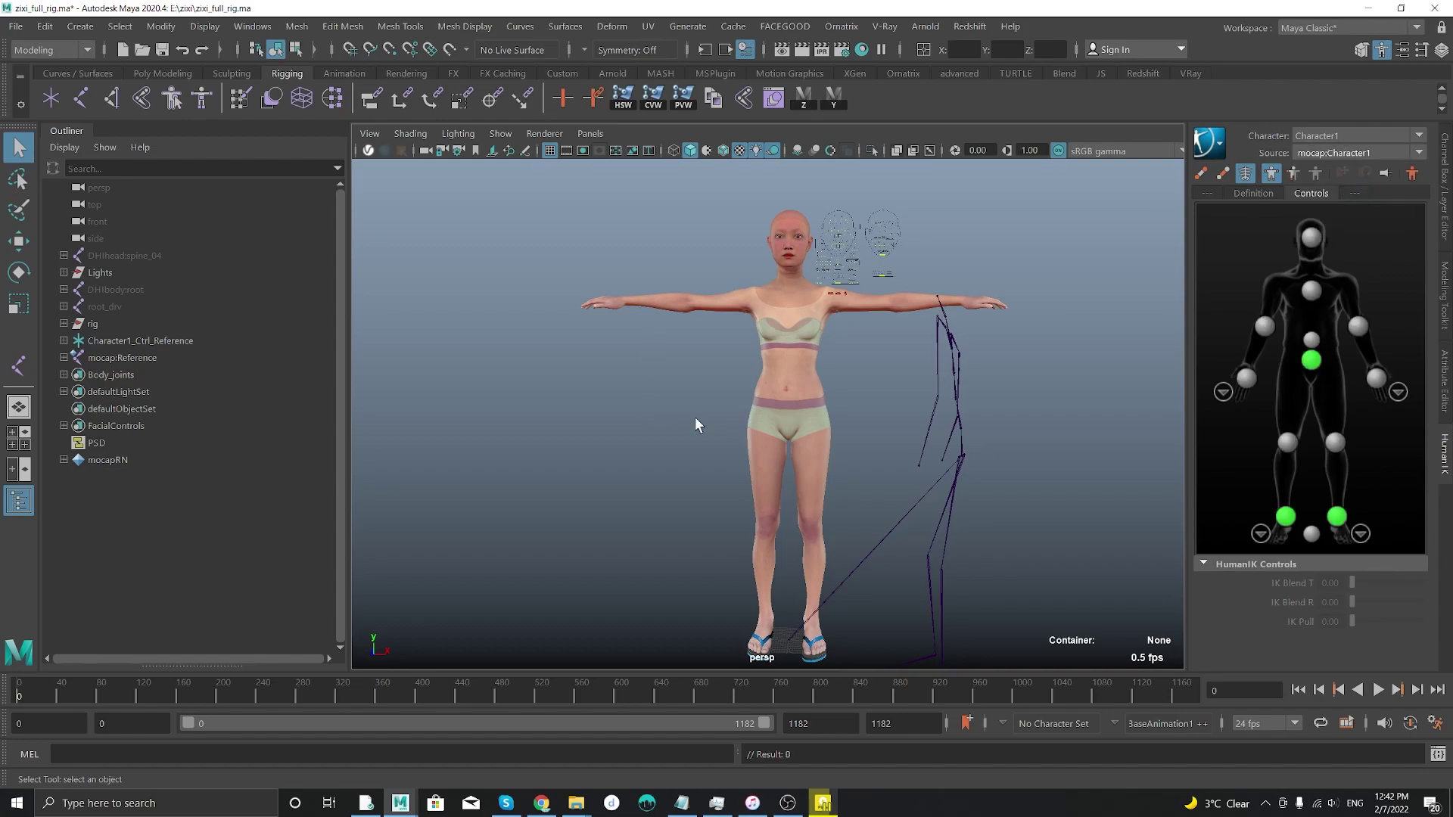
- Play back the animation on the MetaHuman and stop at frame 335
alt+drag(737, 444, 870, 515)
alt+right_drag(870, 514, 638, 389)
alt+drag(637, 389, 519, 383)
key(alt+v)
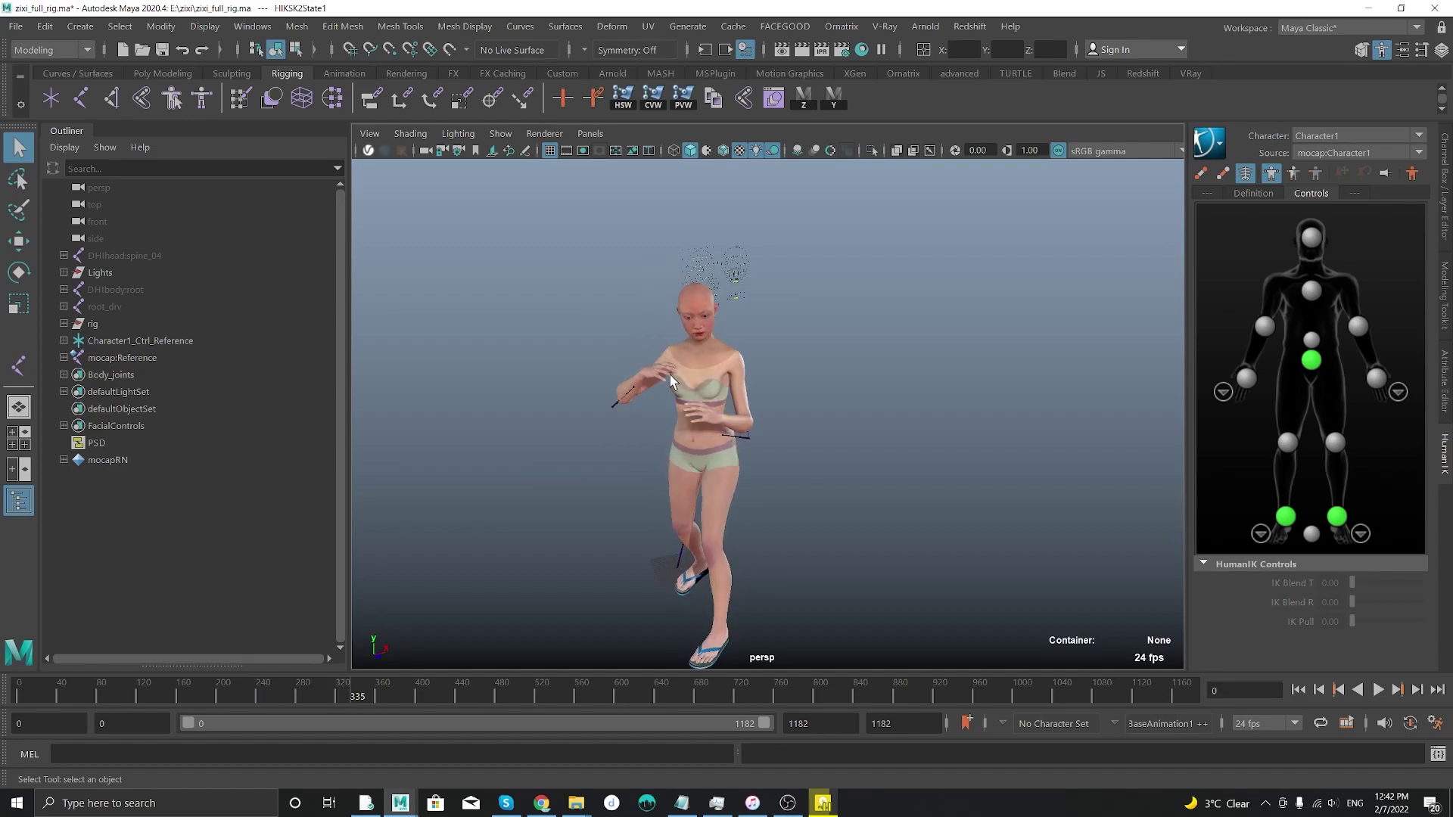
key(Escape)
- Select the body mesh and examine the character's pose at frame 335 from behind and from the side
alt+drag(746, 404, 640, 427)
alt+right_drag(651, 427, 725, 525)
click(725, 526)
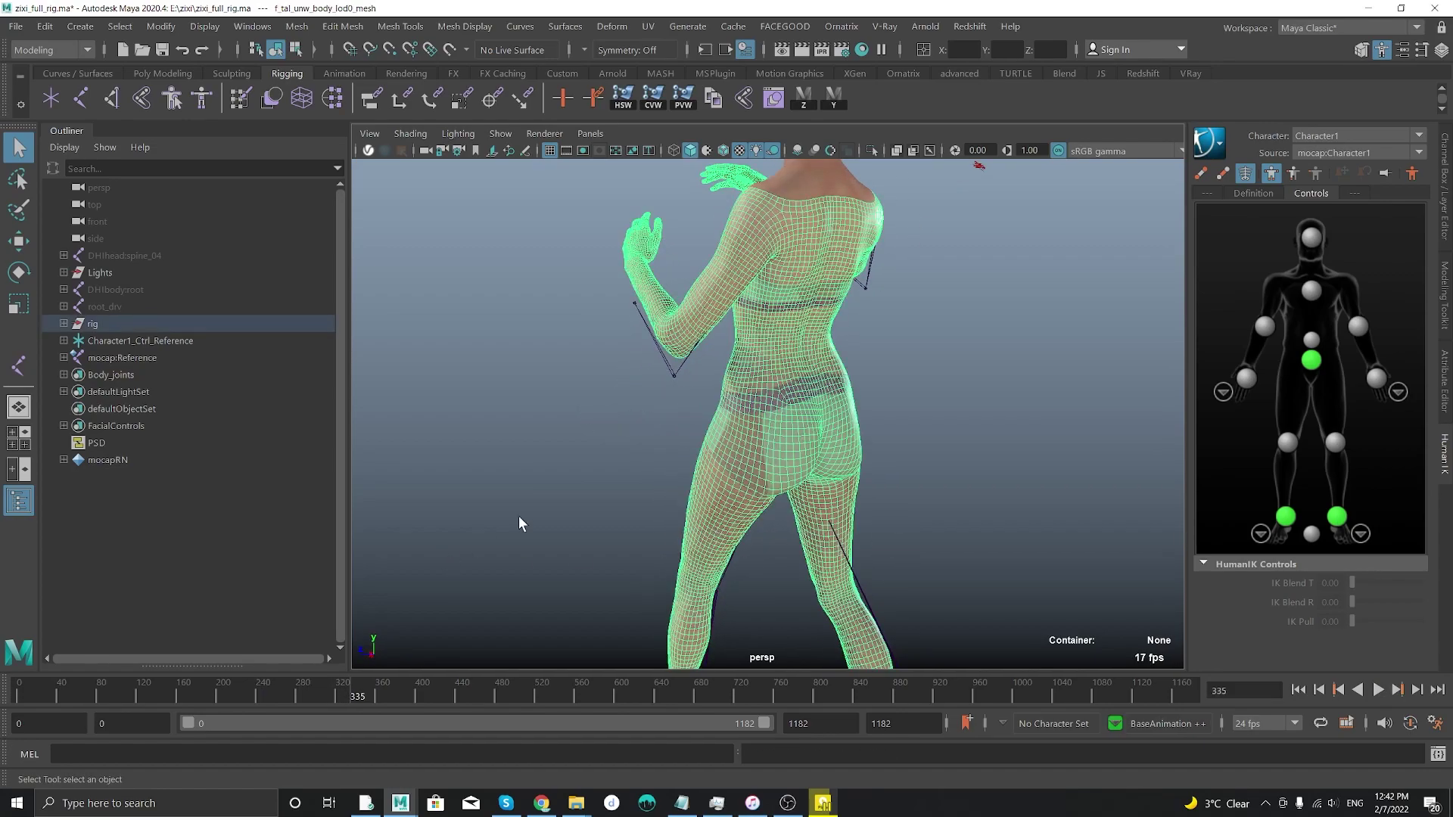
alt+middle_drag(660, 435, 596, 521)
alt+drag(597, 521, 639, 418)
alt+right_drag(639, 419, 695, 419)
alt+middle_drag(695, 419, 706, 320)
key(w)
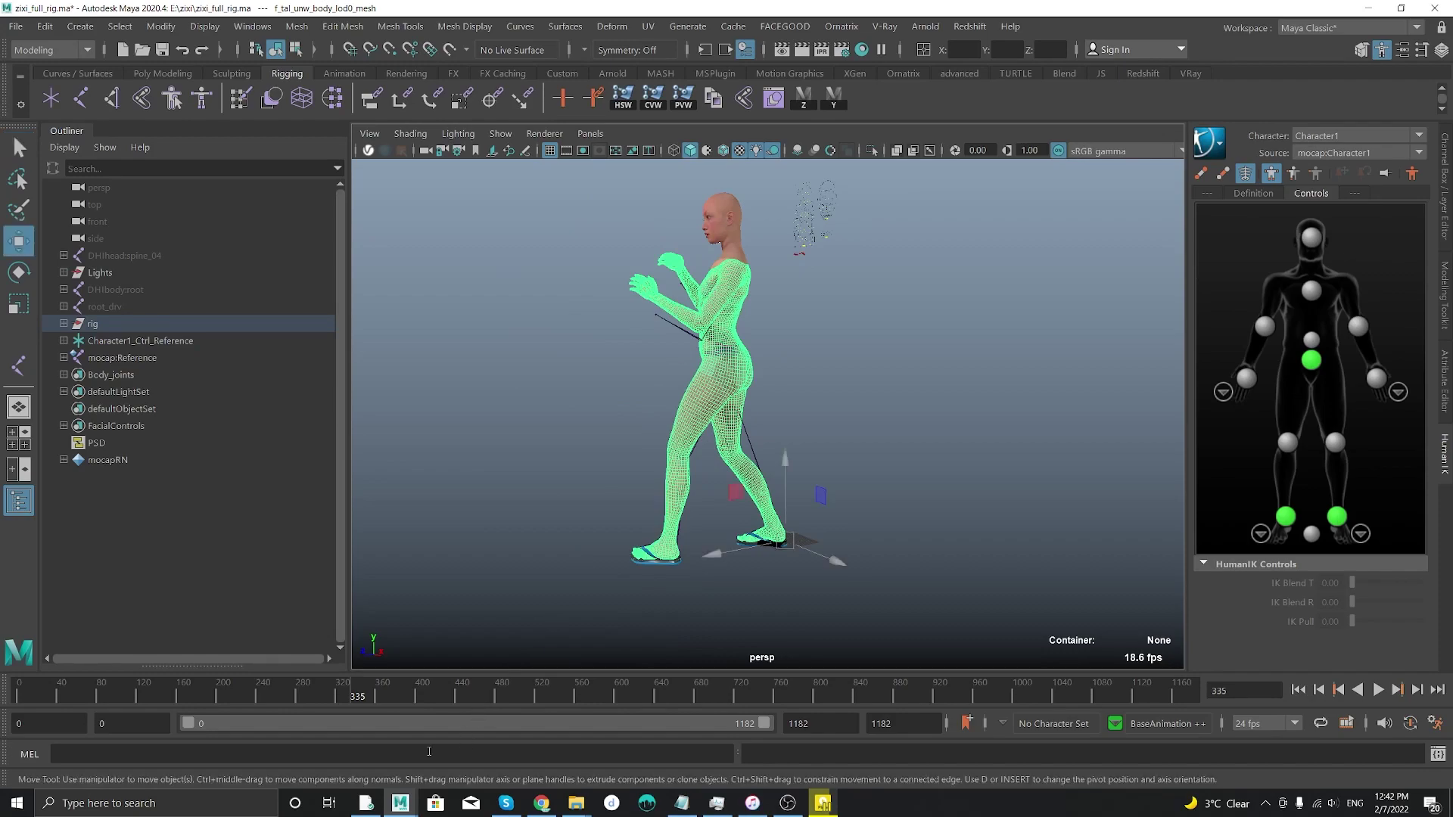
- Scrub the timeline to frame 143 and examine how the character's arms and body follow the mocap skeleton
drag(356, 701, 160, 643)
alt+right_drag(840, 293, 1062, 518)
alt+drag(660, 344, 714, 339)
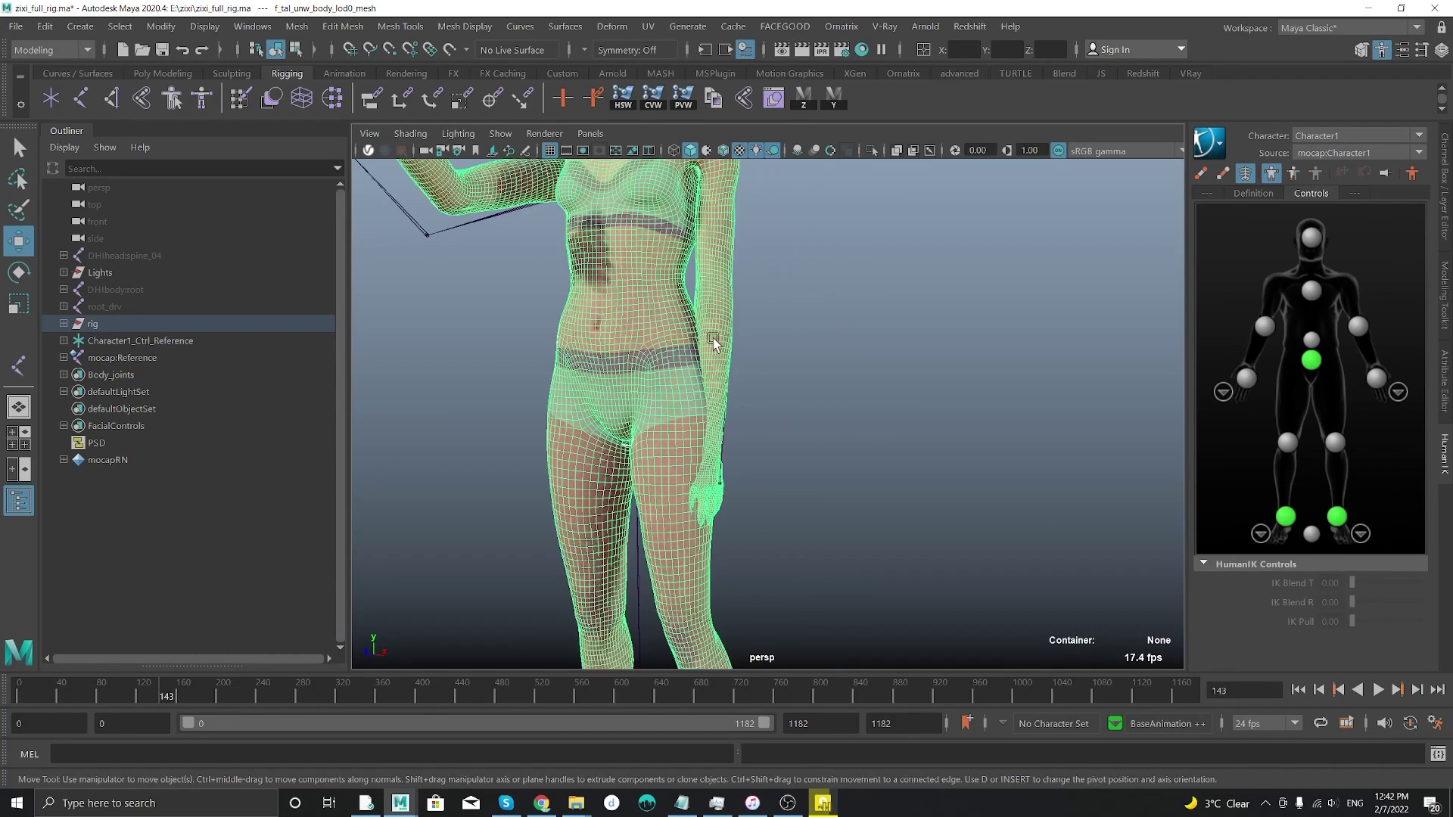
alt+right_drag(714, 339, 643, 327)
alt+middle_drag(642, 326, 686, 405)
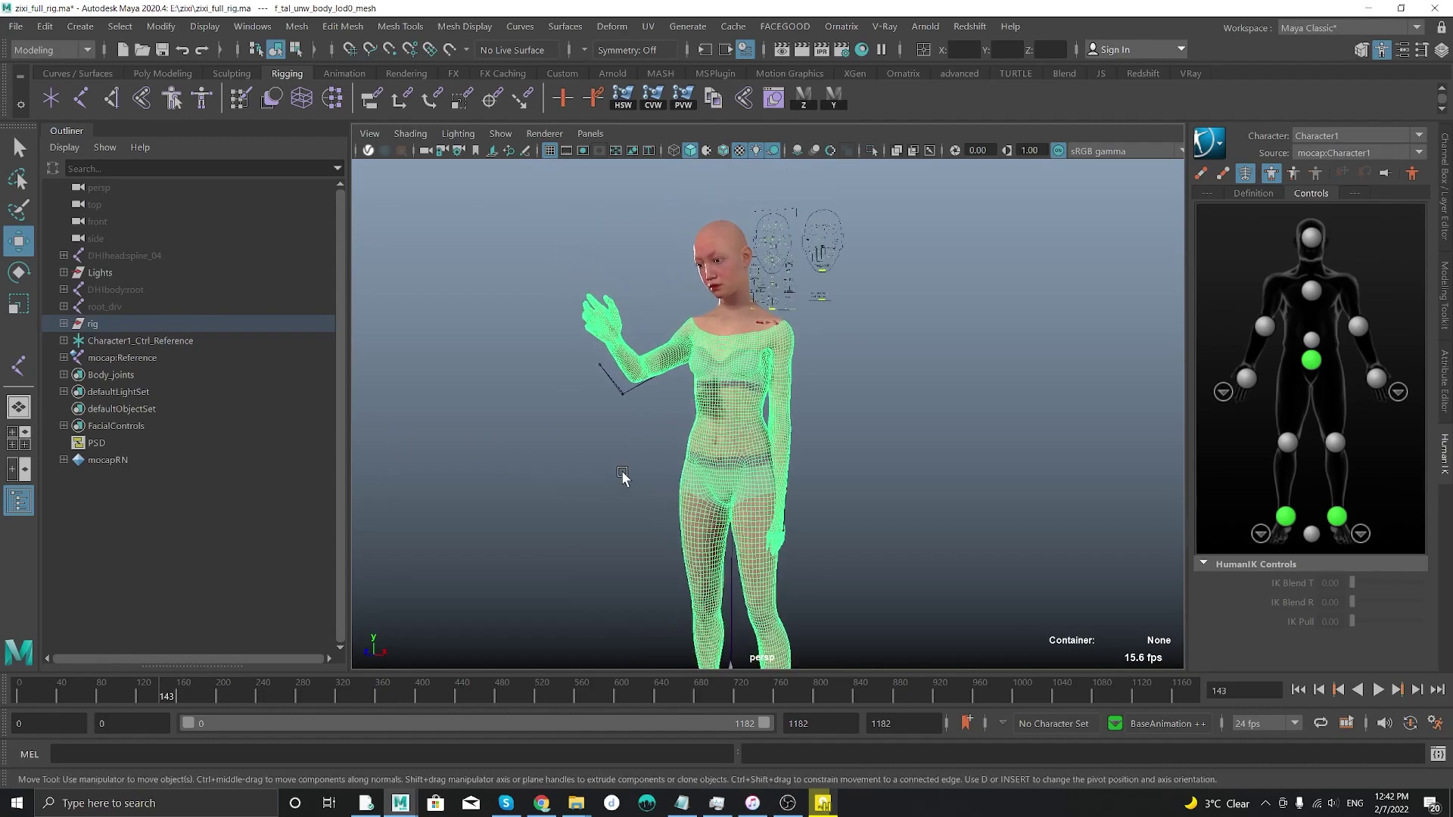
alt+drag(802, 352, 841, 383)
mouse_move(545, 371)
alt+right_down()
mouse_move(734, 457)
mouse_move(529, 360)
alt+right_up()
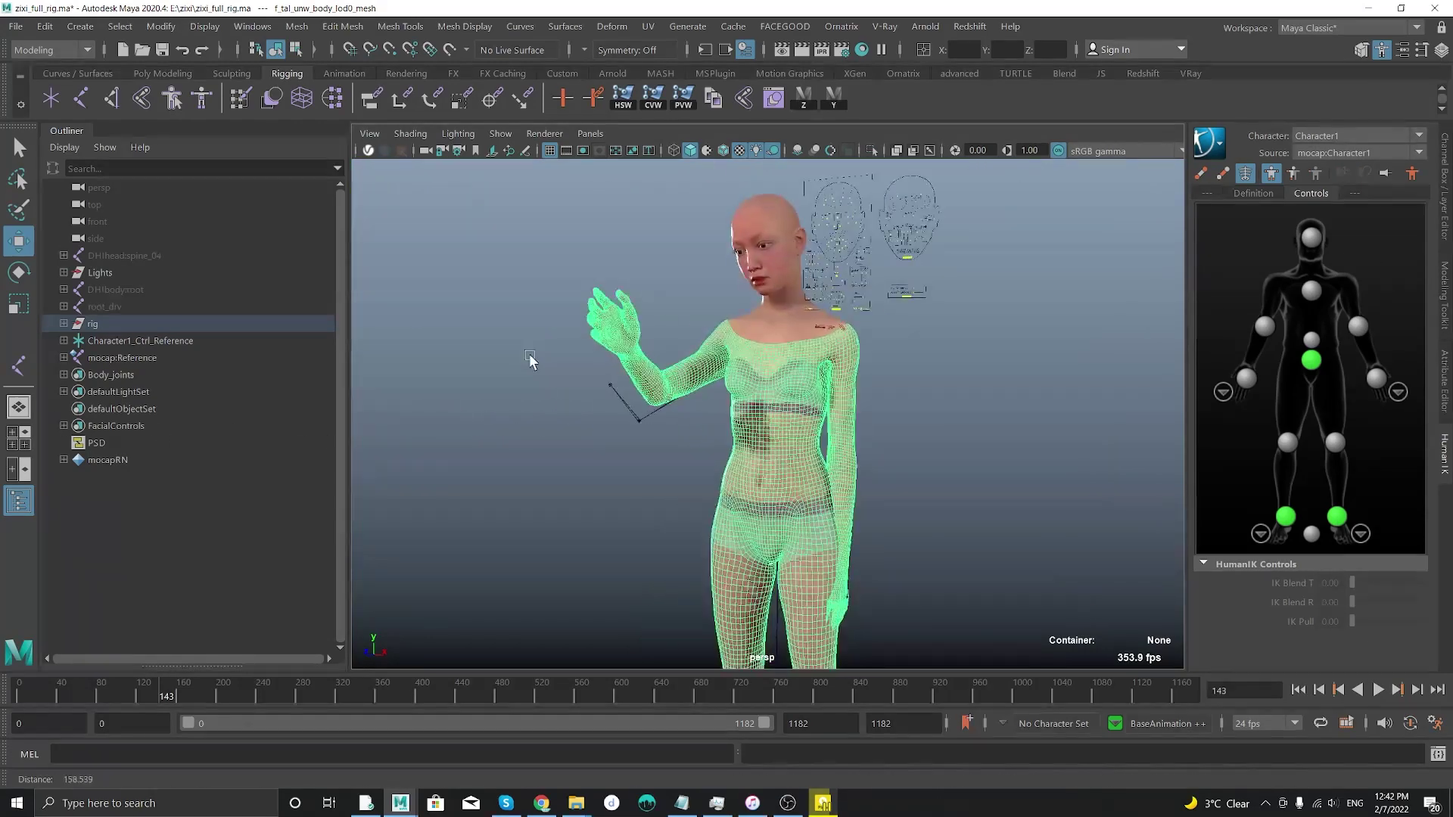
alt+middle_drag(795, 334, 731, 276)
alt+right_drag(731, 280, 779, 371)
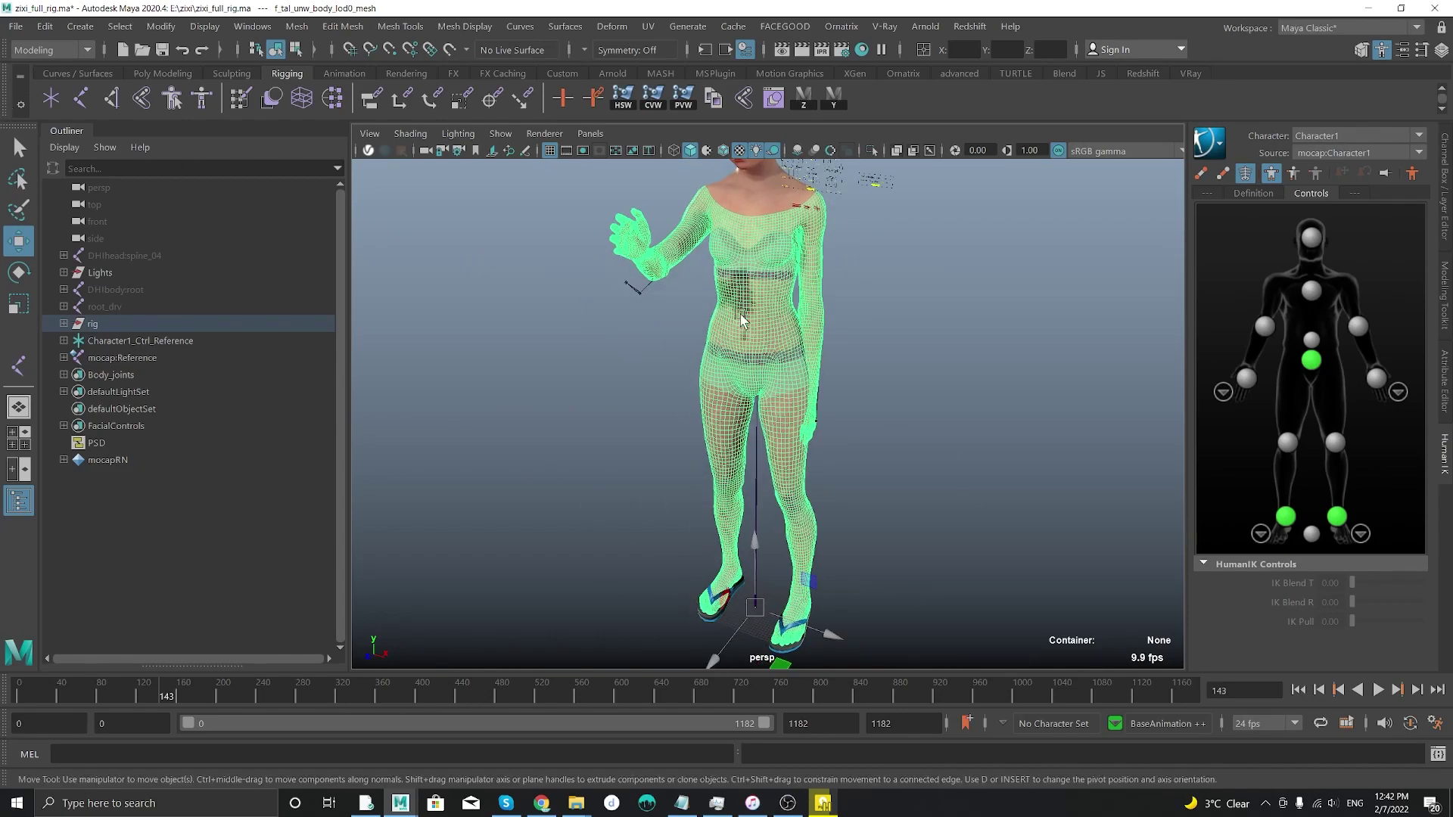
- Start an FBX export of the selected body mesh with the Desktop as the destination folder
alt+middle_drag(769, 363, 749, 396)
alt+right_drag(750, 396, 643, 345)
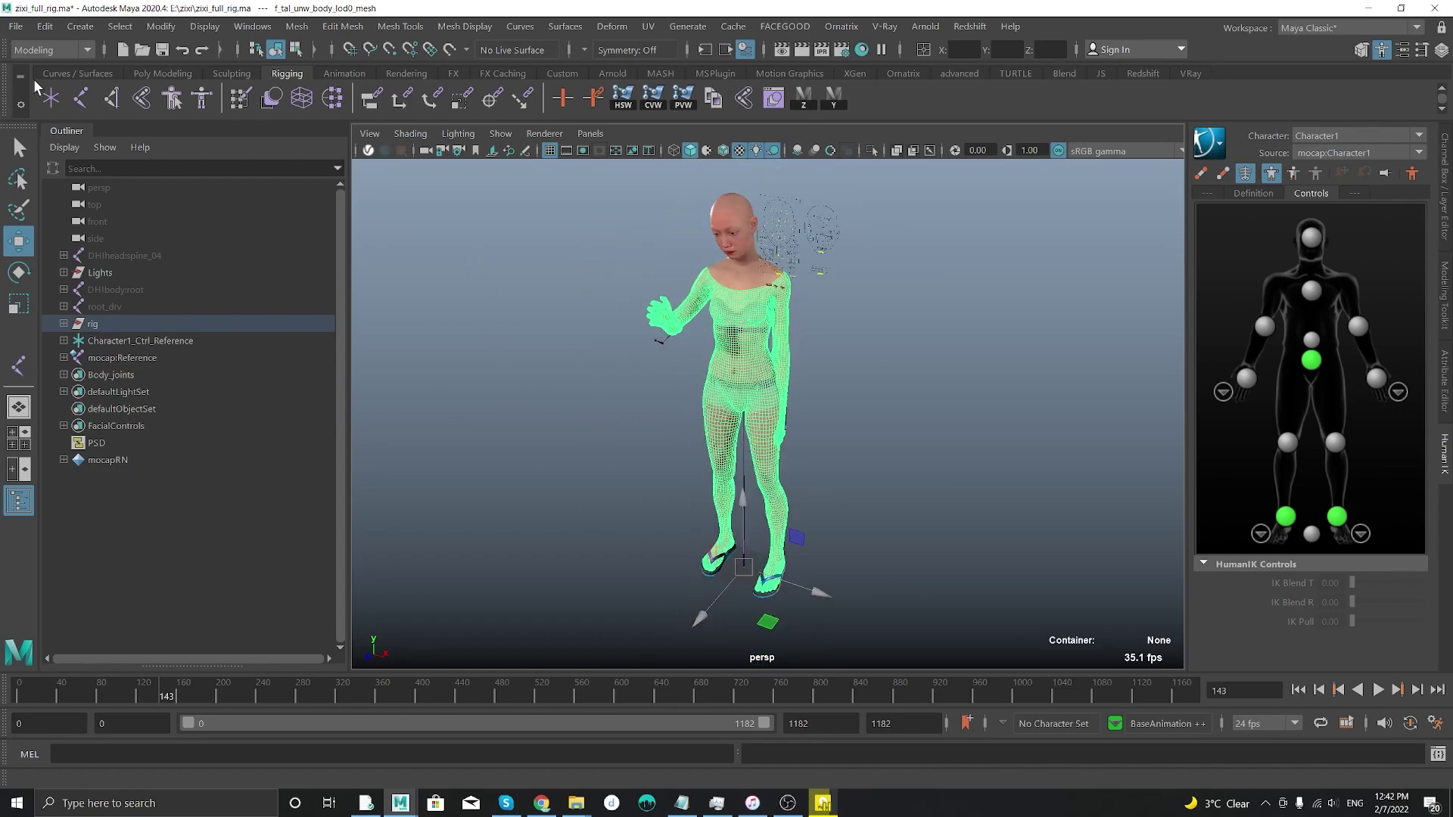
click(15, 28)
click(53, 249)
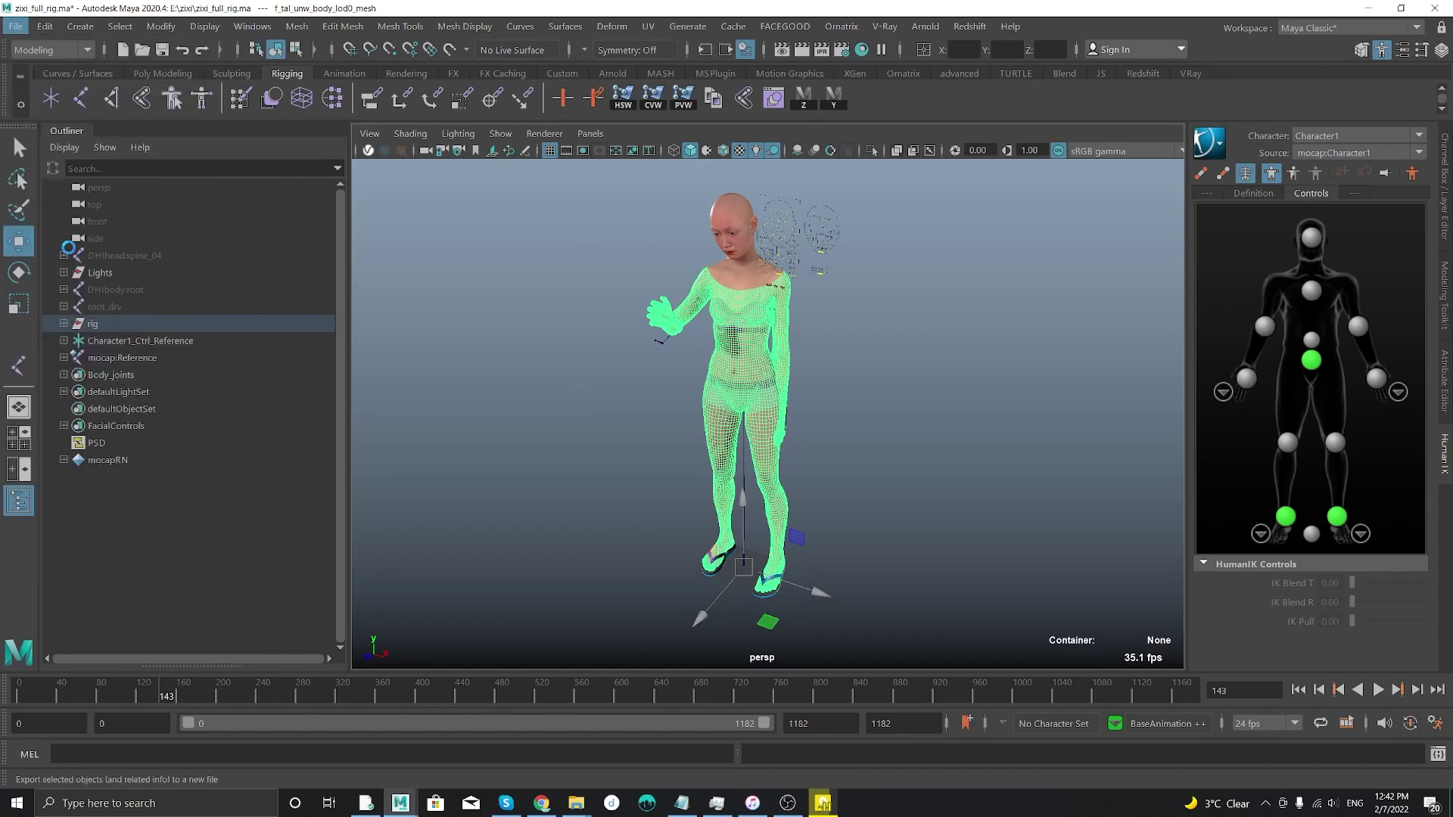
click(288, 231)
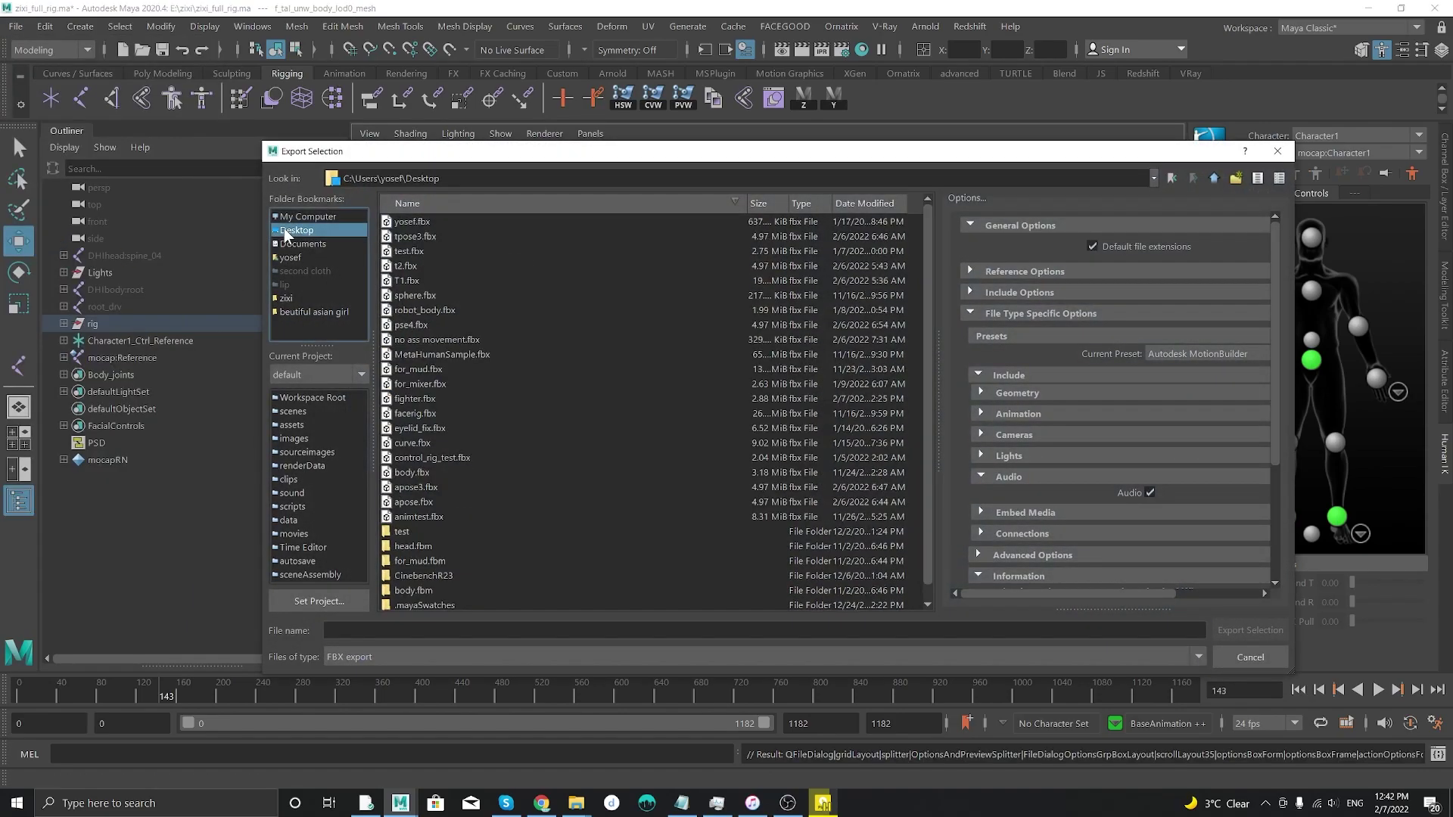
click(504, 624)
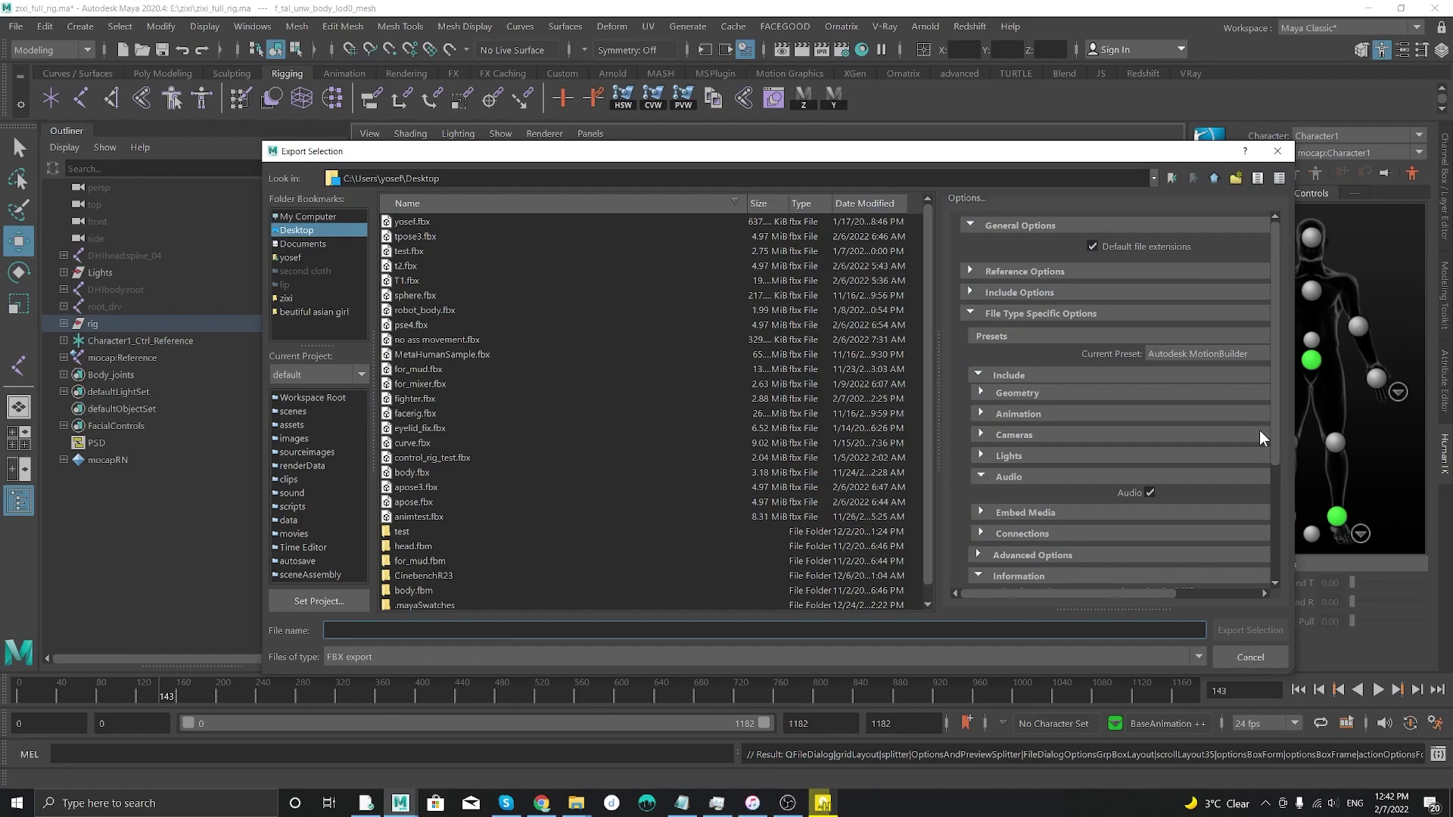
- Enable Bake Animation in the FBX export's animation options
drag(1277, 423, 1267, 514)
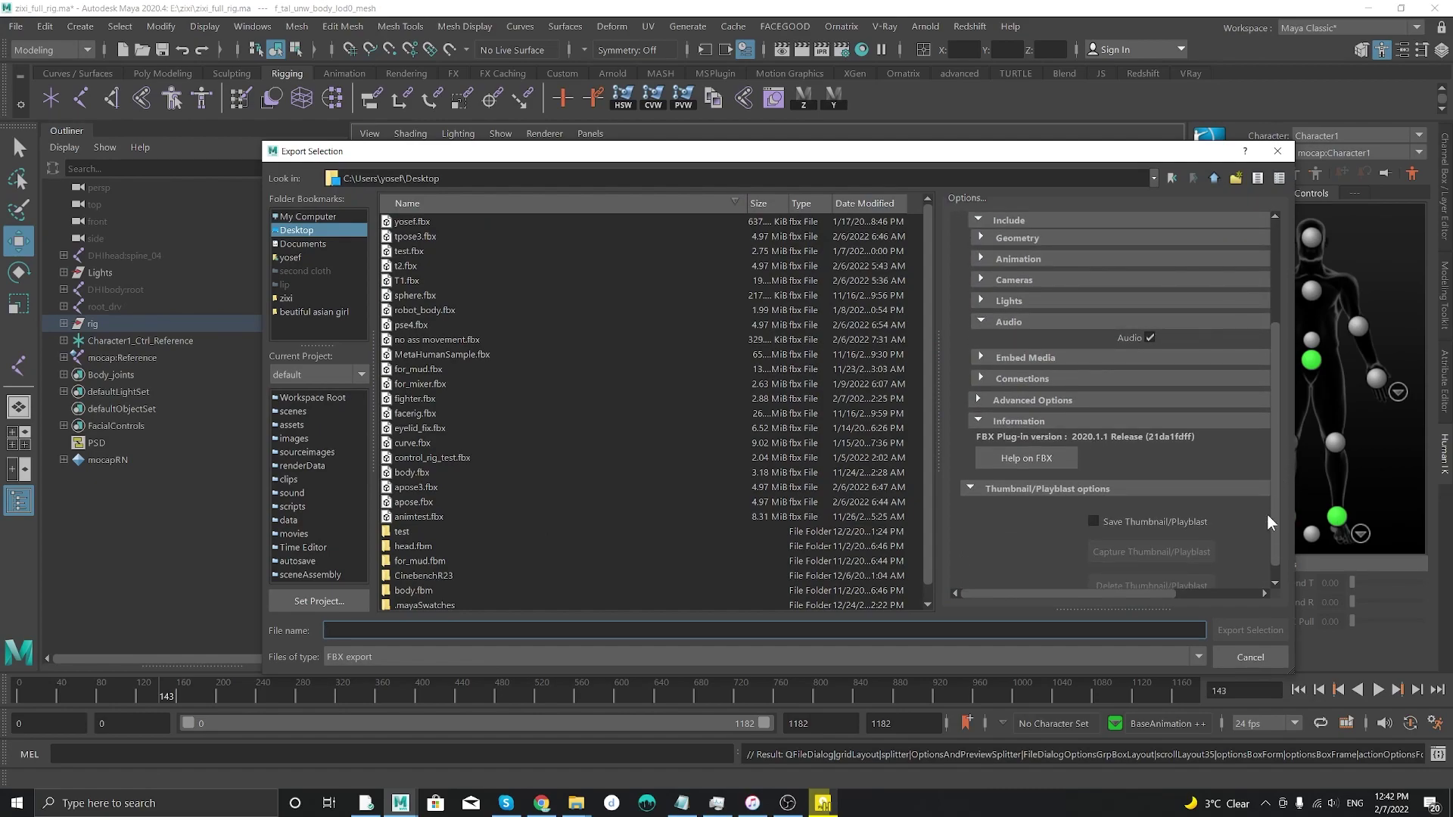
scroll(1083, 451, up, 3)
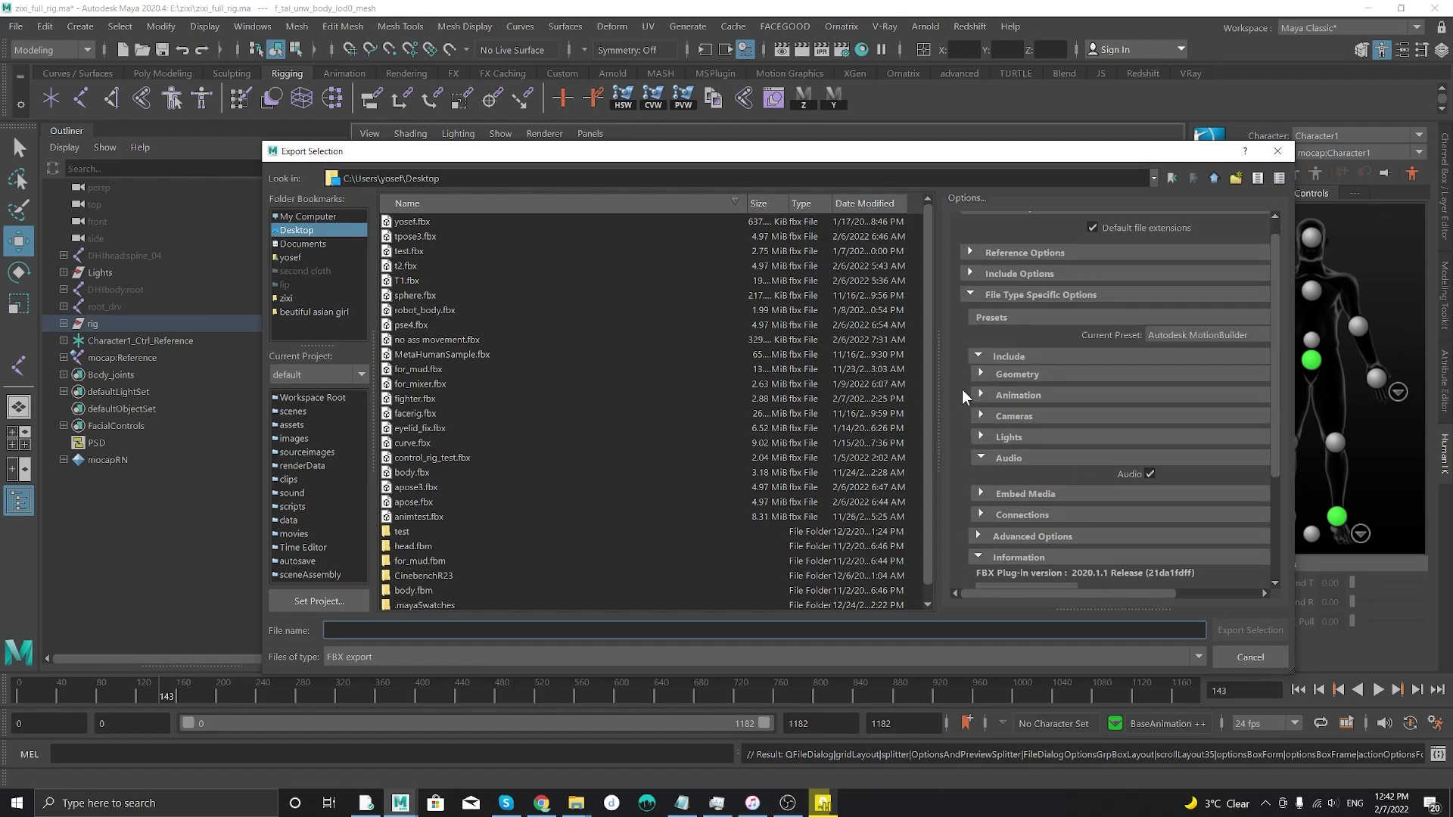
click(976, 394)
click(981, 451)
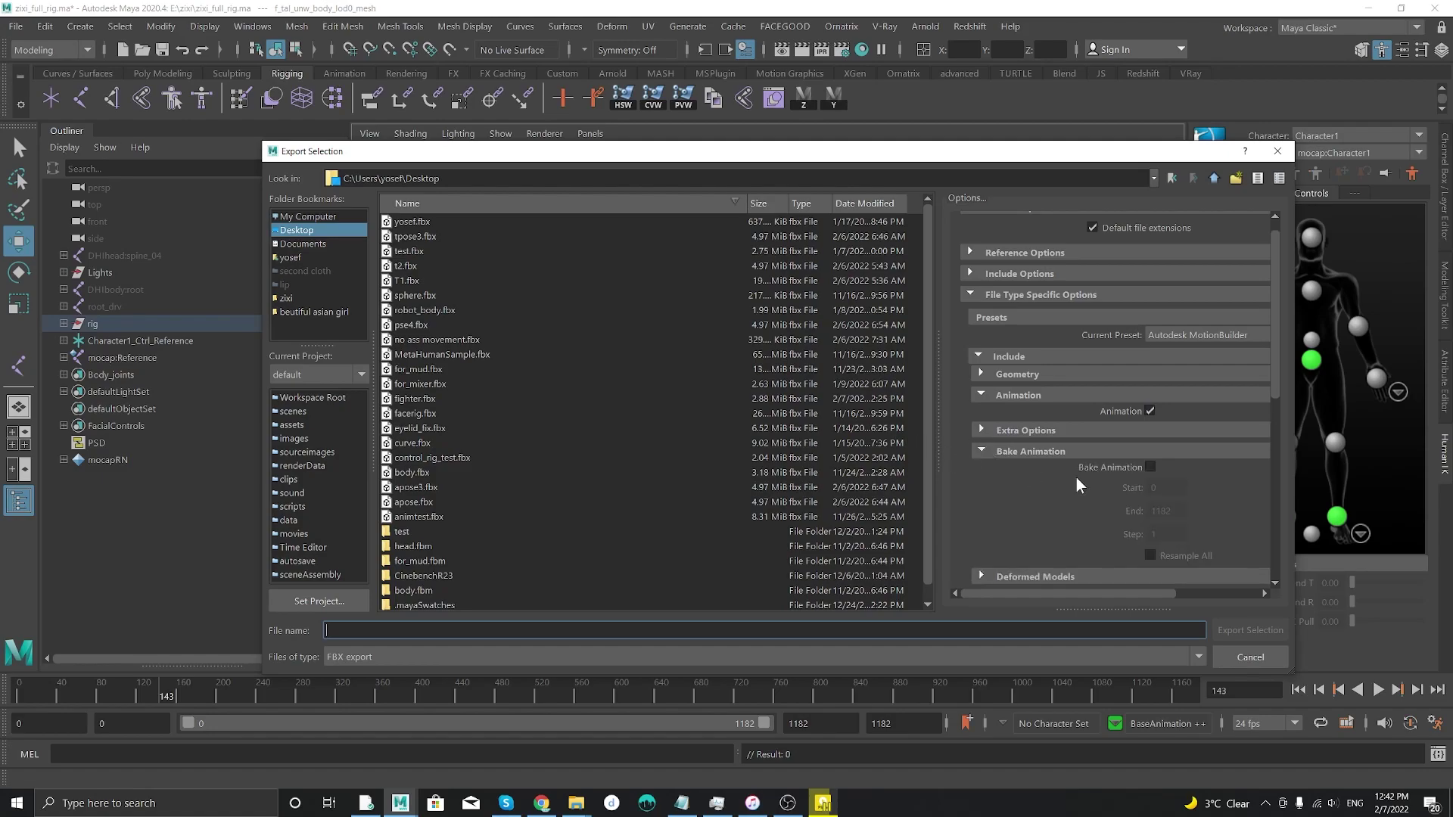
click(1150, 468)
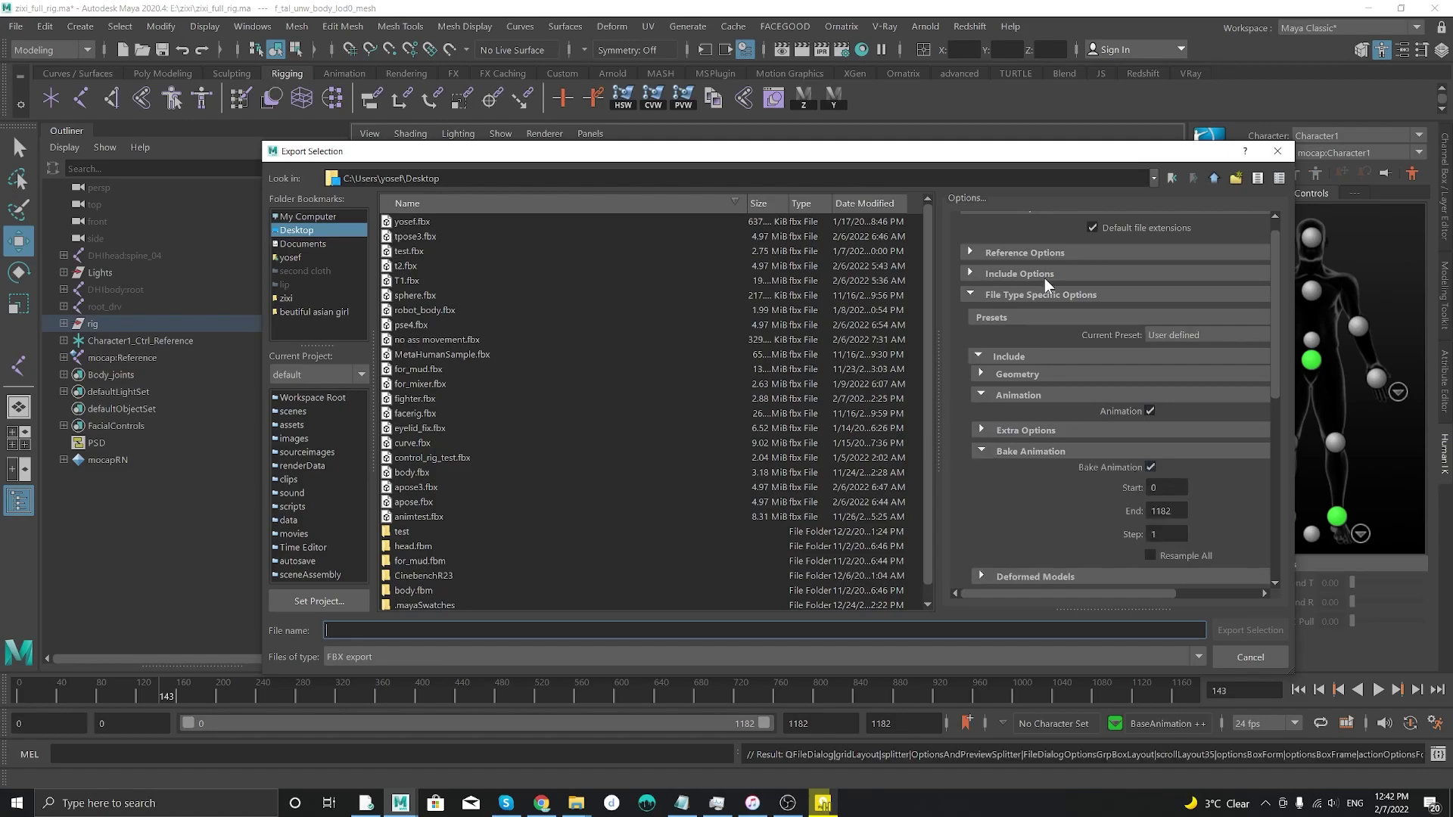
- Review the remaining FBX export options and close the export dialog without exporting
drag(933, 155, 908, 183)
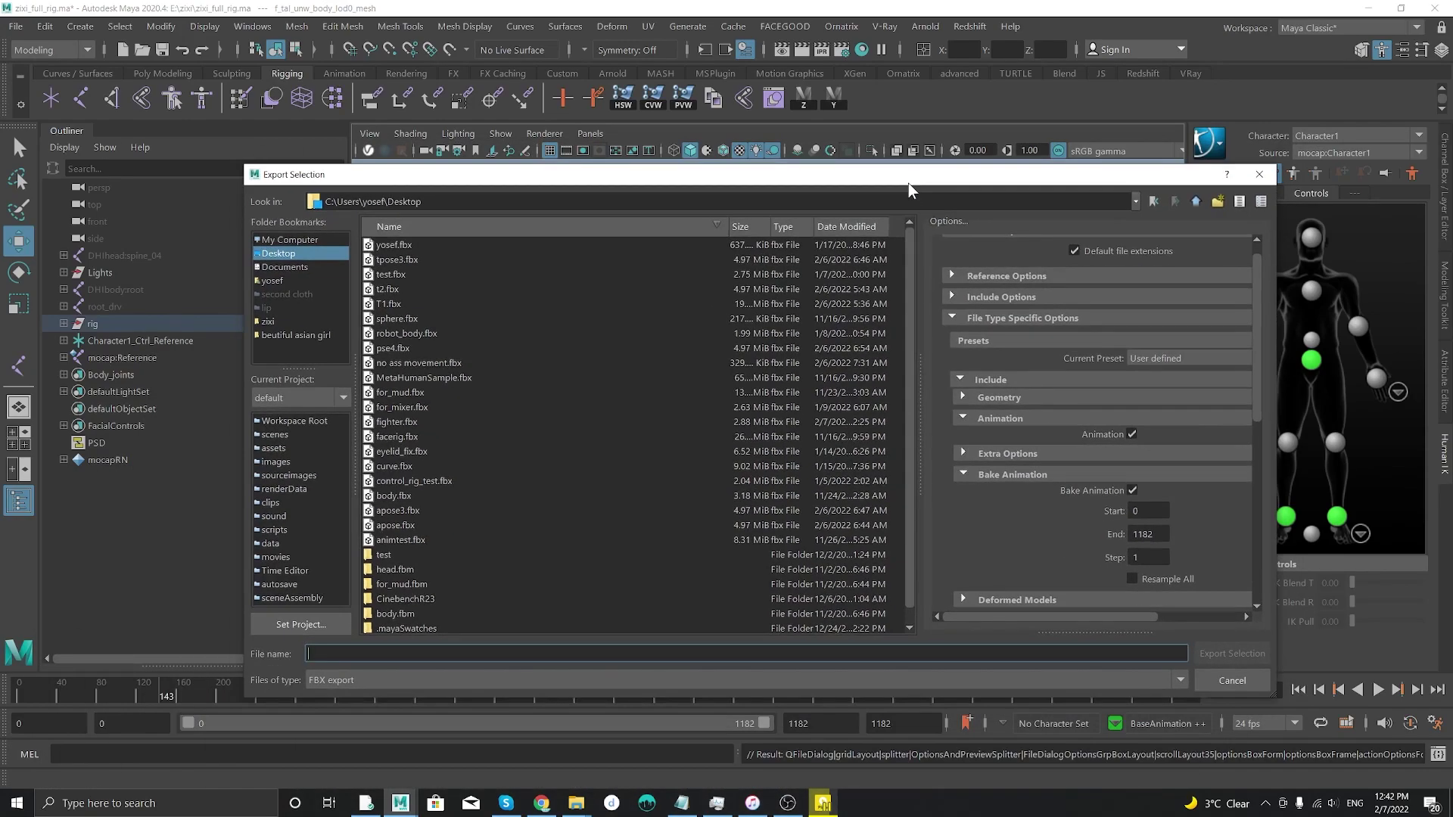
scroll(668, 449, down, 1)
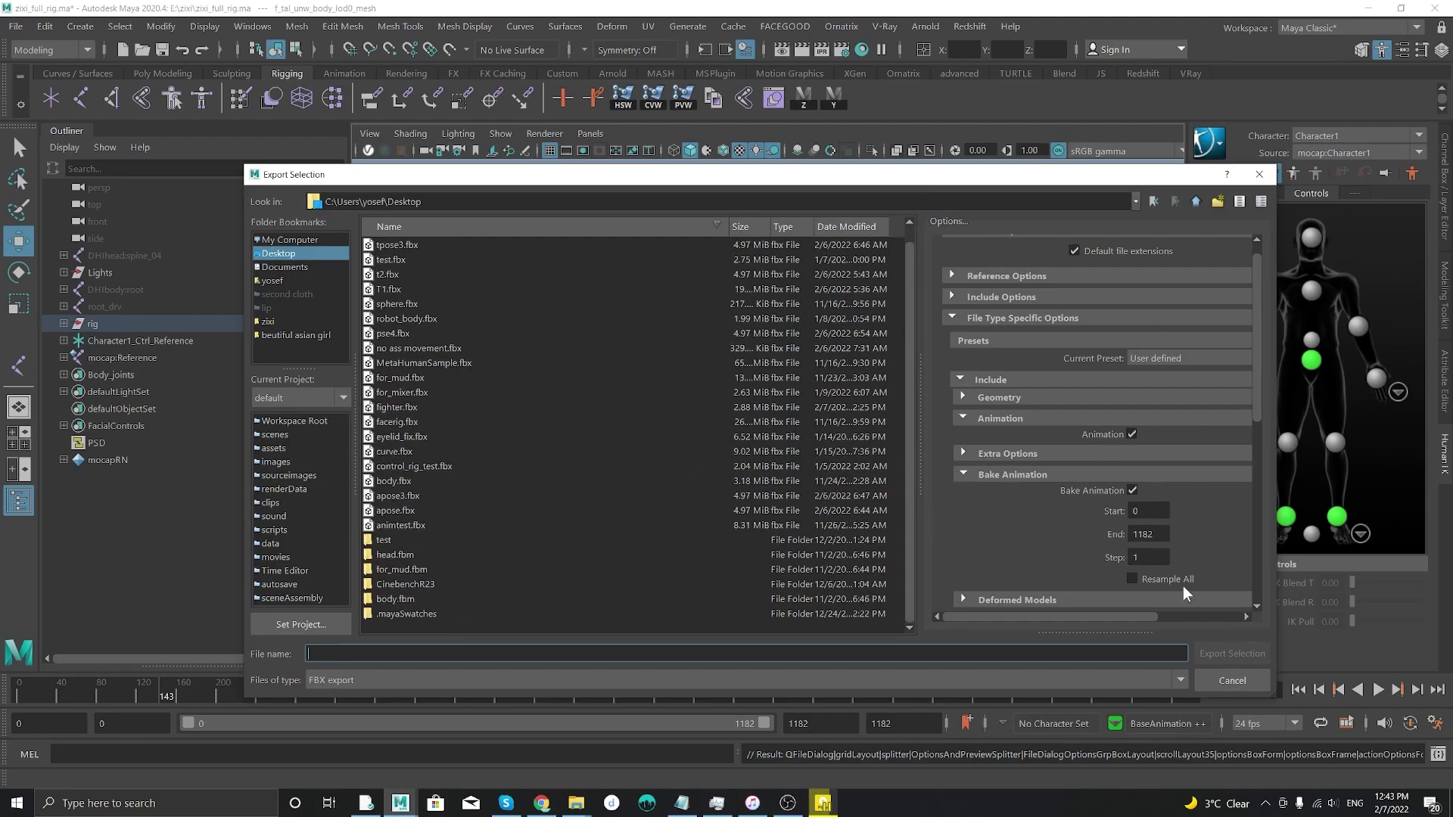
drag(1260, 398, 1249, 536)
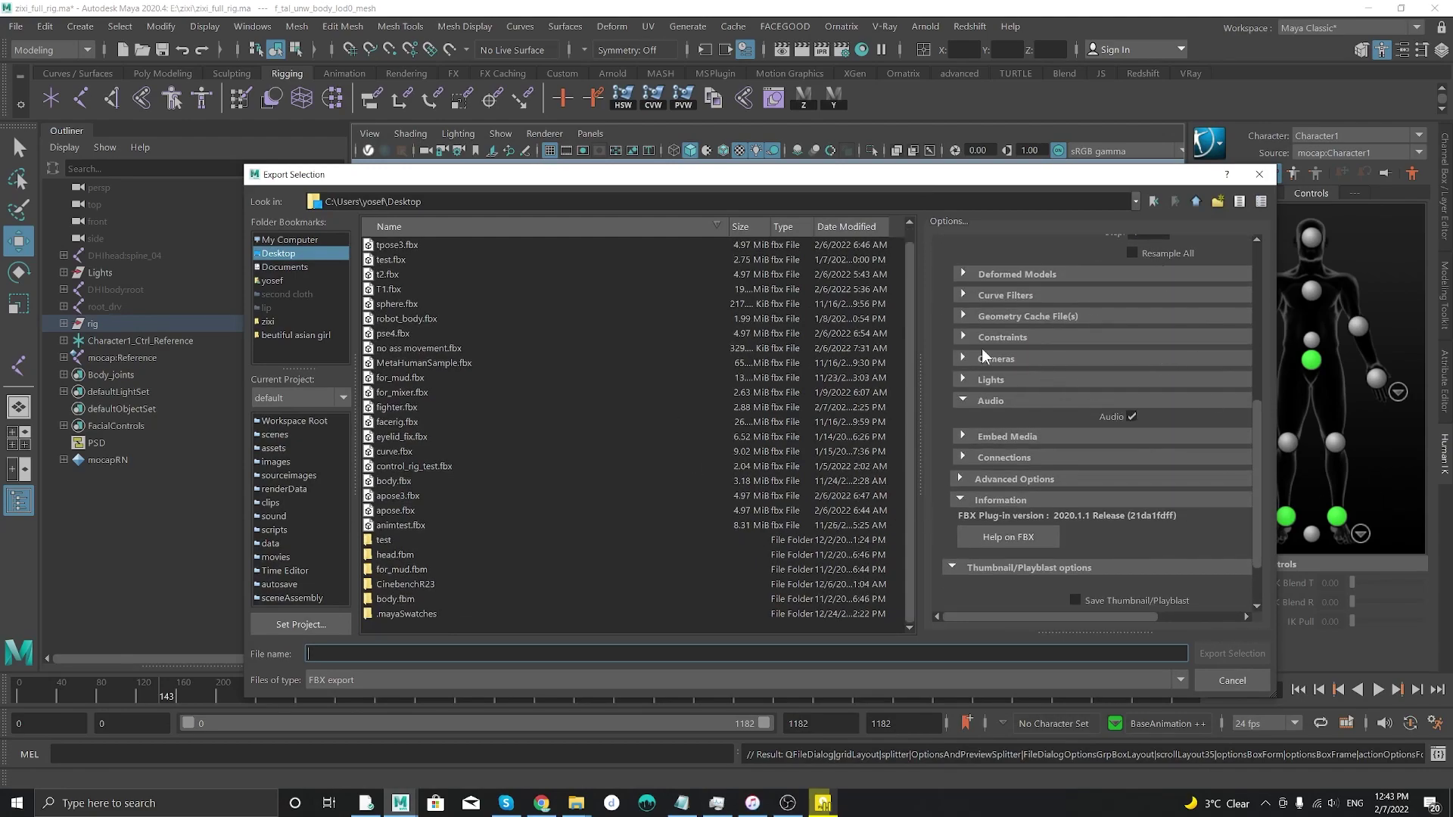
mouse_move(843, 181)
mouse_down()
mouse_move(827, 442)
mouse_move(868, 177)
mouse_up()
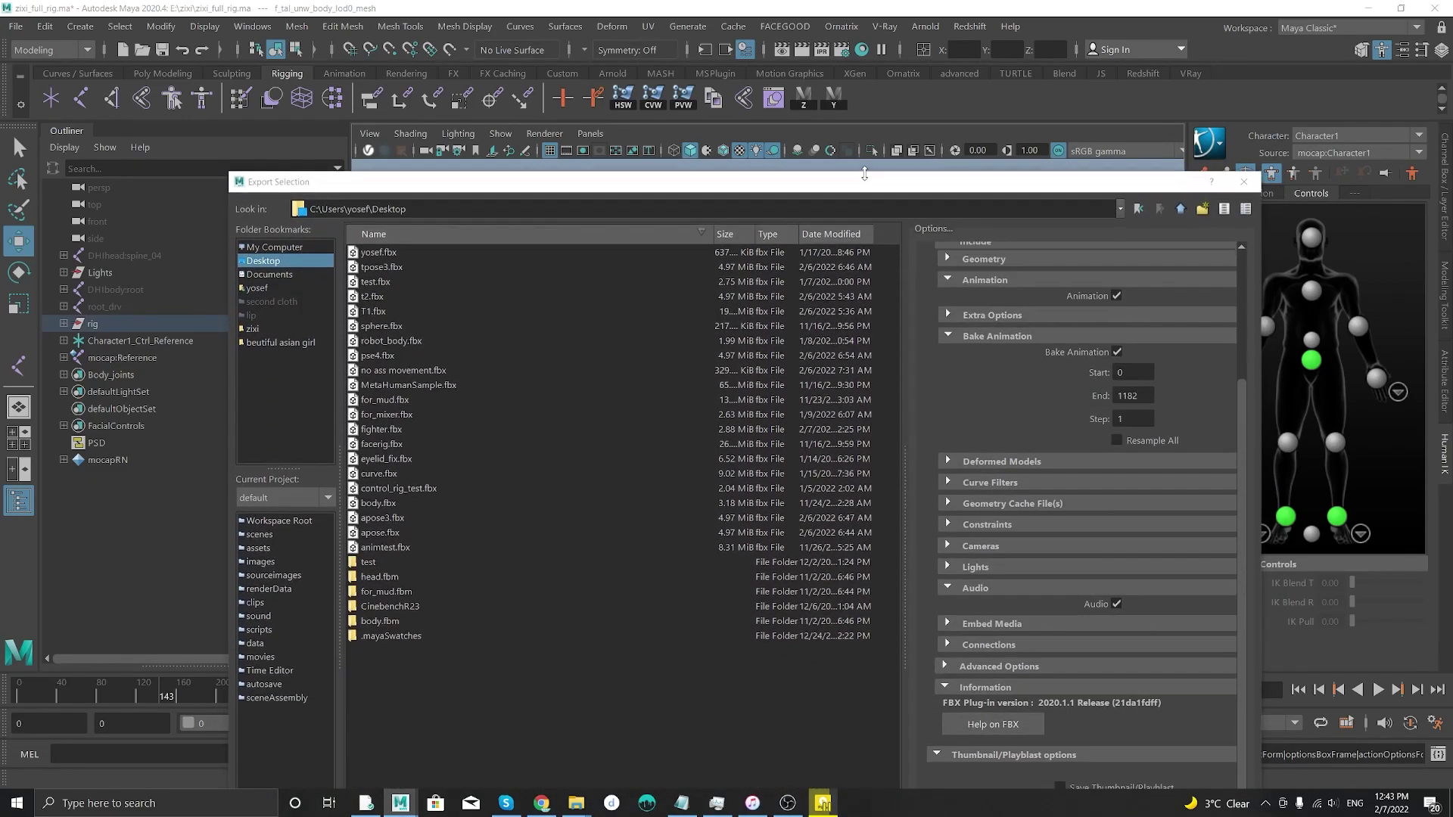
click(1239, 184)
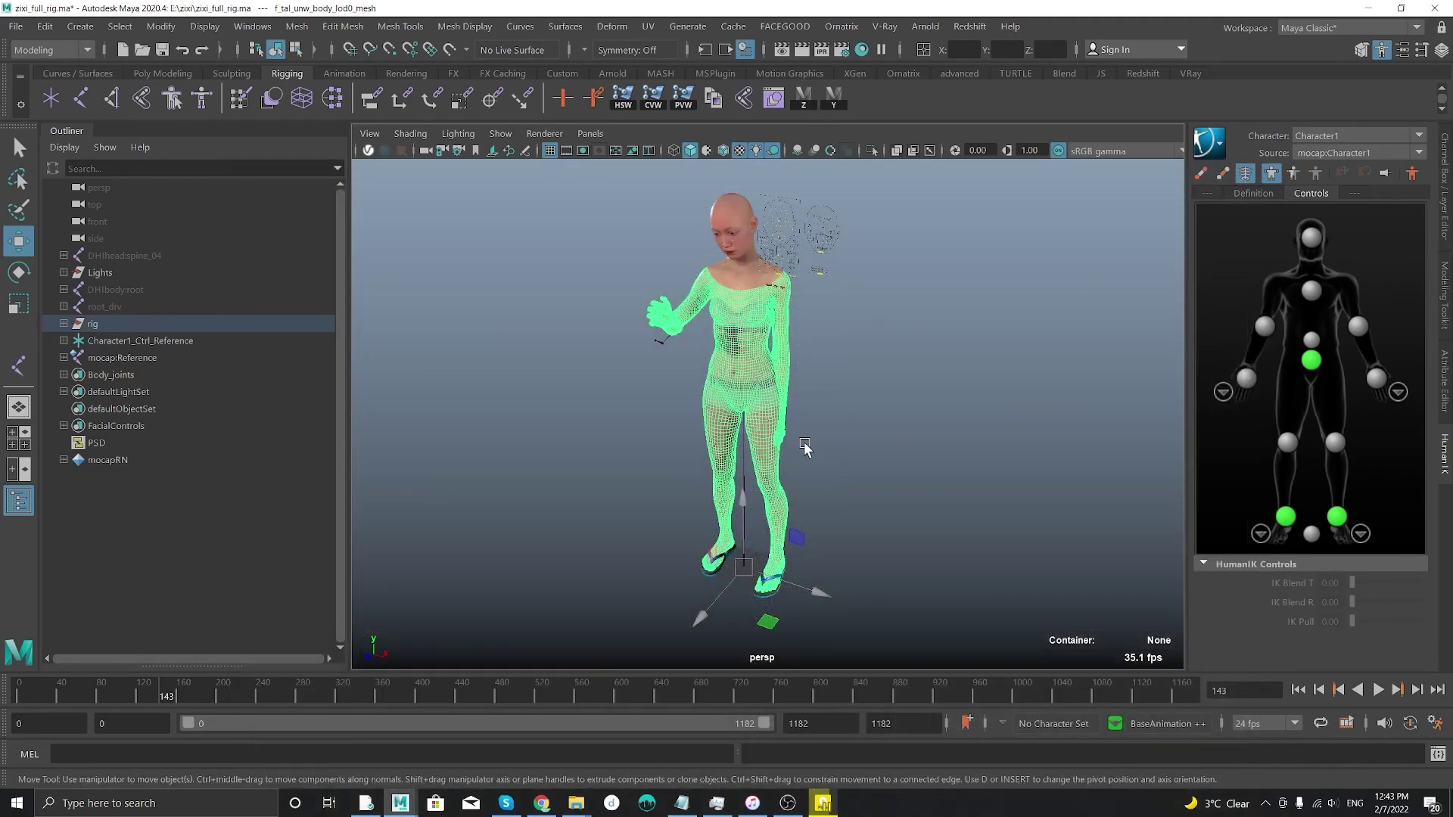